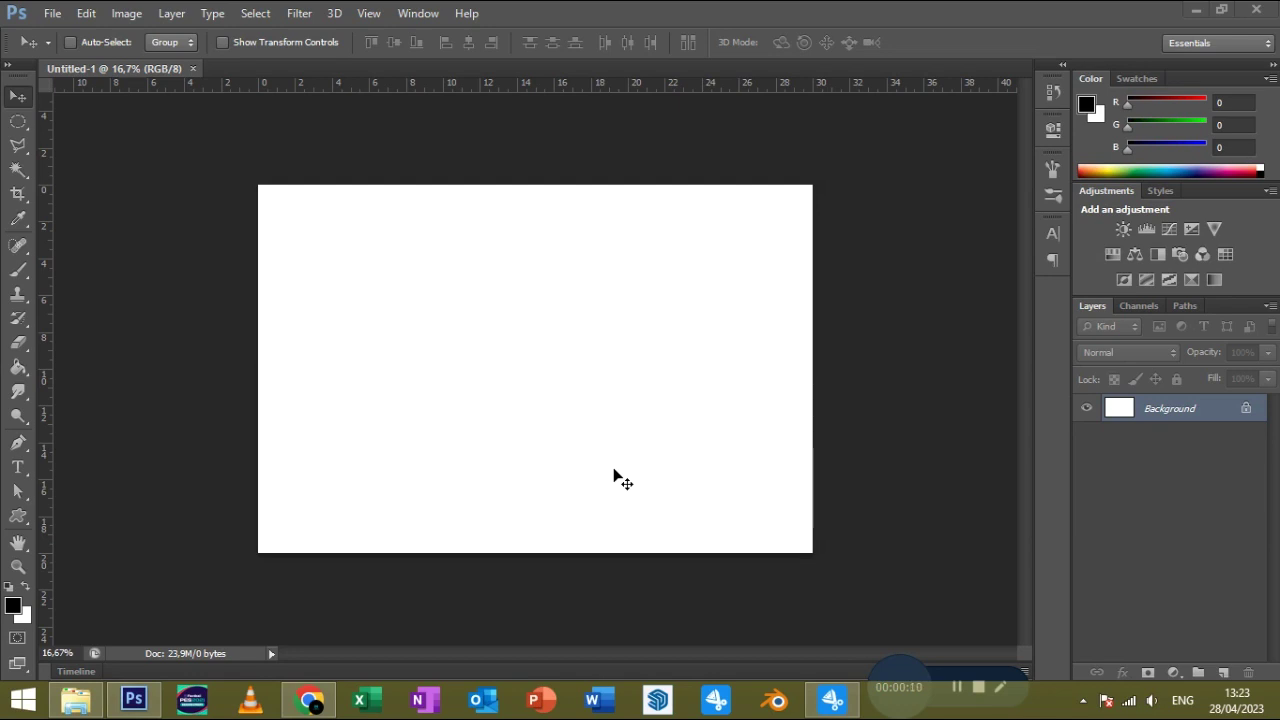
Place the first shirt image and position it on the canvas's left side.
left_click(52, 13)
left_click(97, 314)
double_click(660, 195)
left_click_drag(609, 477, 519, 467)
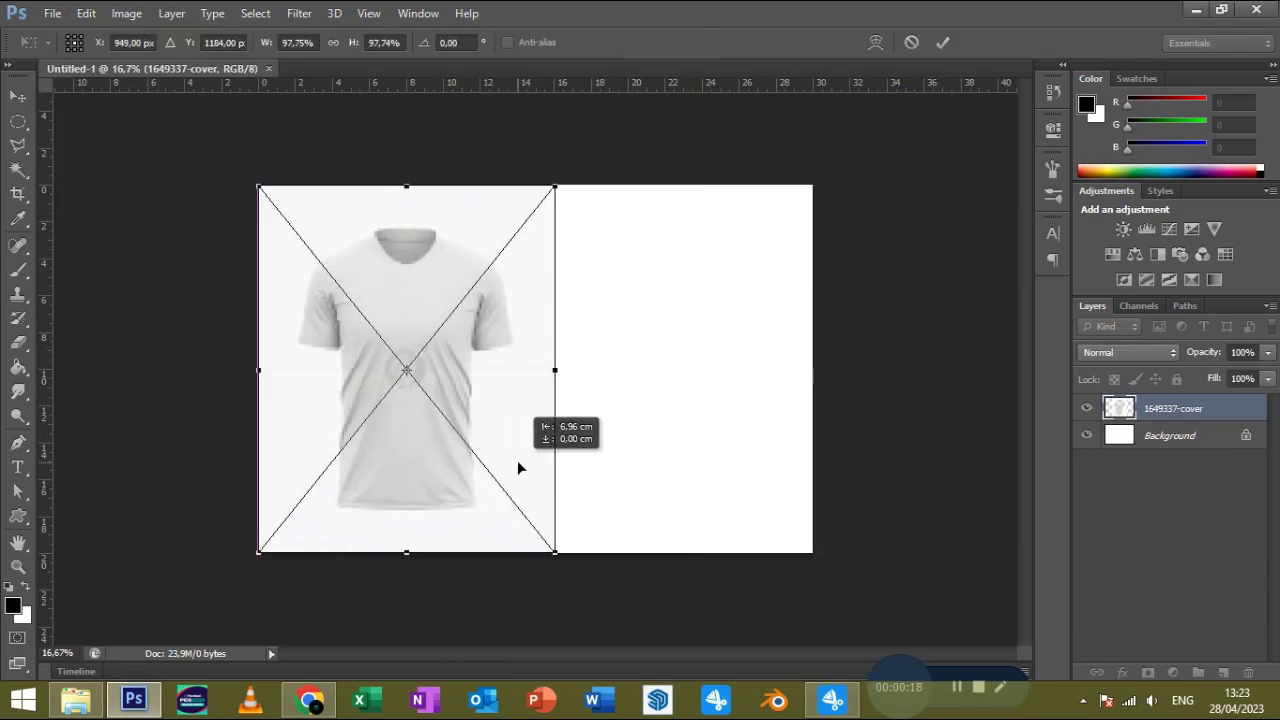
key("Return")
Place the second shirt image and position it on the right side.
left_click(52, 13)
left_click(97, 314)
double_click(660, 195)
left_click_drag(650, 478, 778, 478)
key("Return")
Move the shirt layer to the top, rename it 'Front', and open its contents as Front1.psb.
left_click(1173, 435)
left_click_drag(1173, 435, 1160, 405)
double_click(1160, 408)
type("Front")
key("Return")
right_click(1155, 412)
left_click(790, 200)
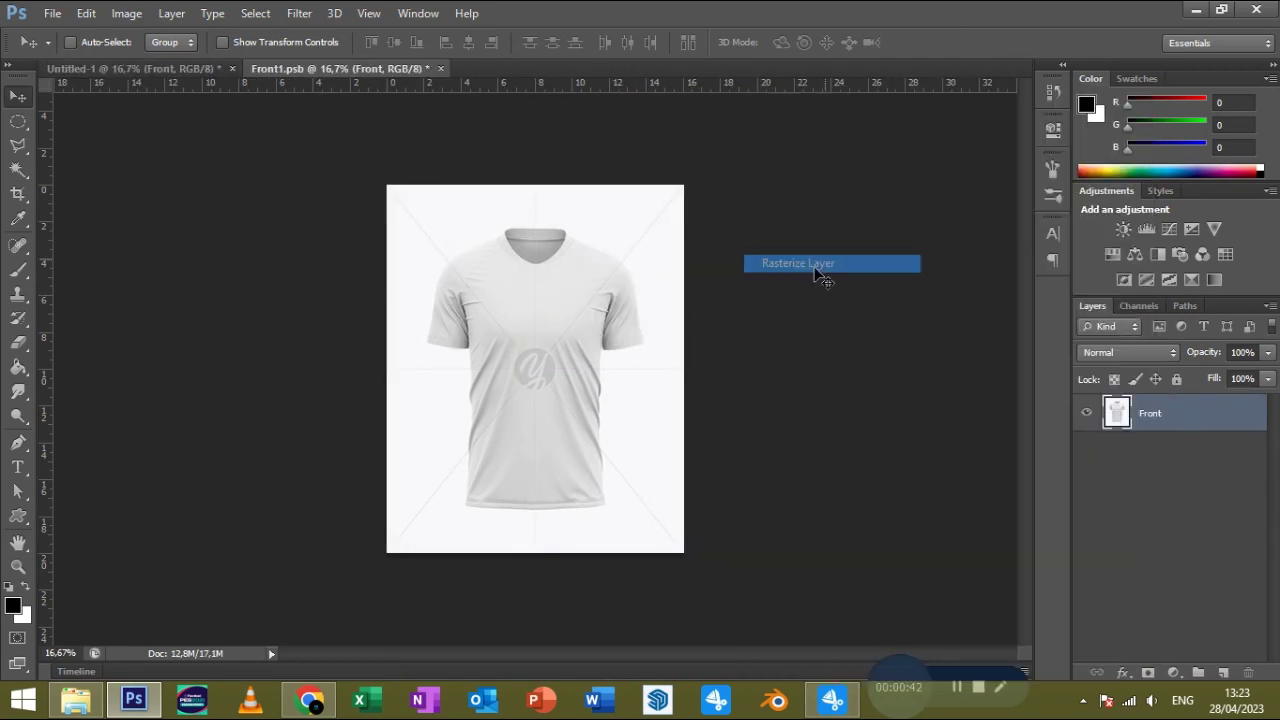
Heal away the zipper on the shirt front with the Spot Healing Brush.
key("j")
scroll(518, 284, "up", 3)
scroll(553, 132, "up", 2)
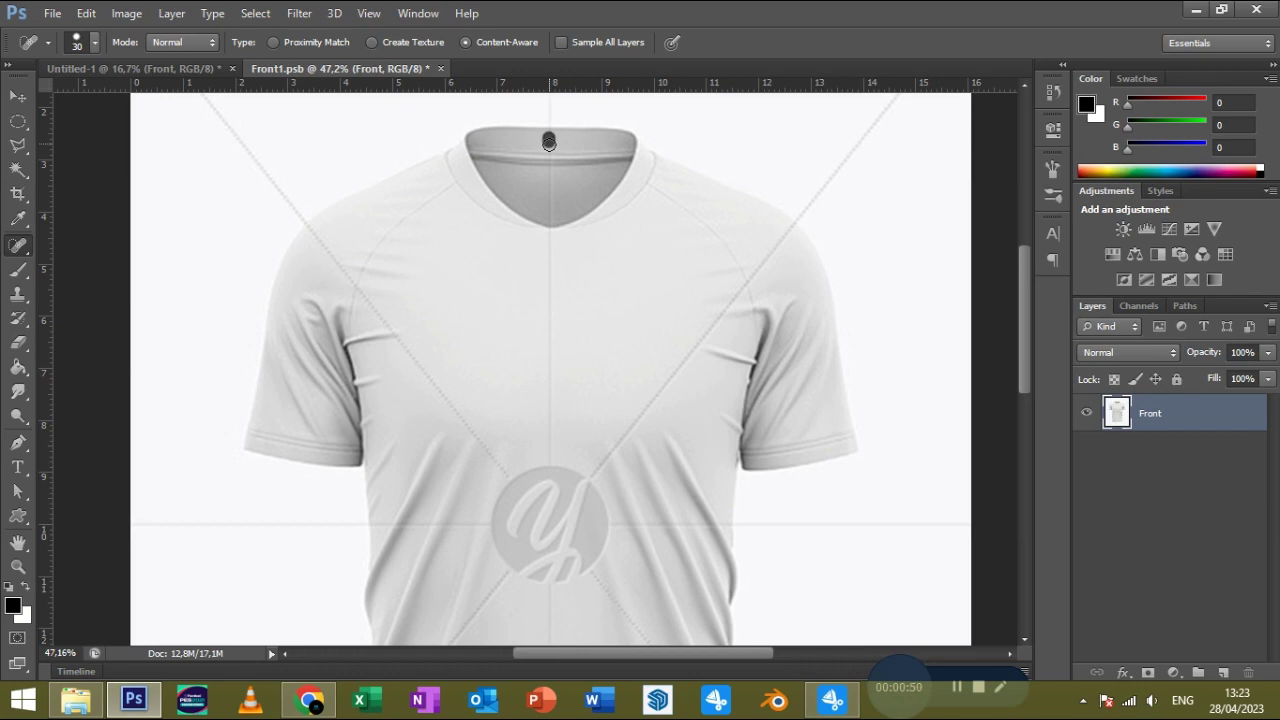
left_click_drag(549, 222, 549, 228)
left_click_drag(549, 240, 549, 462)
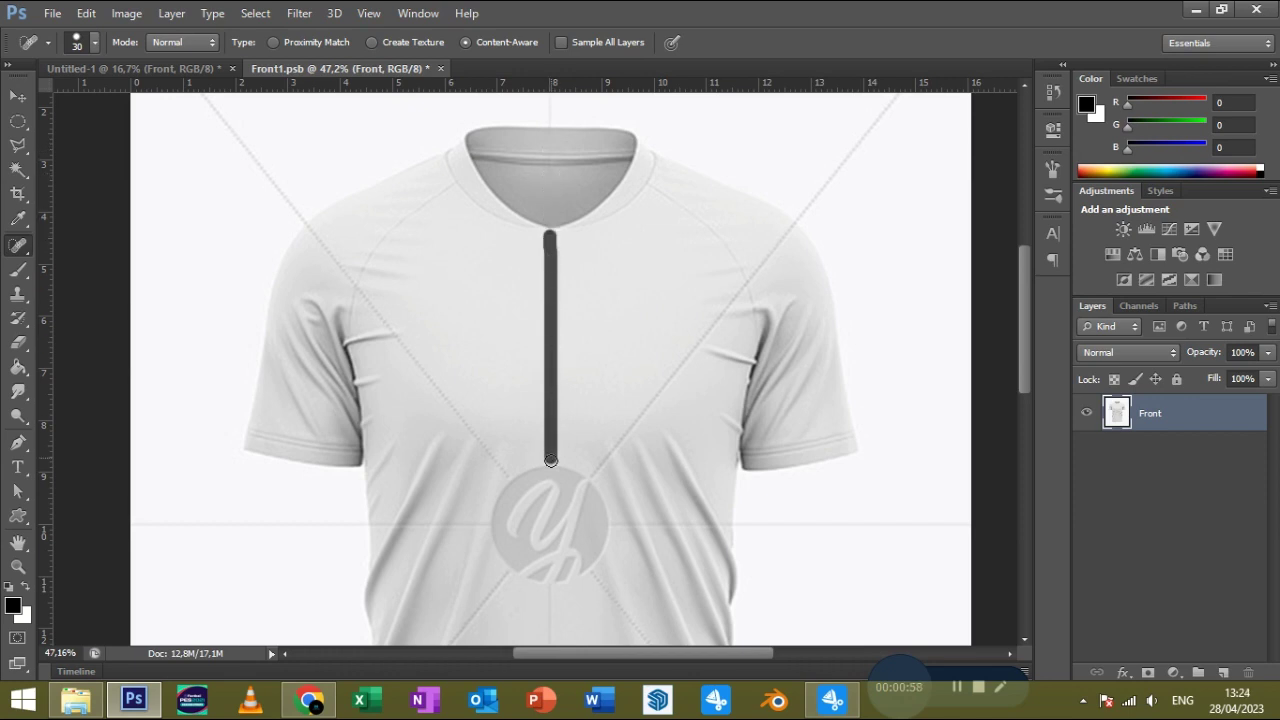
Heal away the upper diagonal guide lines and the horizontal guide lines.
left_click_drag(327, 245, 510, 474)
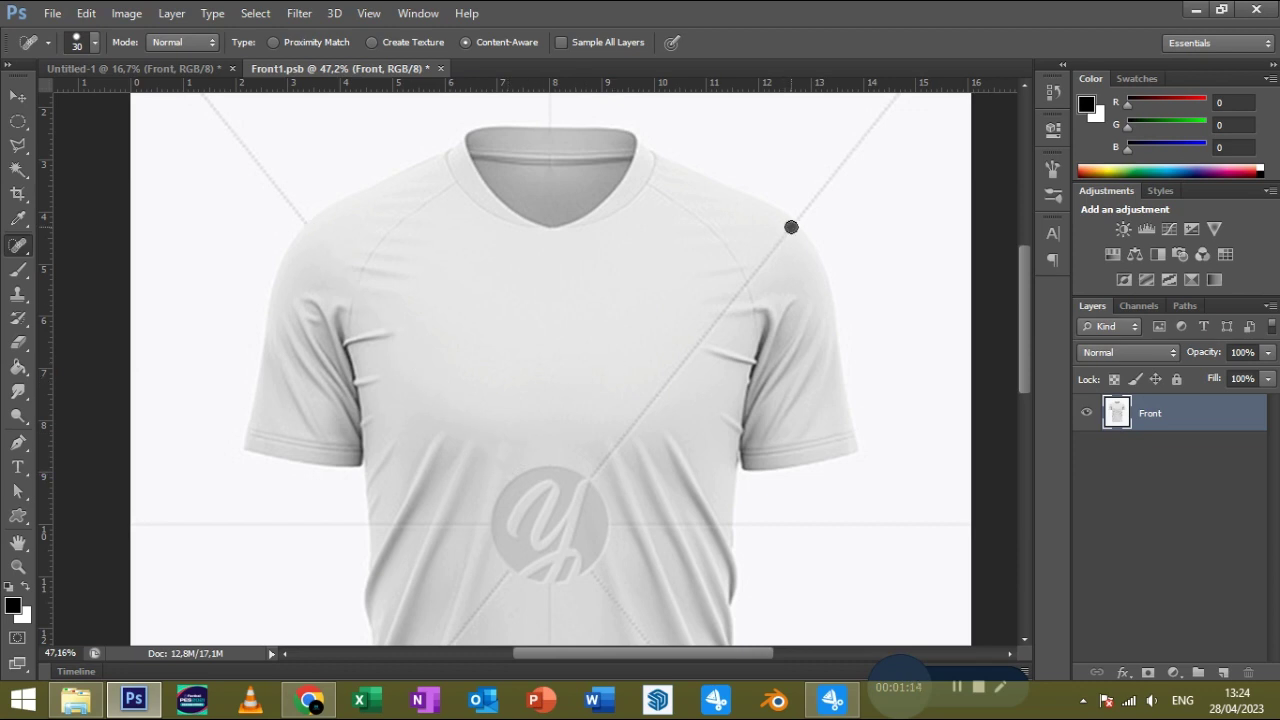
left_click_drag(791, 227, 595, 482)
left_click_drag(598, 437, 615, 262)
left_click_drag(392, 349, 514, 349)
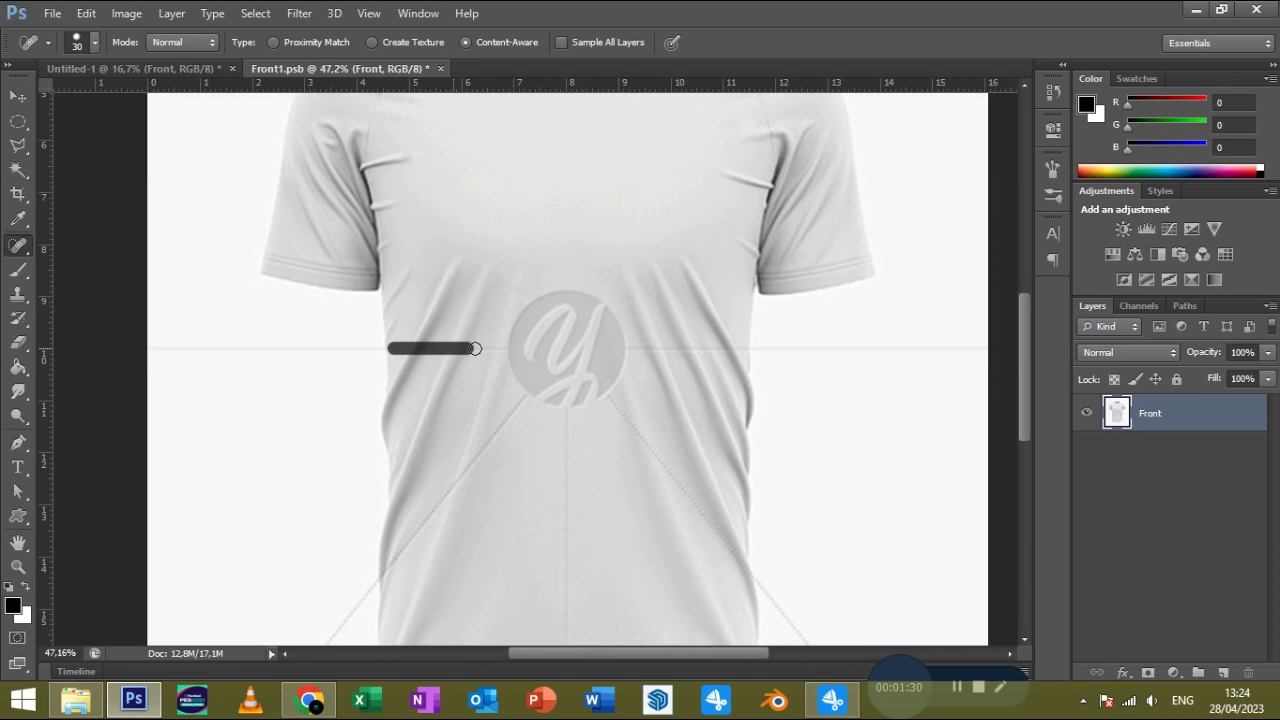
left_click_drag(739, 349, 632, 349)
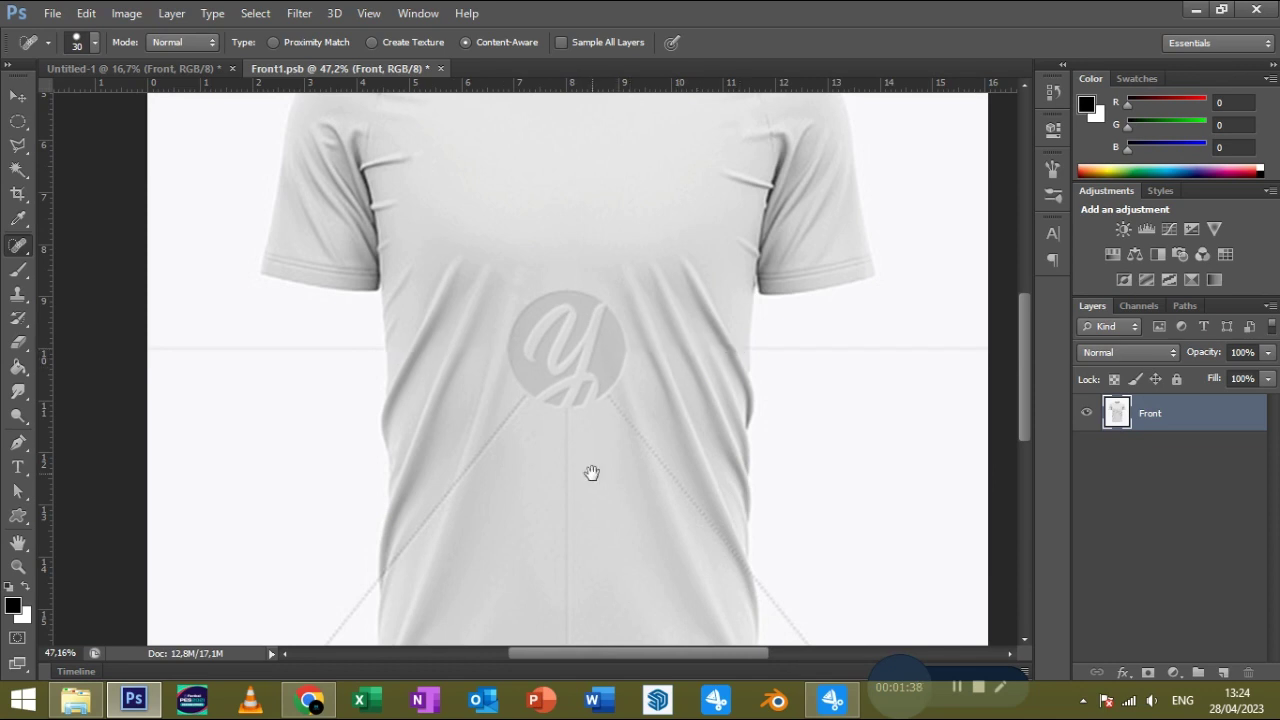
Heal away the diagonal lines and the vertical line below the logo.
left_click_drag(589, 474, 617, 368)
left_click_drag(417, 460, 548, 292)
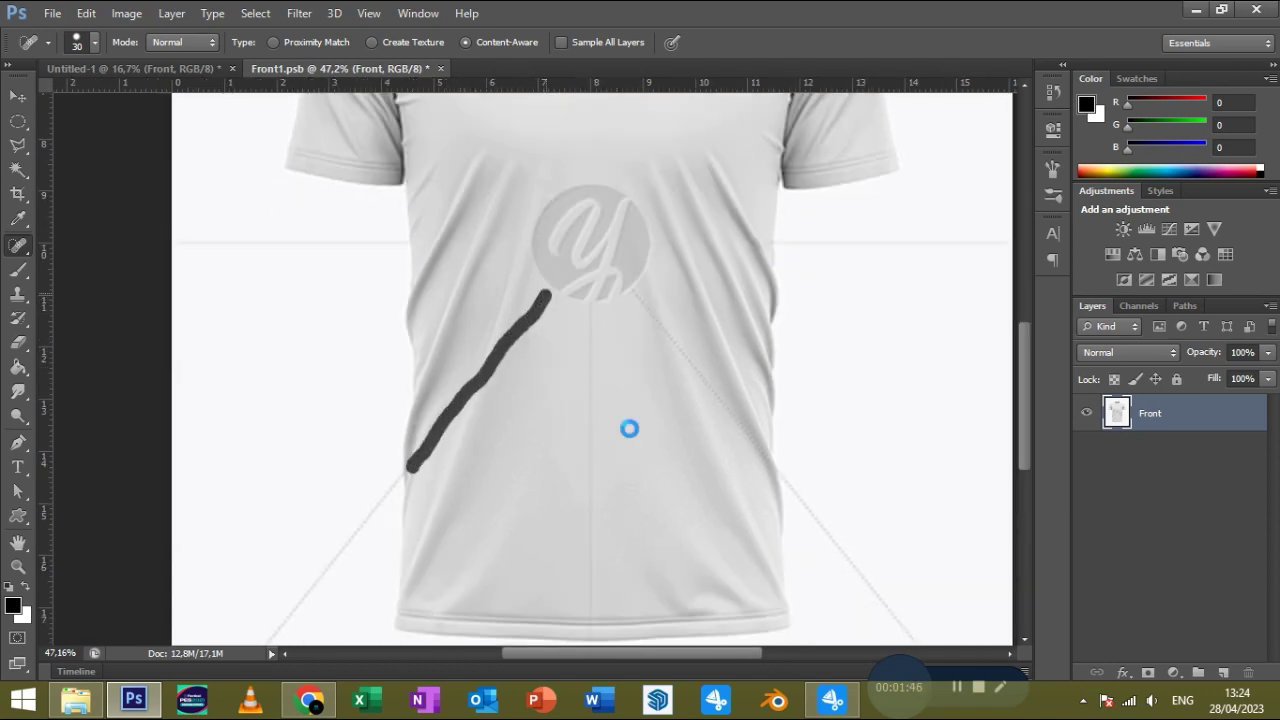
left_click_drag(760, 451, 634, 290)
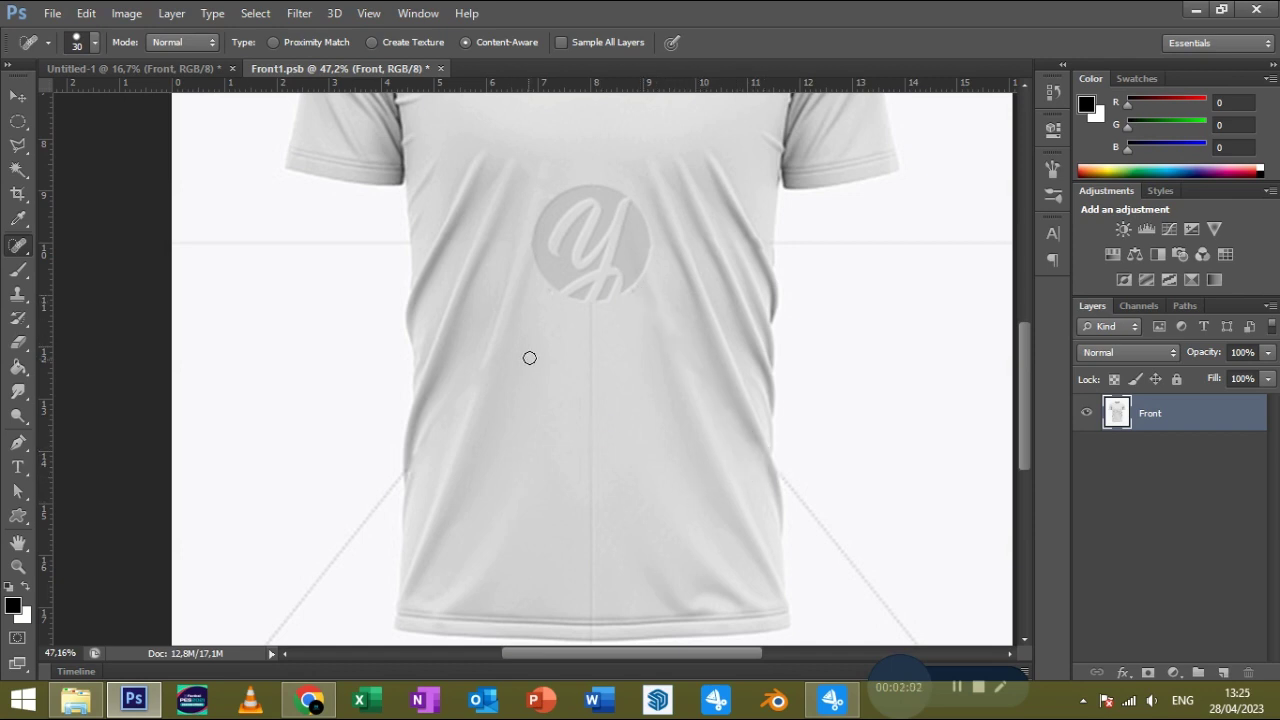
scroll(766, 486, "up", 3)
scroll(766, 486, "down", 3)
scroll(766, 486, "down", 1)
left_click_drag(628, 349, 629, 600)
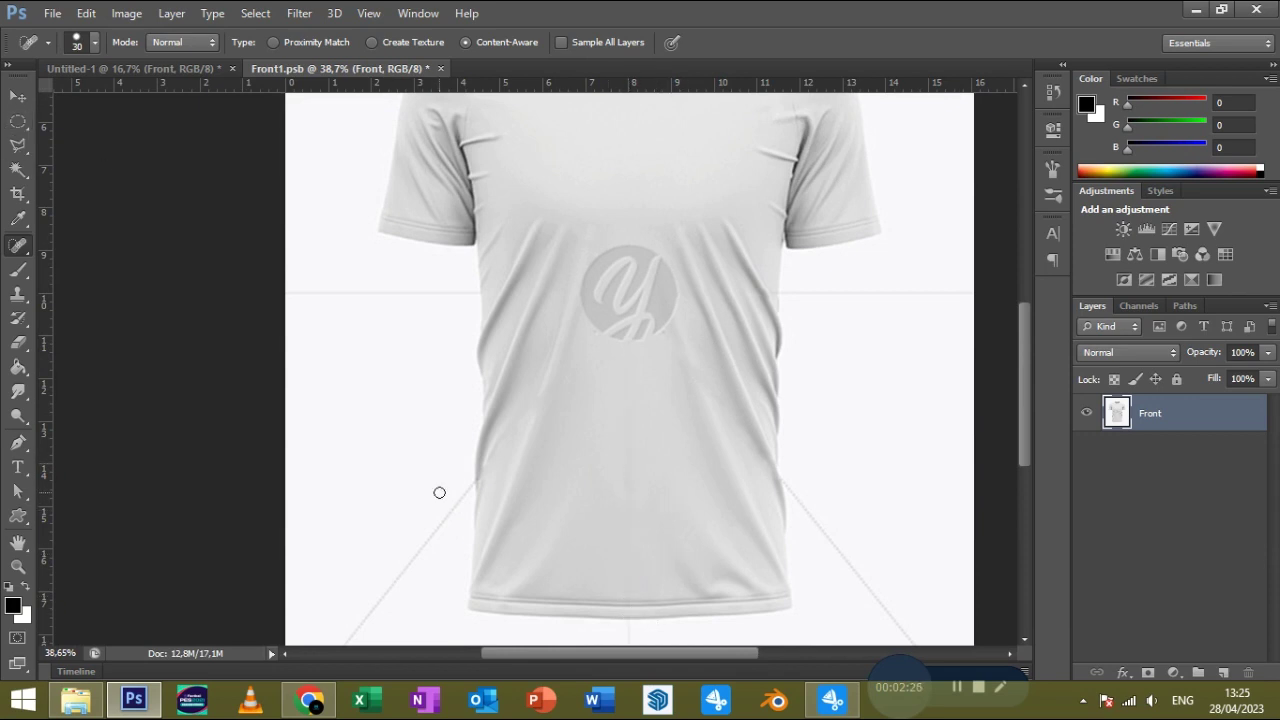
Draw an elliptical selection around the Y logo and bring up the Fill options.
key("m")
left_click_drag(577, 244, 683, 342)
left_click_drag(646, 304, 649, 302)
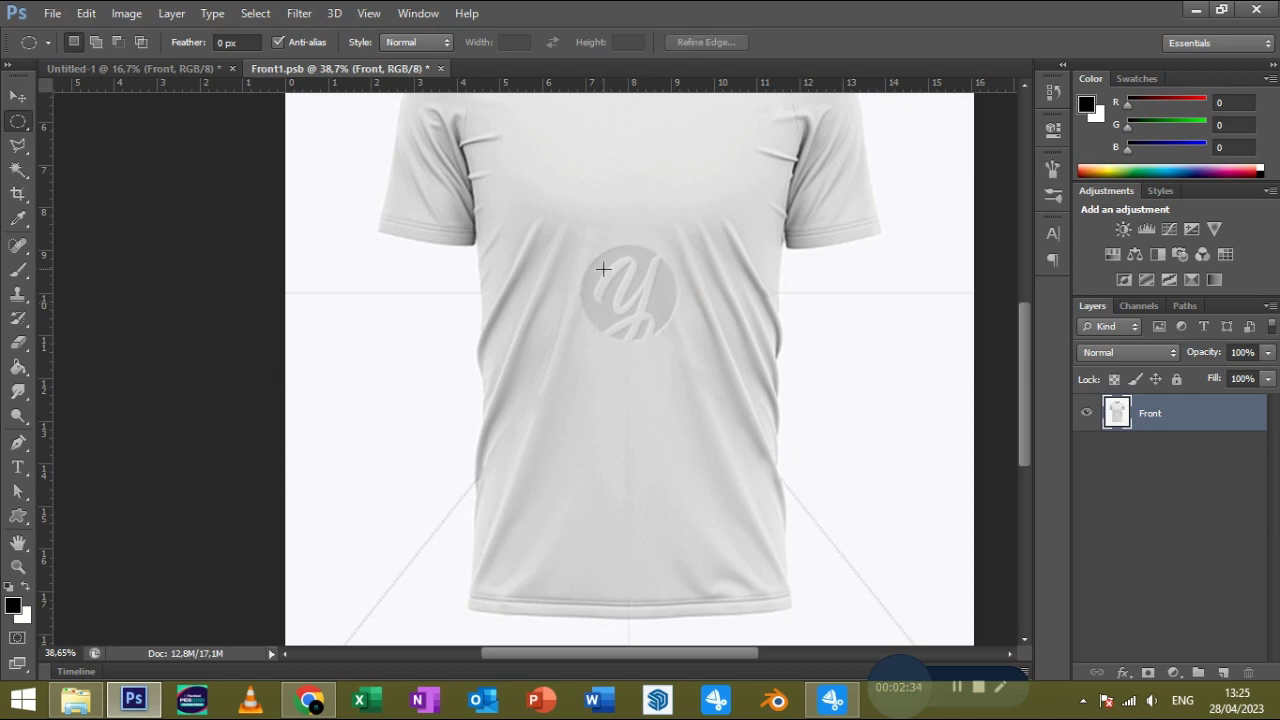
mouse_move(577, 240)
left_mouse_down()
mouse_move(694, 349)
mouse_move(661, 306)
left_mouse_up()
key("shift+F5")
Content-Aware Fill the logo area, deselect, and fit the shirt in the window.
left_click(771, 203)
key("ctrl+d")
scroll(633, 352, "up", 1)
key("ctrl+0")
Start a pen path at the left hem and trace up to the left sleeve.
key("p")
scroll(511, 546, "up", 5)
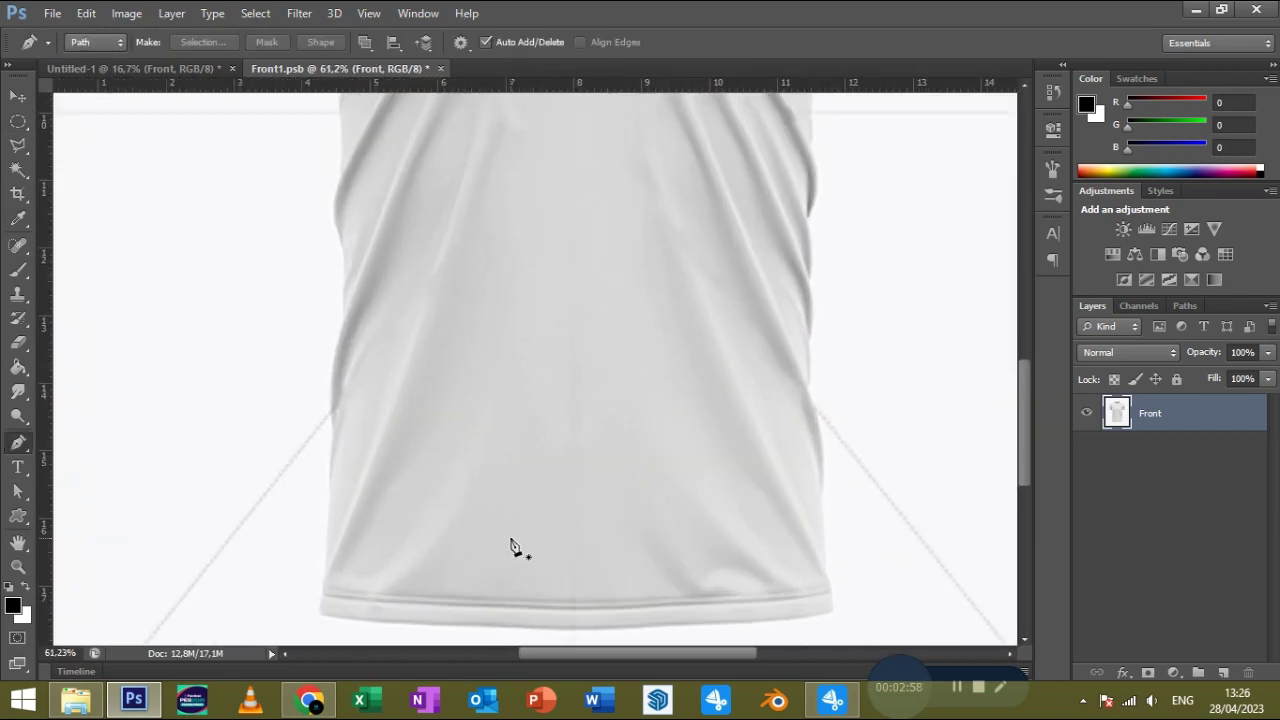
scroll(520, 552, "left", 3)
mouse_move(522, 548)
left_mouse_down()
mouse_move(530, 495)
mouse_move(583, 418)
mouse_move(619, 398)
left_mouse_up()
left_click(535, 379)
scroll(575, 390, "up", 3)
scroll(575, 390, "left", 1)
scroll(586, 358, "up", 3)
scroll(586, 358, "left", 1)
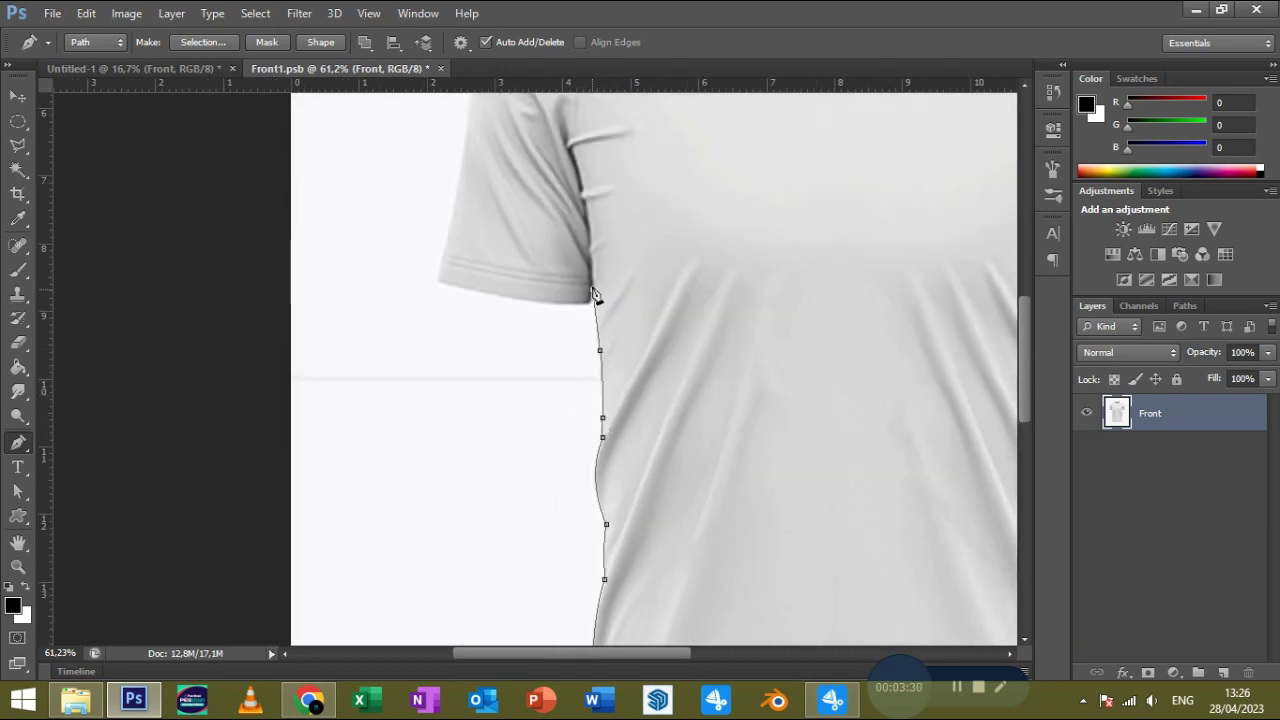
left_click_drag(438, 282, 420, 275)
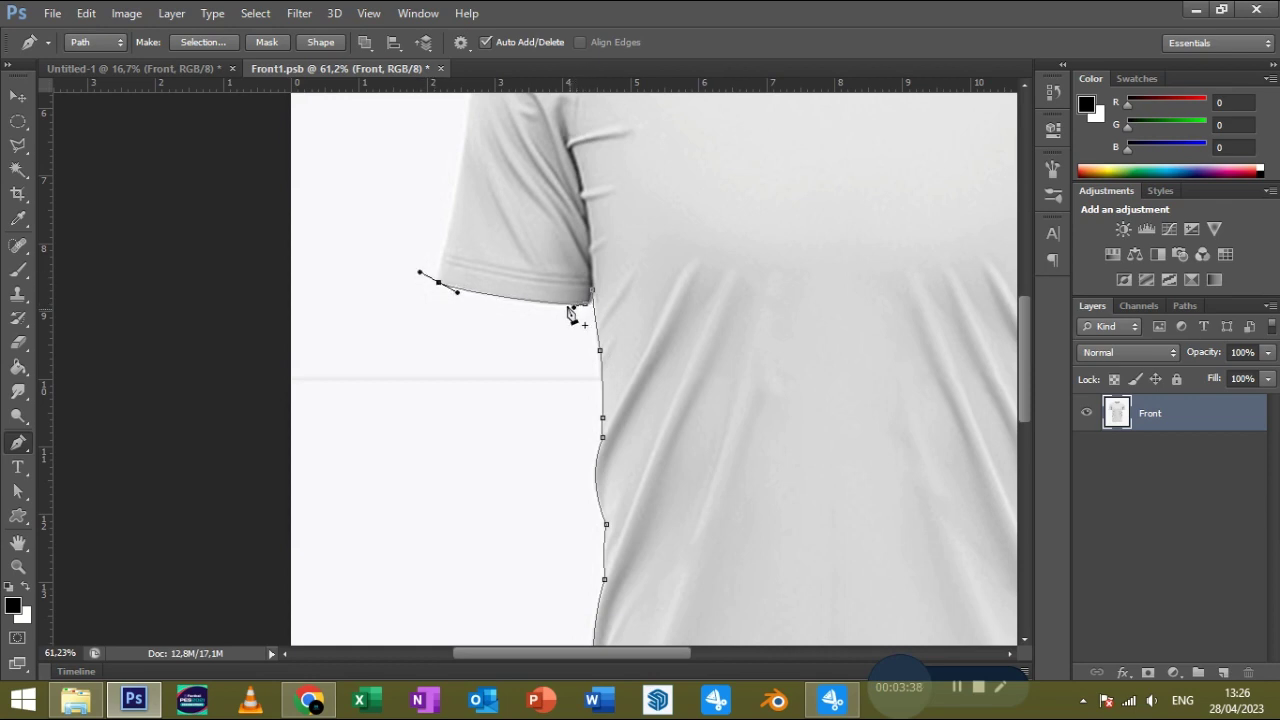
scroll(572, 315, "up", 3)
scroll(572, 315, "left", 1)
scroll(606, 316, "up", 3)
scroll(606, 316, "left", 1)
left_click(568, 472)
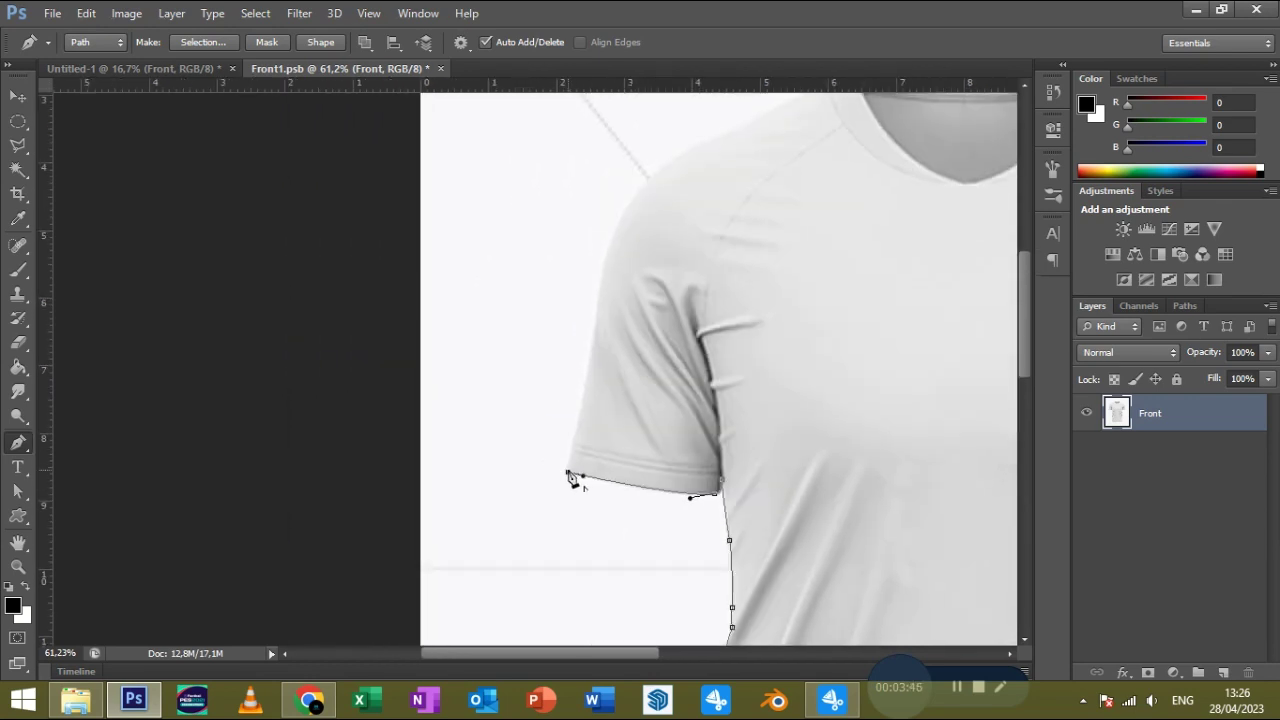
Continue the path over the left shoulder, around the collar, to the right shoulder.
scroll(595, 393, "up", 3)
scroll(595, 393, "right", 1)
left_click_drag(608, 278, 556, 346)
scroll(552, 365, "up", 3)
scroll(552, 365, "right", 3)
left_click(645, 300)
scroll(637, 312, "up", 2)
scroll(640, 330, "right", 2)
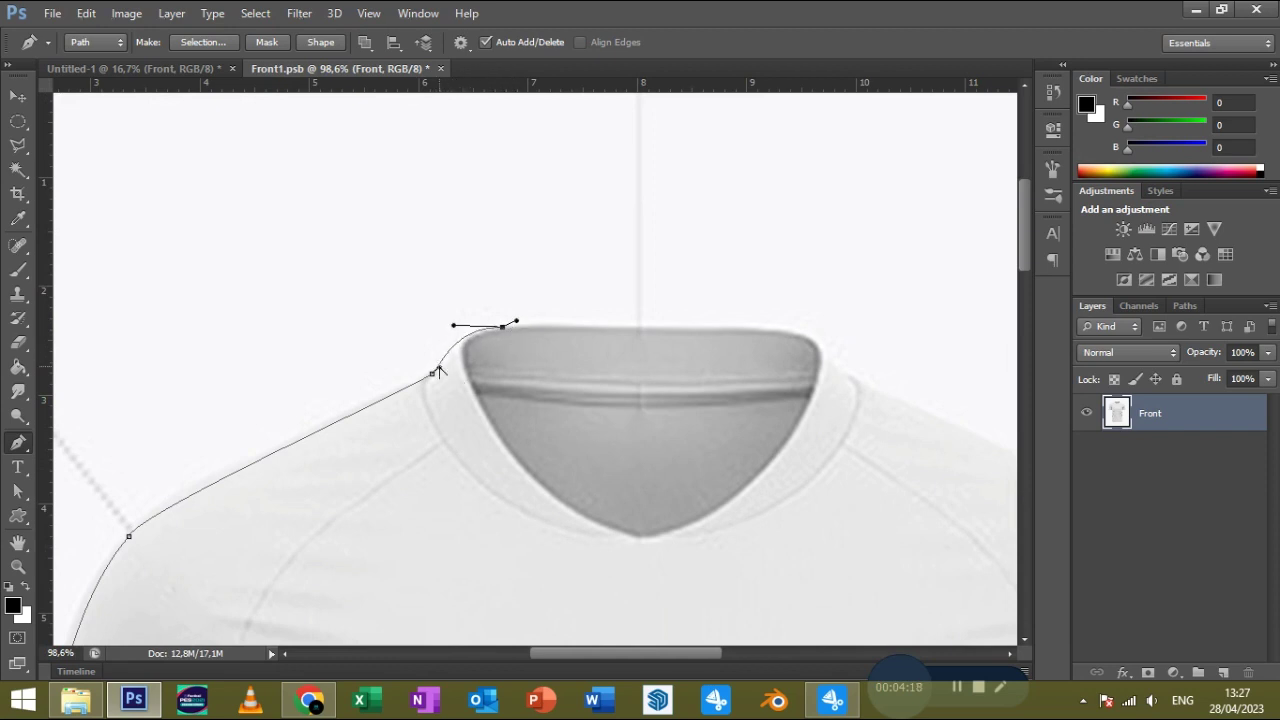
left_click(640, 326)
scroll(700, 345, "right", 3)
scroll(700, 345, "down", 1)
left_click(645, 300)
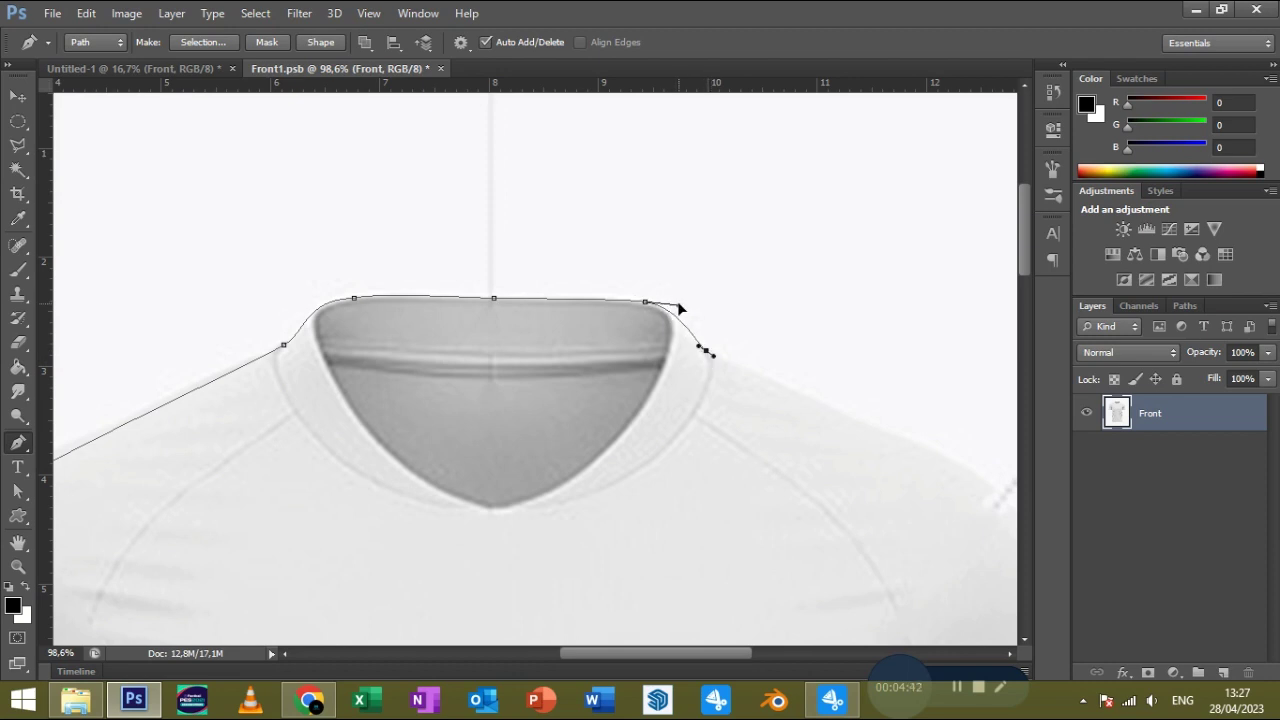
scroll(790, 415, "right", 3)
scroll(790, 415, "down", 1)
left_click(756, 374)
left_click_drag(756, 375, 740, 362)
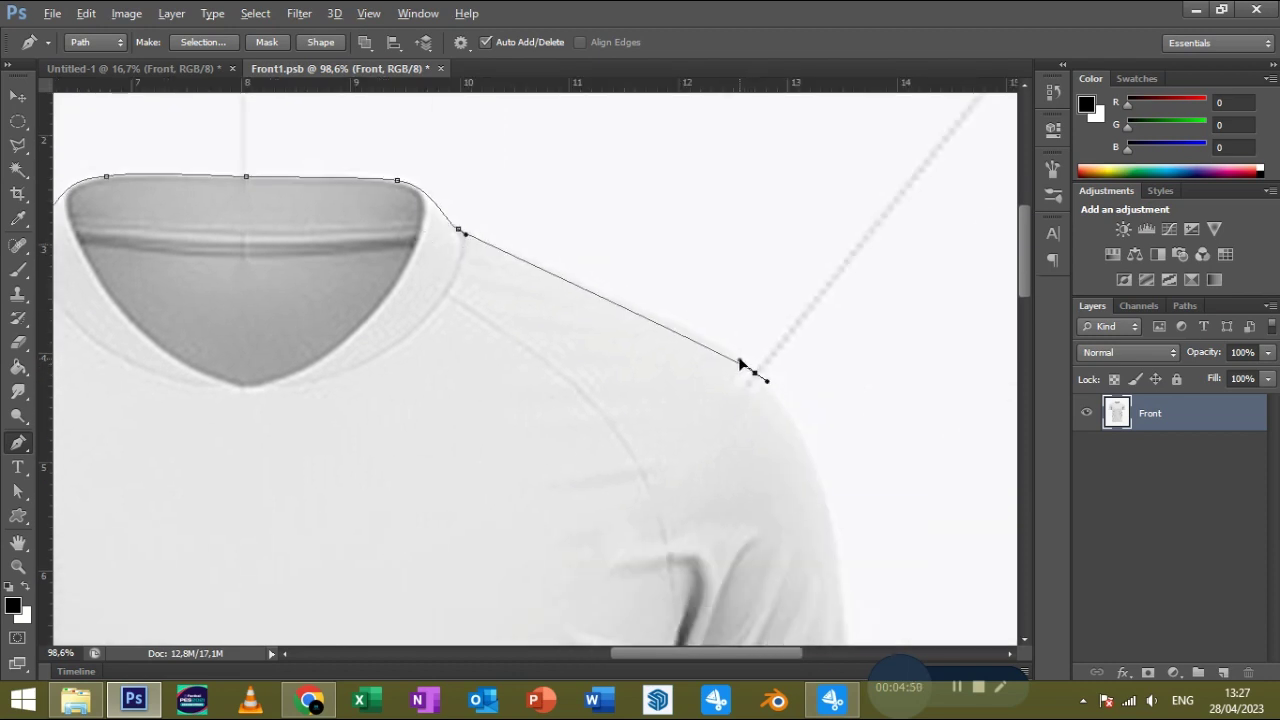
Trace the path along the right shoulder, right sleeve and underarm.
scroll(577, 320, "right", 2)
scroll(577, 320, "down", 2)
left_click_drag(680, 443, 680, 455)
left_click_drag(606, 197, 672, 256)
scroll(675, 262, "down", 2)
scroll(675, 408, "right", 1)
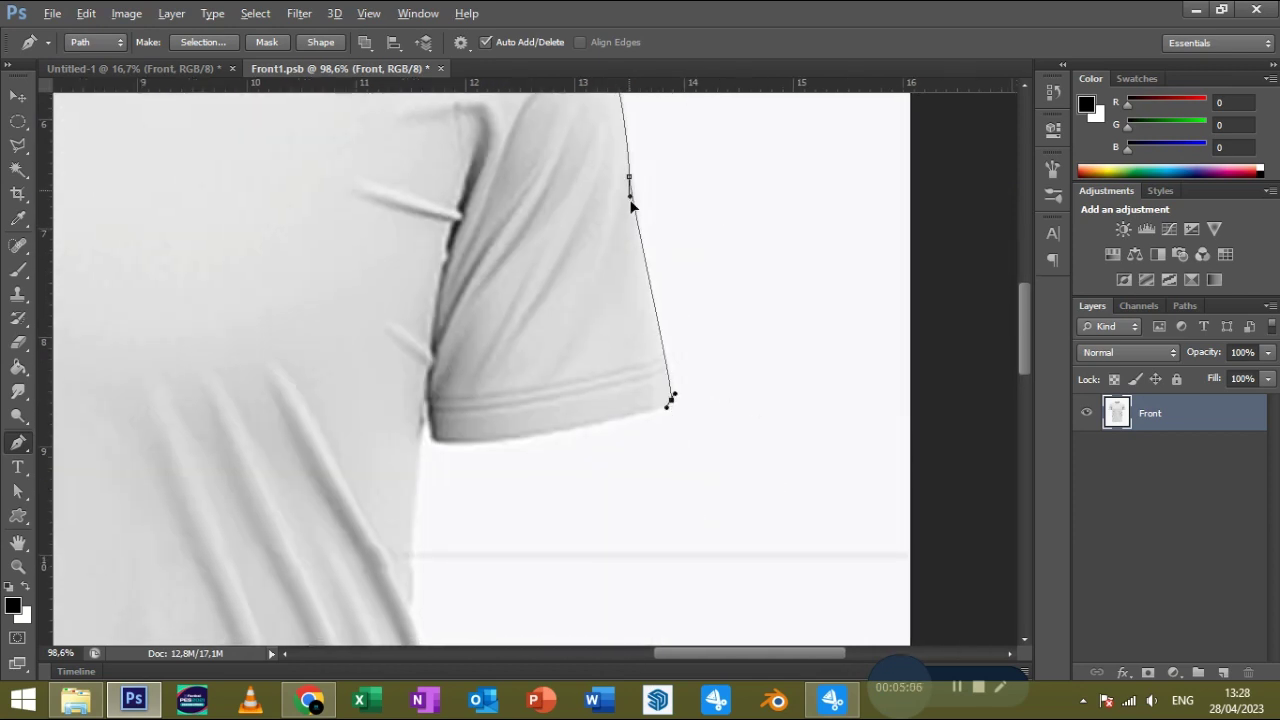
left_click_drag(434, 441, 438, 446)
scroll(492, 379, "down", 2)
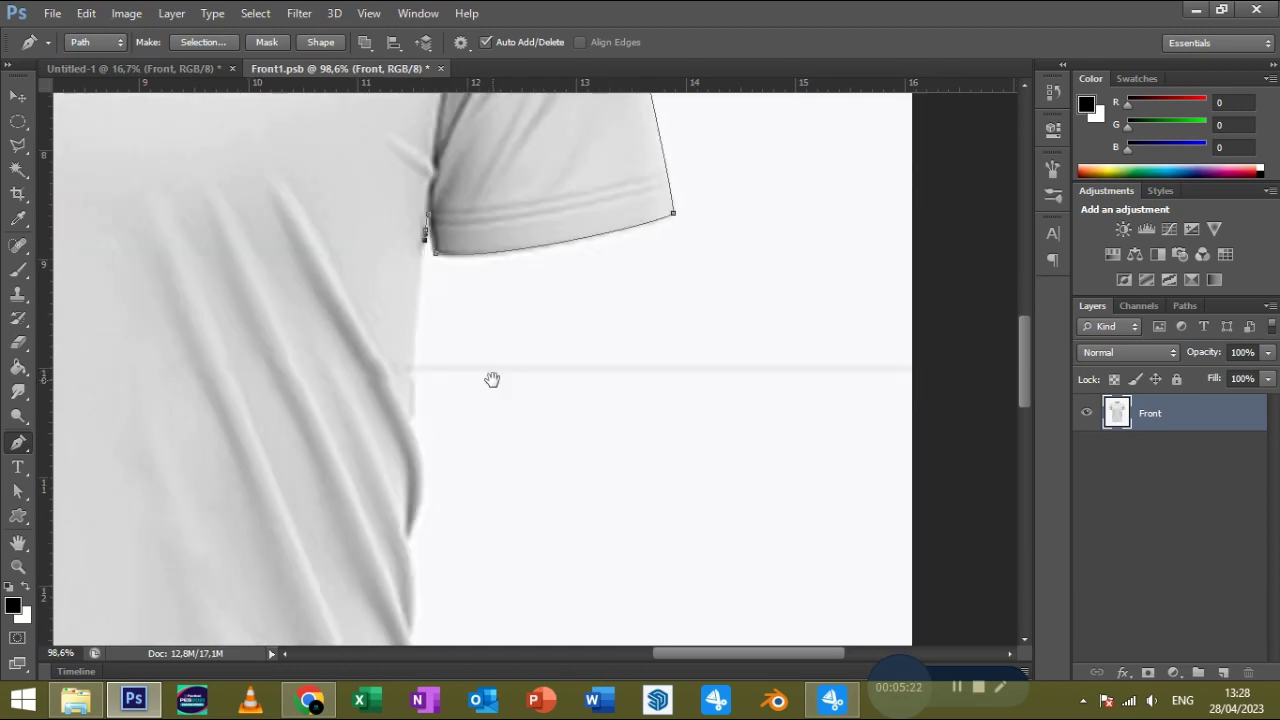
left_click_drag(414, 411, 446, 398)
scroll(415, 420, "down", 2)
scroll(420, 408, "down", 1)
left_click_drag(442, 297, 466, 237)
Close the path down the right side and along the hem, then load it as a selection.
scroll(446, 408, "down", 2)
left_click_drag(458, 394, 478, 350)
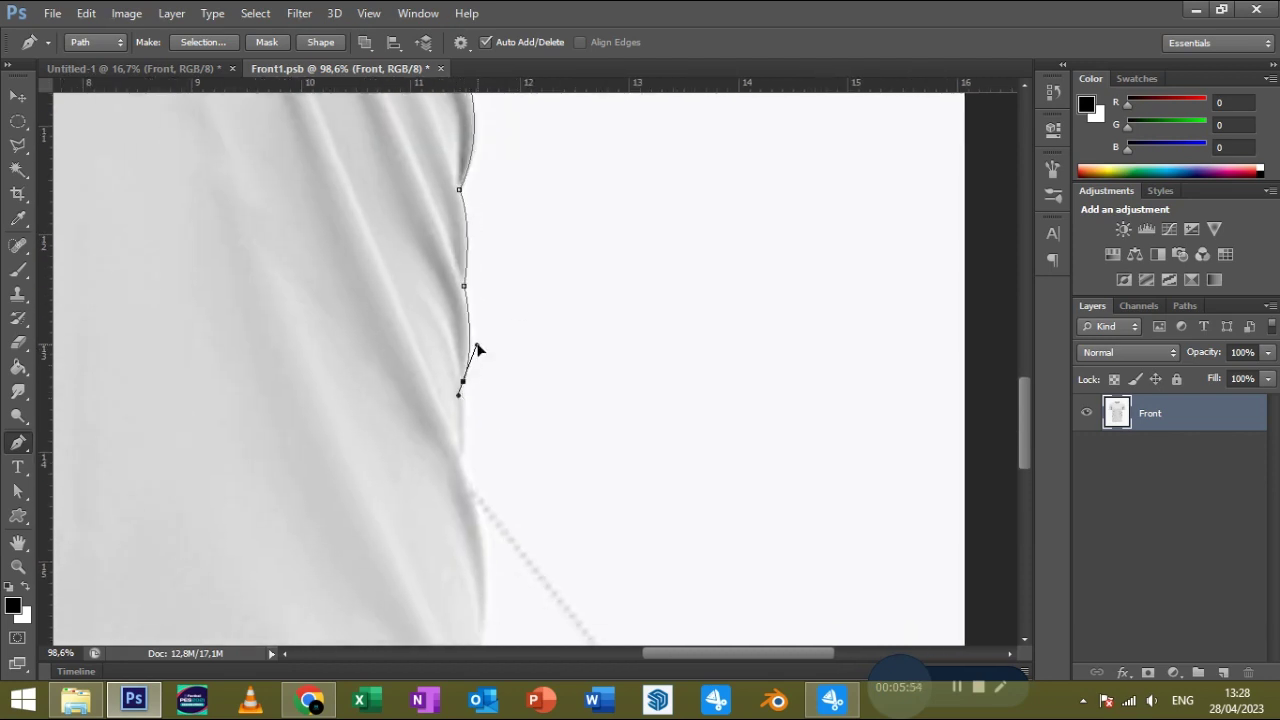
scroll(465, 468, "down", 2)
left_click_drag(520, 434, 509, 502)
scroll(549, 326, "down", 1)
left_click(551, 498)
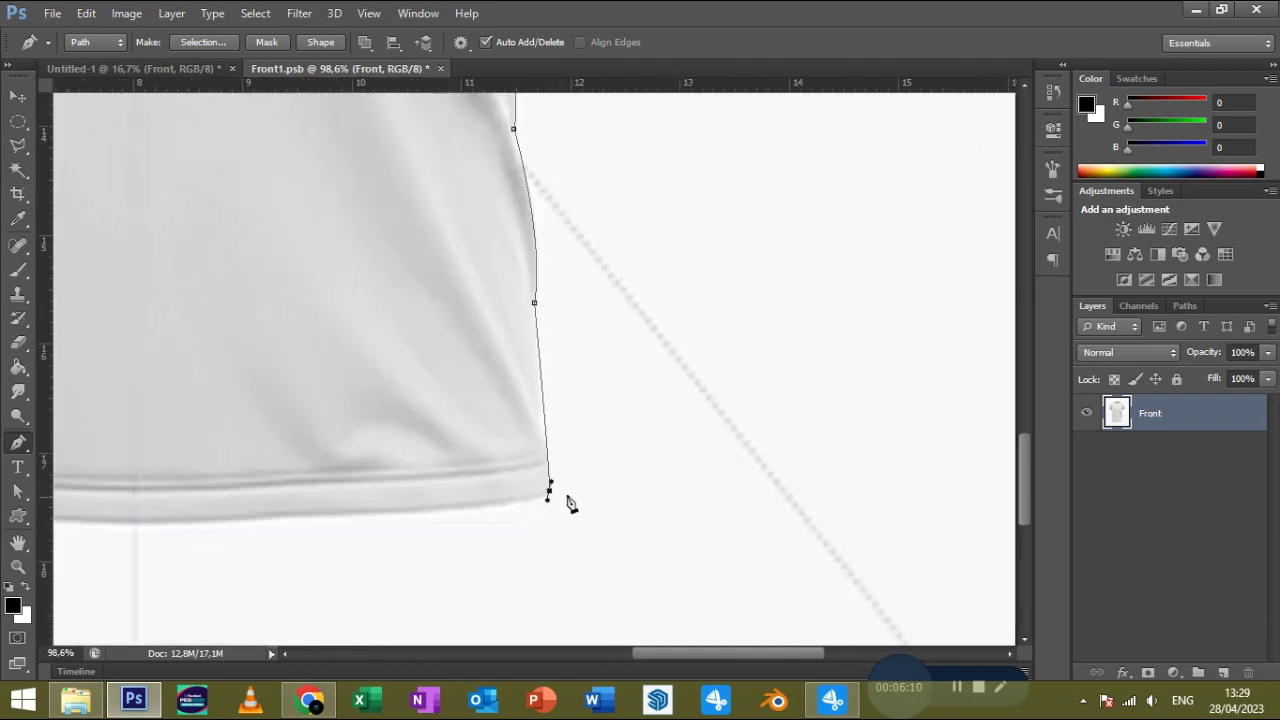
scroll(314, 466, "left", 3)
scroll(314, 466, "down", 1)
scroll(554, 449, "left", 2)
left_click_drag(413, 426, 433, 421)
scroll(430, 422, "left", 4)
scroll(771, 428, "down", 4)
scroll(764, 426, "down", 3)
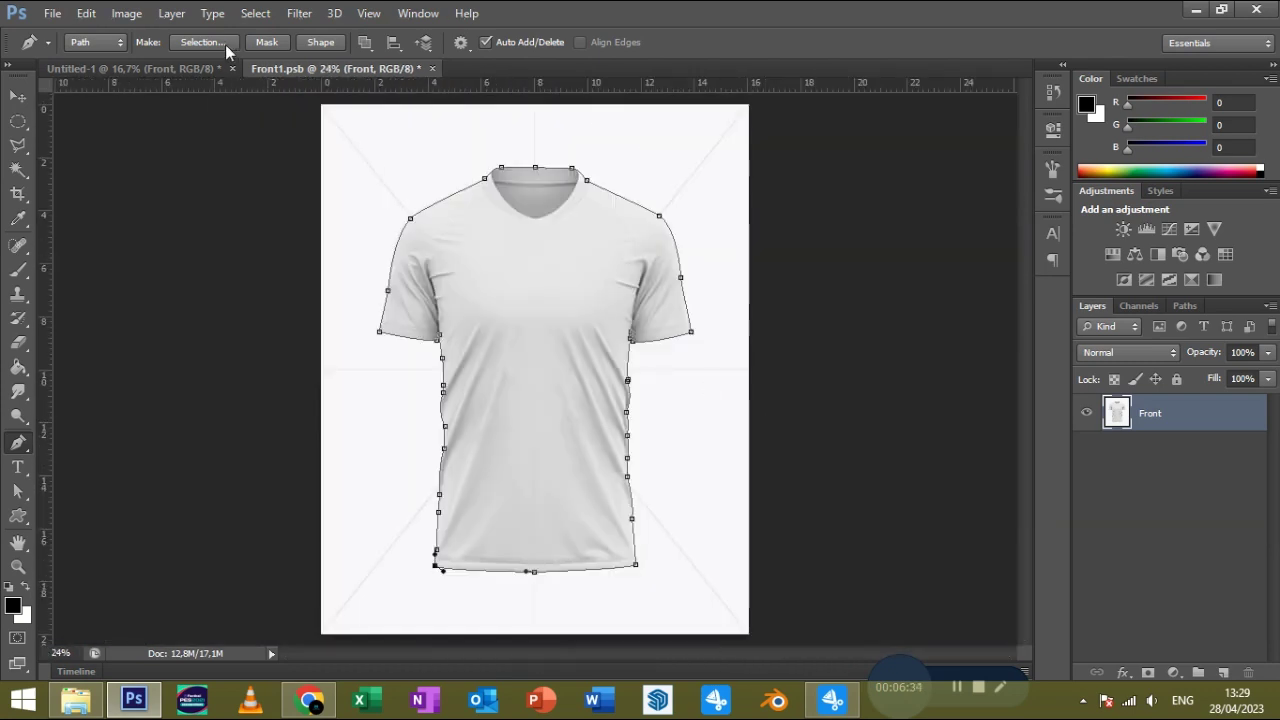
key("ctrl+Return")
Copy the cut-out shirt to Layer 1, hide Front, duplicate it and darken the copy.
key("ctrl+j")
left_click(1086, 449)
key("ctrl+j")
key("ctrl+j")
left_click(126, 13)
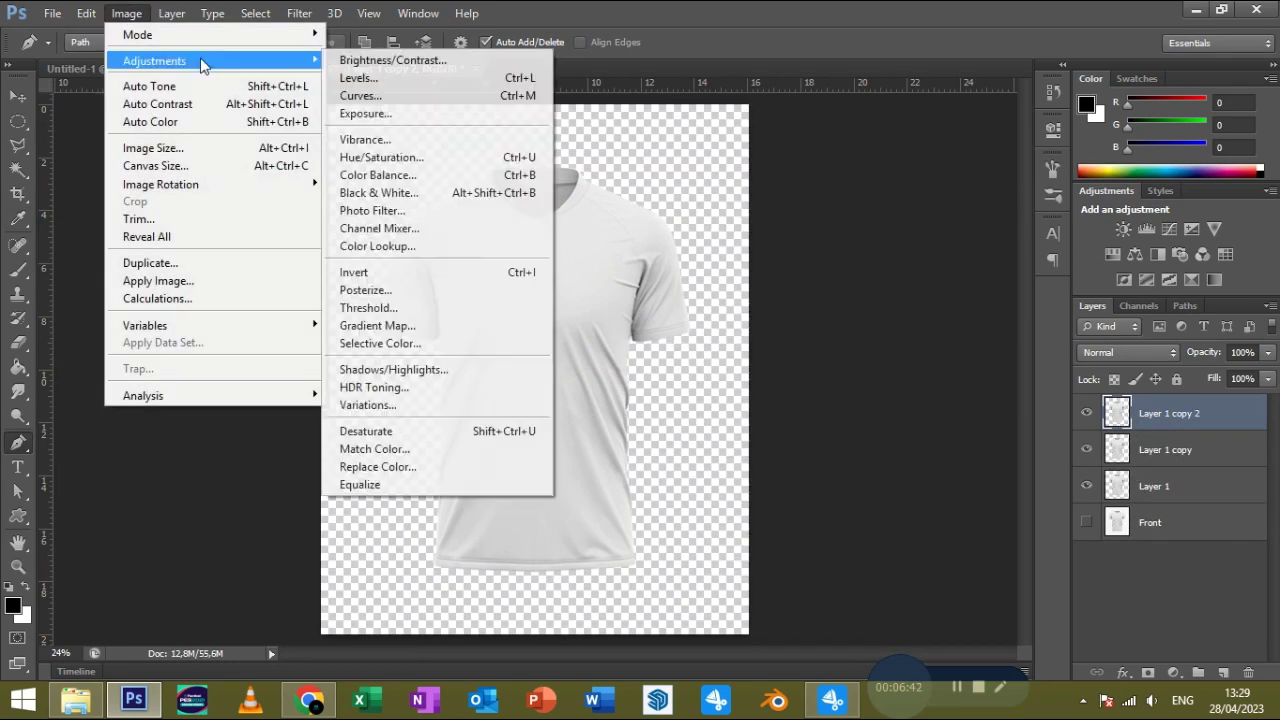
left_click(443, 20)
left_click_drag(520, 223, 452, 223)
left_click(686, 206)
Deepen the top copy with Curves and set its blend mode to Screen.
key("ctrl+m")
left_click_drag(732, 422, 796, 423)
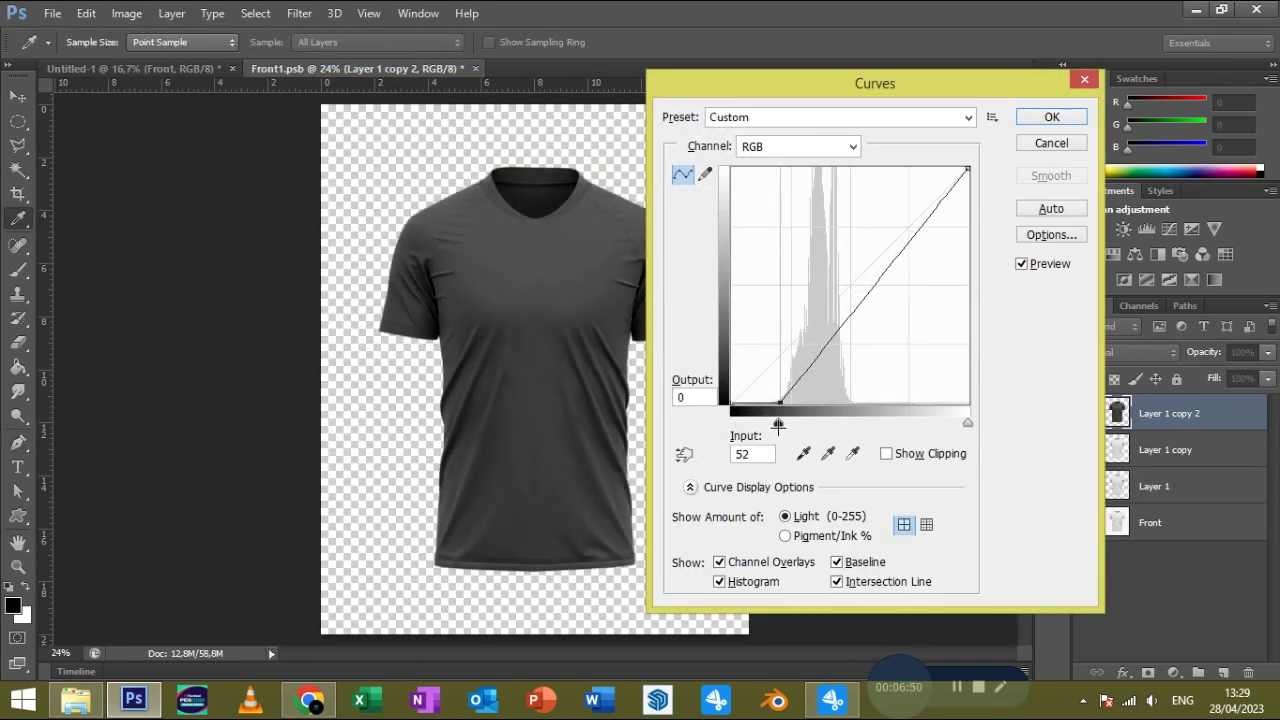
left_click(1051, 117)
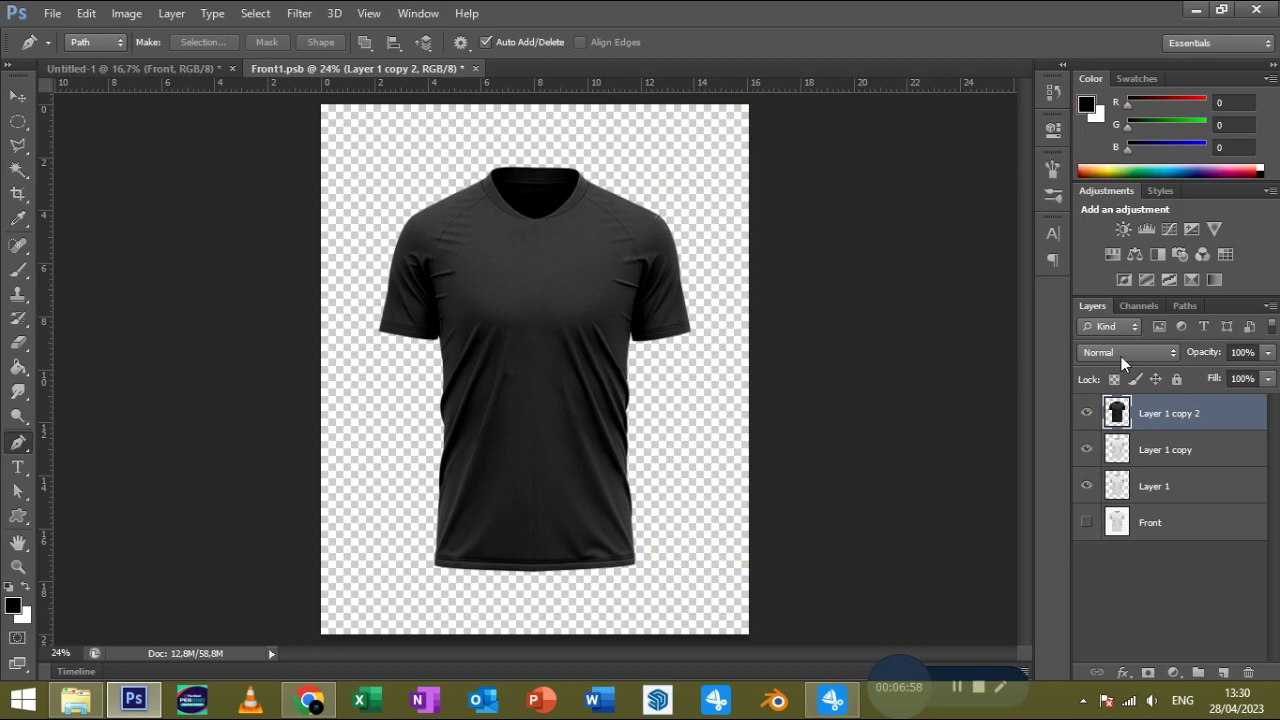
left_click(1129, 352)
left_click(1100, 151)
Group the two shirt copies into a folder named 'Fix'.
left_click(1165, 449, "shift")
left_click(1129, 352)
left_click(1100, 151)
key("ctrl+g")
double_click(1150, 406)
type("Fix")
Select Layer 1 and begin a new path from the lower shirt to the left armpit.
left_click(1100, 437)
left_click(417, 580)
left_click(435, 340)
scroll(443, 345, "up", 1)
Trace curved Pen anchors along the left raglan seam up to the collar edge.
scroll(445, 327, "up", 3)
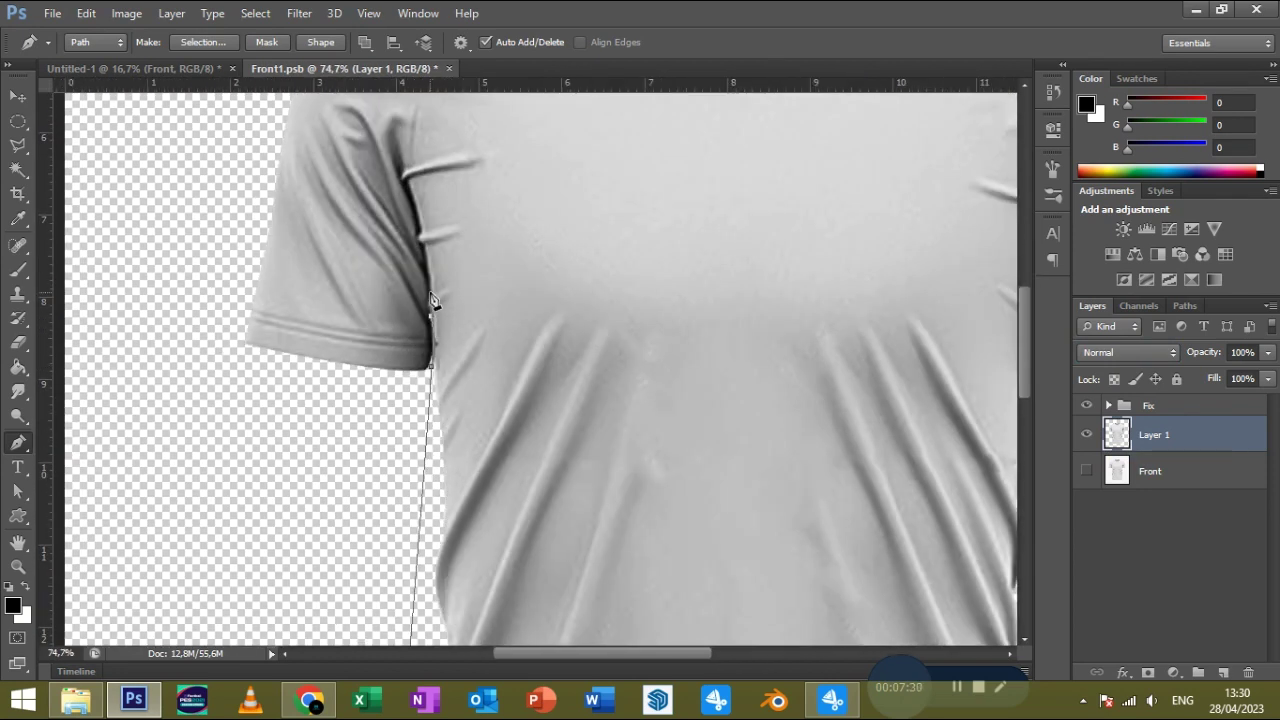
left_click_drag(453, 255, 476, 372)
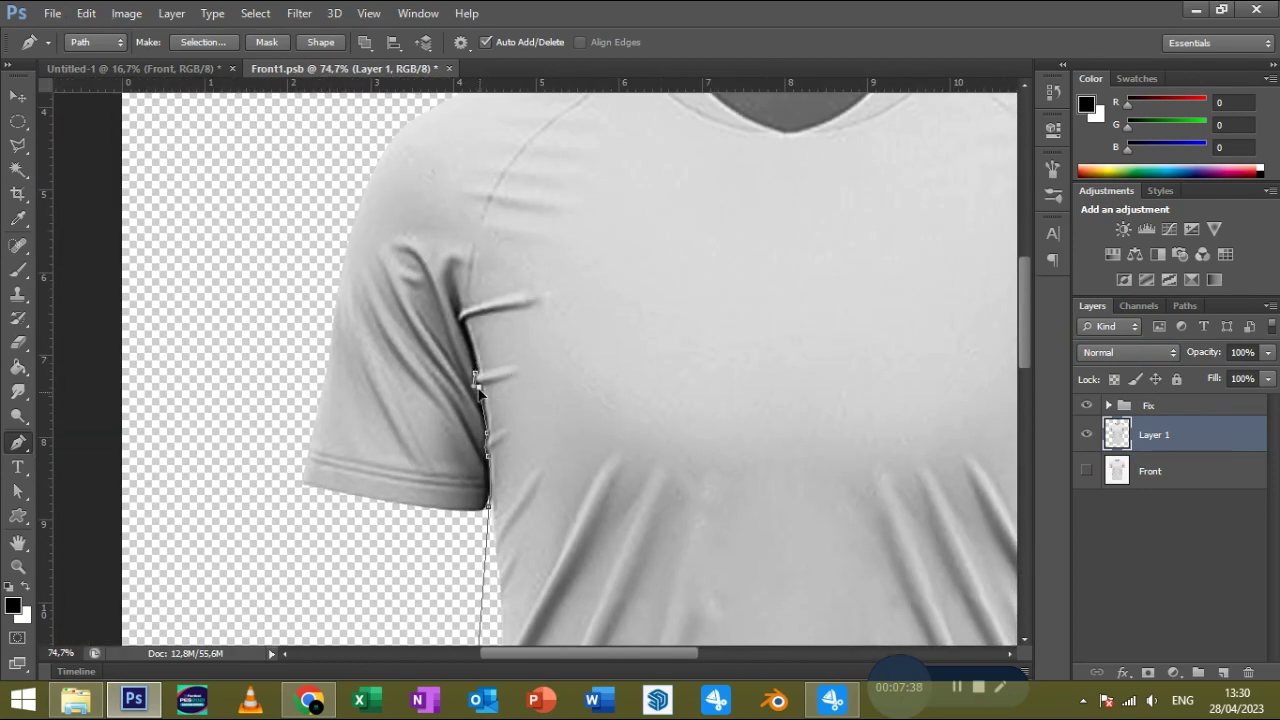
scroll(476, 372, "up", 2)
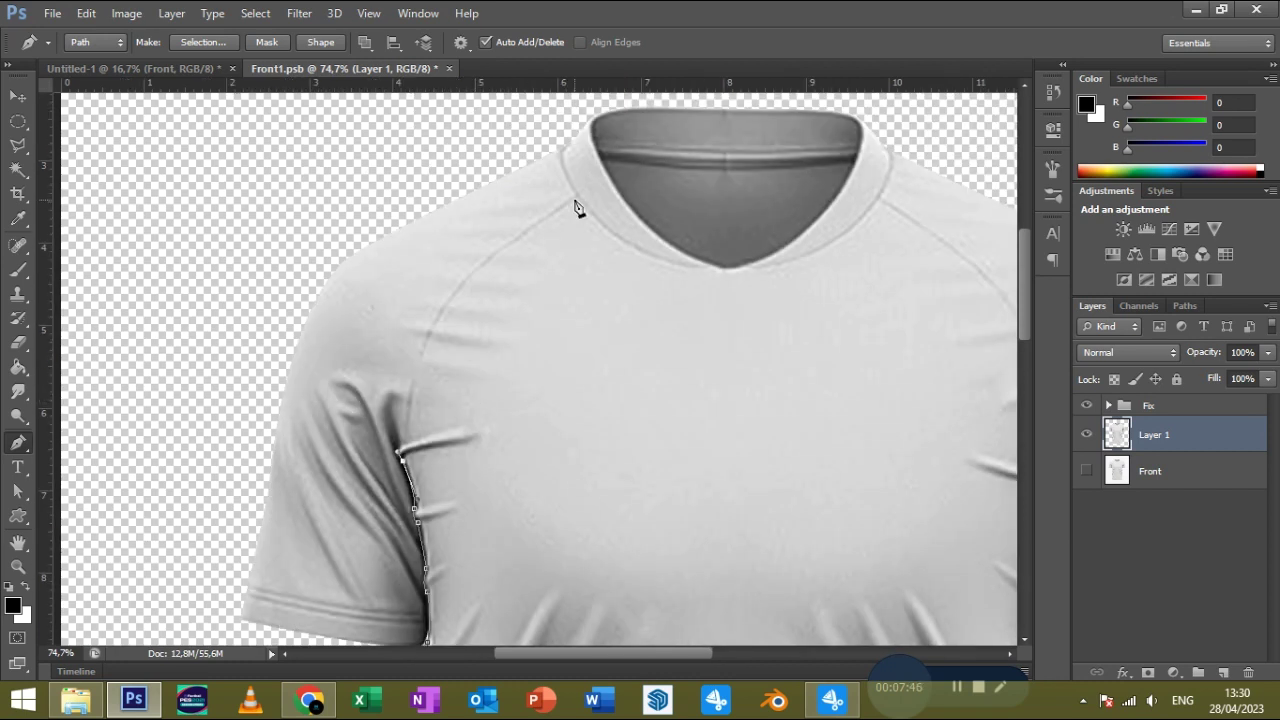
left_click_drag(575, 199, 586, 187)
left_click_drag(402, 445, 408, 258)
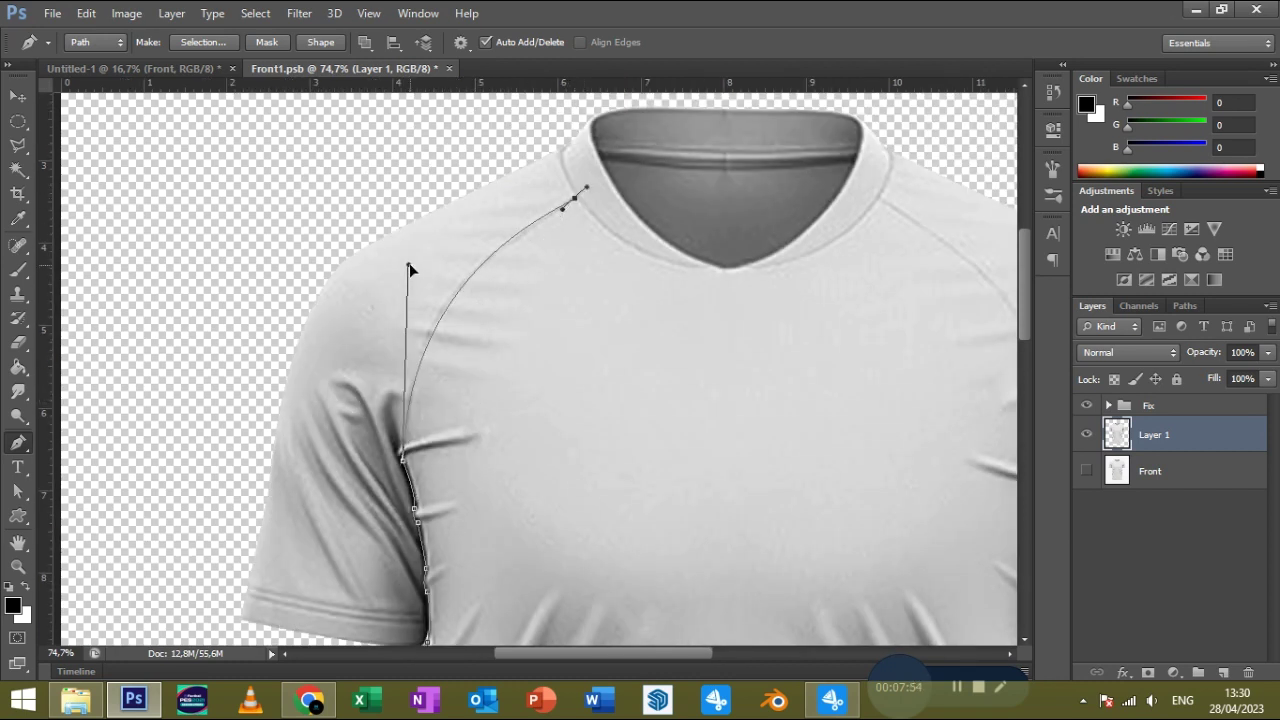
left_click_drag(617, 306, 447, 344)
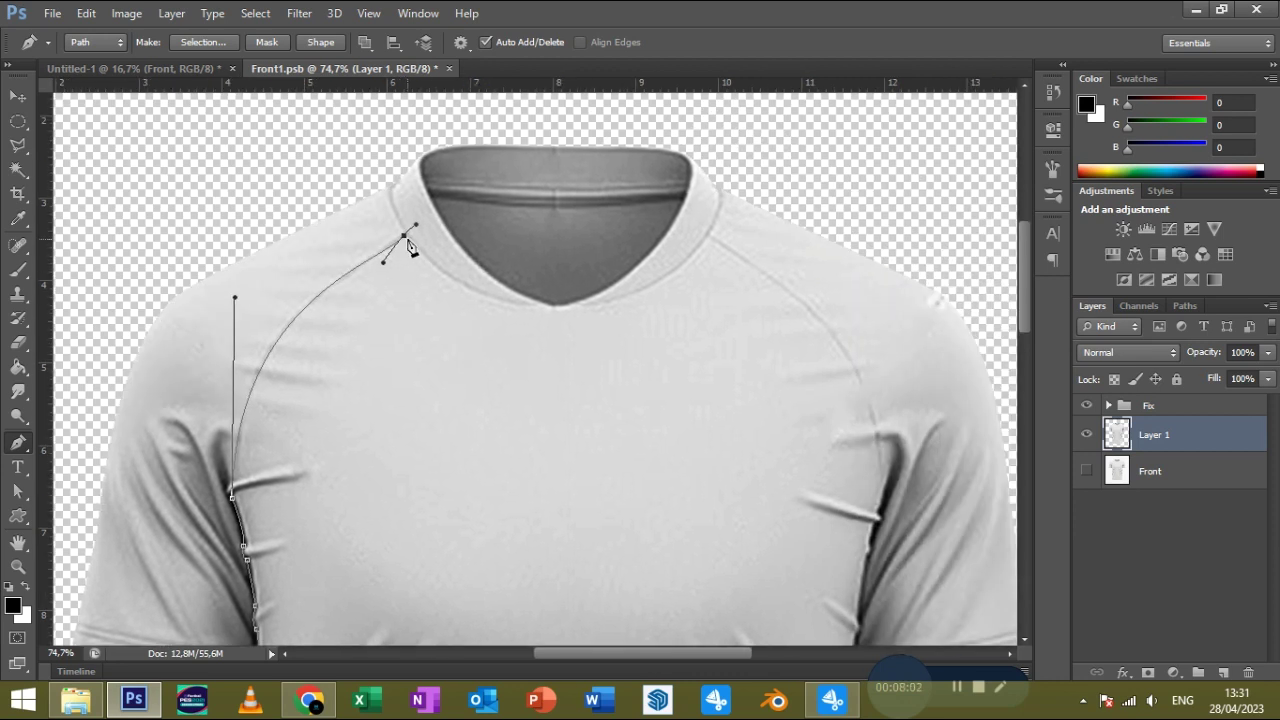
left_click(531, 303)
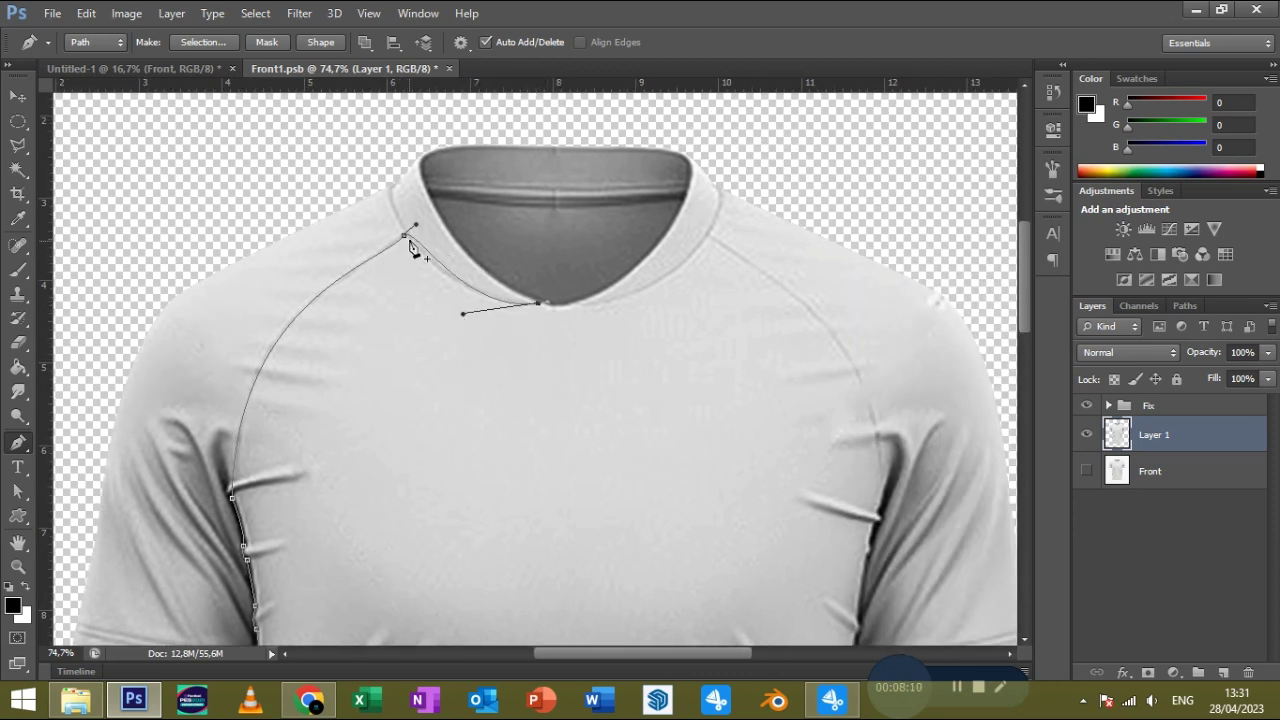
scroll(390, 272, "up", 3)
left_click_drag(428, 220, 433, 247)
left_click_drag(126, 330, 117, 345)
left_click_drag(394, 264, 352, 297)
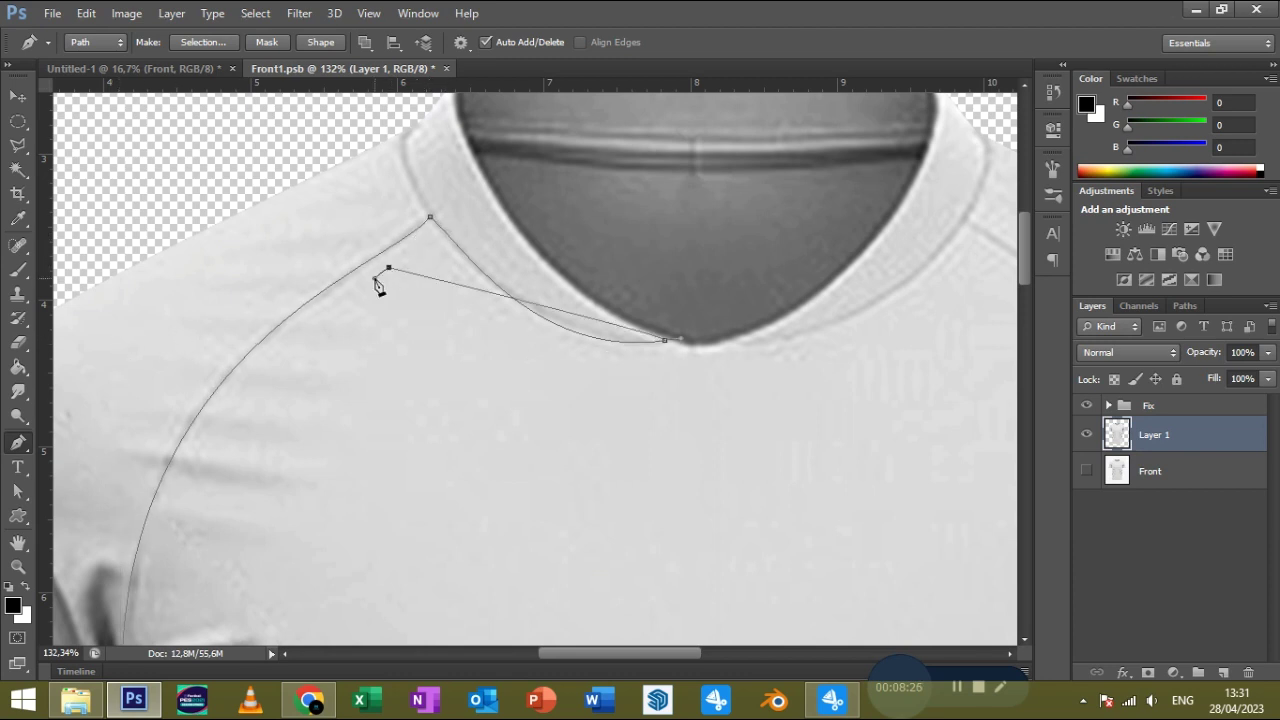
left_click_drag(117, 345, 129, 345)
Continue the body outline around the neckline through its lowest point.
scroll(400, 350, "right", 1)
left_click_drag(491, 349, 470, 334)
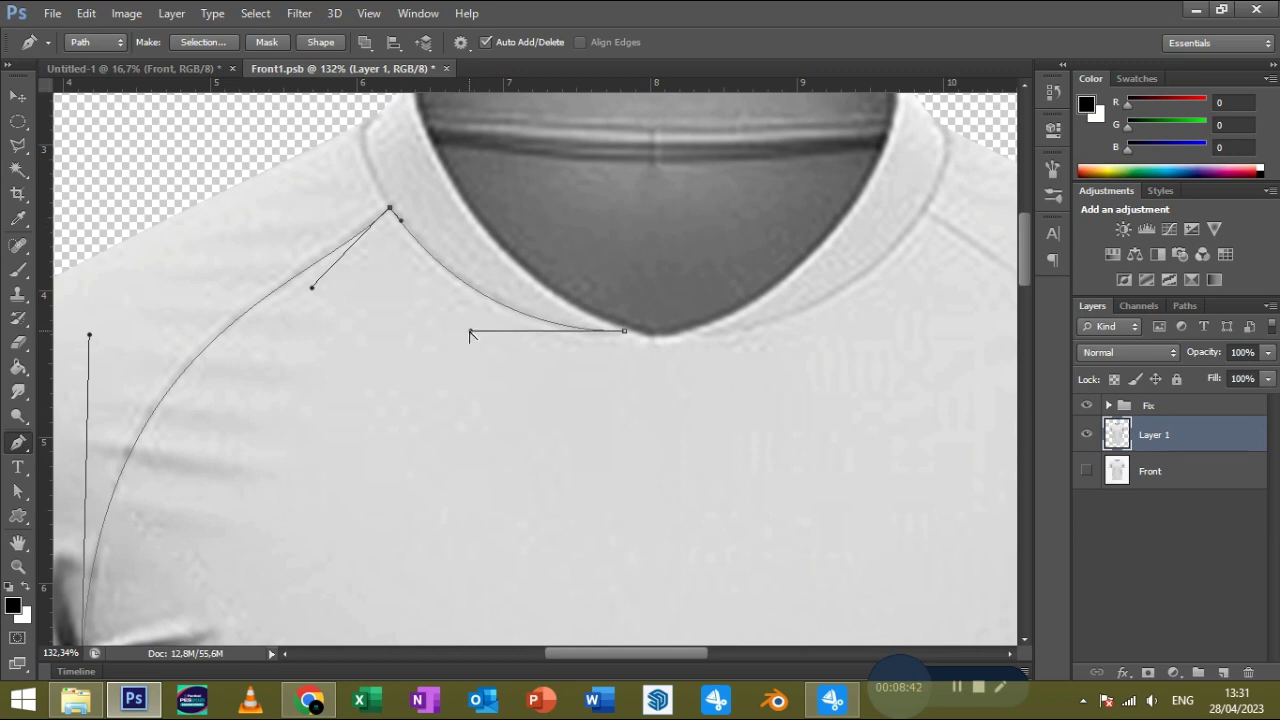
left_click(648, 340)
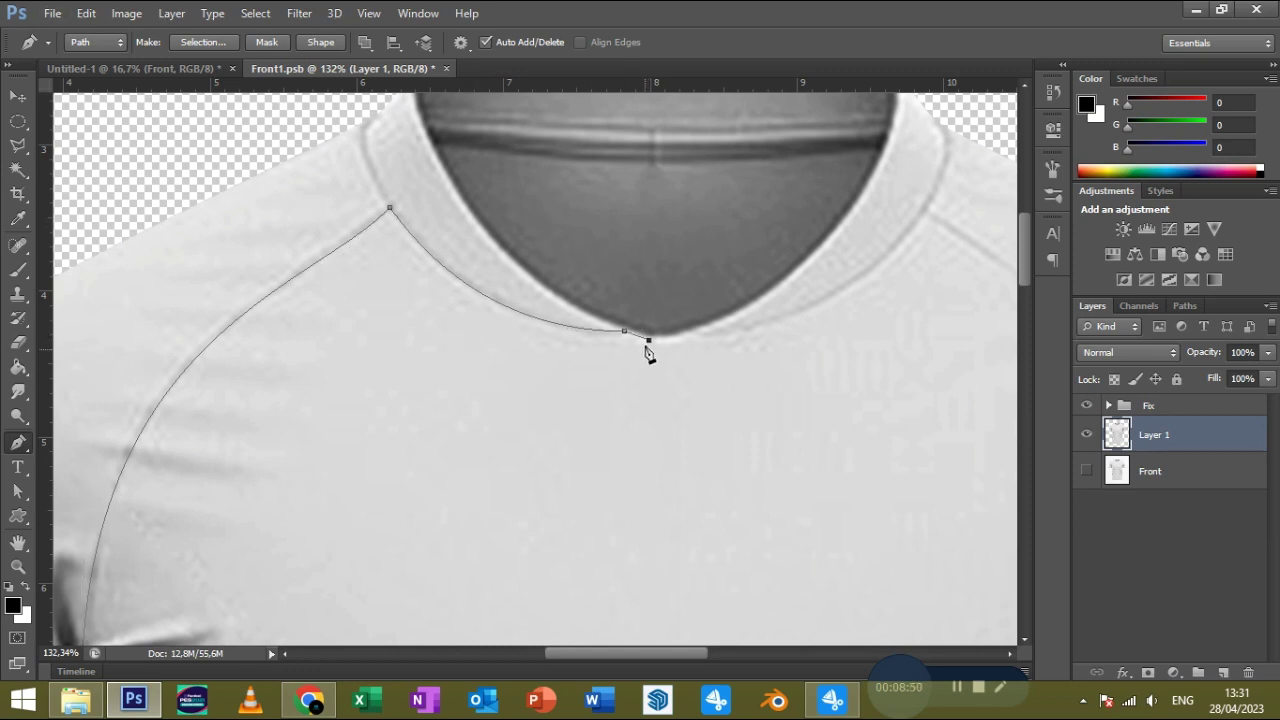
left_click_drag(626, 332, 628, 329)
mouse_move(472, 330)
left_mouse_down()
mouse_move(520, 354)
mouse_move(500, 354)
left_mouse_up()
left_click_drag(708, 349, 492, 362)
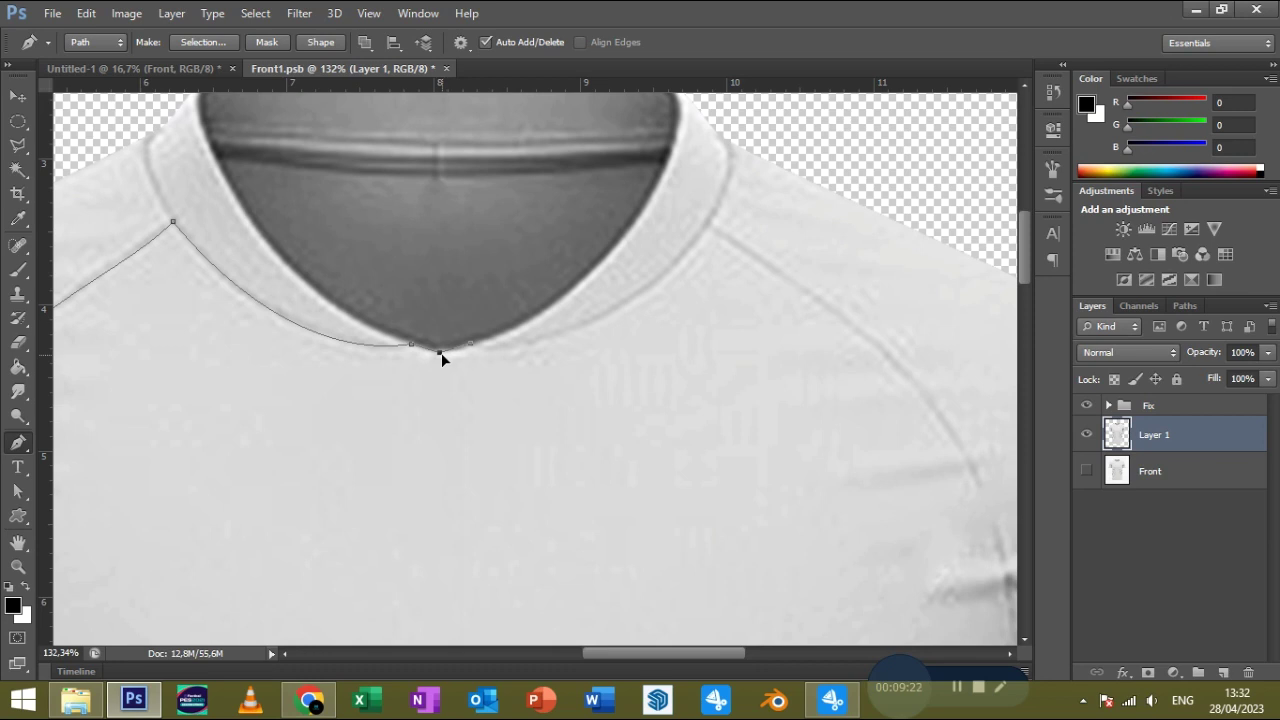
Curve the outline down the right raglan seam to the underarm and close it around the body.
left_click_drag(708, 228, 590, 371)
left_click_drag(936, 385, 730, 275)
left_click_drag(810, 566, 814, 586)
left_click_drag(503, 120, 810, 287)
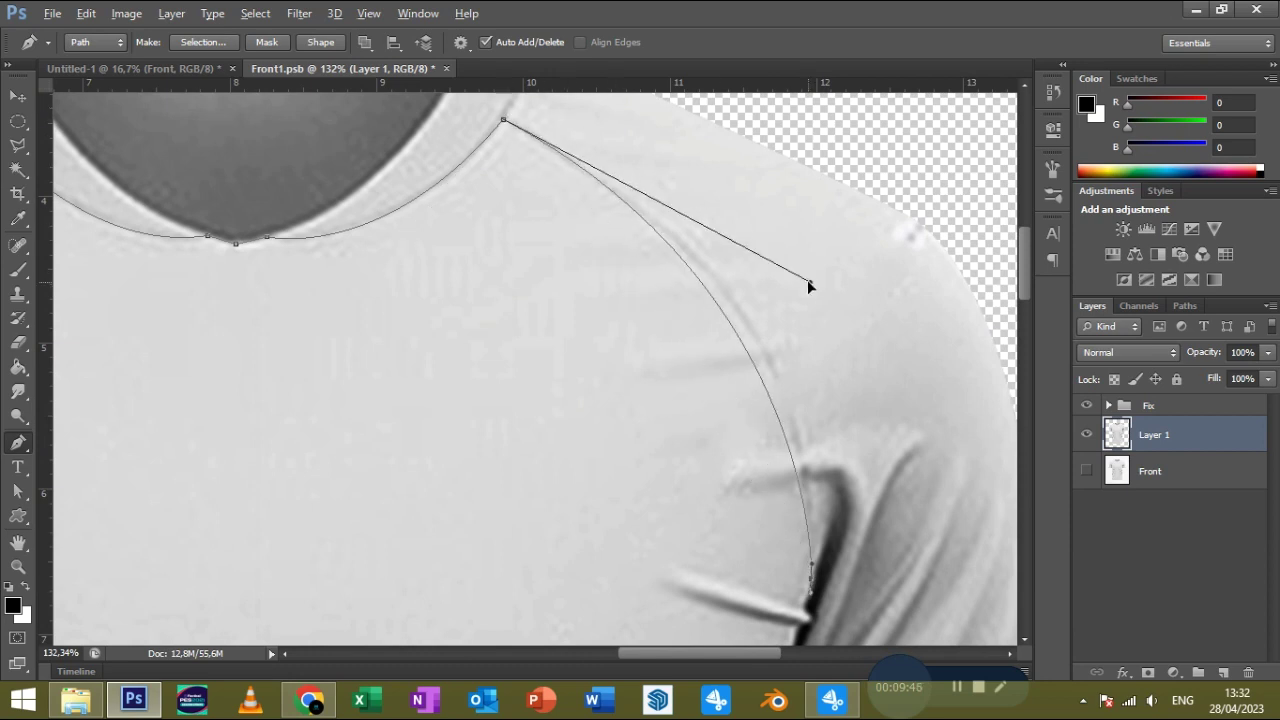
scroll(697, 392, "down", 3)
left_click(688, 397)
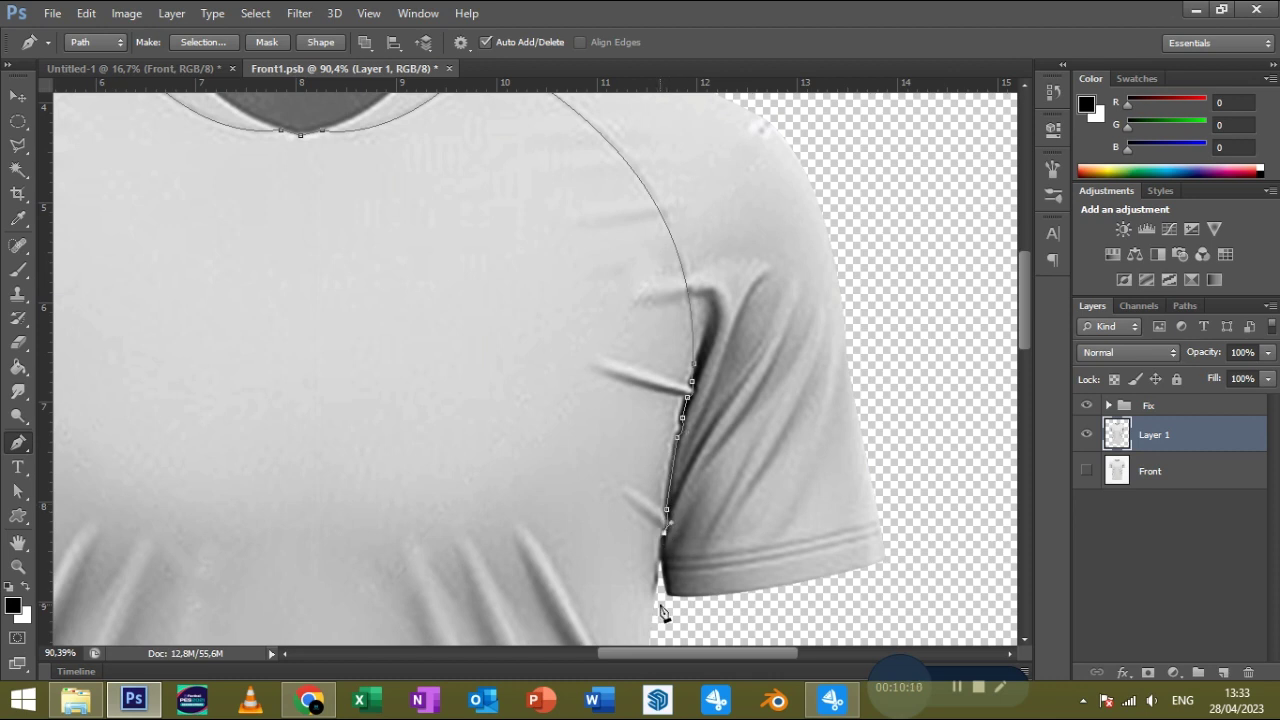
scroll(657, 588, "down", 3)
left_click(709, 620)
Turn the body path into a selection and fill it with a red Solid Color layer.
left_click(255, 627)
left_click(180, 42)
key("Return")
right_click(18, 170)
left_click(120, 163)
left_click_drag(277, 343, 449, 377)
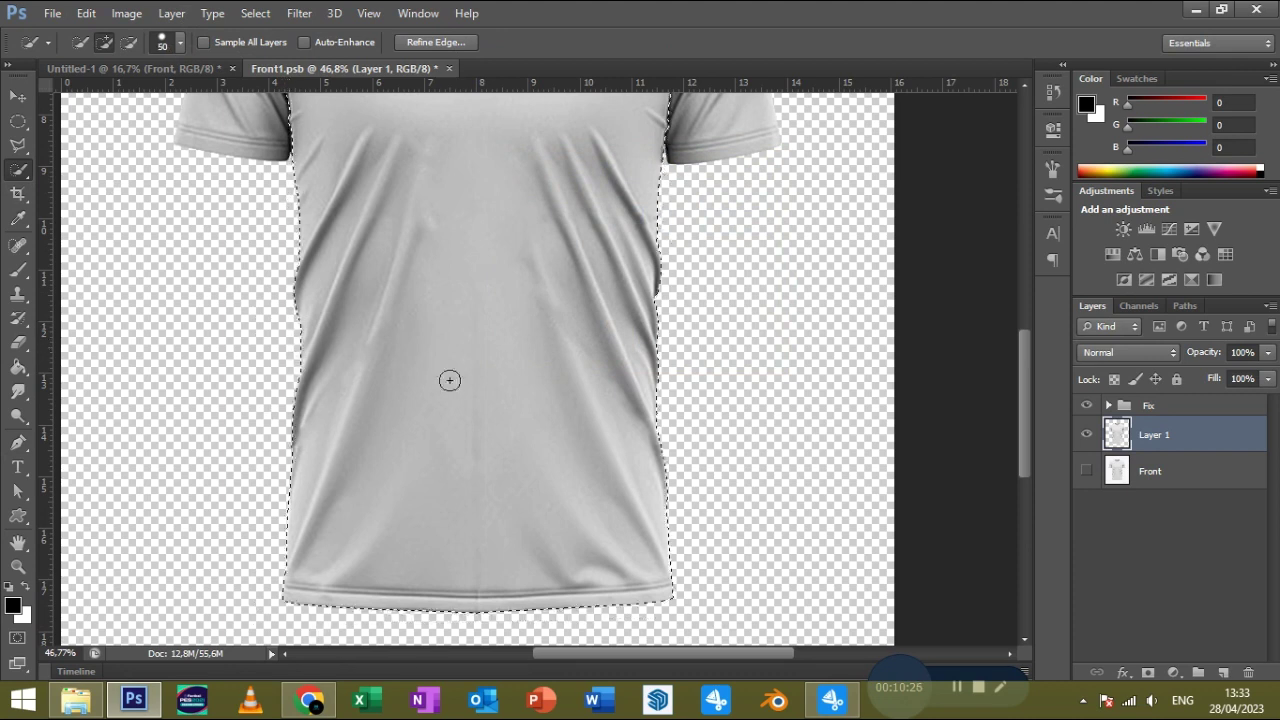
left_click(1173, 672)
left_click(1154, 260)
left_click(1125, 291)
left_click(1153, 471)
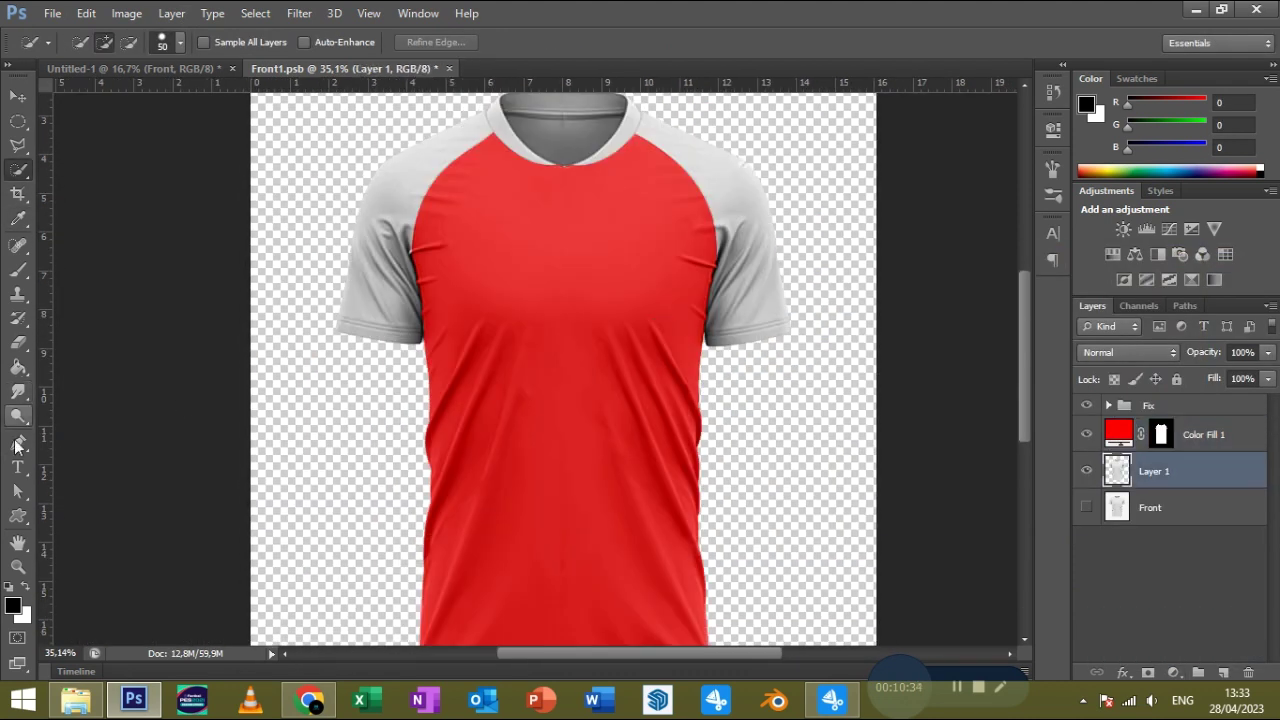
Trace a closed Pen outline of the left raglan sleeve on the base shirt layer.
key("p")
left_click(321, 337)
left_click_drag(420, 349, 430, 337)
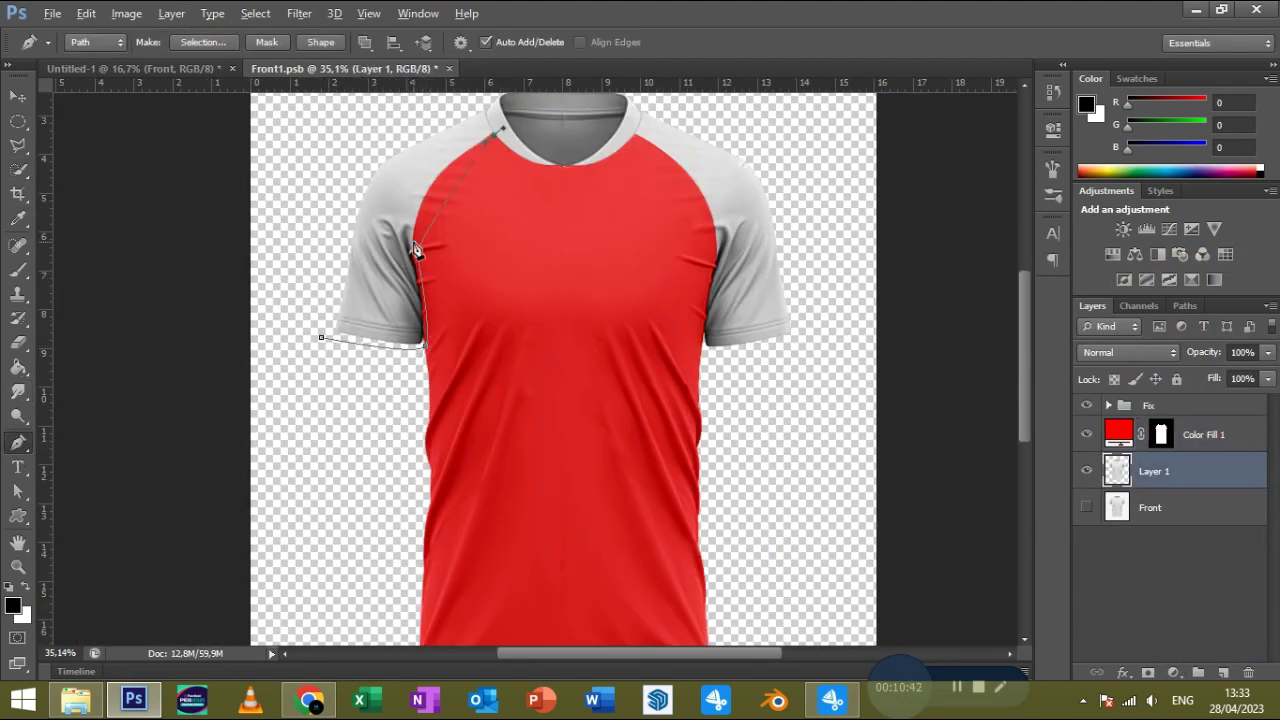
scroll(520, 169, "up", 2)
scroll(520, 169, "up", 3)
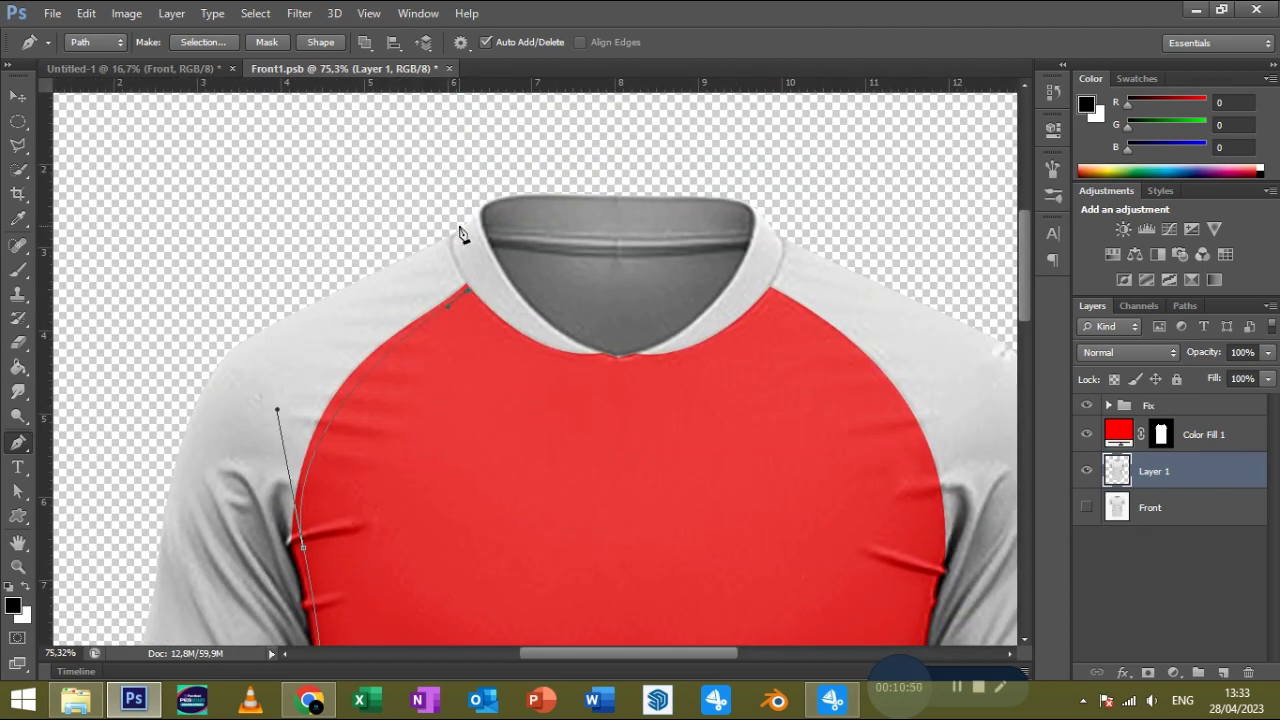
left_click(461, 233)
scroll(468, 290, "up", 1)
scroll(471, 286, "up", 1)
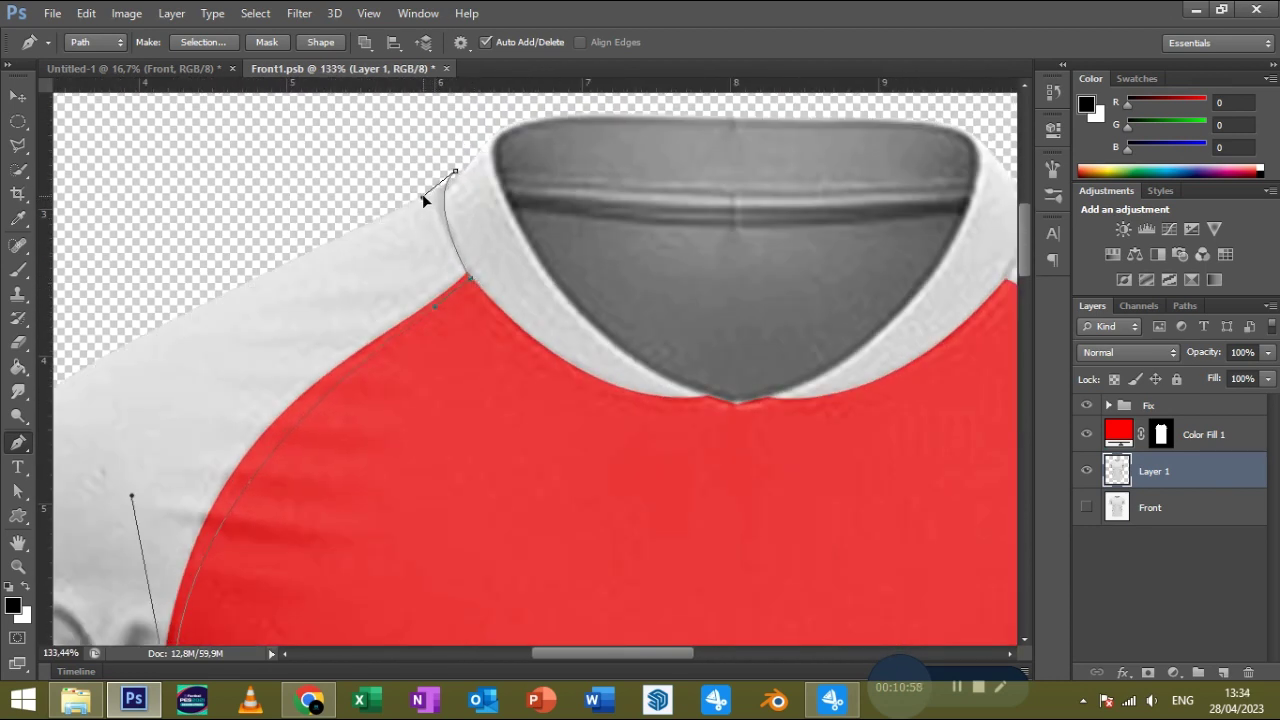
scroll(478, 292, "up", 1)
scroll(470, 279, "up", 1)
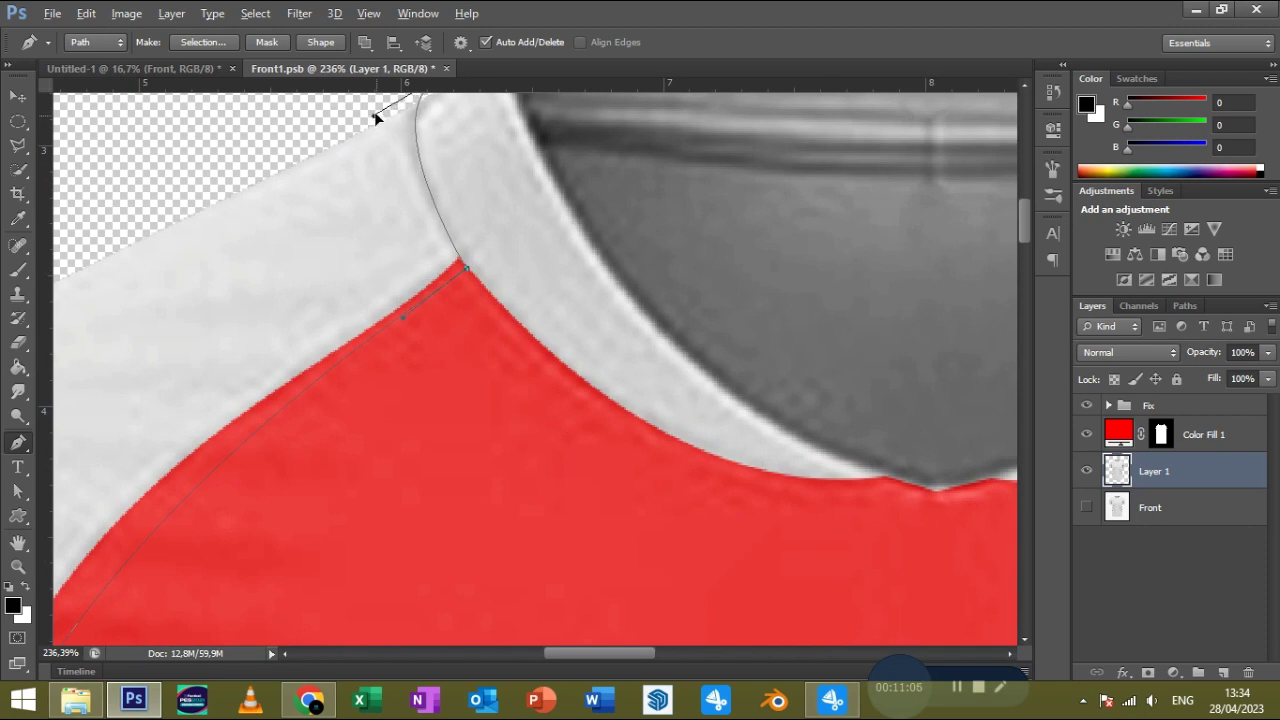
left_click(380, 123)
scroll(450, 250, "down", 2)
scroll(229, 436, "down", 3)
Fill the left sleeve selection with a black Solid Color layer.
left_click(195, 42)
key("Return")
key("w")
left_click(1173, 672)
left_click(1150, 264)
key("Return")
Trace a Pen outline of the right raglan sleeve from its bottom up to the collar.
key("p")
mouse_move(696, 650)
left_mouse_down()
mouse_move(646, 500)
mouse_move(818, 446)
left_mouse_up()
left_click(677, 343)
left_click_drag(562, 158, 553, 158)
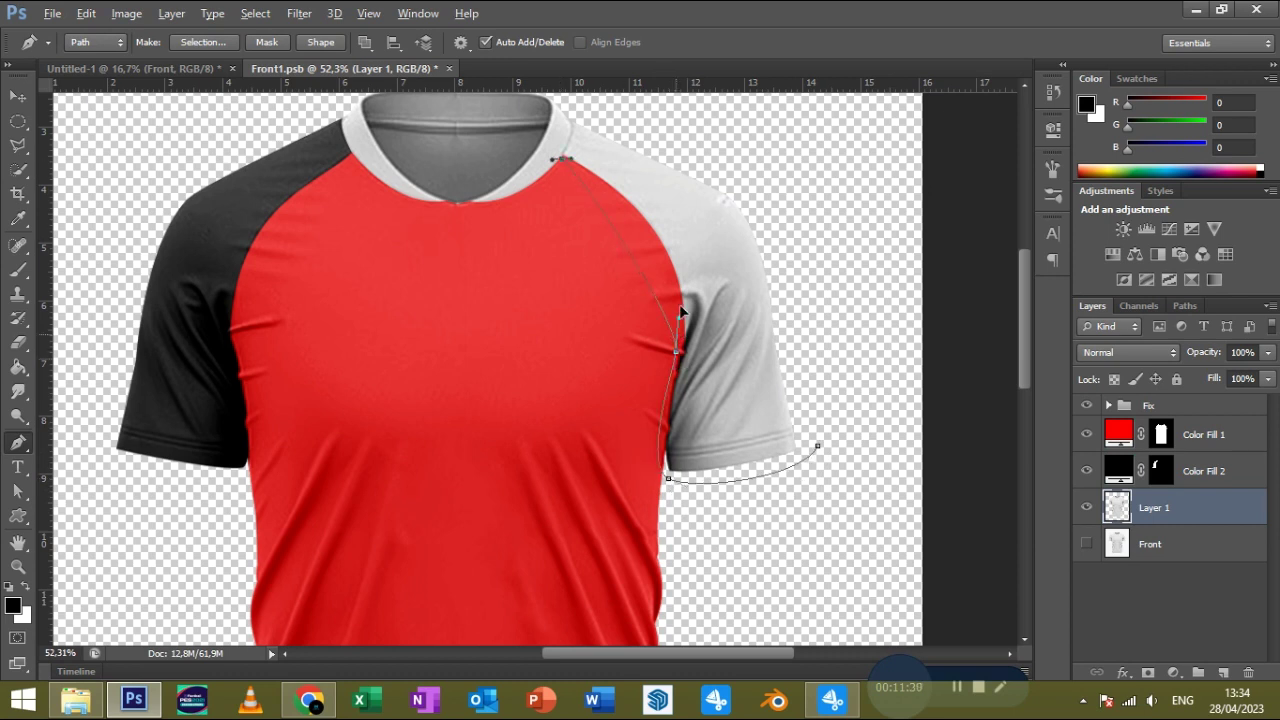
scroll(600, 260, "up", 2)
scroll(490, 320, "up", 1)
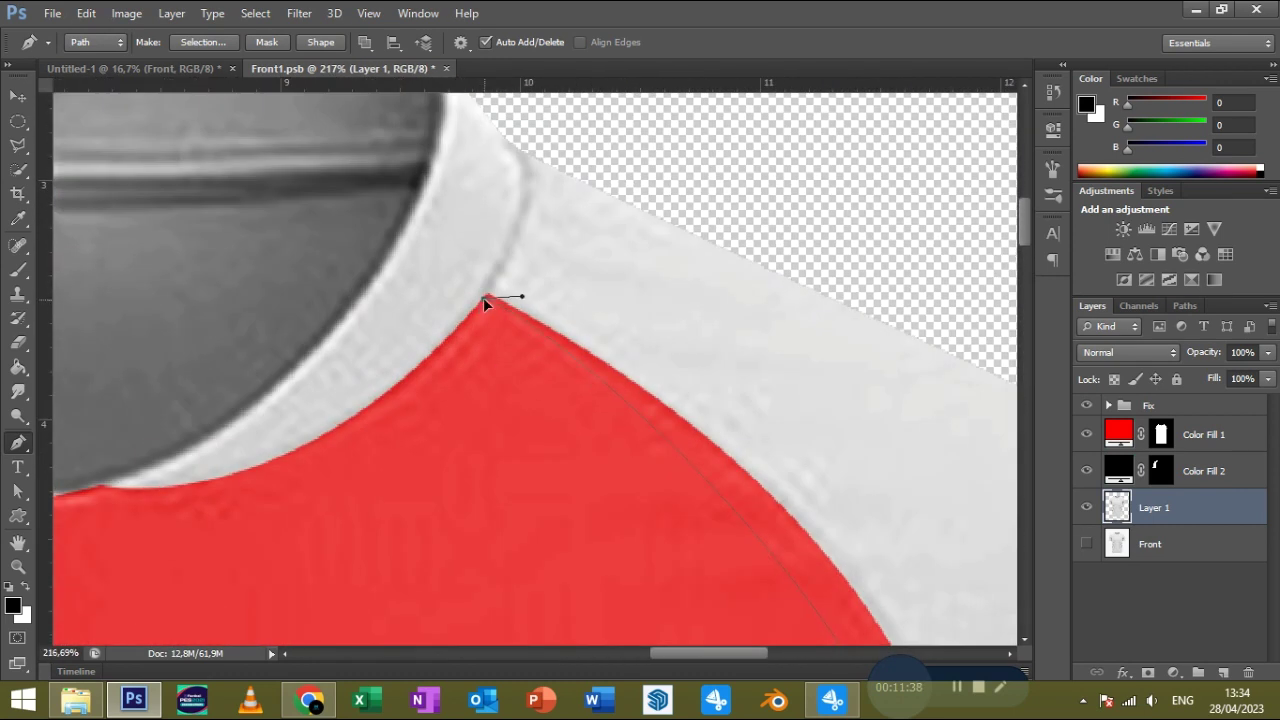
scroll(517, 185, "up", 2)
left_click_drag(517, 183, 561, 218)
scroll(594, 325, "down", 6)
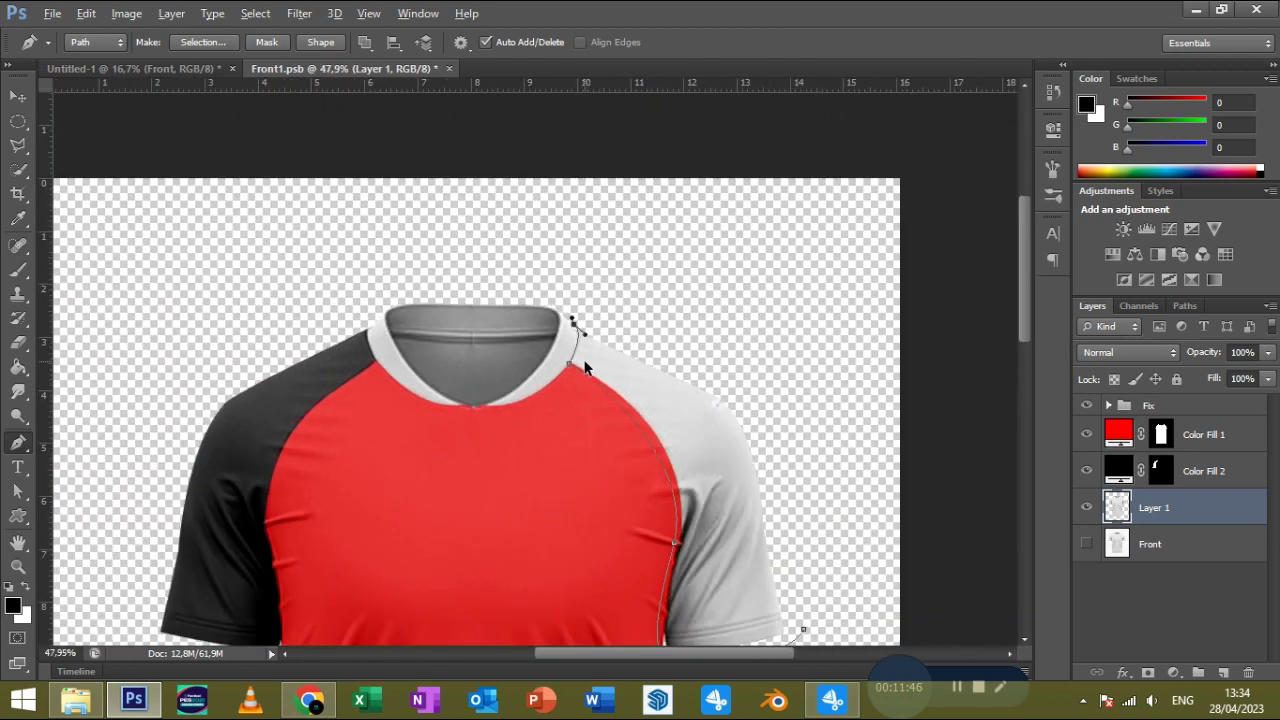
Fill the right sleeve selection with a black Solid Color layer.
right_click(770, 590)
left_click(737, 203)
left_click(1173, 672)
left_click(1137, 277)
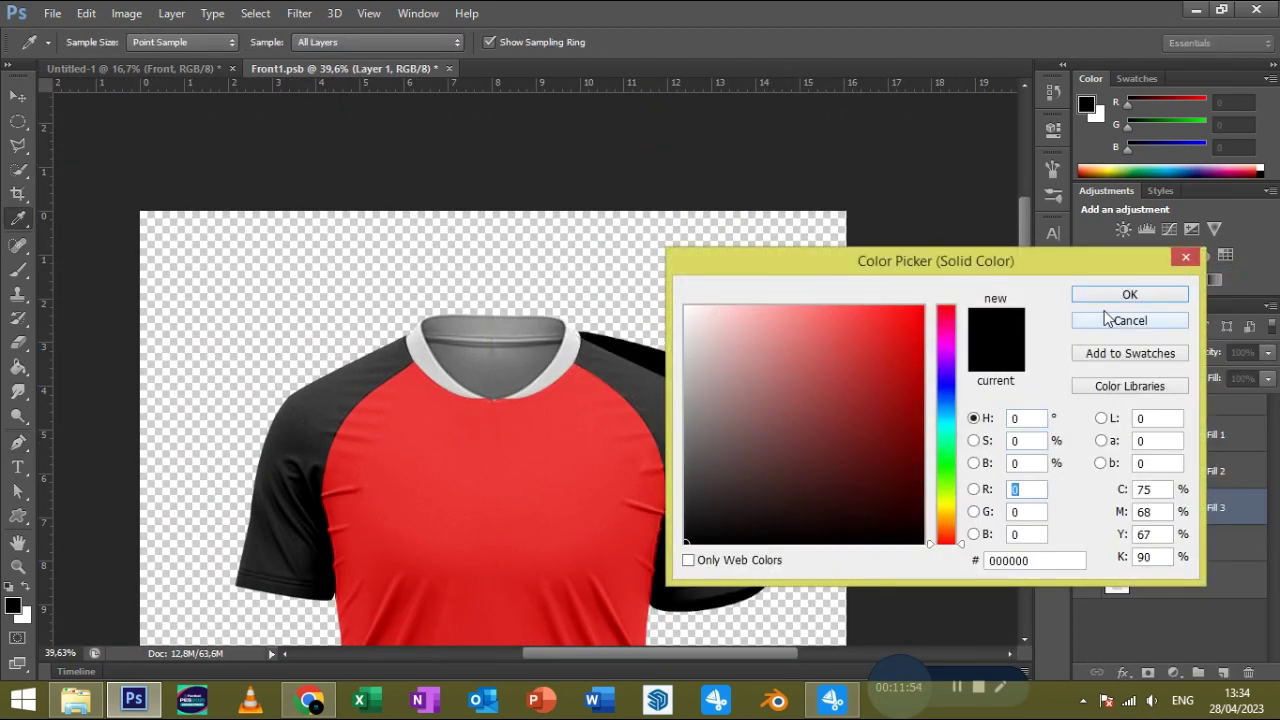
left_click(1130, 322)
Erase overlaps from the sleeve fill masks using the body selection and an 80 px eraser.
left_click(18, 170)
left_click(1173, 672)
left_click(1137, 277)
left_click(1161, 434, "ctrl")
left_click(1176, 506)
key("x")
key("e")
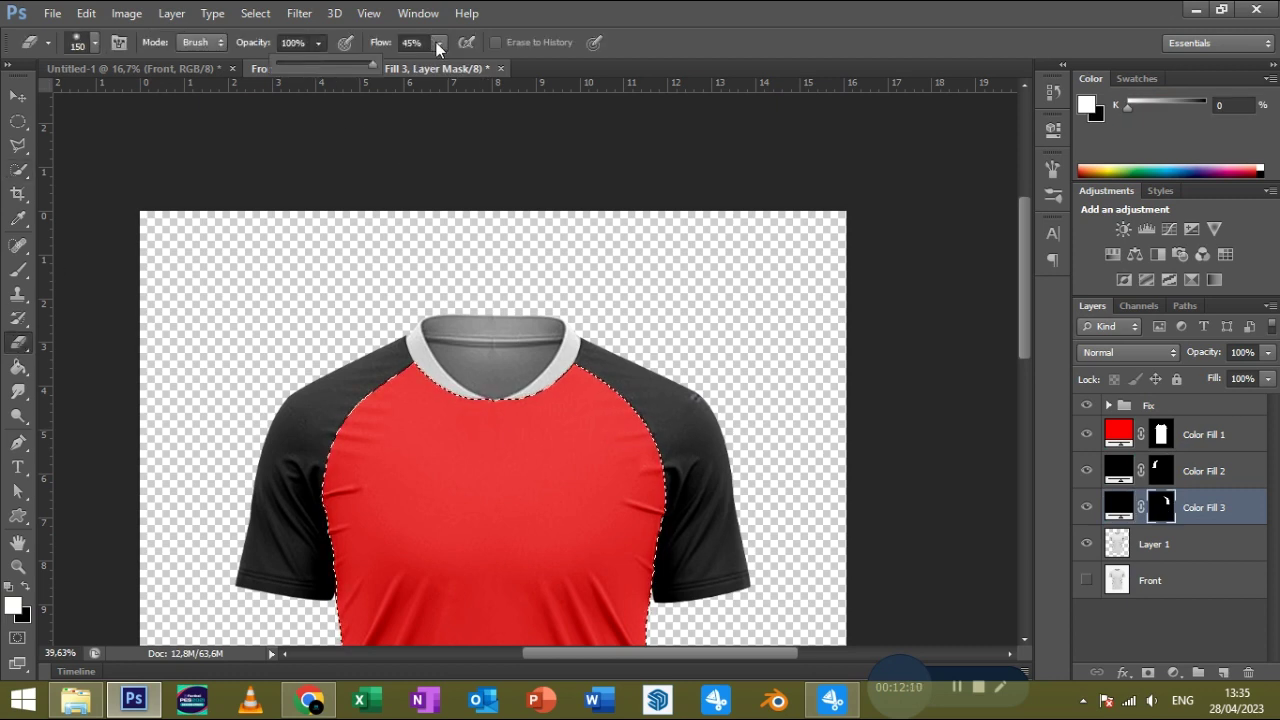
left_click(94, 42)
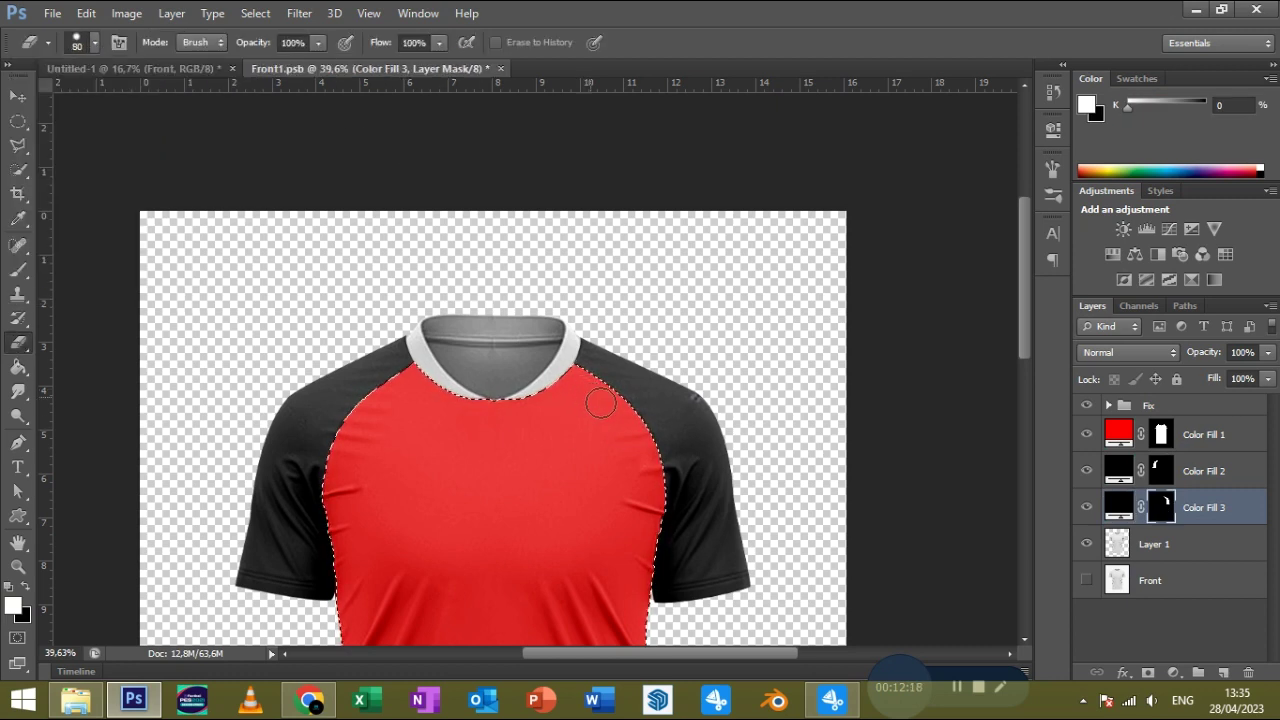
key("alt+bracketright")
key("ctrl+d")
key("alt+bracketleft")
key("alt+bracketleft")
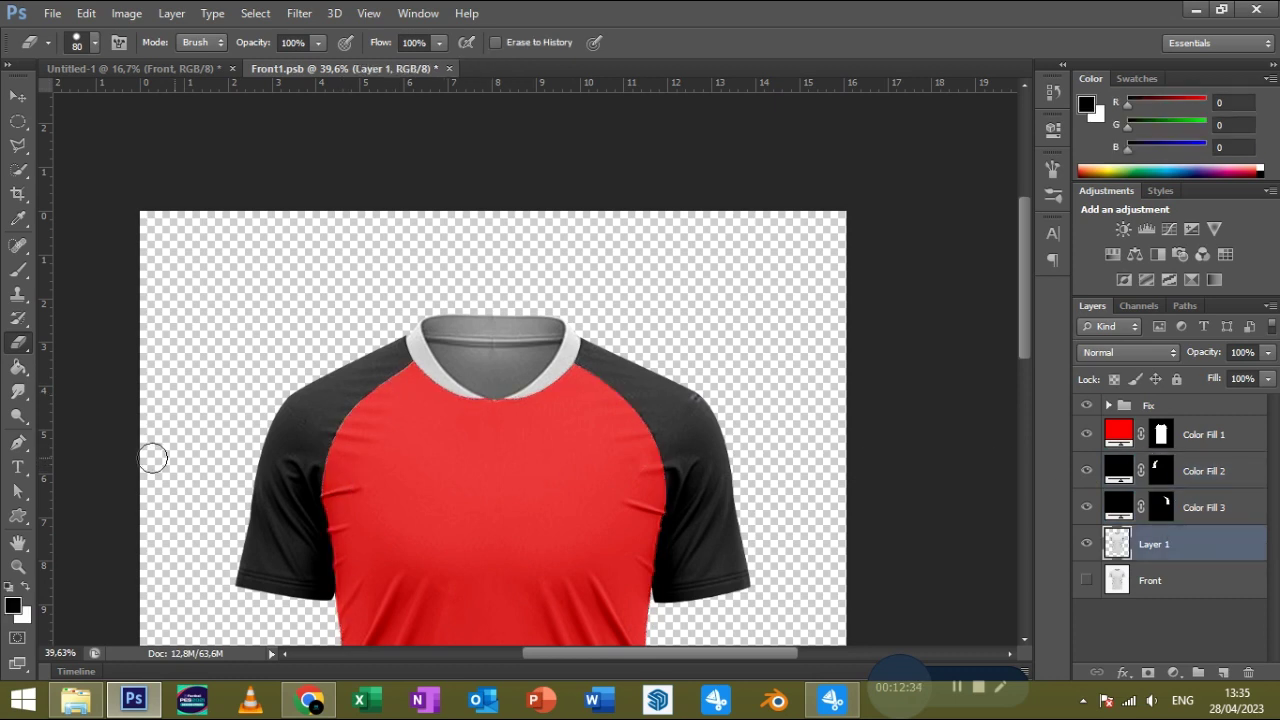
Outline the collar with curved Pen anchors and turn it into a selection.
key("p")
scroll(514, 409, "up", 3)
left_click_drag(345, 249, 326, 288)
left_click_drag(483, 407, 602, 405)
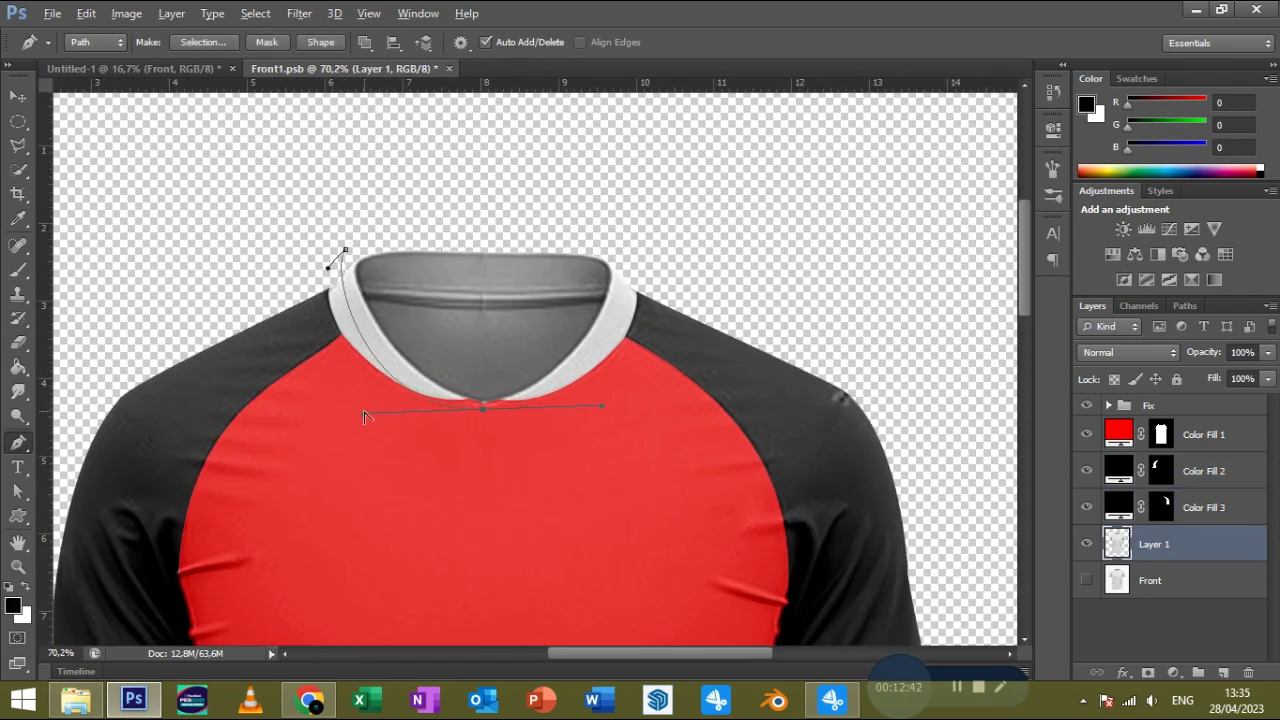
left_click_drag(647, 289, 642, 203)
left_click(345, 249)
key("Return")
key("w")
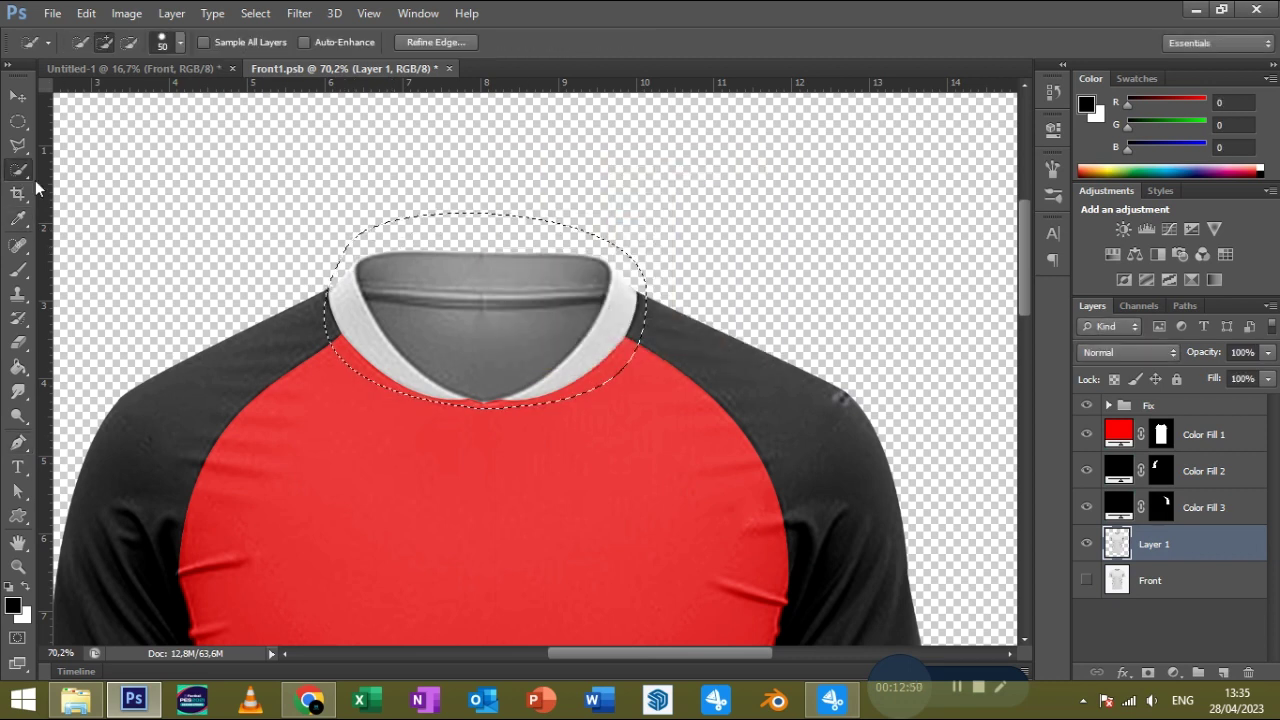
Add a red Solid Color fill layer for the collar and tidy its mask.
left_click(1174, 672)
left_click(1152, 267)
left_click(1129, 293)
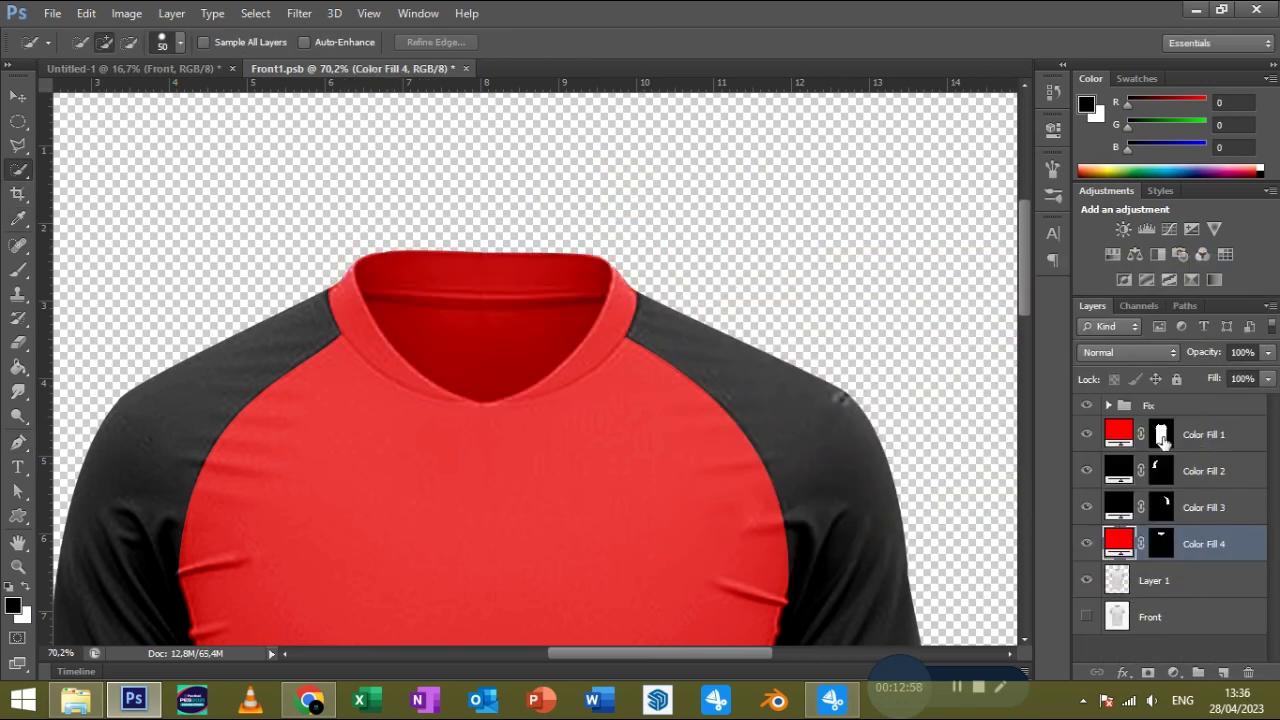
left_click(1160, 434, "ctrl")
key("e")
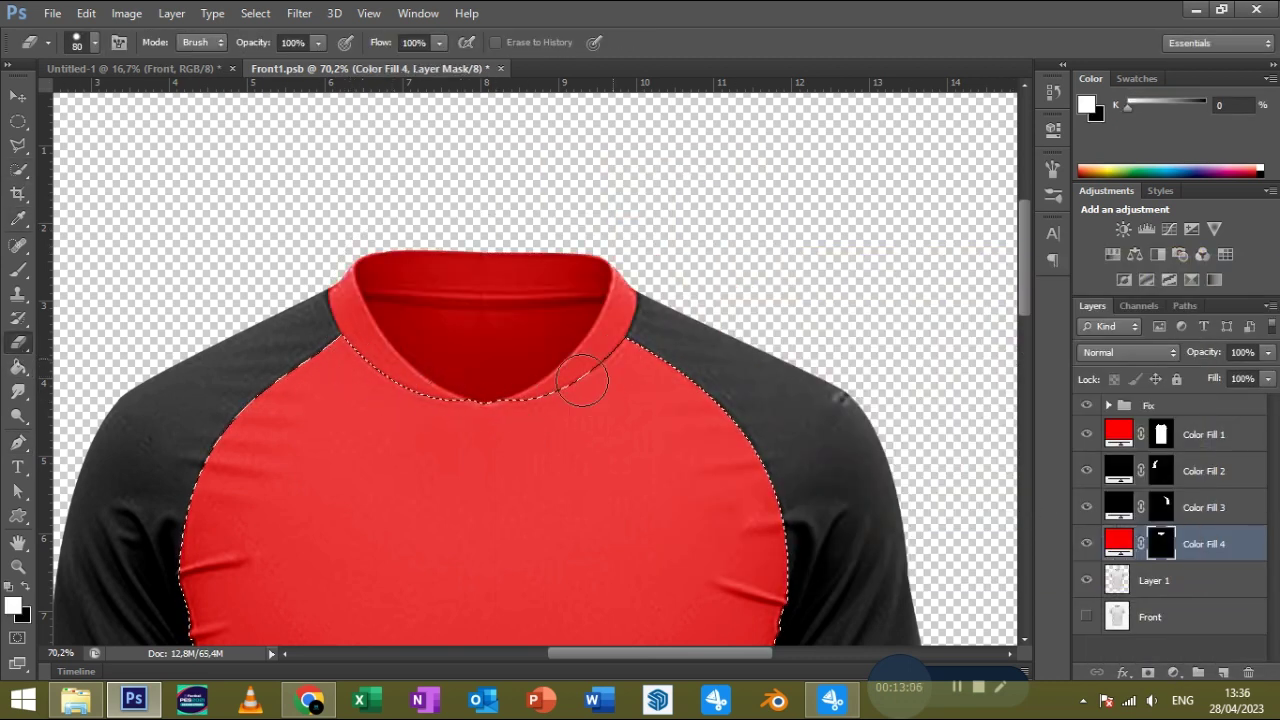
left_click(1160, 471, "ctrl")
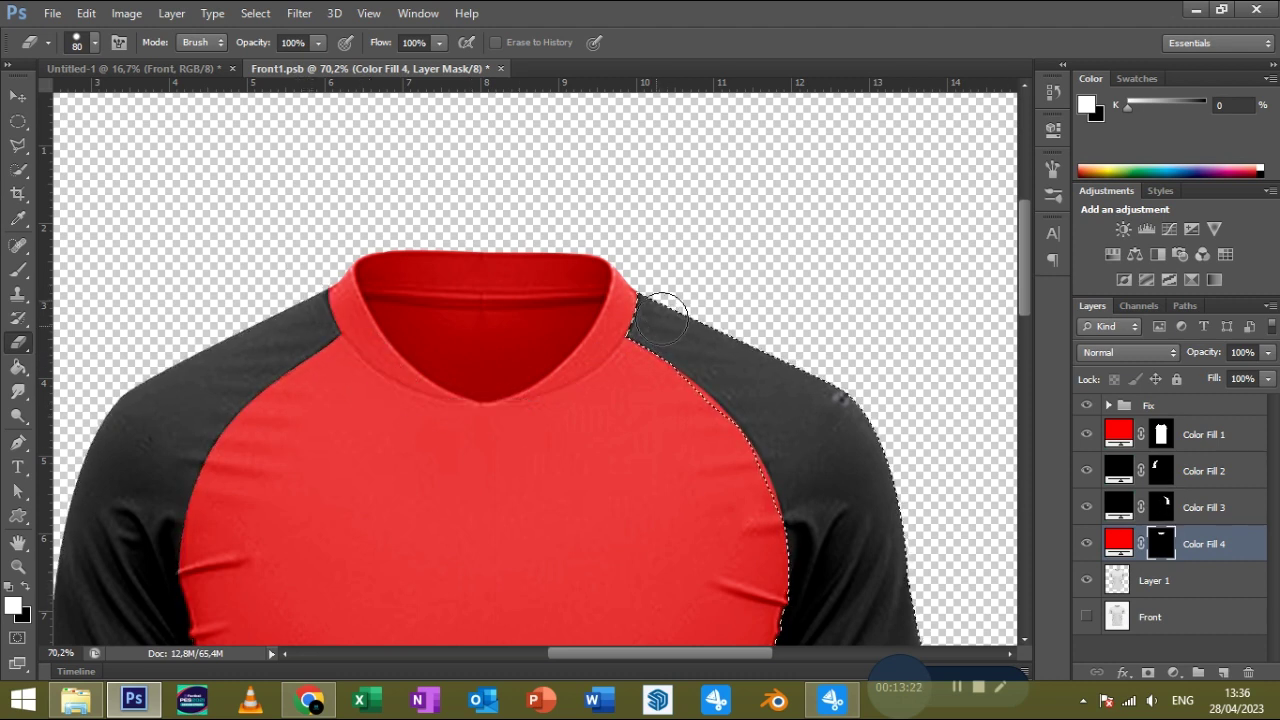
left_click(1161, 545, "ctrl")
left_click(1190, 580)
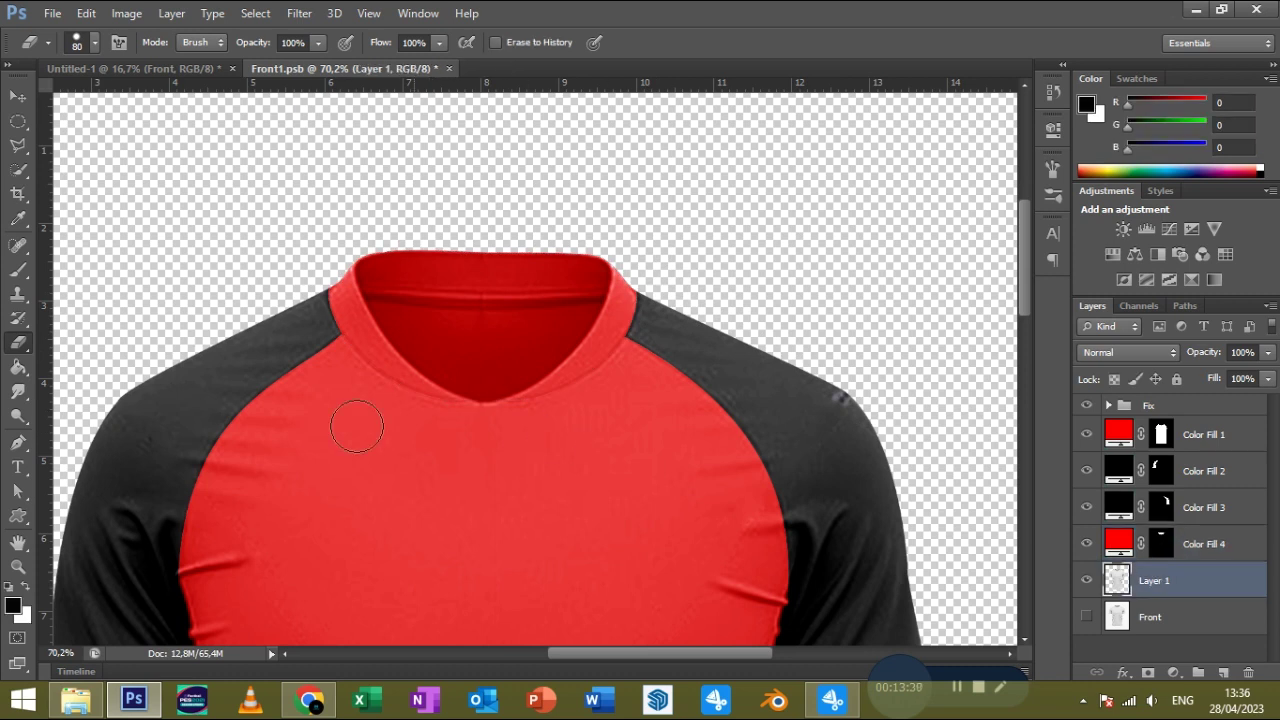
Trace a curved Pen outline of the inner neck opening.
key("p")
scroll(498, 345, "up", 2)
left_click(471, 182)
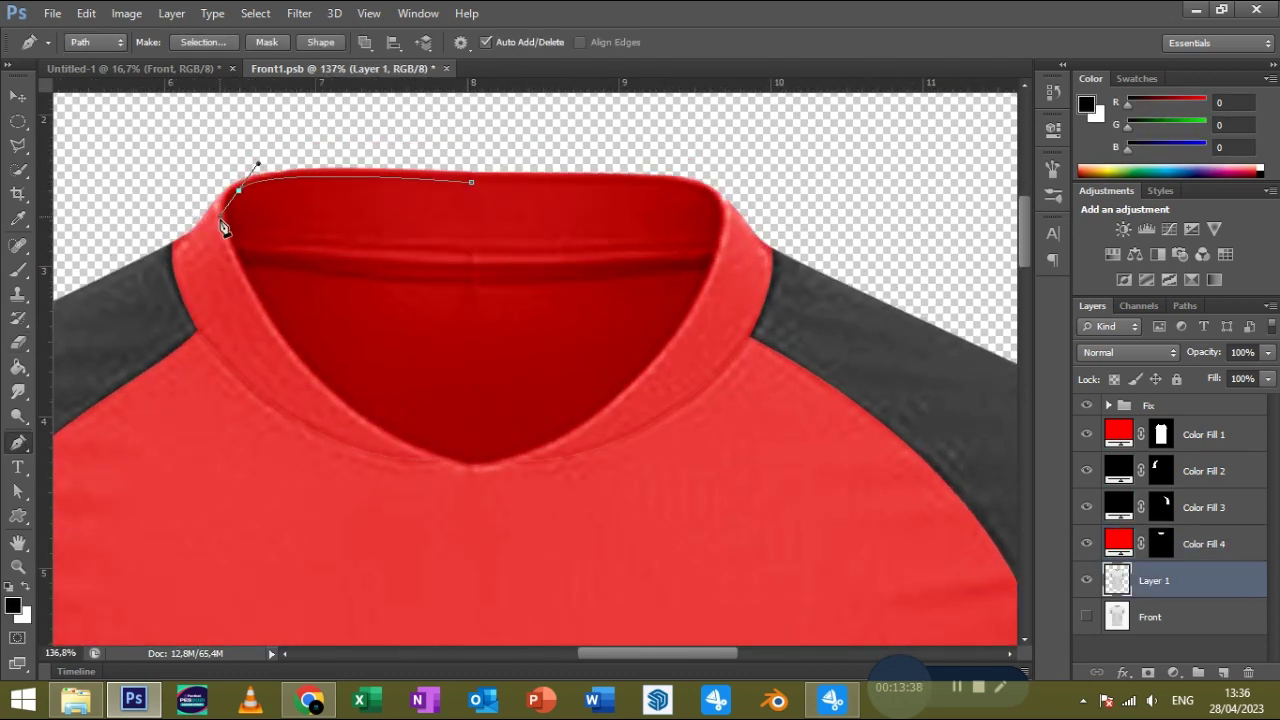
left_click_drag(238, 190, 158, 216)
left_click_drag(338, 362, 237, 305)
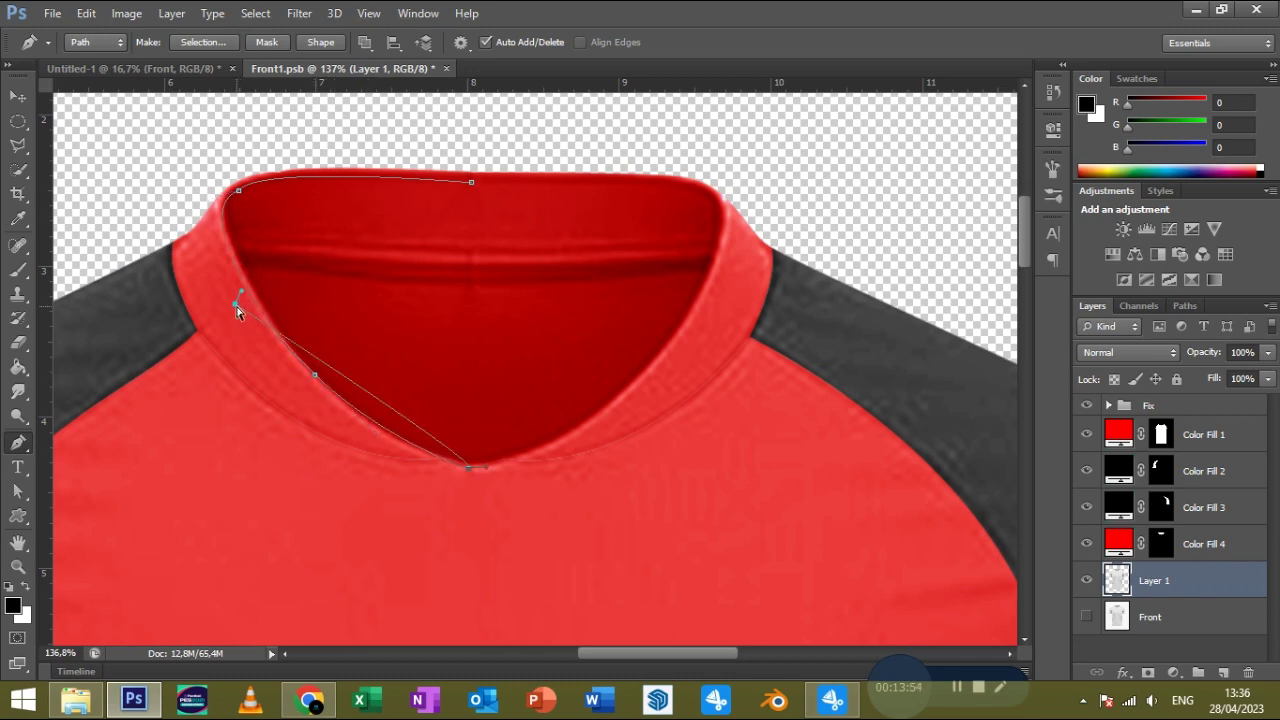
left_click_drag(719, 212, 720, 197)
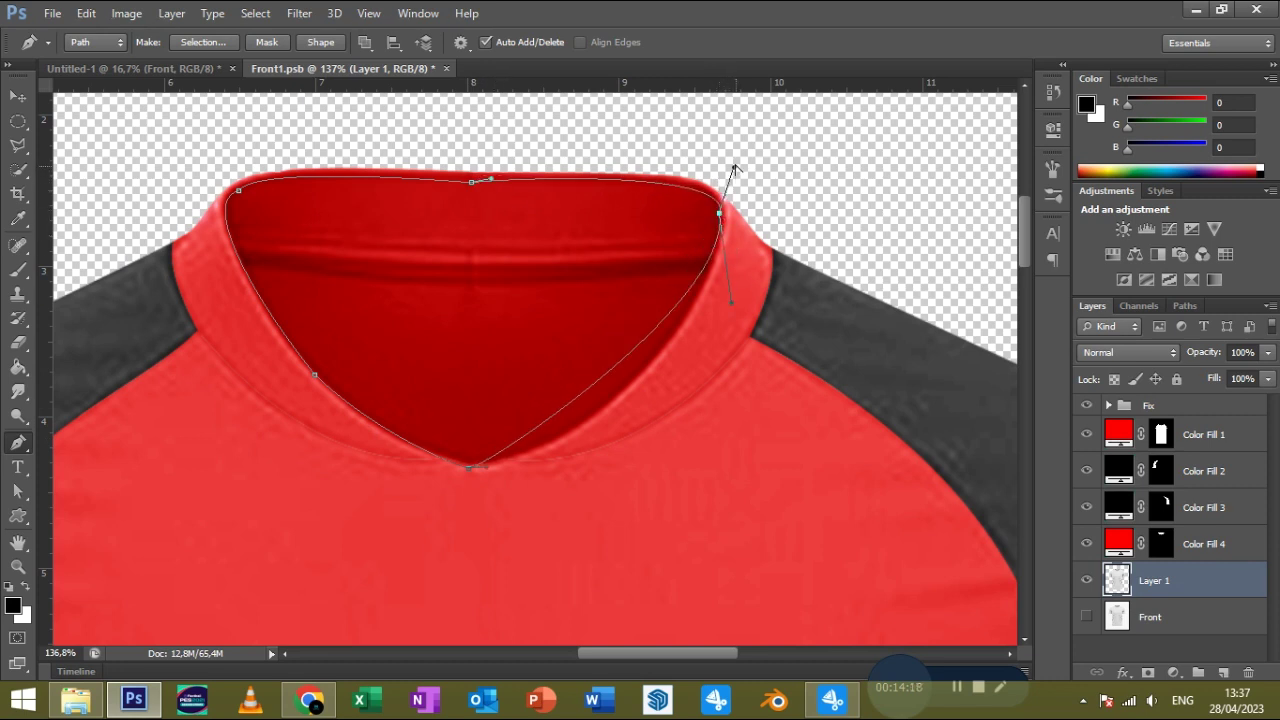
left_click_drag(607, 378, 623, 393)
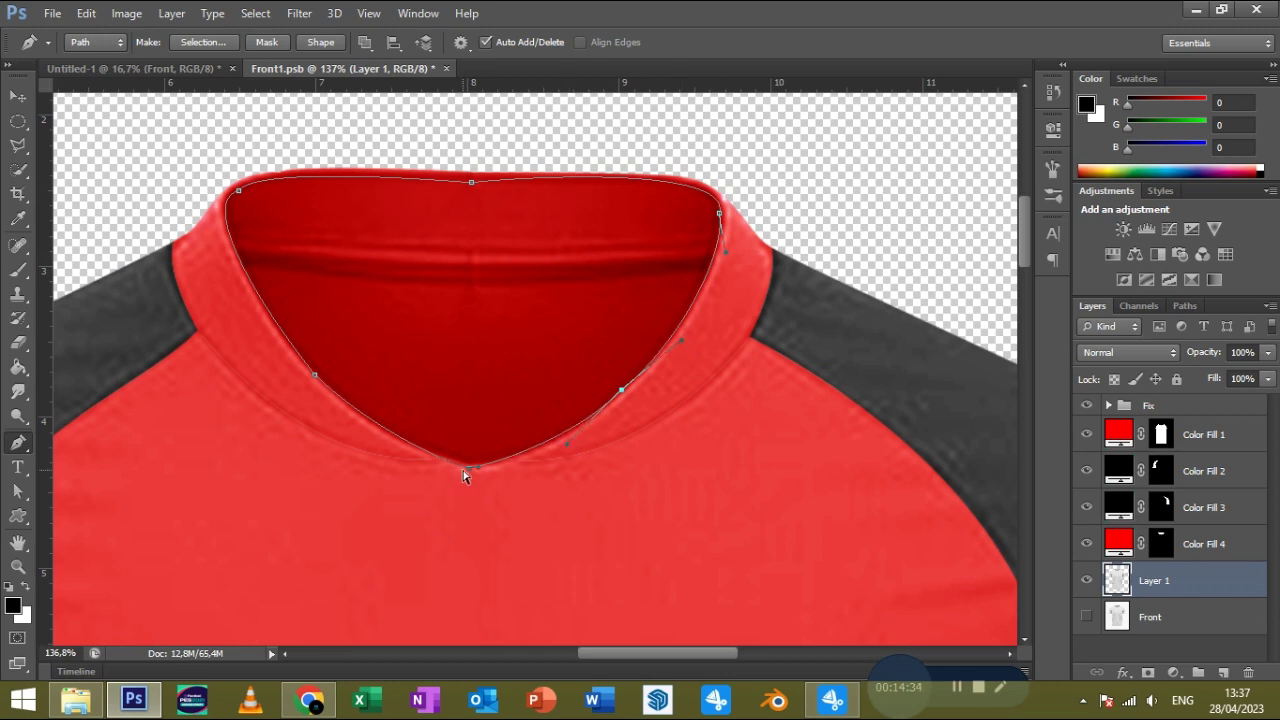
Fill the neck opening selection with a white Solid Color layer, Color Fill 5.
right_click(471, 470)
left_click(738, 200)
left_click(1173, 672)
left_click(1150, 262)
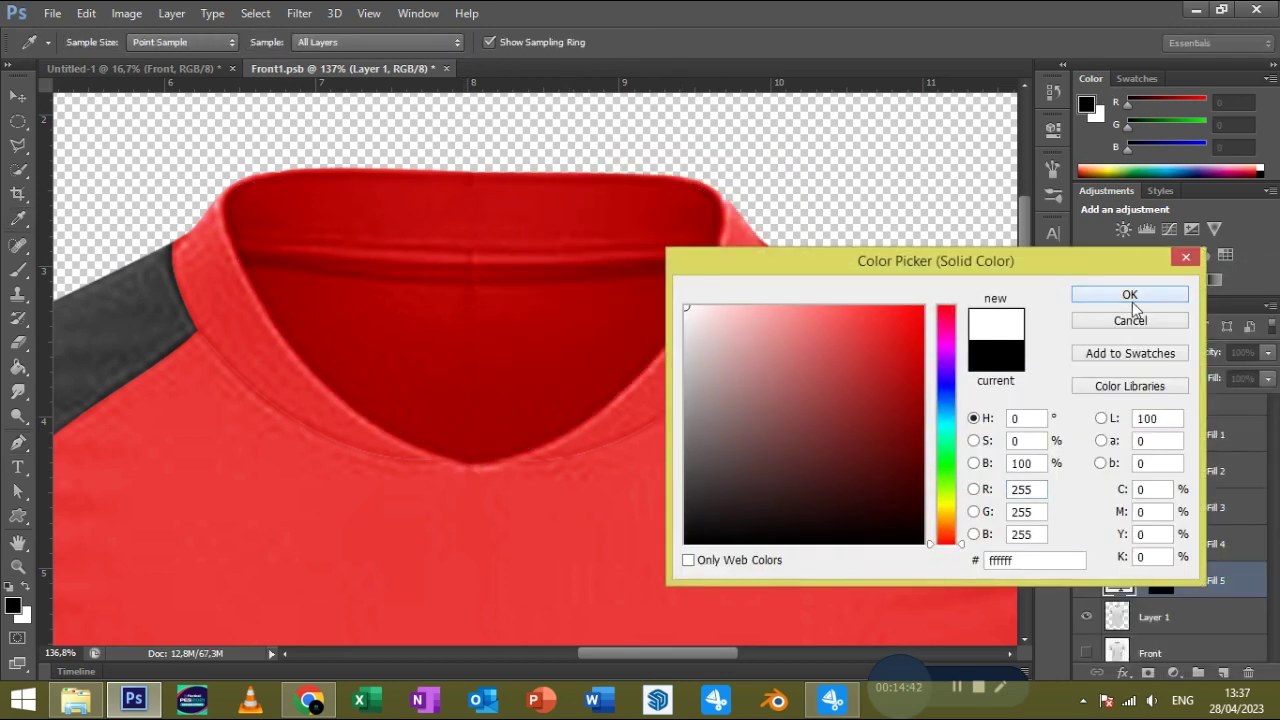
left_click(1128, 294)
left_click(1161, 434, "ctrl")
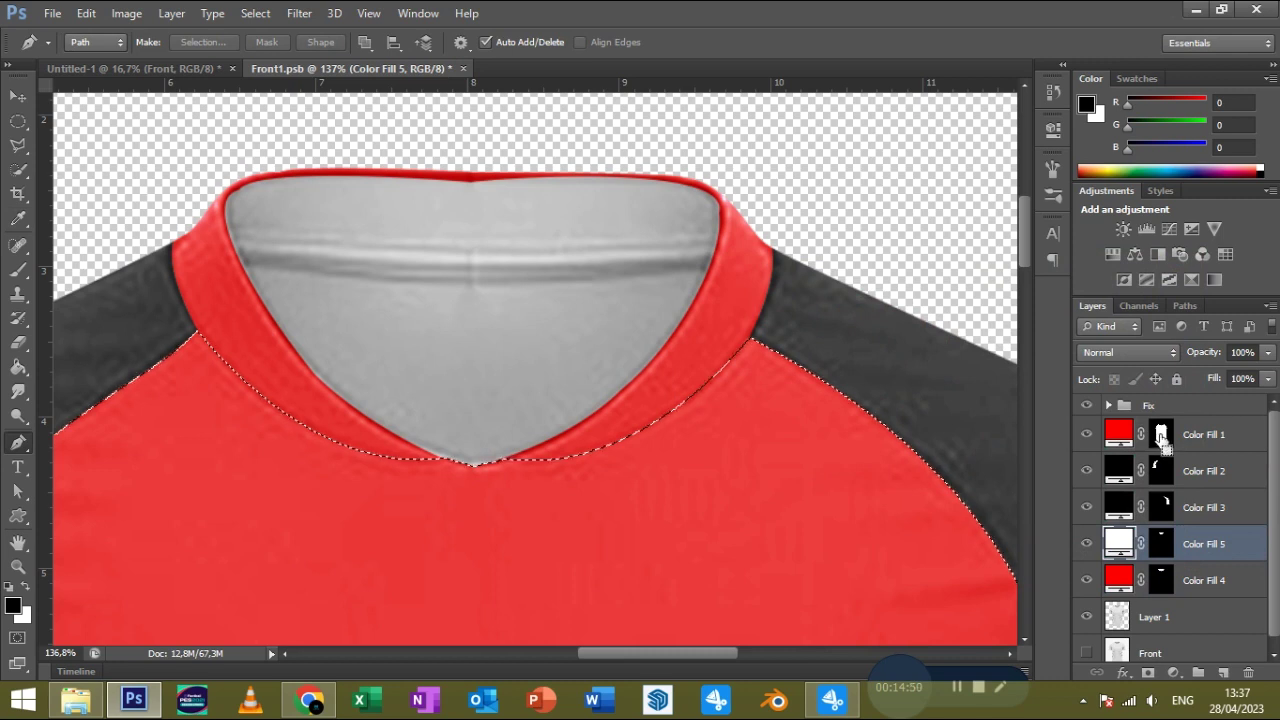
key("ctrl+d")
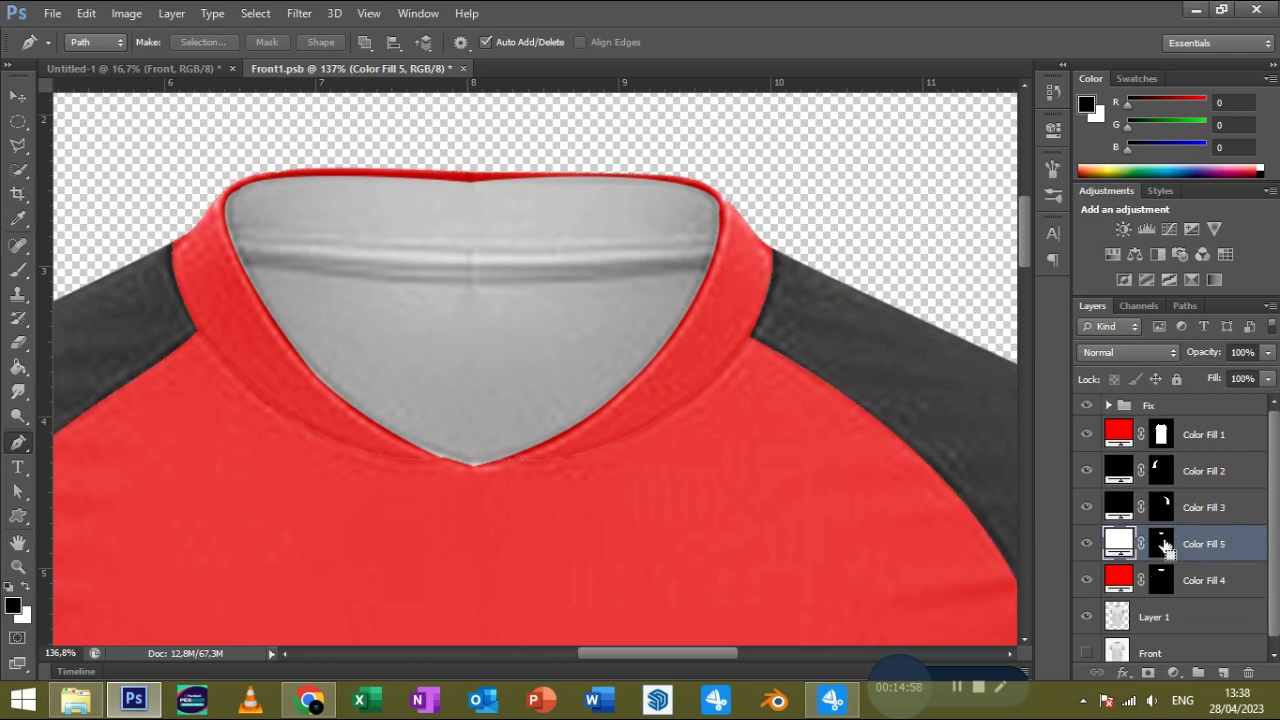
Start a new curved path across the inner collar band on Layer 1.
left_click(1160, 617)
scroll(296, 270, "up", 1)
left_click(232, 268)
left_click(793, 274)
left_click_drag(795, 277, 557, 315)
Close a Pen path across the back collar and fill it with a black Solid Color layer.
left_click(800, 240)
left_click(223, 232)
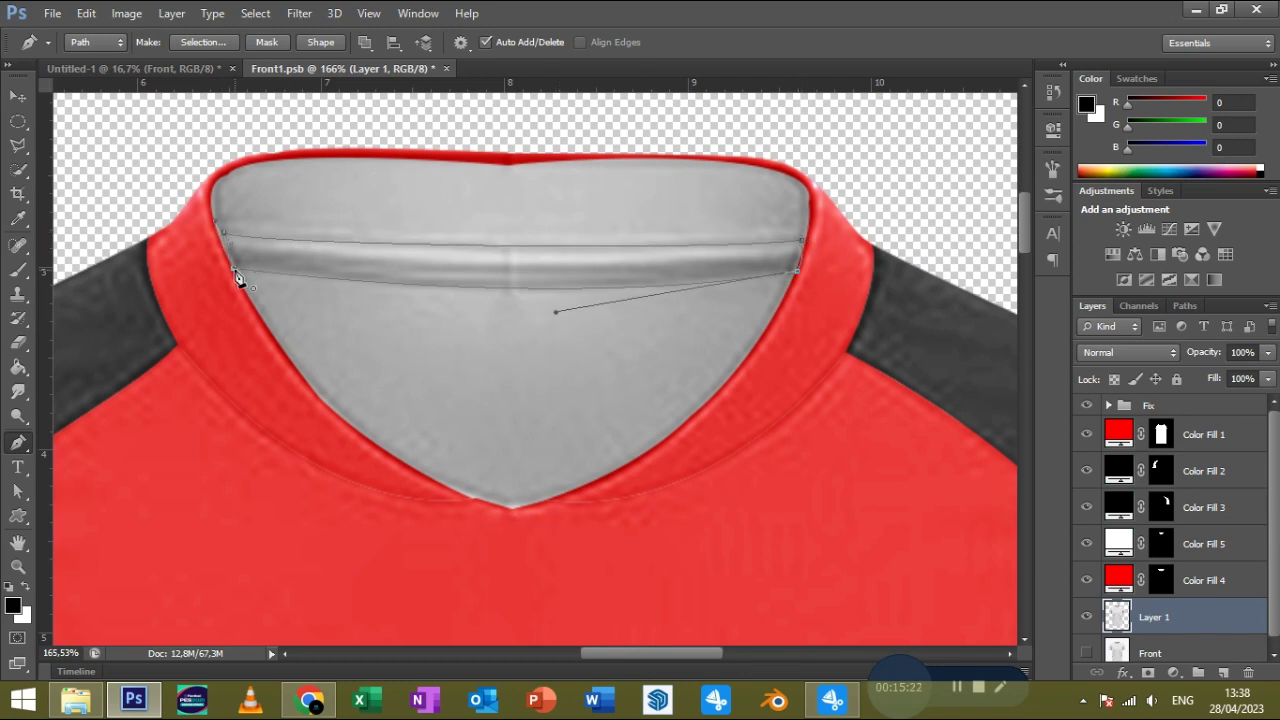
left_click(203, 42)
left_click(764, 207)
left_click(1173, 672)
left_click(1110, 249)
key("Return")
Move Color Fill 6 above Color Fill 5 and set a 40 px eraser on its mask.
left_click_drag(1180, 616, 1180, 540)
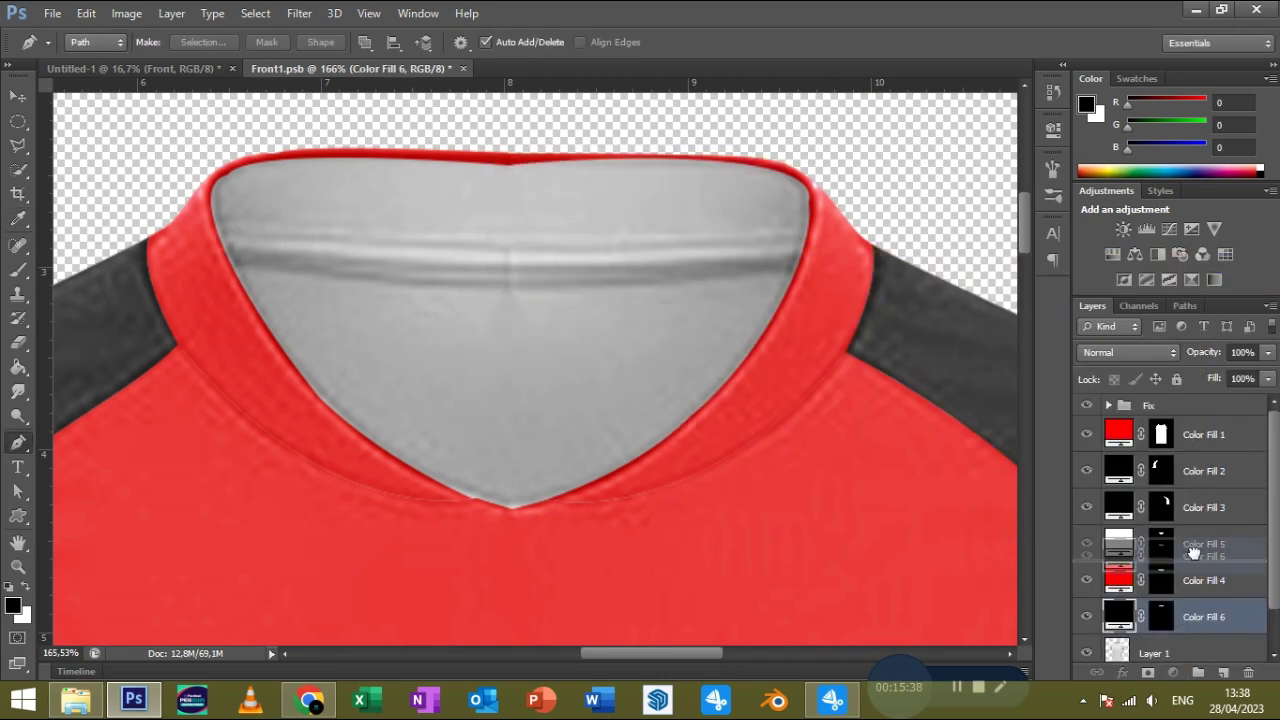
left_click(1160, 580, "ctrl")
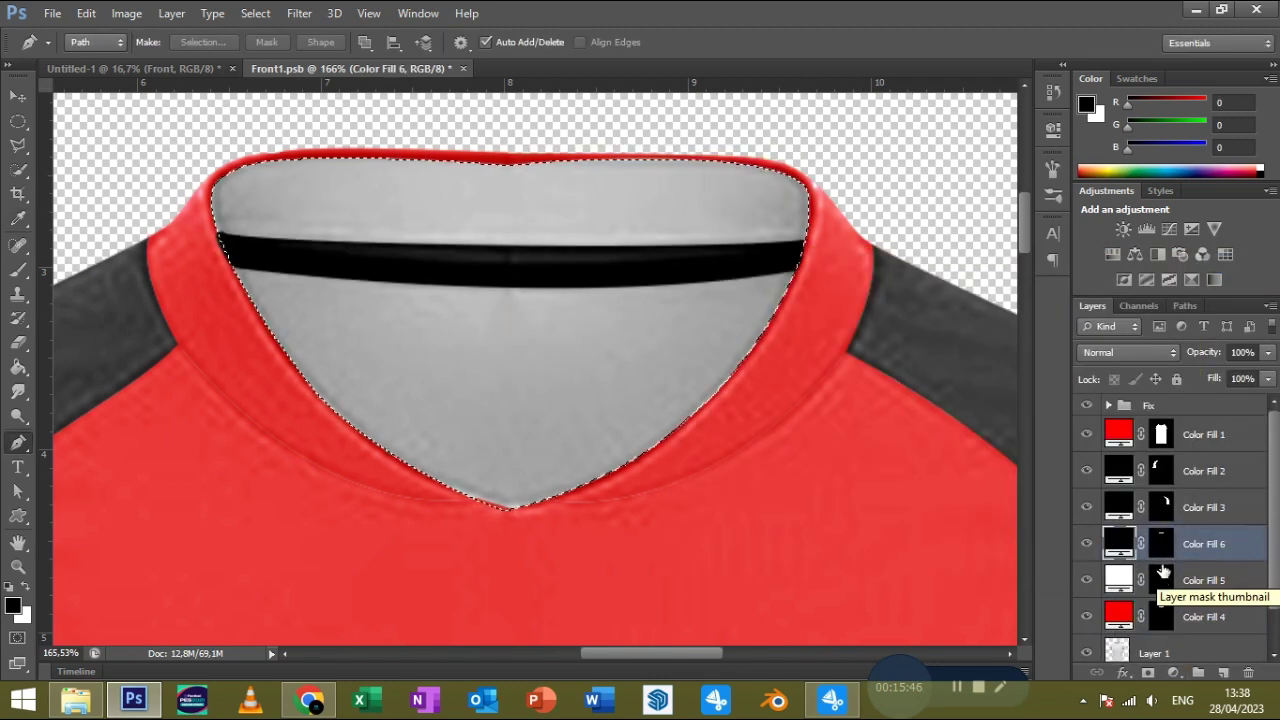
left_click(1160, 544)
key("e")
key("x")
key("bracketleft")
key("bracketleft")
key("bracketleft")
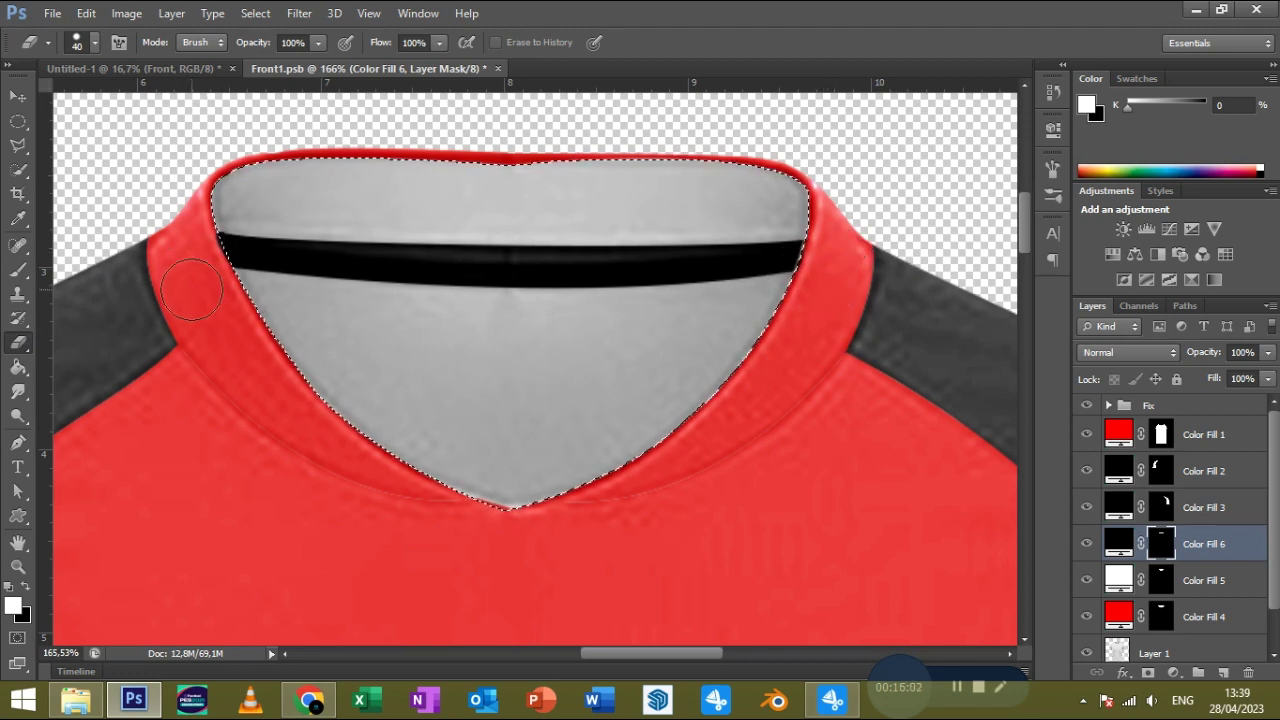
Sort out the layer order so Color Fill 6 sits back above Color Fill 5.
key("ctrl+d")
left_click(1162, 579, "ctrl")
left_click_drag(1162, 579, 1160, 543)
key("Return")
key("ctrl+alt+z")
key("ctrl+alt+z")
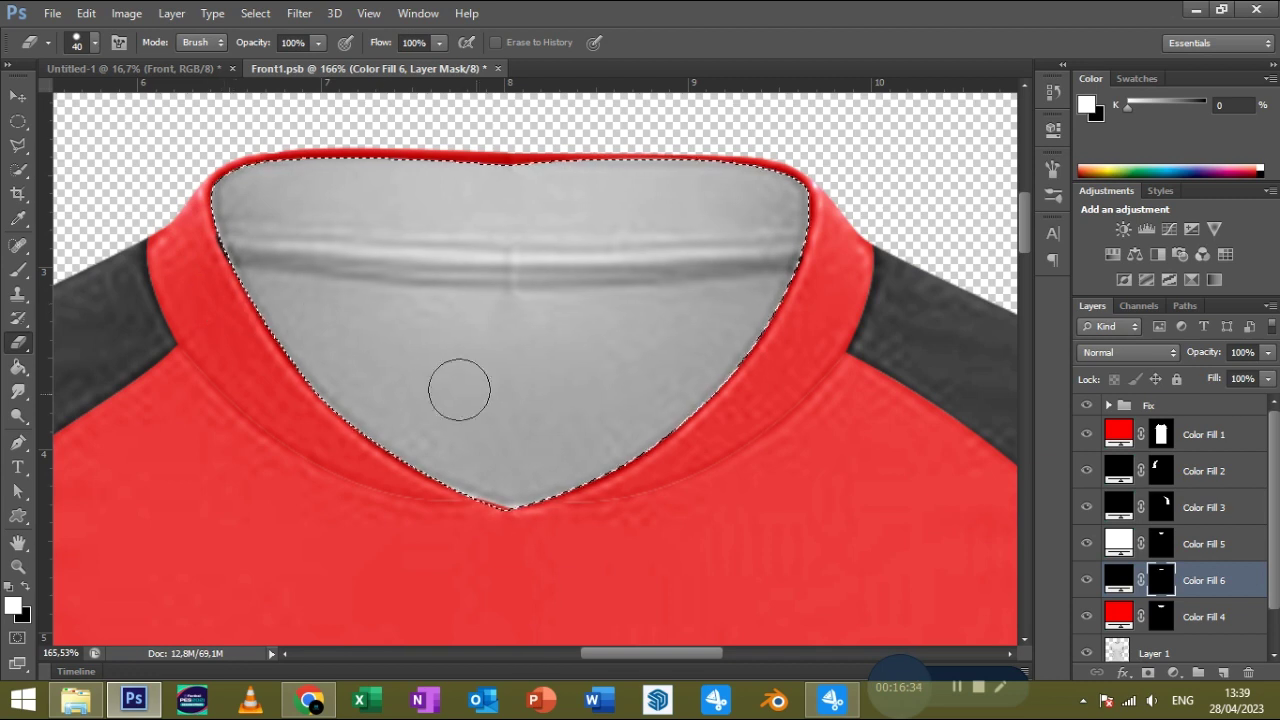
left_click_drag(1158, 580, 1160, 544)
key("Escape")
left_click_drag(1205, 580, 1180, 572)
left_click(1170, 555, "ctrl")
key("ctrl+]")
Erase Color Fill 6's mask to the collar edges with a 25 px eraser, then view the whole shirt.
key("ctrl+d")
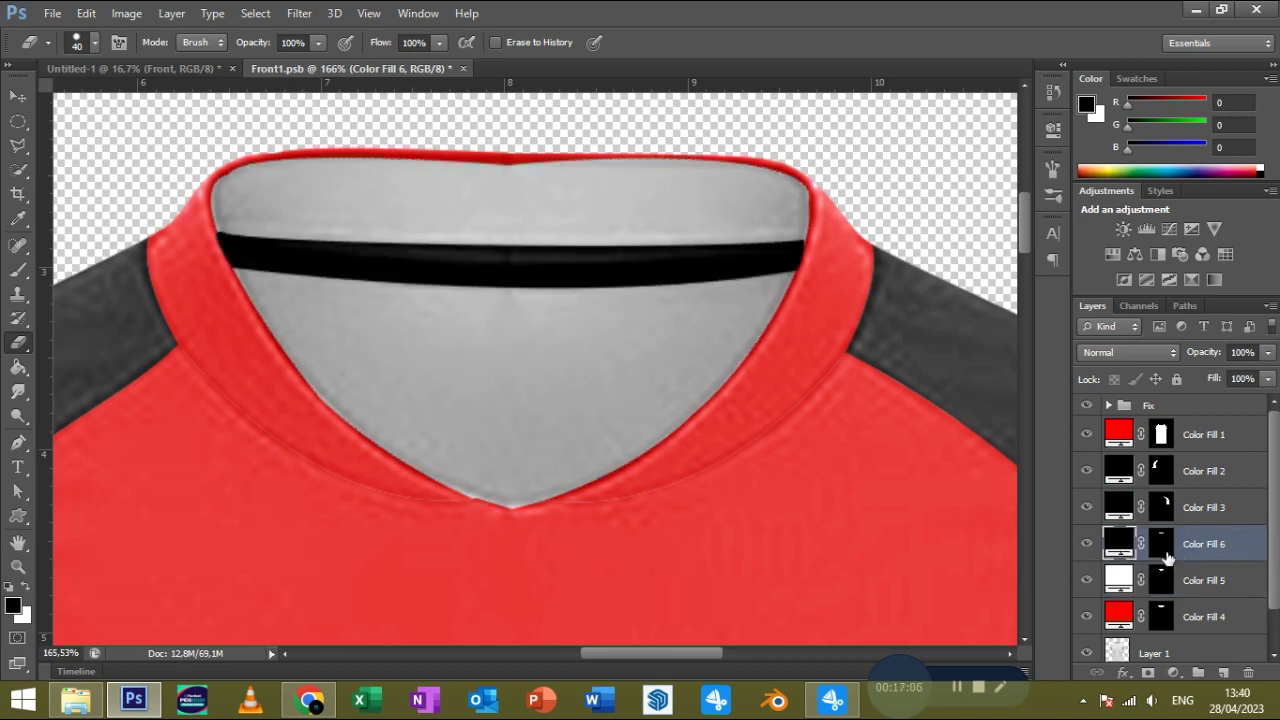
left_click(1158, 620, "ctrl")
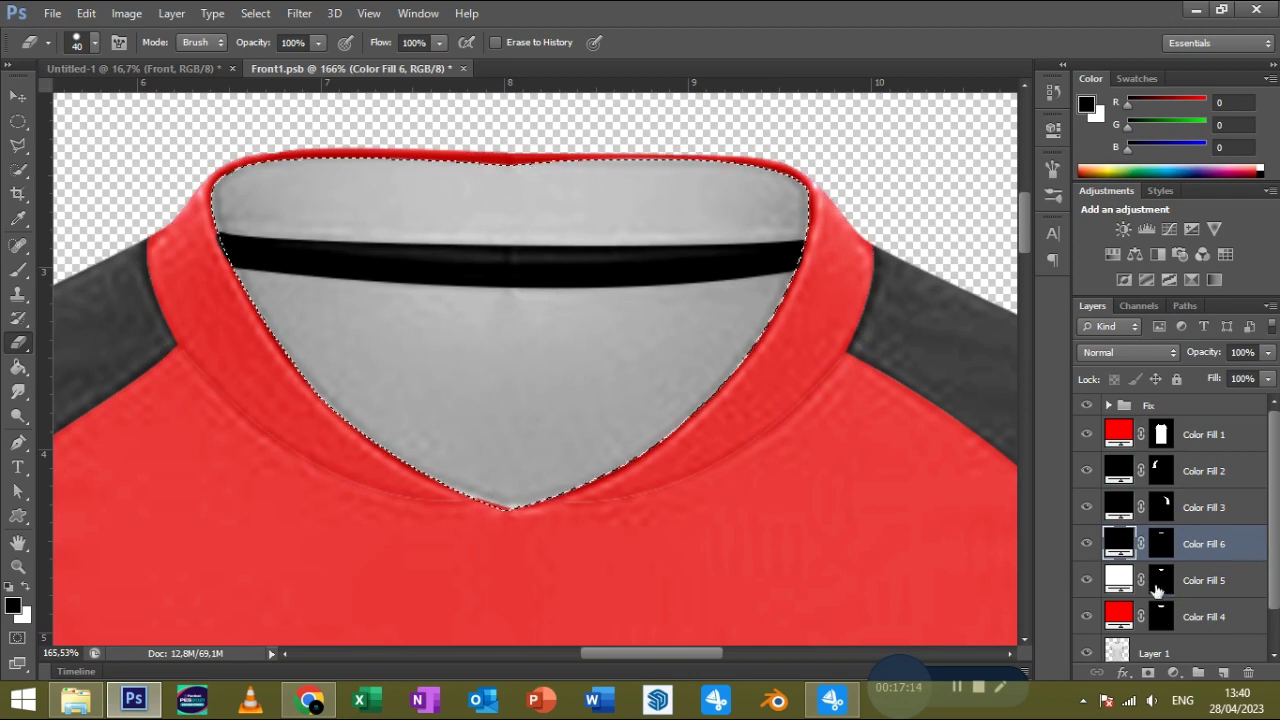
left_click(1160, 543)
key("x")
scroll(200, 279, "up", 3)
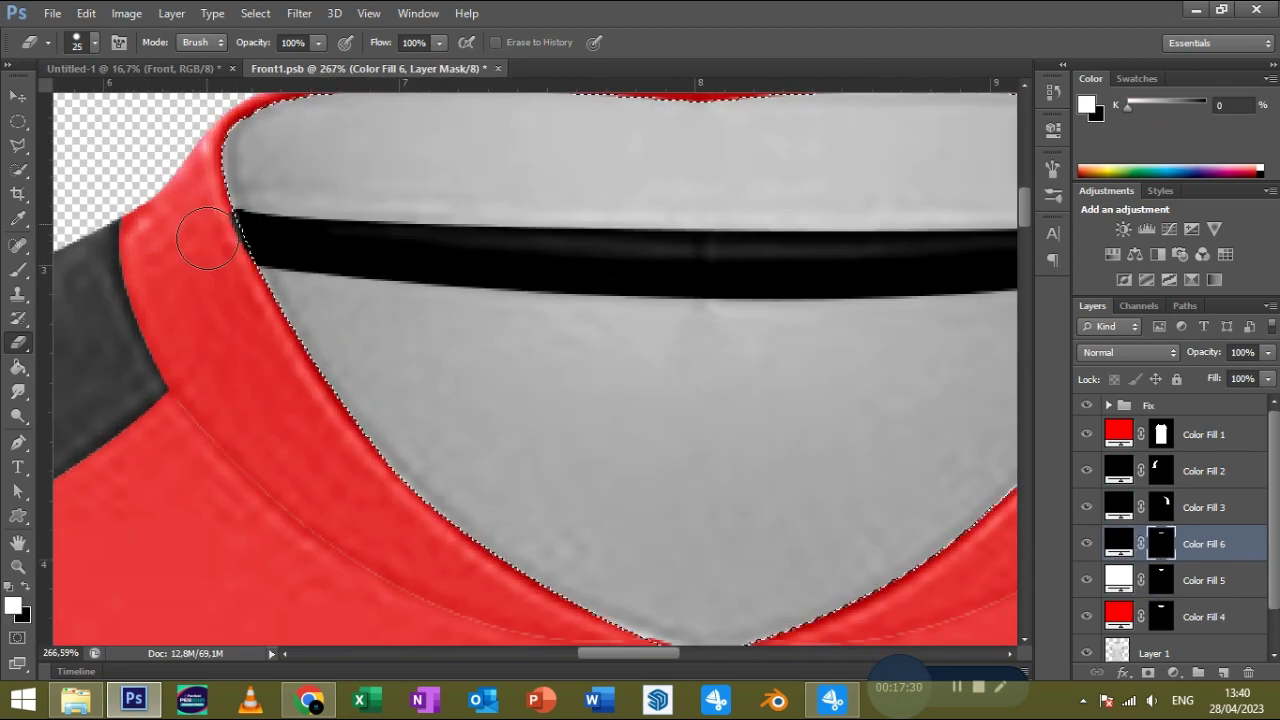
key("ctrl+d")
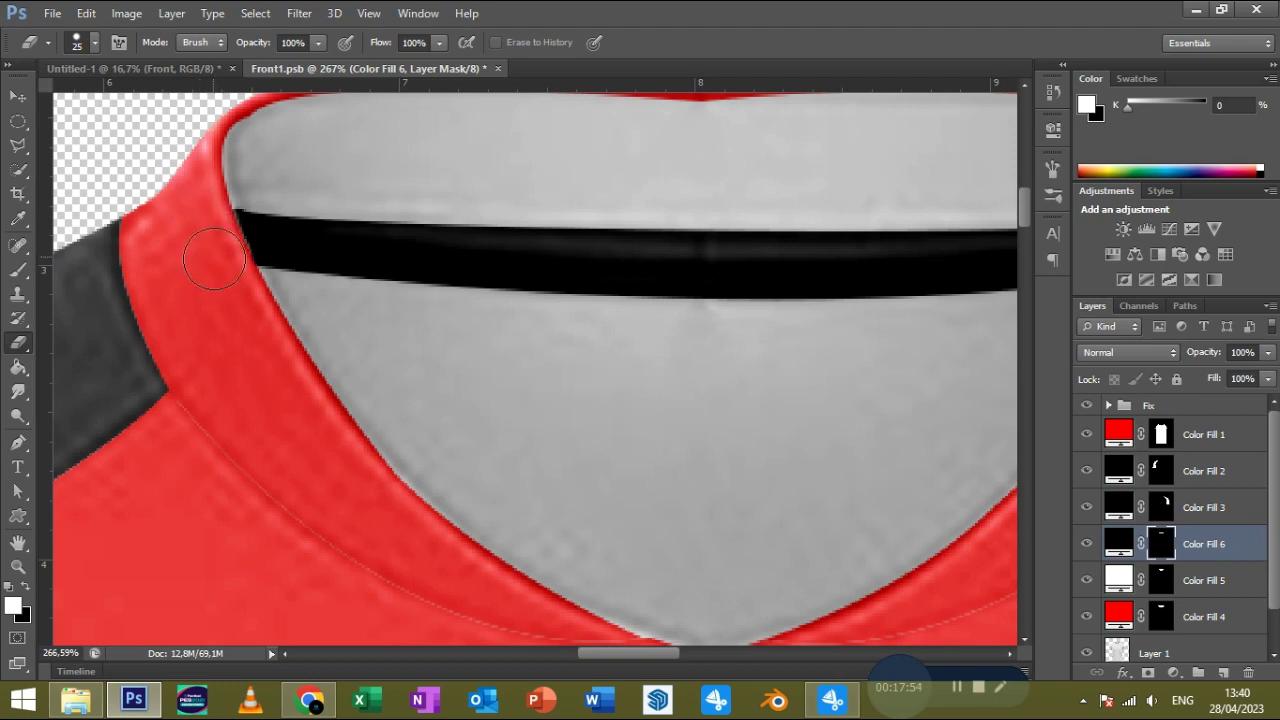
key("ctrl+0")
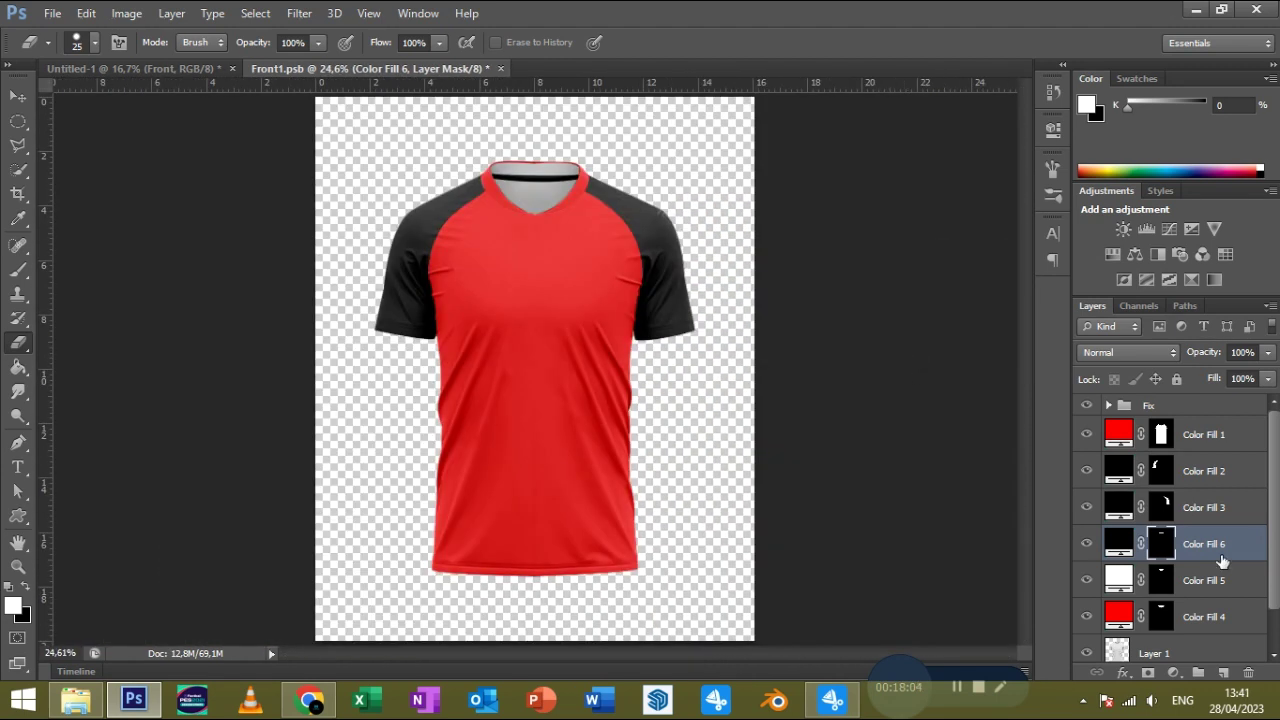
Select Color Fill 1 and start placing the biru image, then cancel the placement.
left_click(1200, 440)
left_click(17, 518)
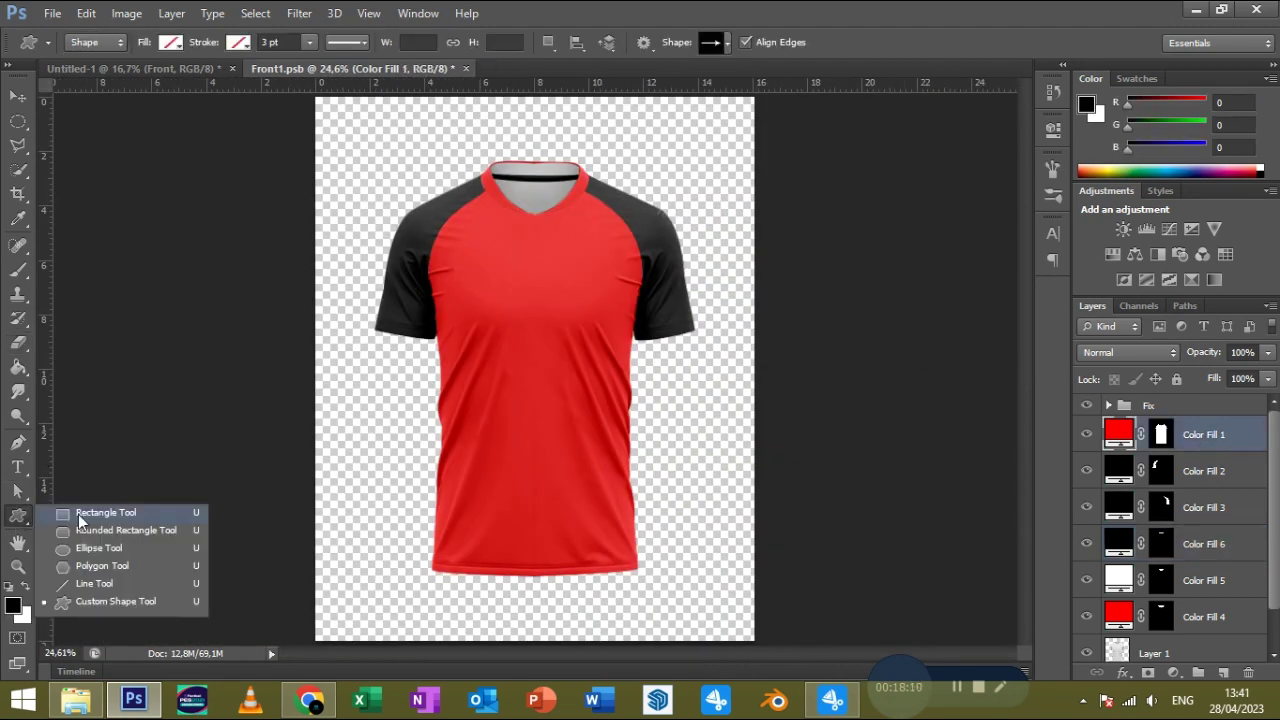
key("v")
left_click(52, 13)
left_click(89, 332)
scroll(700, 400, "down", 3)
double_click(851, 394)
left_click(557, 200)
left_click(905, 596)
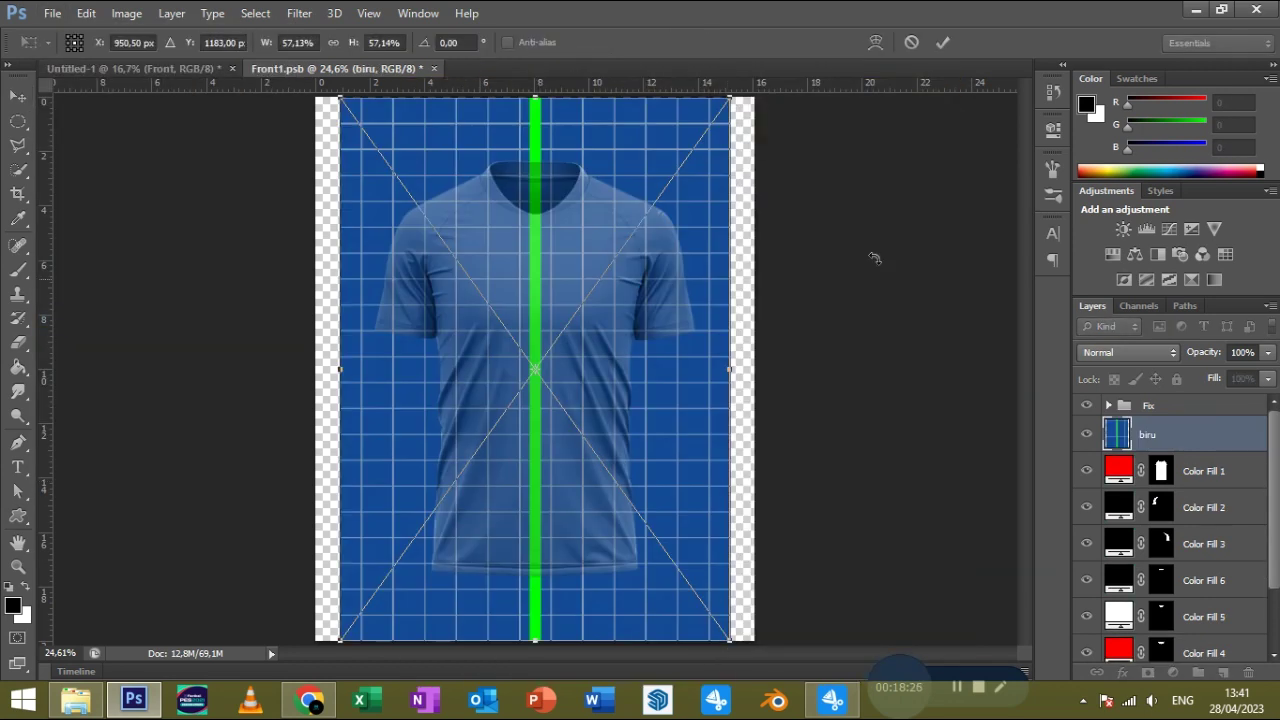
key("Escape")
Draw a blue rectangle over the shirt body, name it Body, and convert it to a smart object.
left_click(17, 516)
left_click_drag(420, 145, 650, 587)
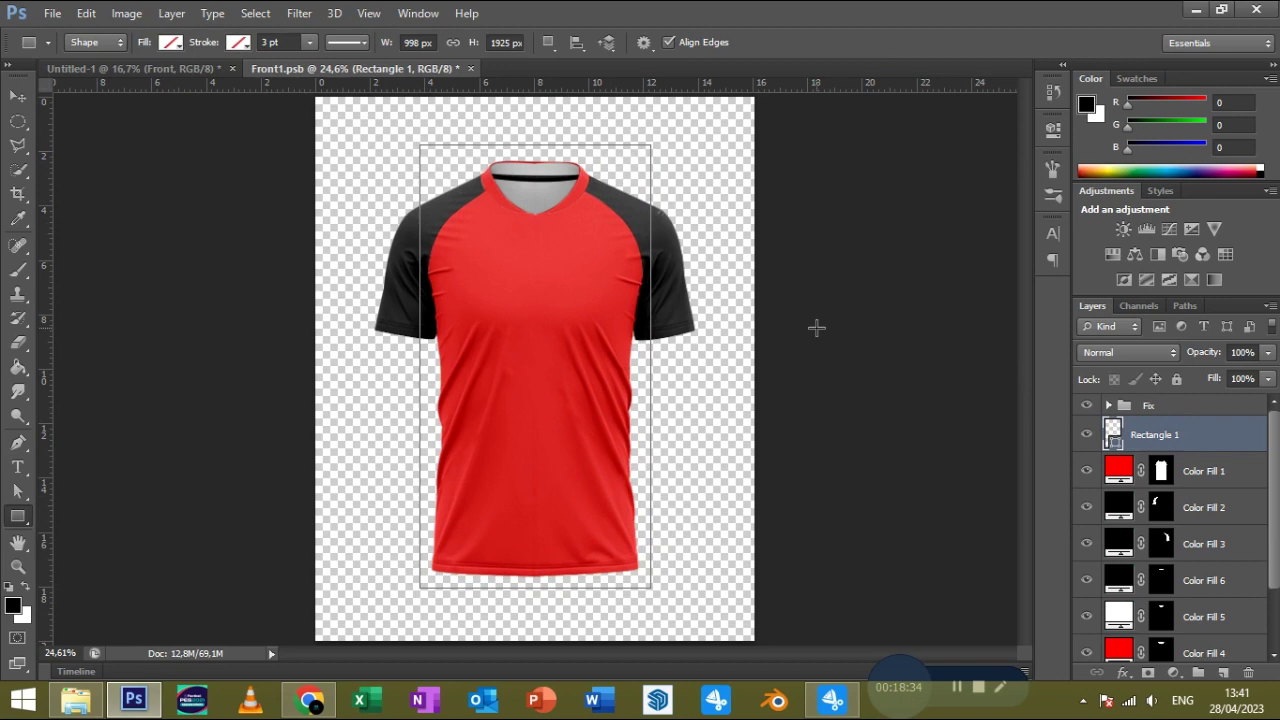
left_click(171, 42)
left_click(119, 157)
key("v")
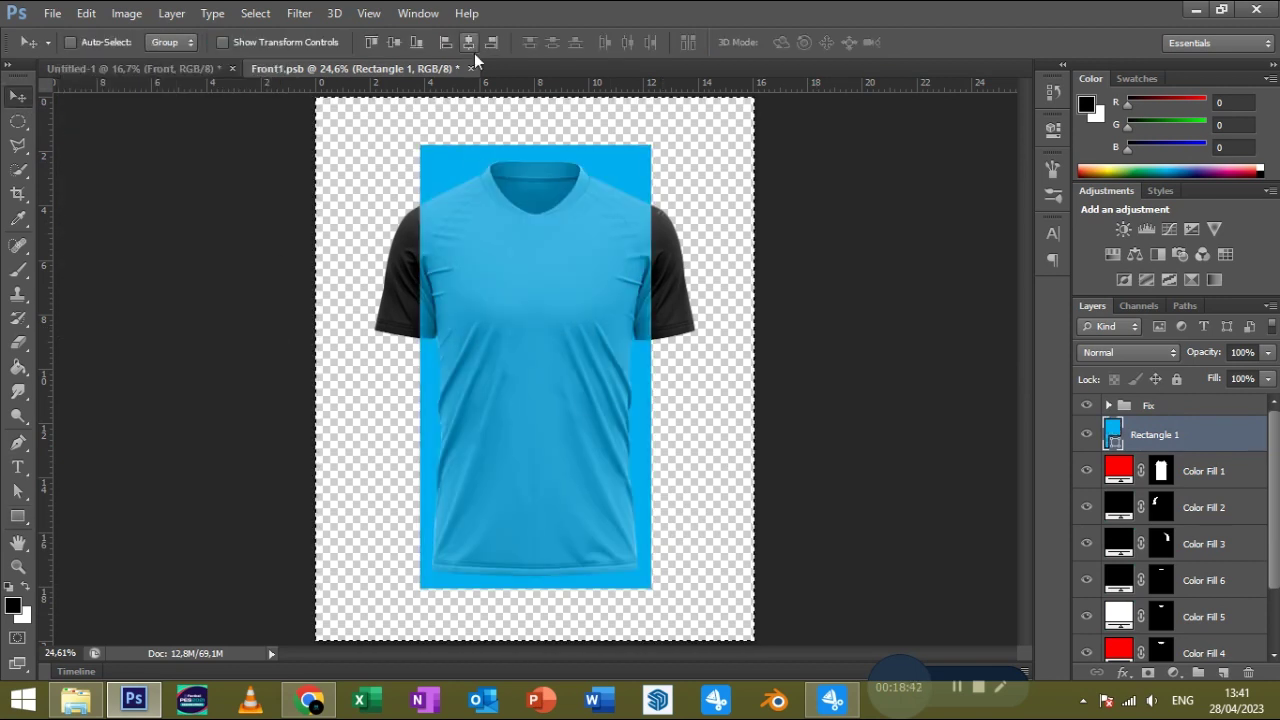
left_click(1164, 435)
type("Body")
key("Return")
right_click(1166, 440)
left_click(837, 194)
Warp Body to the torso, pulling corners to shoulders and hem and bending the sides and neckline.
key("ctrl+t")
left_click(875, 42)
left_click_drag(652, 145, 650, 205)
left_click_drag(420, 145, 420, 212)
left_click_drag(651, 588, 654, 573)
left_click_drag(419, 588, 418, 575)
left_click_drag(420, 440, 448, 443)
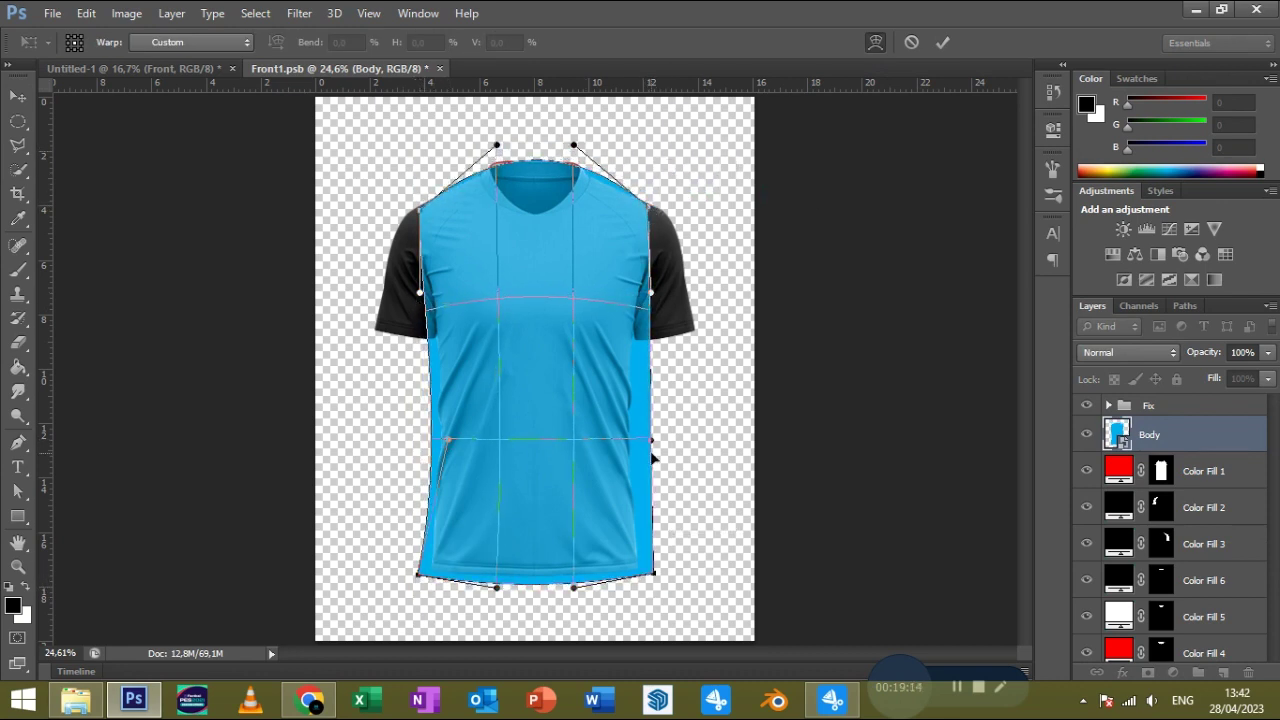
left_click_drag(651, 441, 632, 447)
left_click_drag(575, 146, 577, 162)
left_click_drag(497, 146, 499, 161)
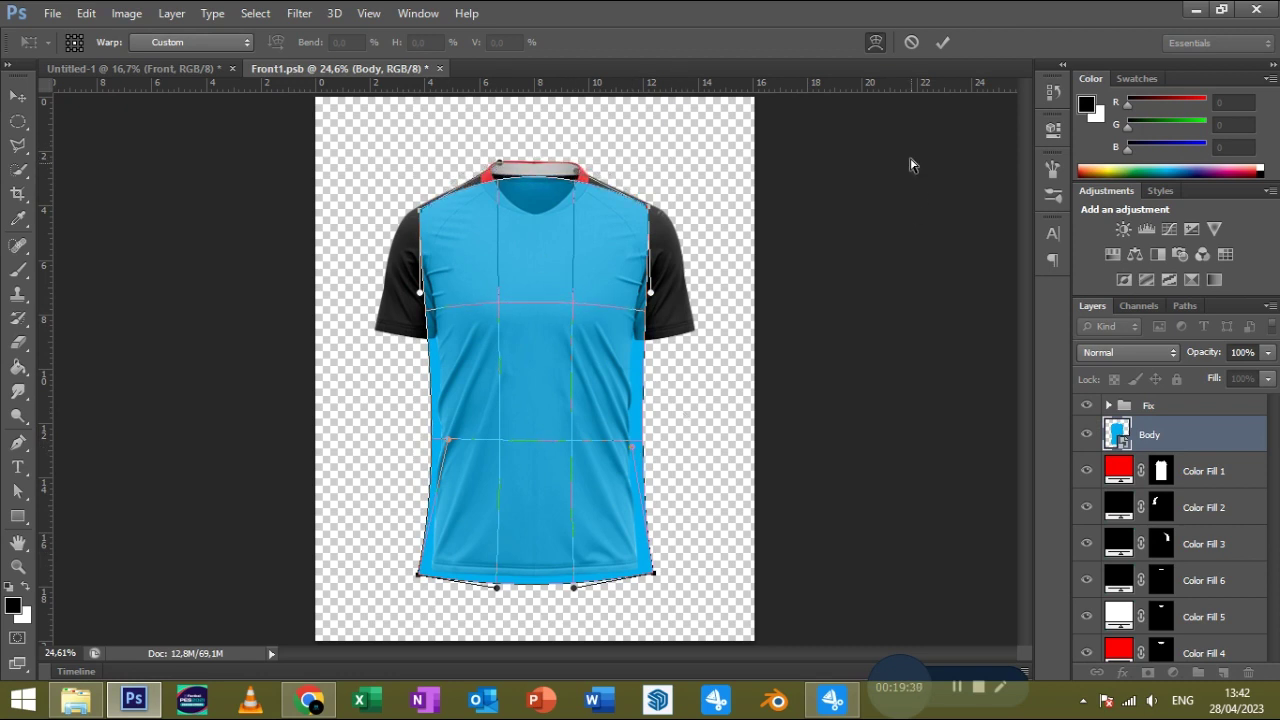
left_click(942, 42)
Place the biru grid image inside Body's contents, scaled to cover the whole canvas.
double_click(1118, 440)
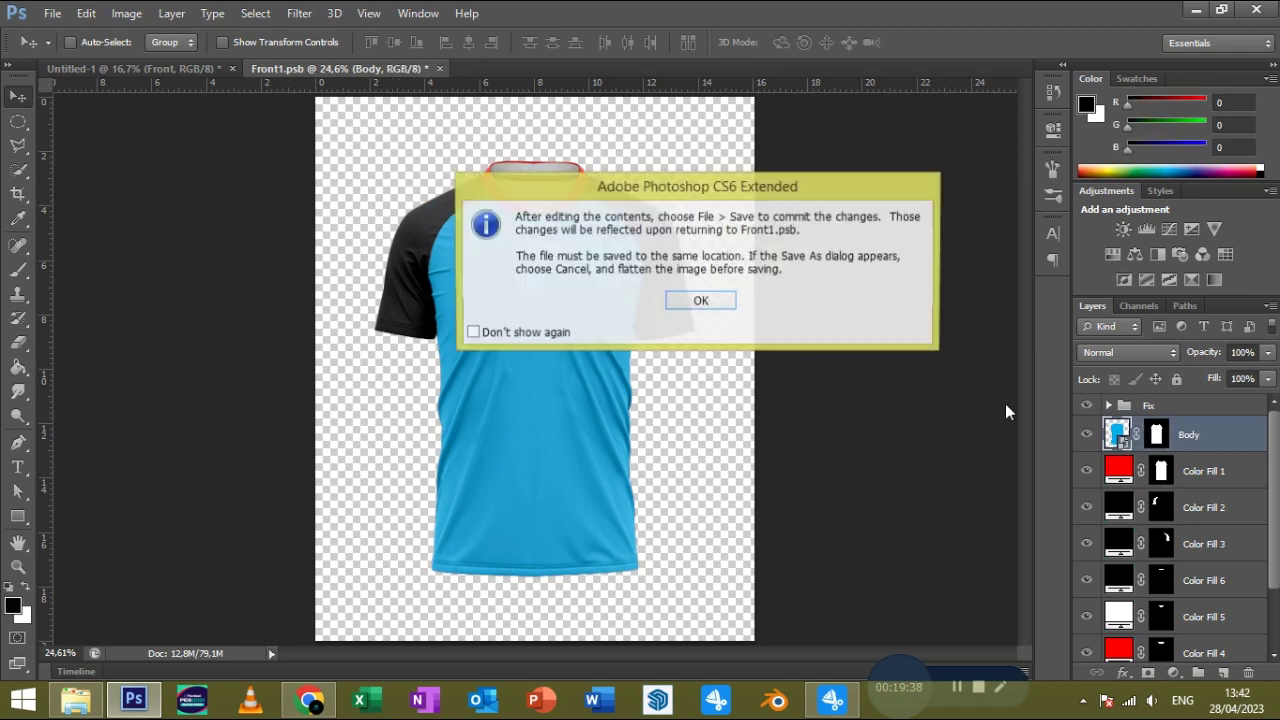
left_click(700, 300)
left_click(52, 13)
left_click(70, 317)
left_click(909, 591)
left_click_drag(627, 375, 627, 405)
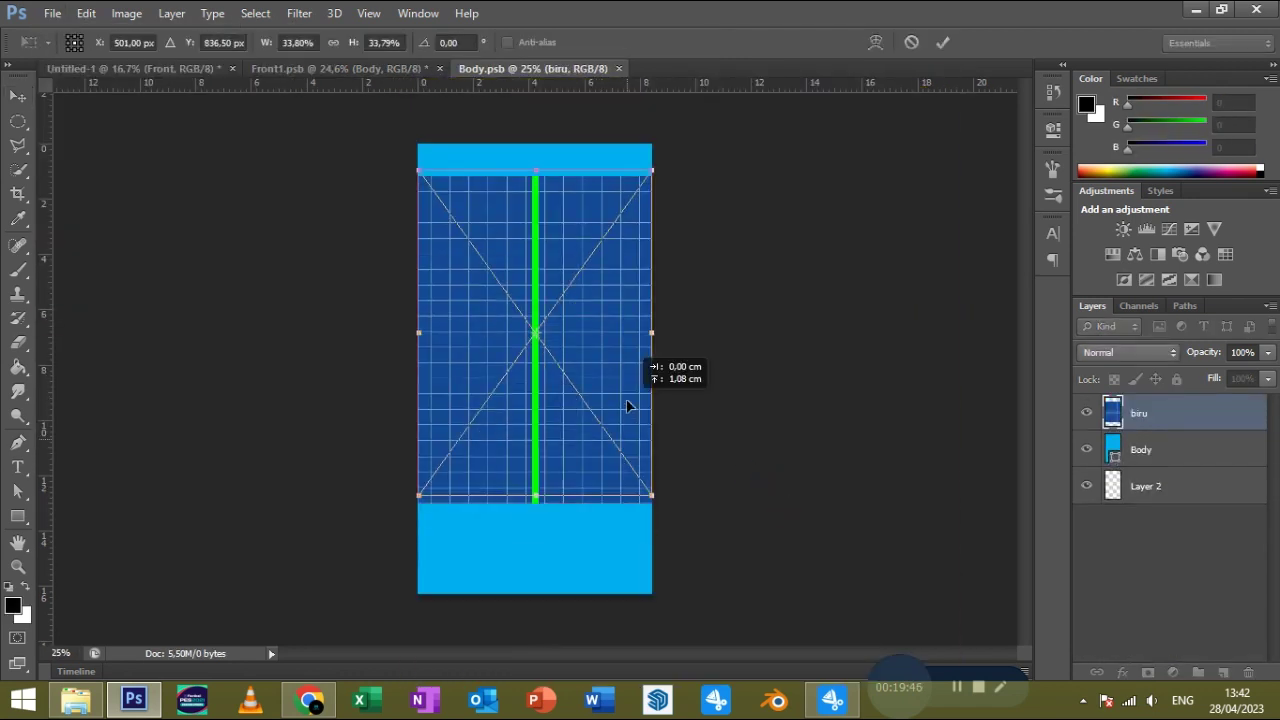
left_click_drag(651, 494, 686, 543)
key("Return")
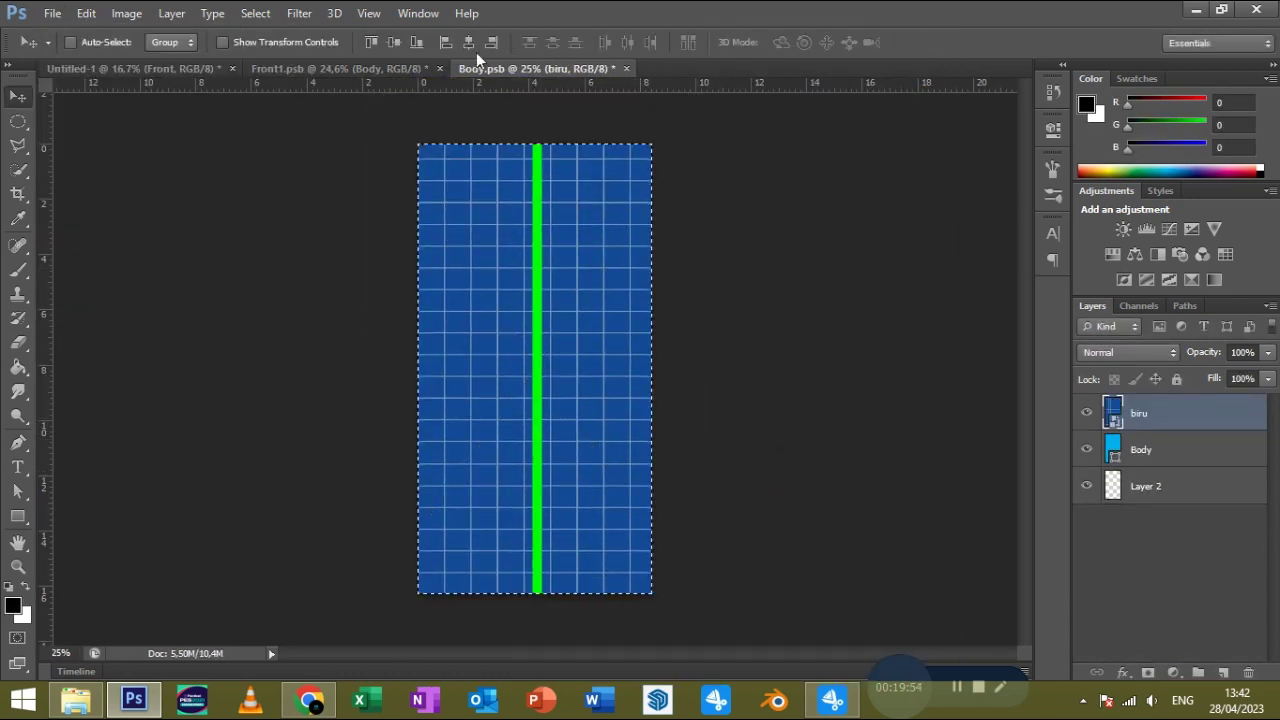
Merge, save and close Body's contents, then re-apply the Body warp.
key("ctrl+e")
key("ctrl+s")
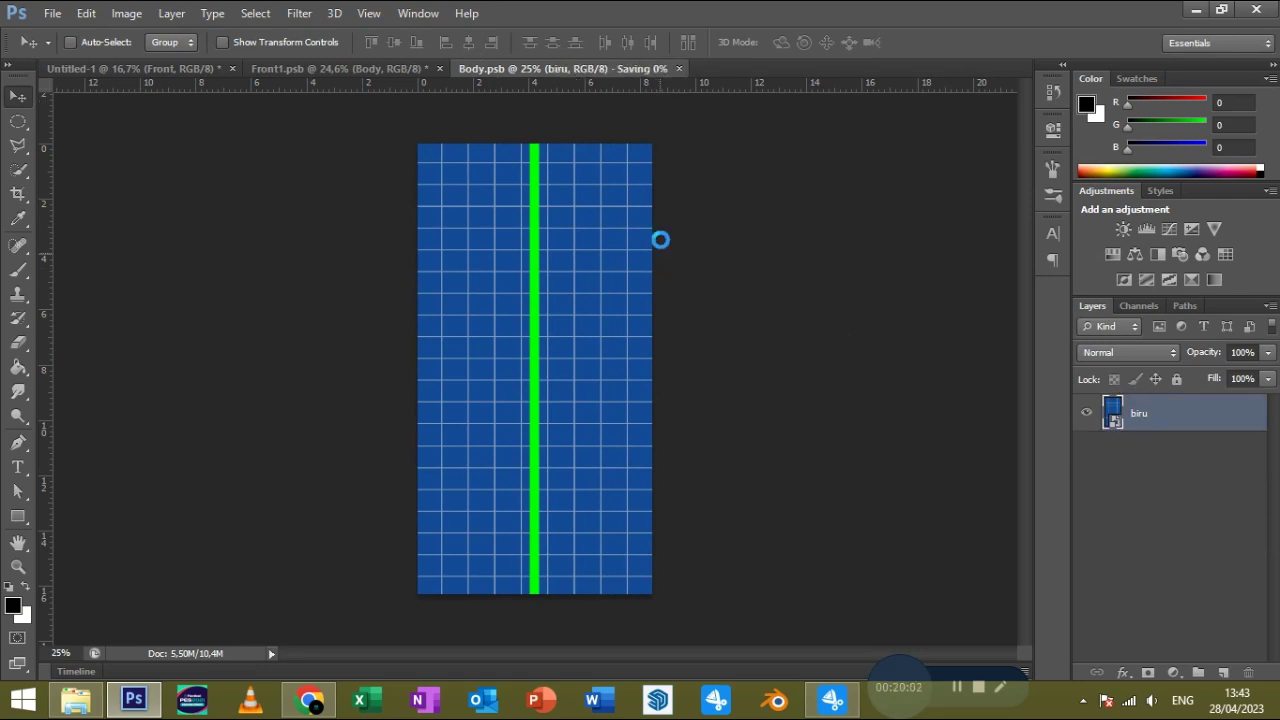
key("ctrl+w")
key("ctrl+t")
left_click(876, 42)
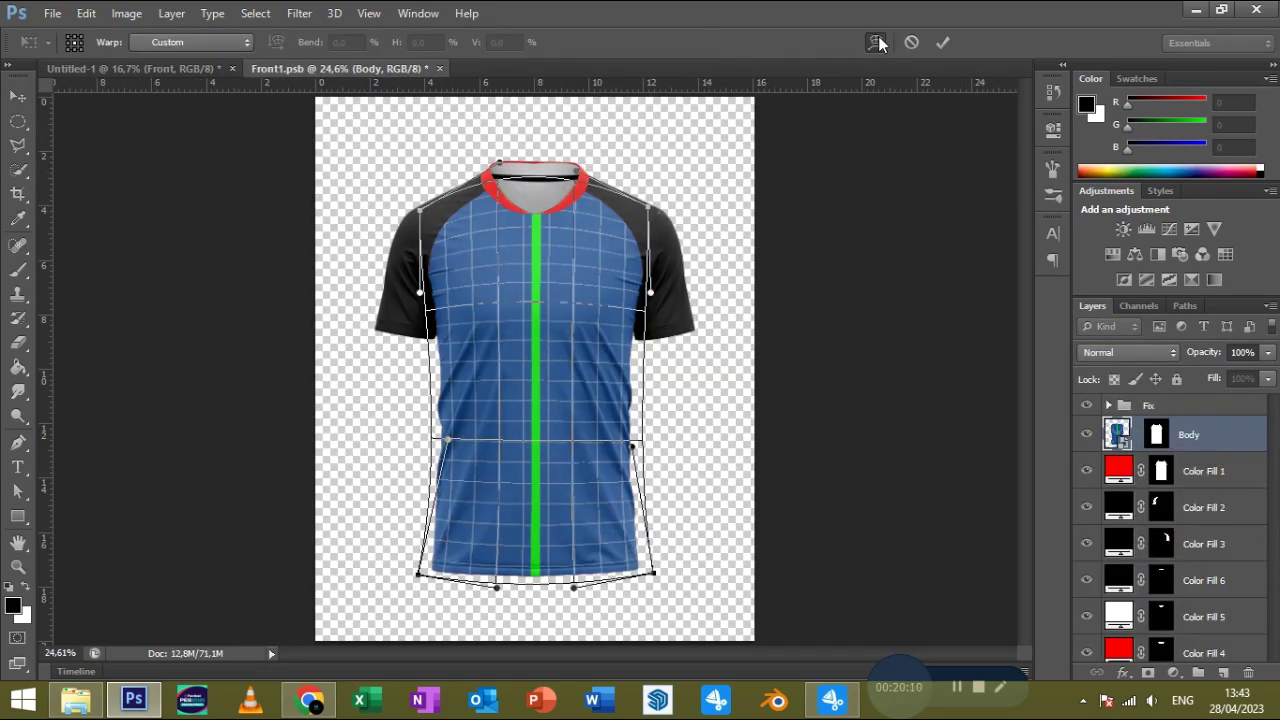
left_click(943, 43)
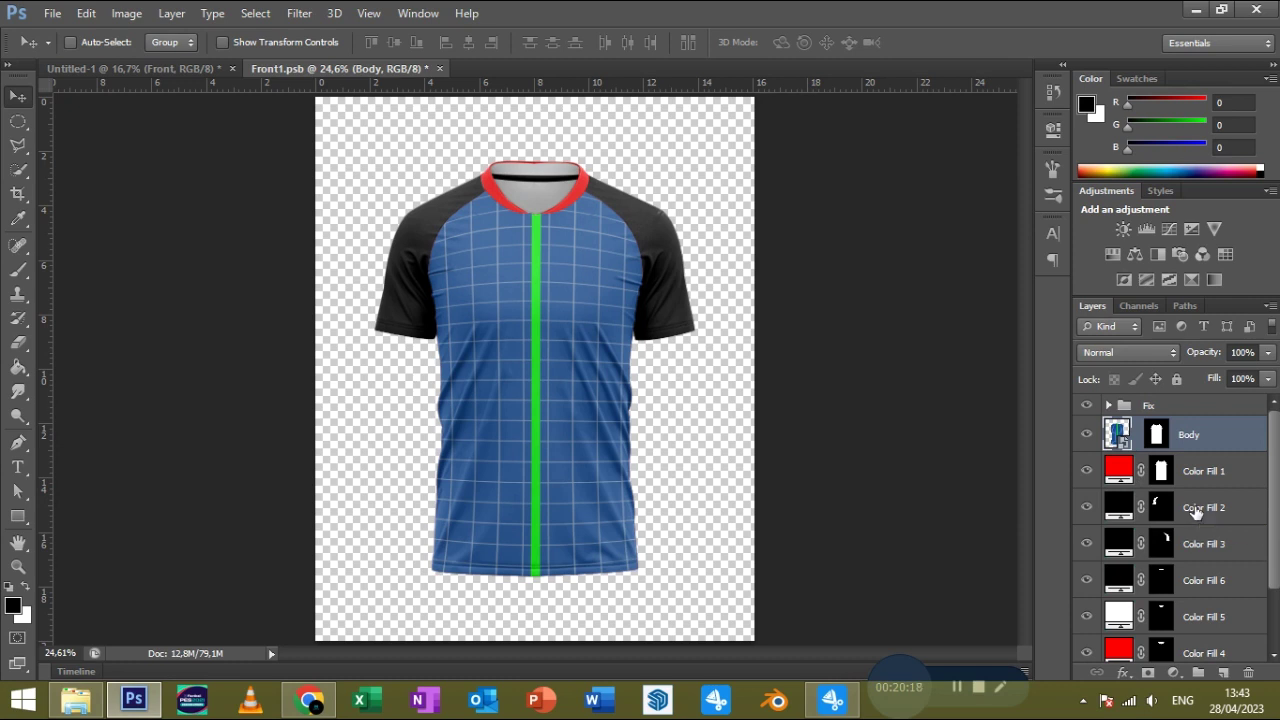
Draw a cyan rectangle over the left sleeve and Alt-drag a copy over the right sleeve.
left_click(1195, 510)
key("u")
left_click_drag(365, 155, 450, 355)
left_click(170, 42)
double_click(120, 185)
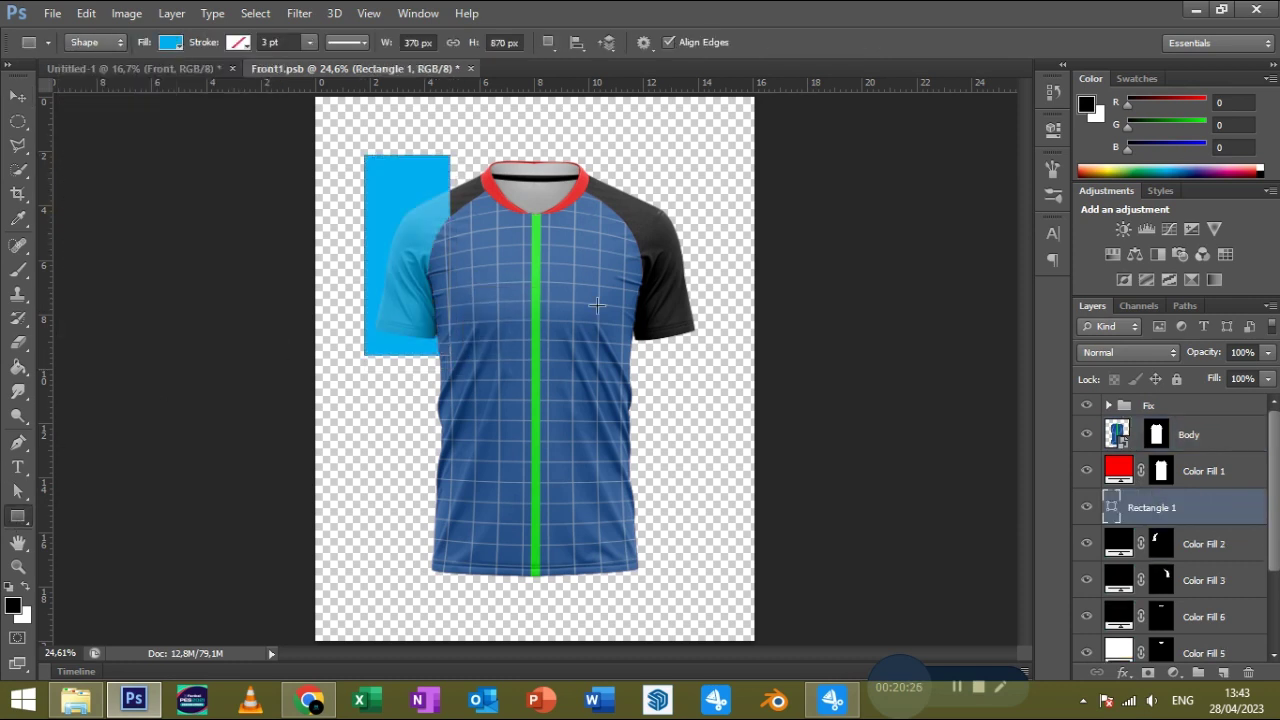
key("v")
left_click_drag(405, 280, 650, 280)
double_click(1152, 543)
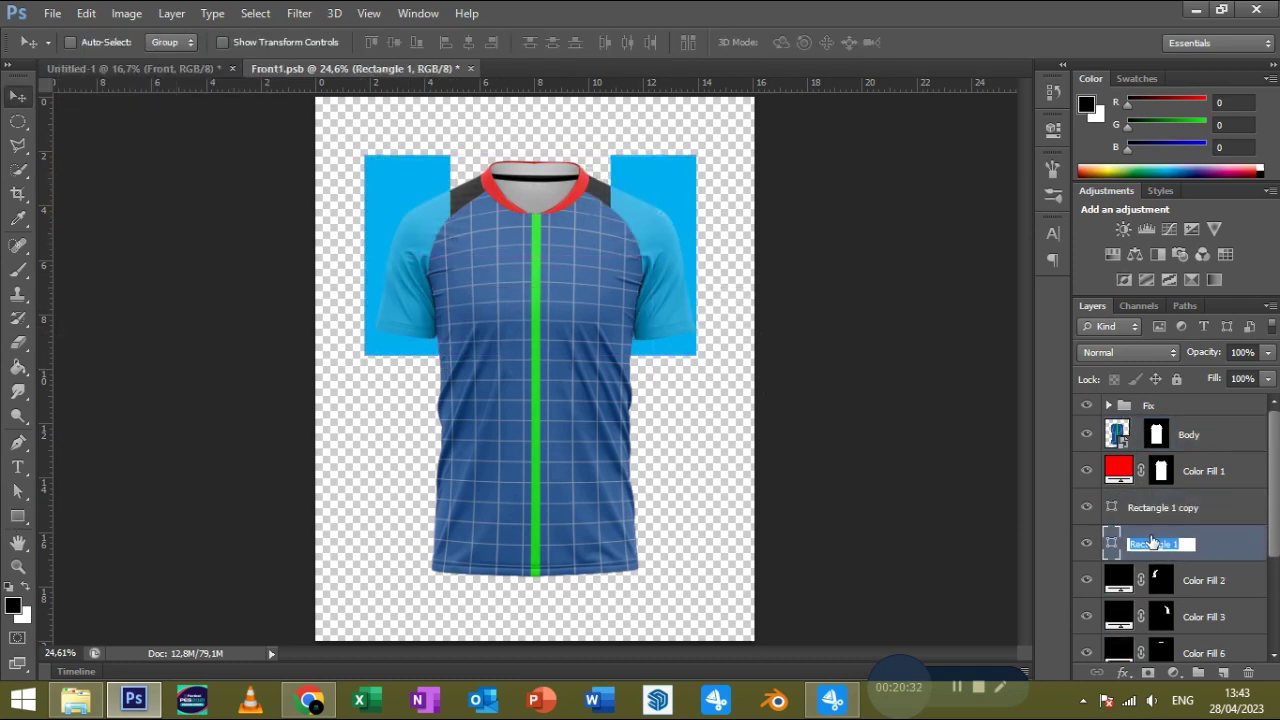
Name the layer Right, convert it to a smart object, and rotate it onto the sleeve.
key("Return")
right_click(1150, 543)
left_click(829, 191)
key("ctrl+t")
left_click_drag(460, 150, 533, 175)
left_click_drag(435, 238, 443, 250)
key("Return")
Warp the Right layer to the sleeve outline, shaping the shoulder curve, cuff and collar tip.
key("ctrl+t")
scroll(532, 202, "up", 1)
scroll(532, 202, "up", 1)
left_click_drag(508, 175, 541, 188)
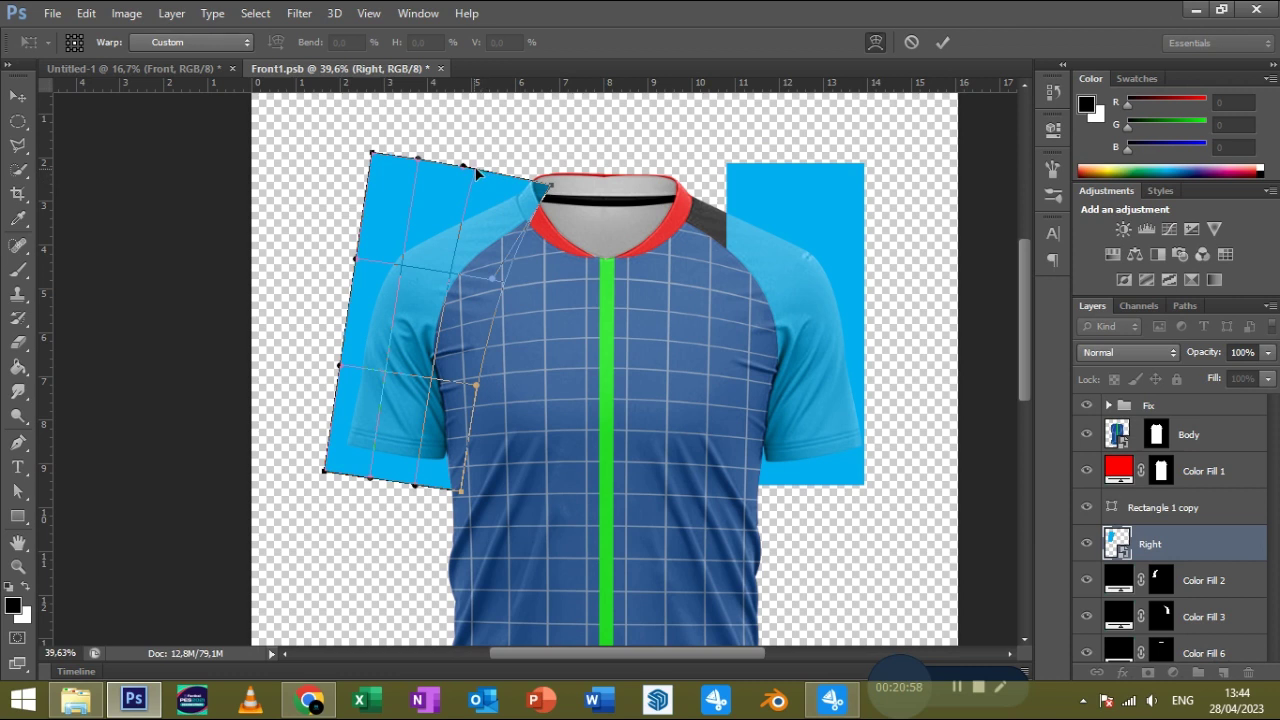
mouse_move(455, 172)
left_mouse_down()
mouse_move(448, 128)
mouse_move(528, 192)
left_mouse_up()
left_click_drag(356, 258, 344, 242)
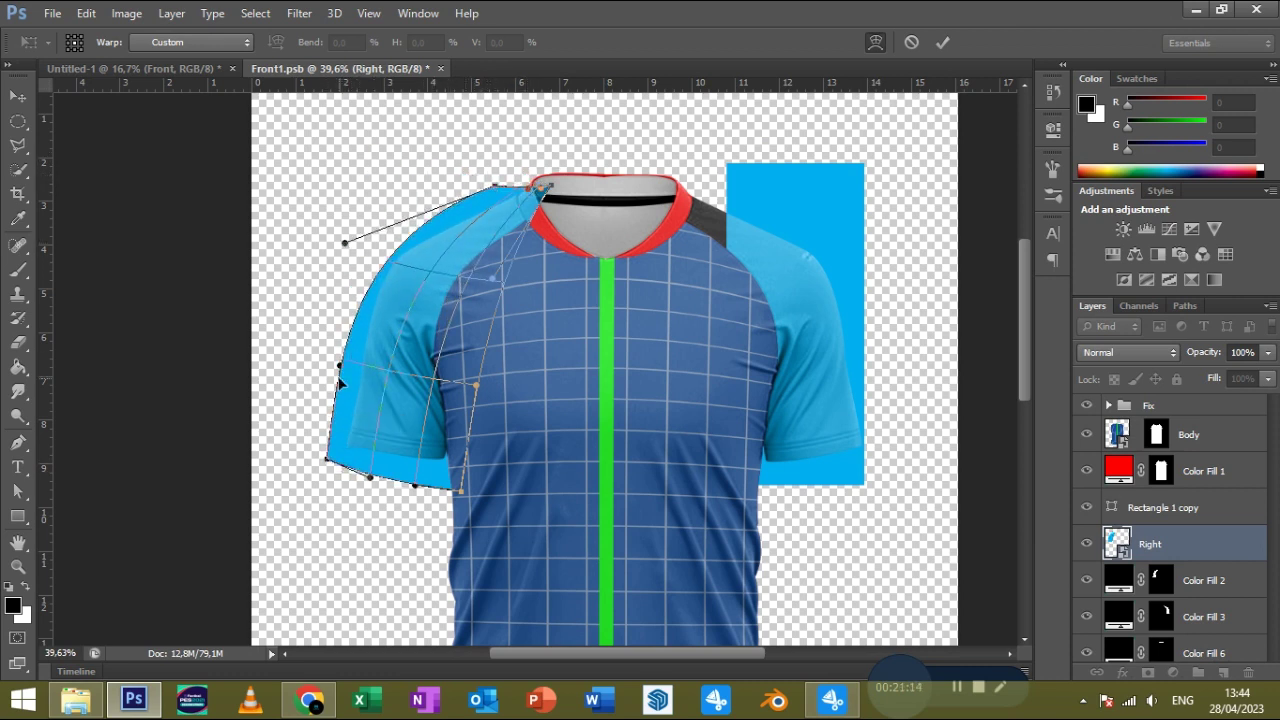
left_click_drag(460, 490, 460, 466)
left_click_drag(327, 459, 323, 449)
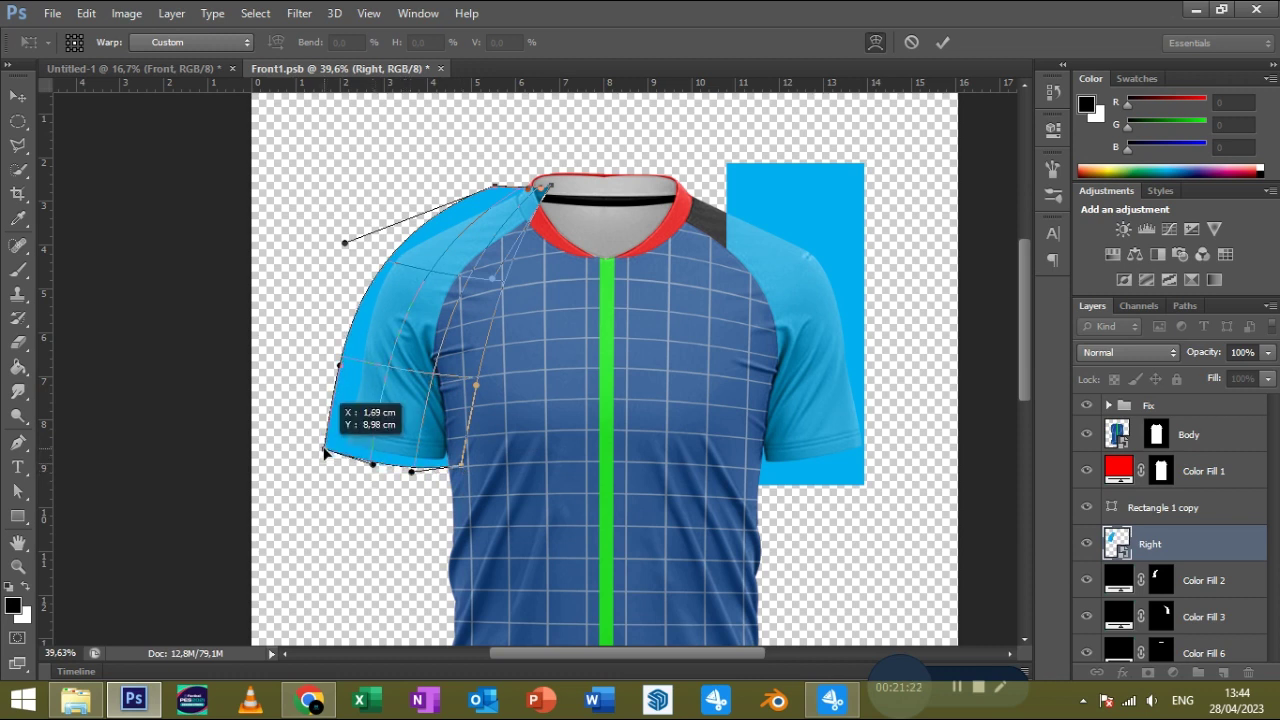
left_click_drag(541, 187, 540, 198)
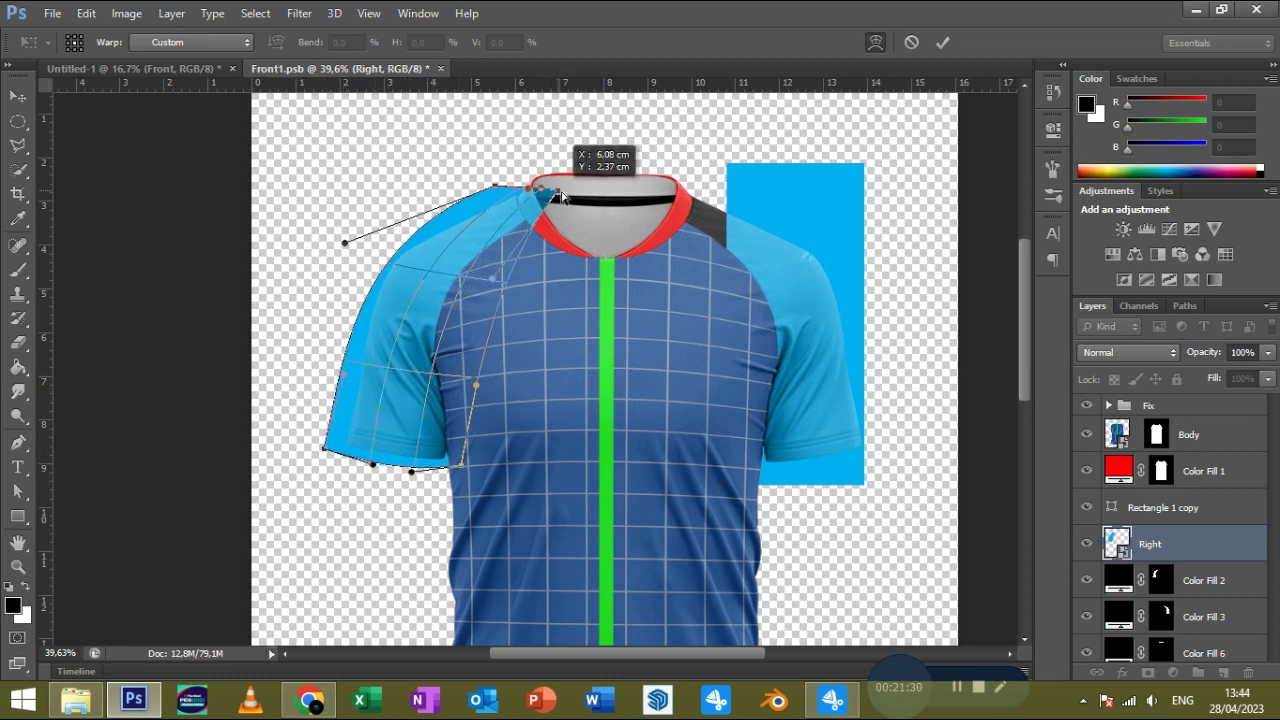
left_click_drag(430, 274, 421, 264)
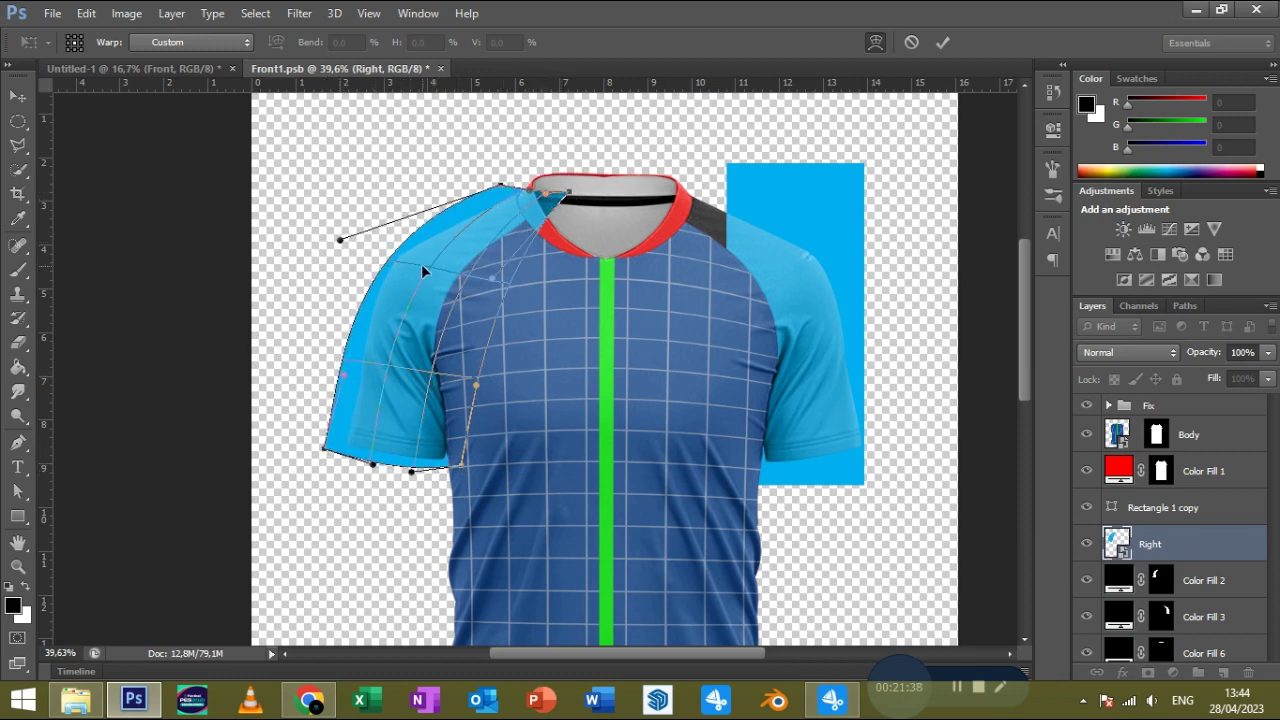
key("Return")
double_click(1117, 543)
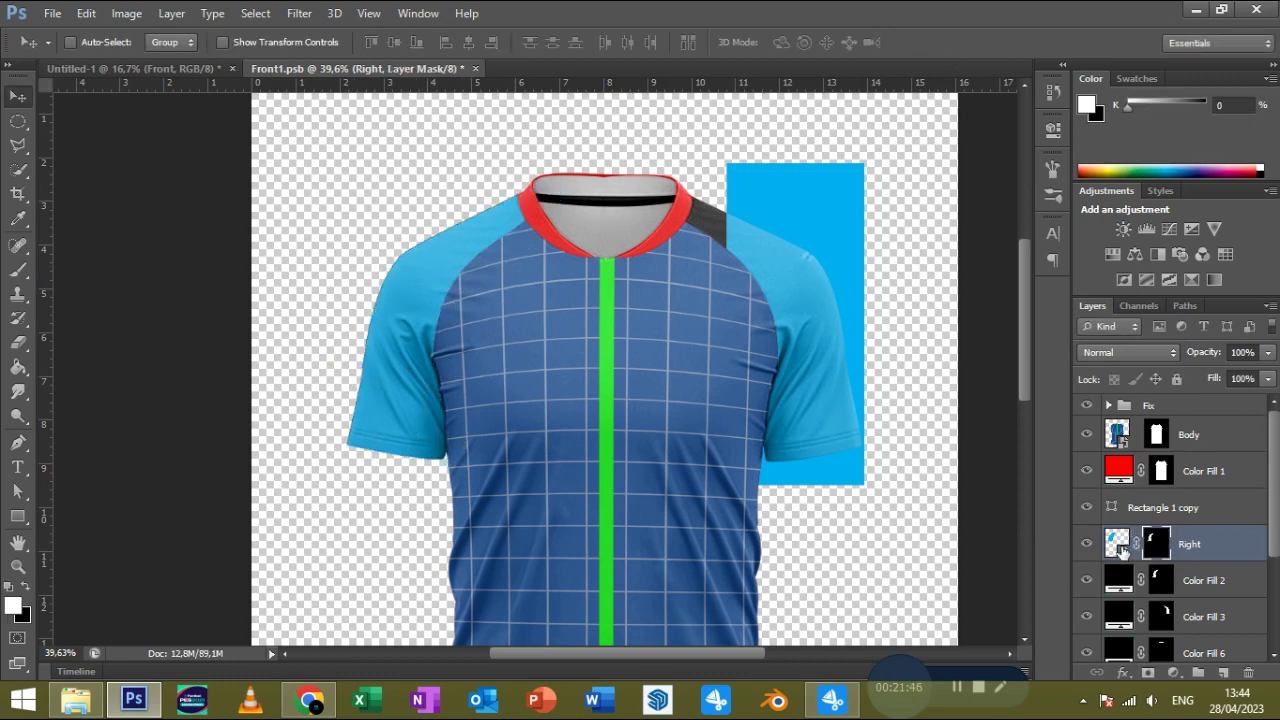
Place the biru grid into the Right sleeve's contents.
left_click(697, 302)
left_click(52, 13)
left_click(60, 320)
left_click(905, 591)
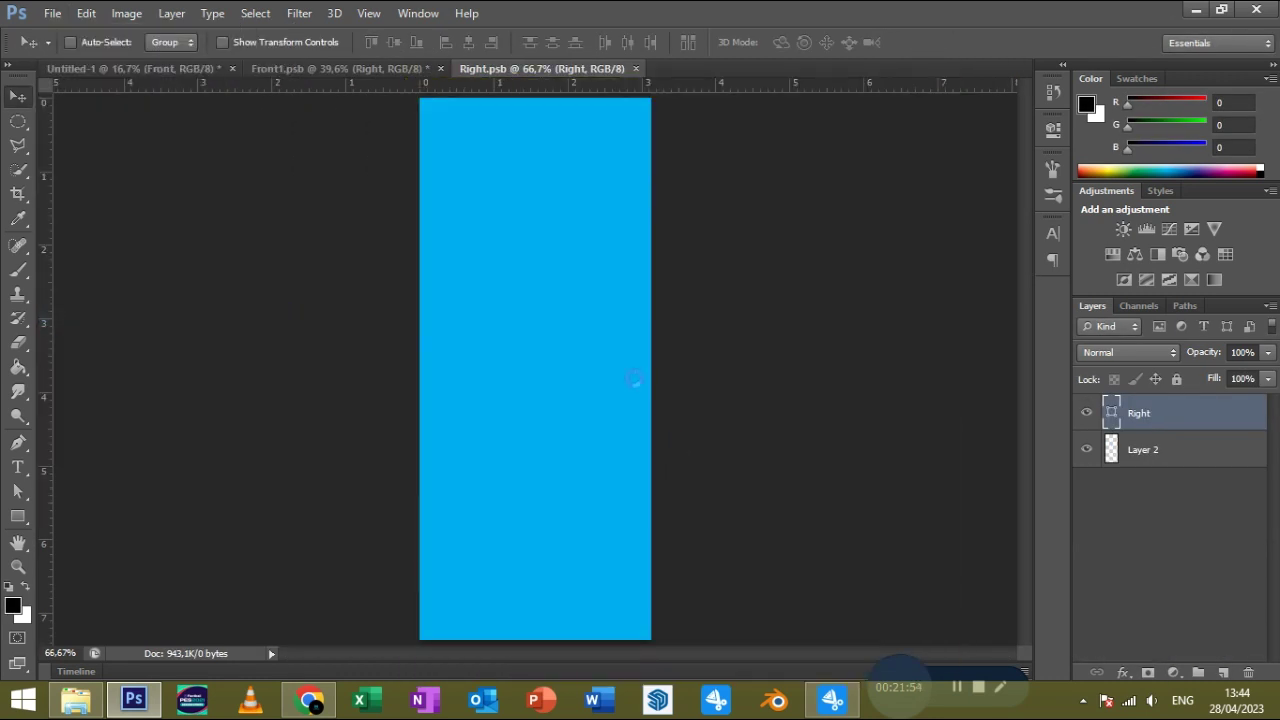
key("Return")
key("ctrl+minus")
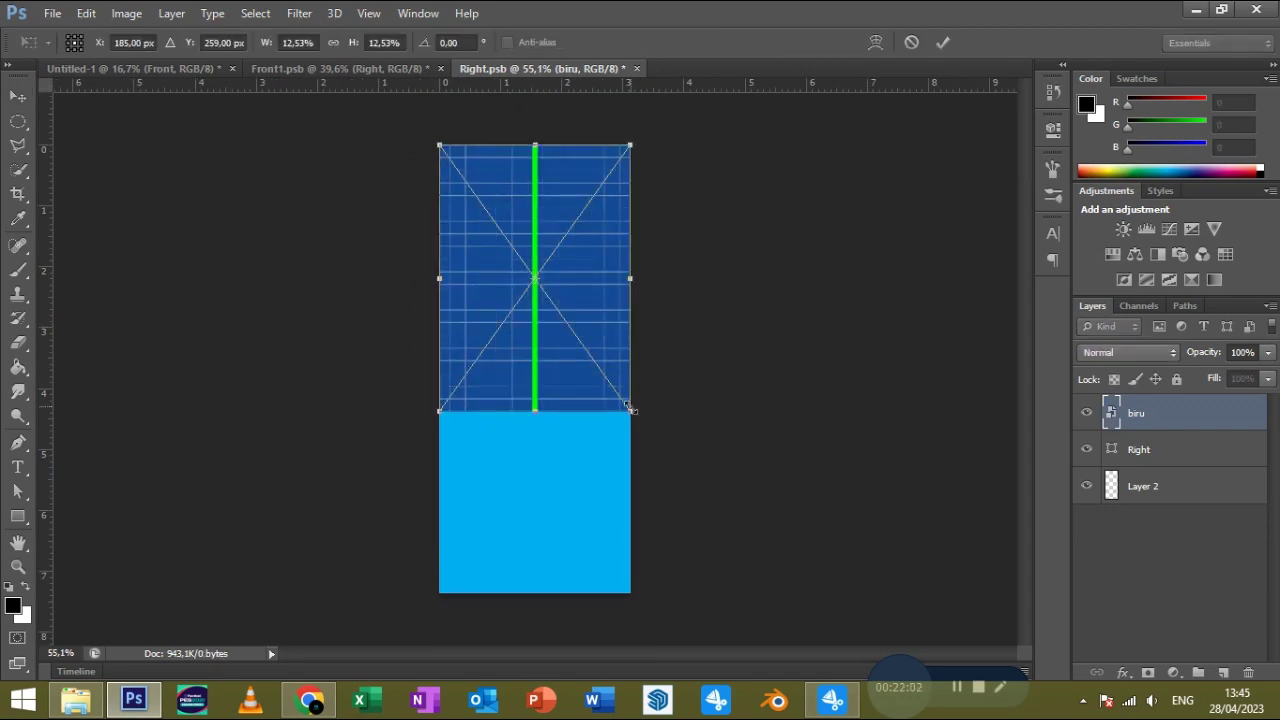
Reopen Body's contents and delete its old biru grid layer.
left_click(340, 68)
double_click(1114, 428)
left_click(697, 302)
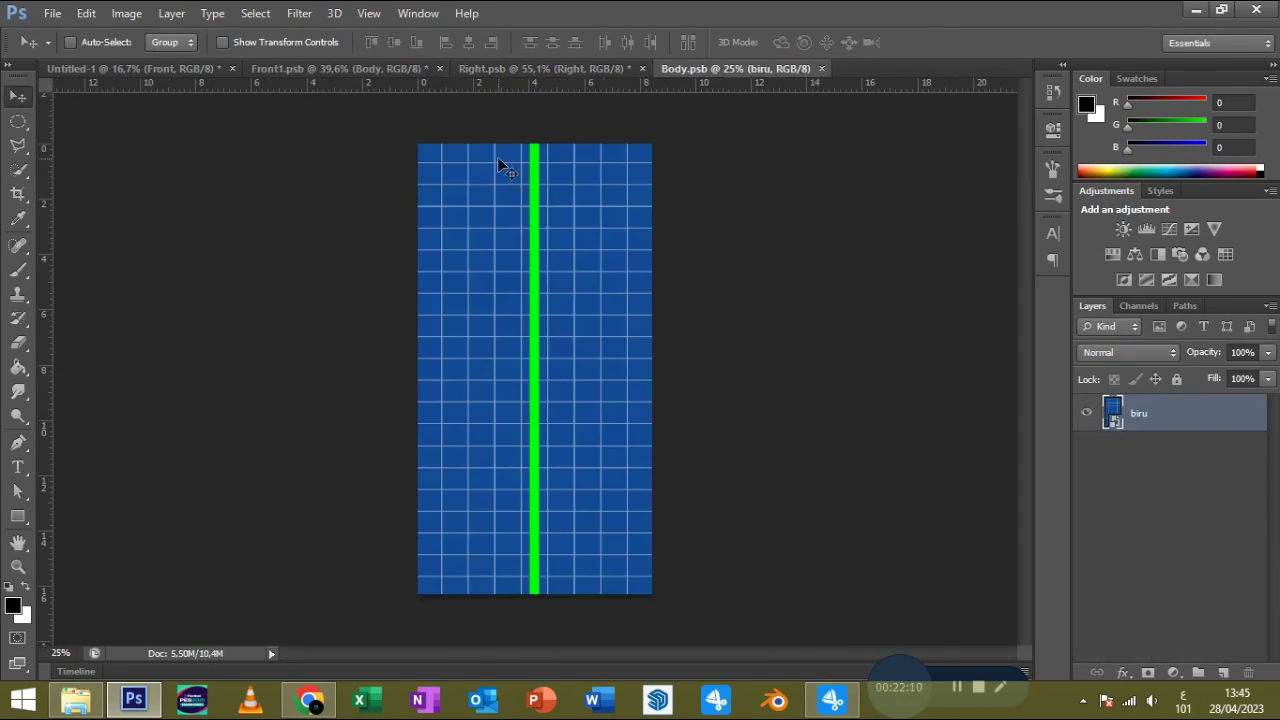
left_click_drag(573, 203, 737, 235)
key("Delete")
Place a fresh biru grid in Body's contents, scaled to fill the canvas height, and close it.
left_click(52, 13)
left_click(66, 314)
left_click(911, 594)
left_click_drag(634, 464, 634, 437)
left_click_drag(675, 536, 694, 587)
left_click(943, 42)
left_click(298, 68)
left_click(690, 68)
left_click(807, 68)
Delete the old Right layer in the sleeve contents, then save and close Right.psb.
left_click(1157, 449)
key("Delete")
key("Delete")
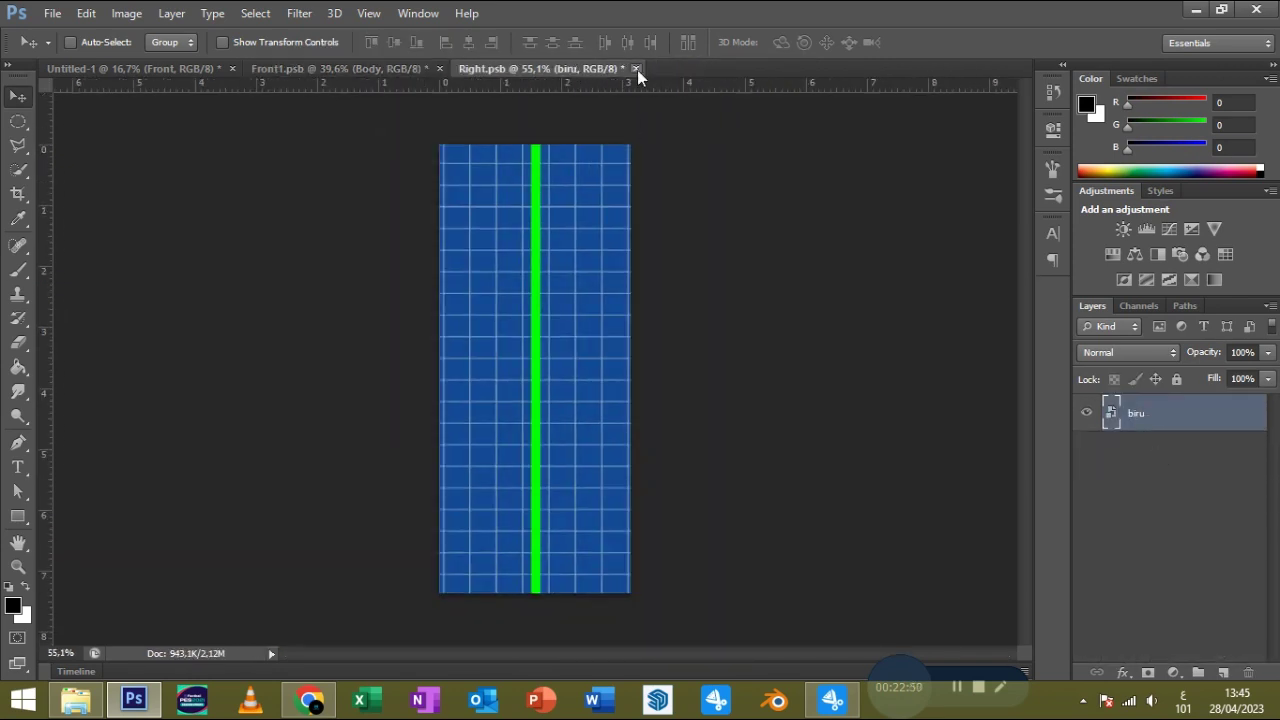
left_click(650, 68)
key("Return")
Warp the Right sleeve so its green stripe bends along the shoulder seam.
key("ctrl+t")
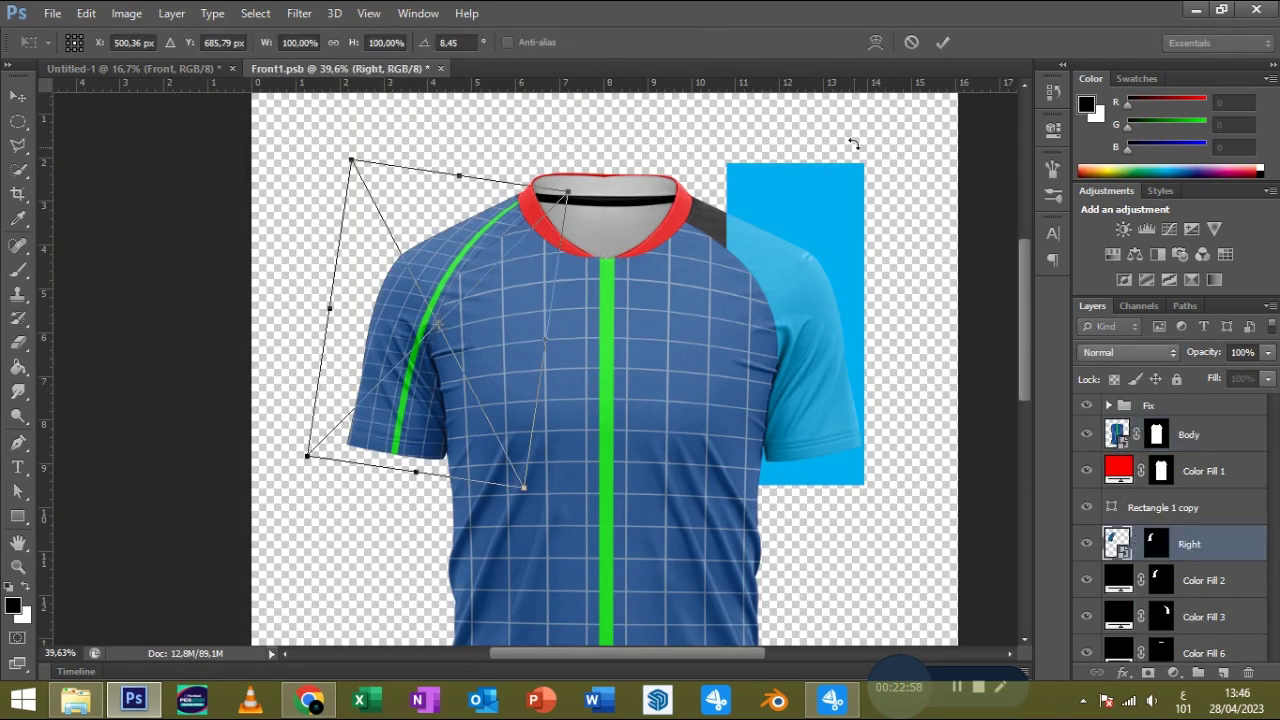
scroll(514, 314, "up", 1)
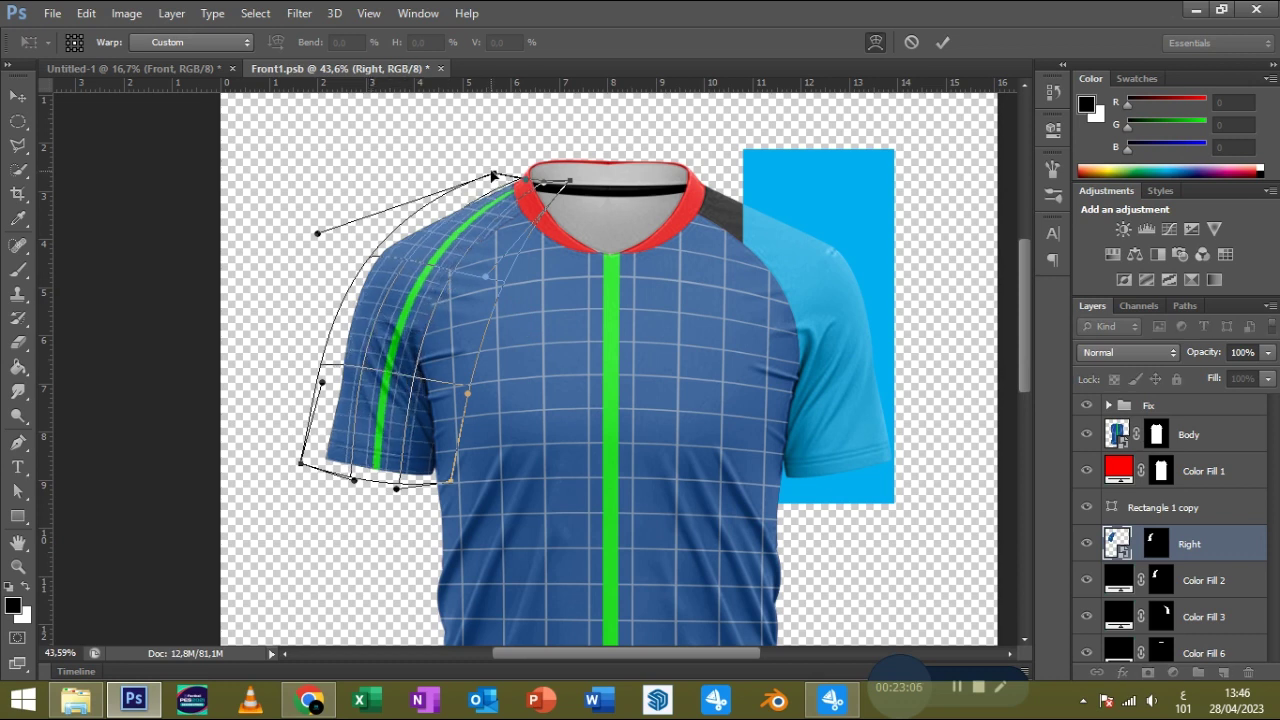
left_click_drag(493, 174, 509, 153)
left_click_drag(568, 181, 581, 199)
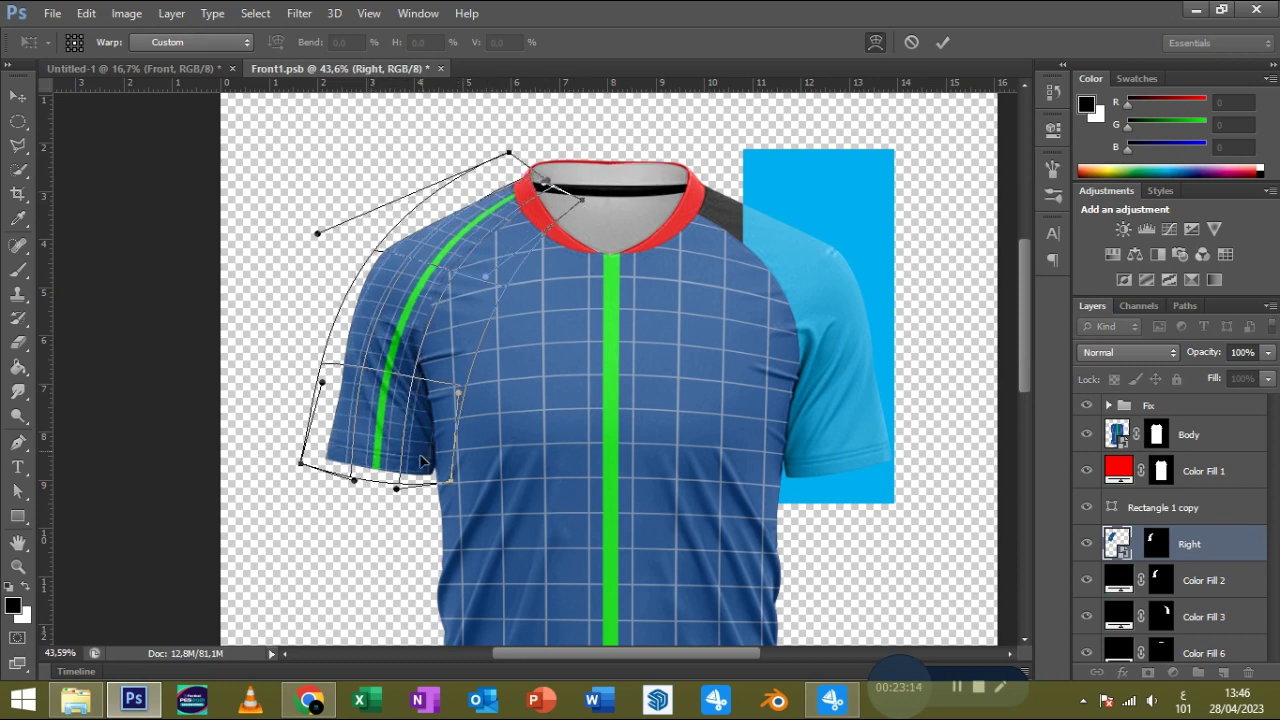
left_click_drag(465, 412, 423, 273)
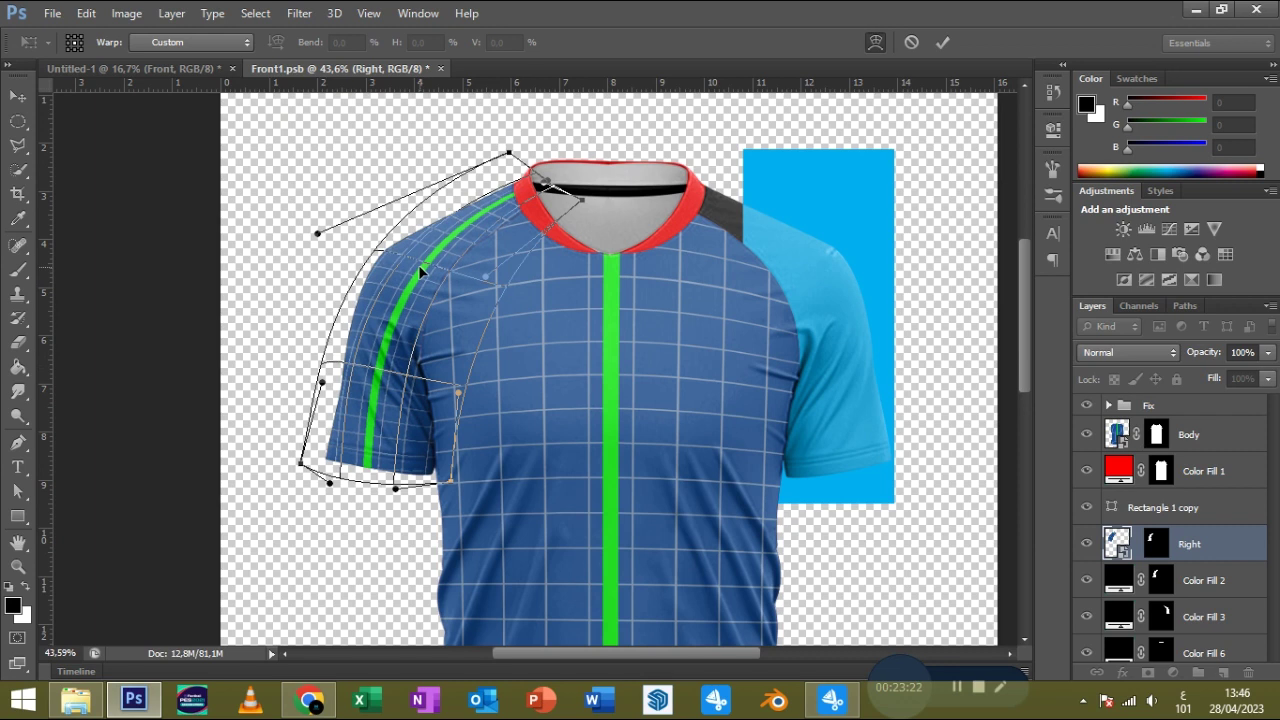
key("Return")
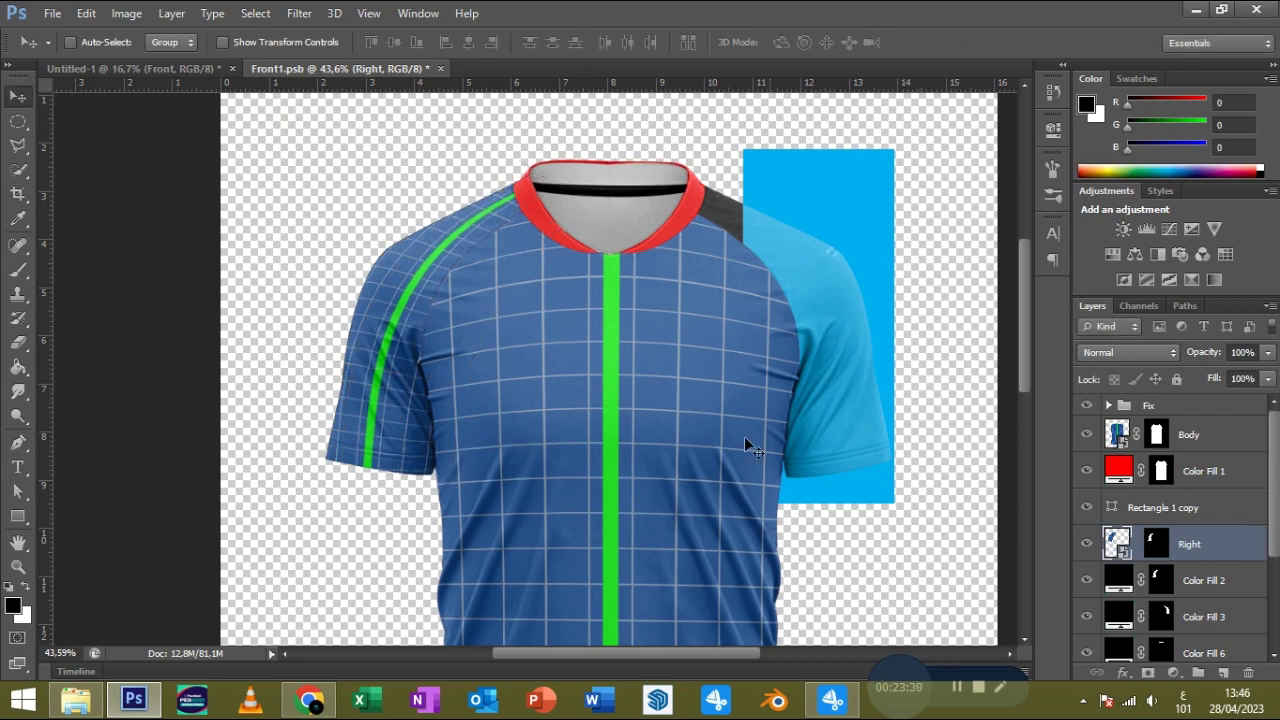
Rename the Rectangle 1 copy layer to Left and convert it from a shape layer.
left_click(1130, 508)
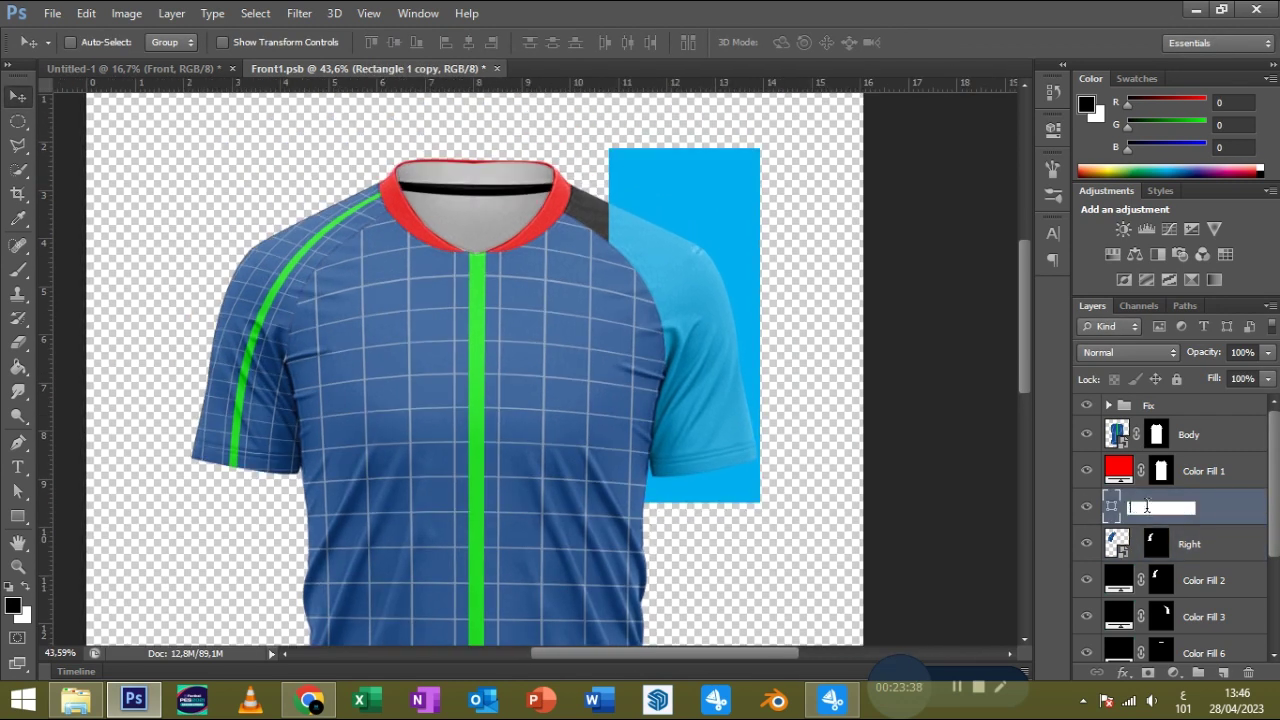
type("Left")
key("Return")
right_click(1150, 508)
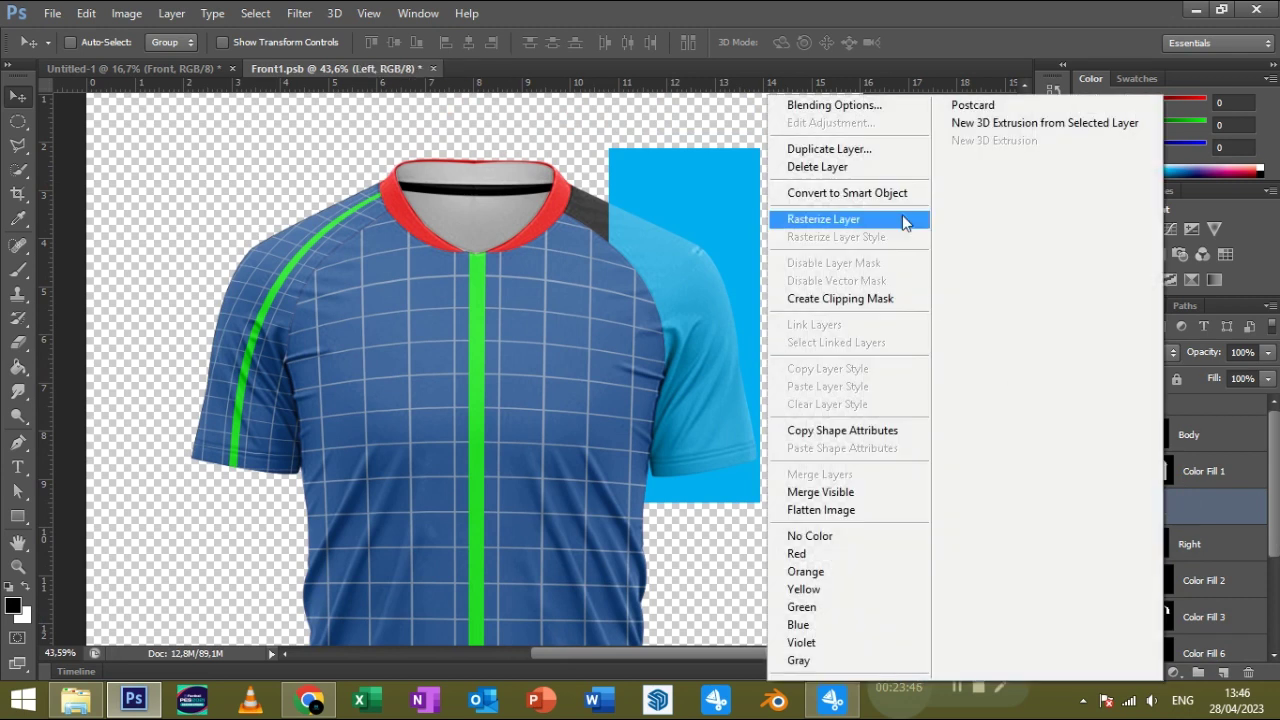
left_click(822, 134)
Rotate the Left rectangle to follow the angle of the other sleeve.
key("ctrl+t")
left_click_drag(797, 347, 800, 328)
right_click(800, 328)
left_click(830, 455)
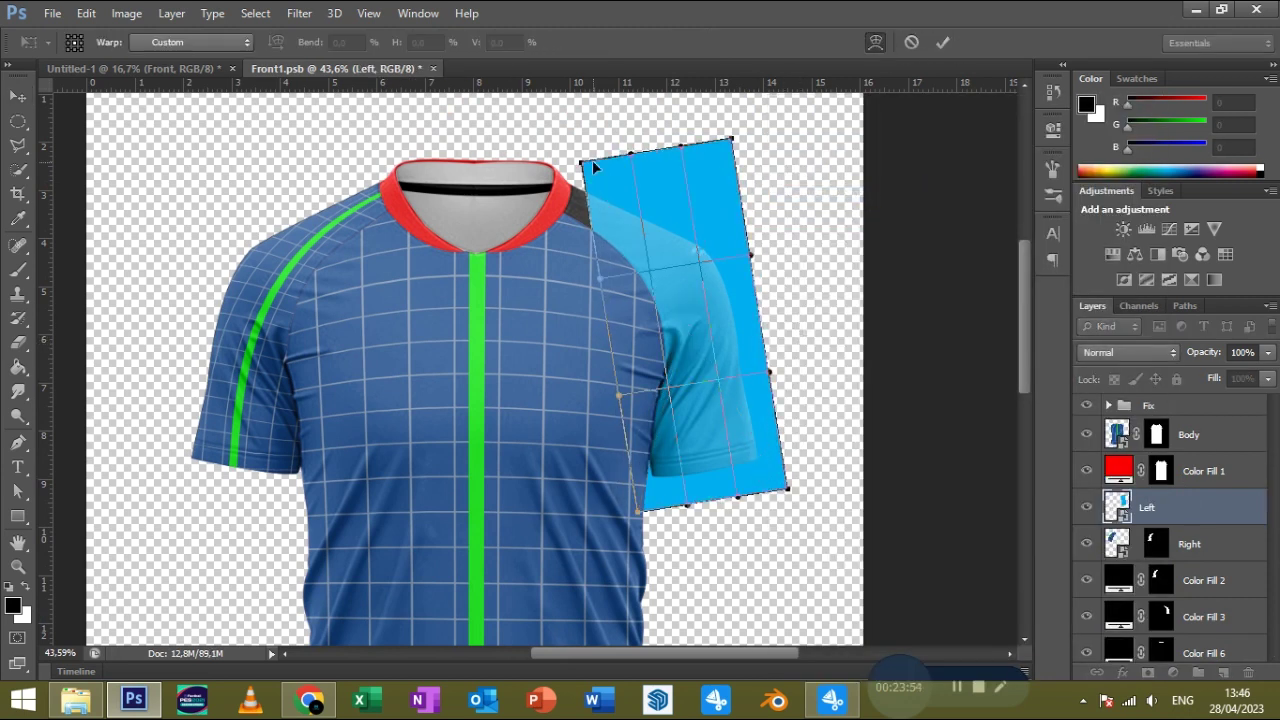
Warp the Left rectangle from collar and shoulder down to the sleeve hem.
left_click_drag(592, 160, 548, 168)
left_click_drag(733, 138, 520, 177)
left_click_drag(620, 155, 586, 160)
left_click_drag(750, 255, 770, 245)
mouse_move(789, 489)
left_mouse_down()
mouse_move(779, 469)
mouse_move(735, 482)
left_mouse_up()
left_click_drag(638, 511, 646, 498)
left_click_drag(717, 377, 714, 370)
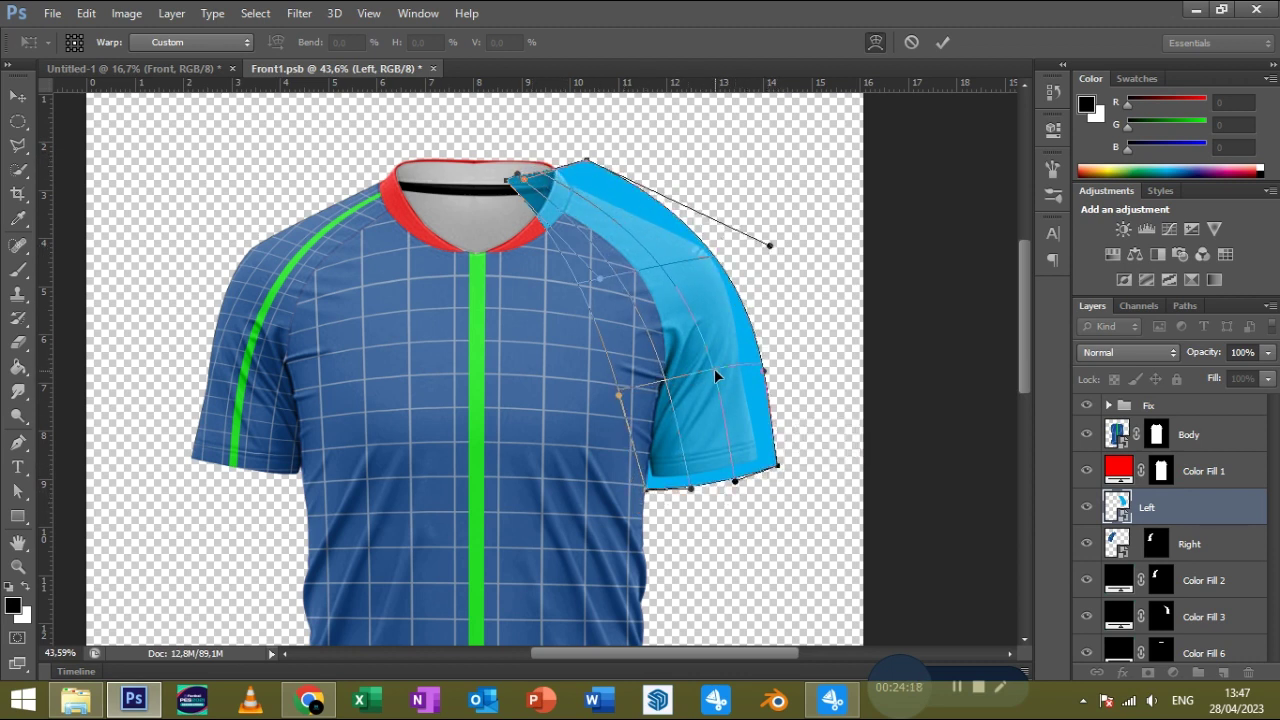
left_click_drag(769, 245, 773, 241)
left_click(940, 42)
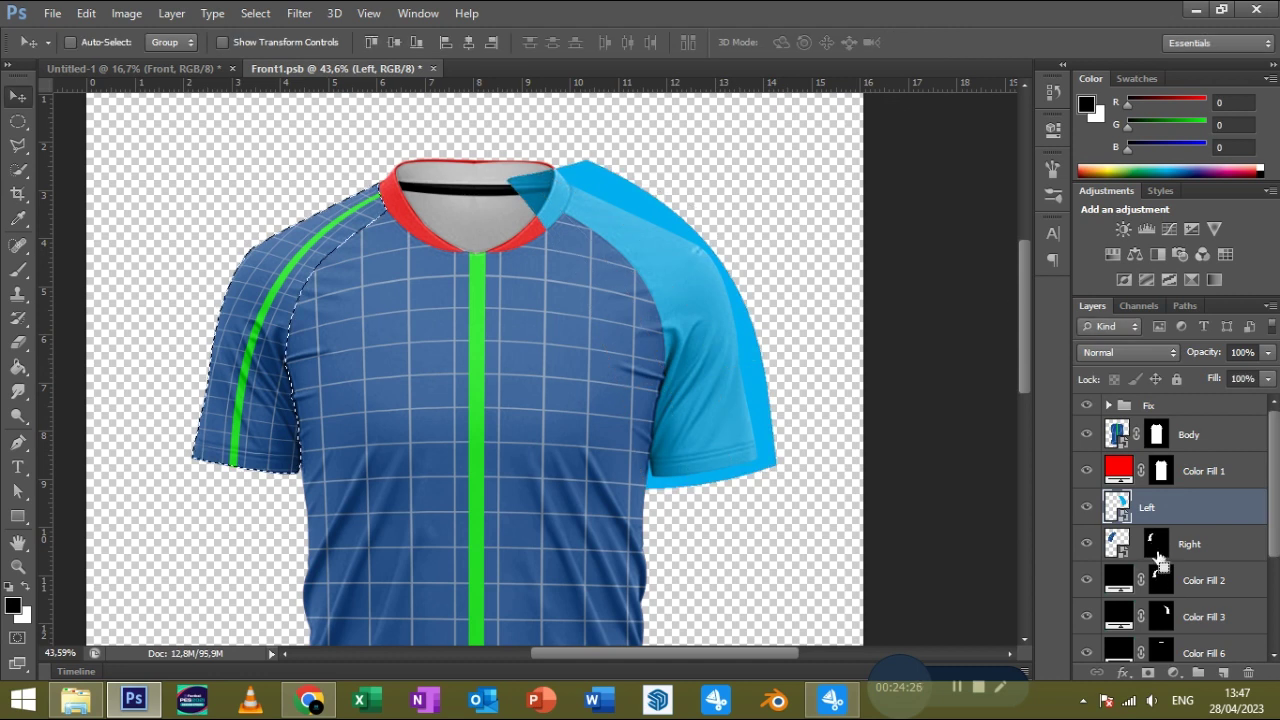
Mask the Left layer to the sleeve shape and open its Left.psb contents.
left_click(1149, 671)
double_click(1117, 507)
left_click(686, 306)
Place the biru grid in Left.psb, enlarged and moved down to cover it.
left_click(52, 13)
left_click(80, 330)
double_click(571, 240)
scroll(586, 297, "down", 1)
mouse_move(628, 409)
left_mouse_down()
mouse_move(663, 529)
mouse_move(642, 514)
left_mouse_up()
key("Return")
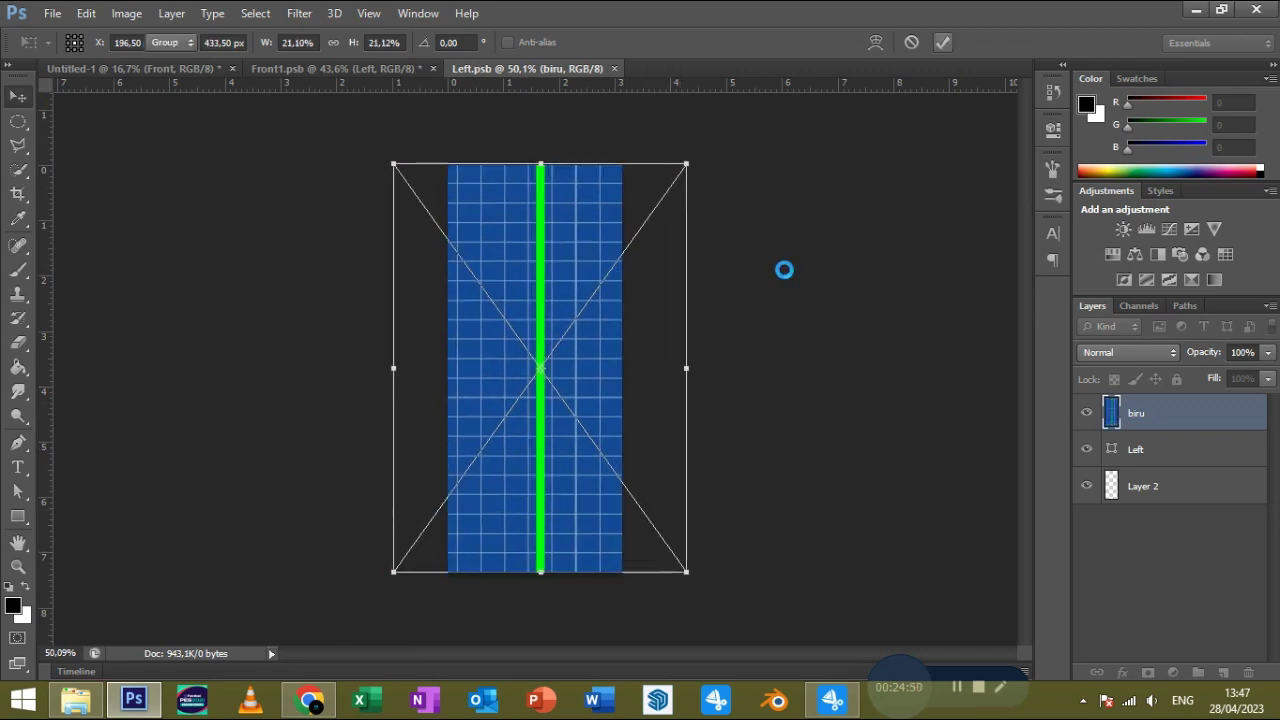
Save and close Left.psb, then re-warp the Left sleeve's shoulder, corners and bottom edge.
left_click(621, 68)
key("Return")
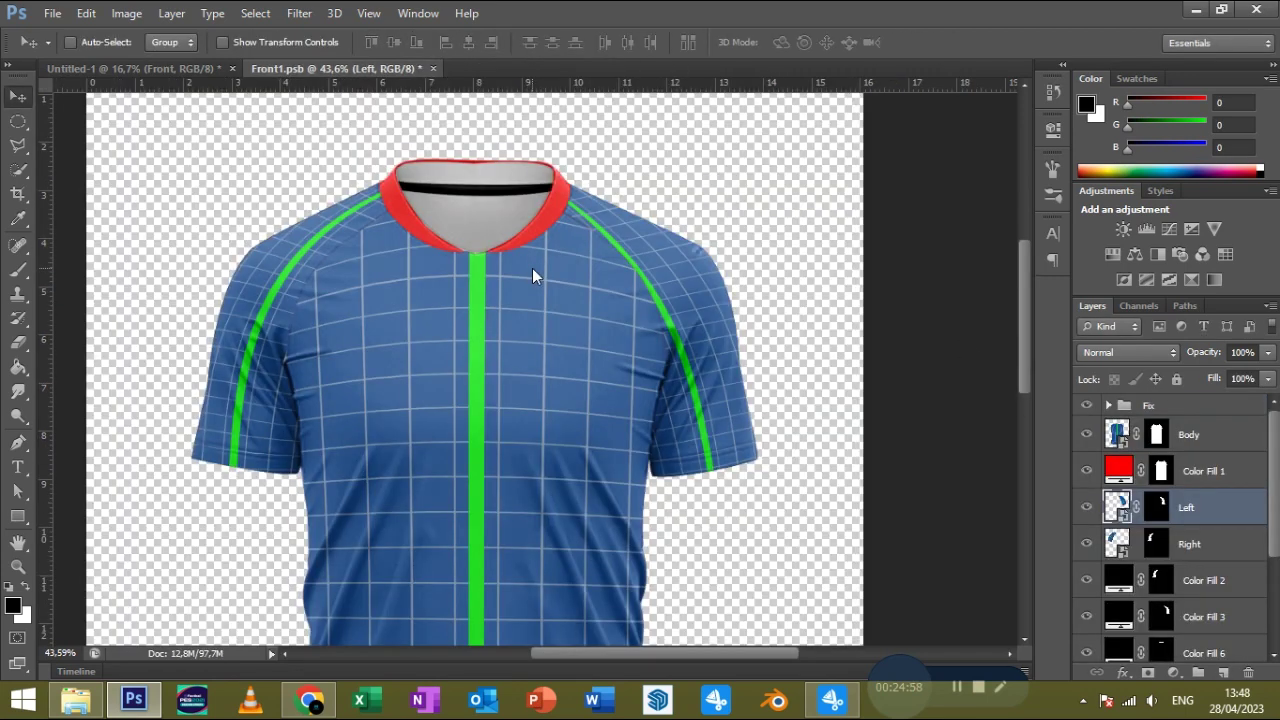
key("ctrl+t")
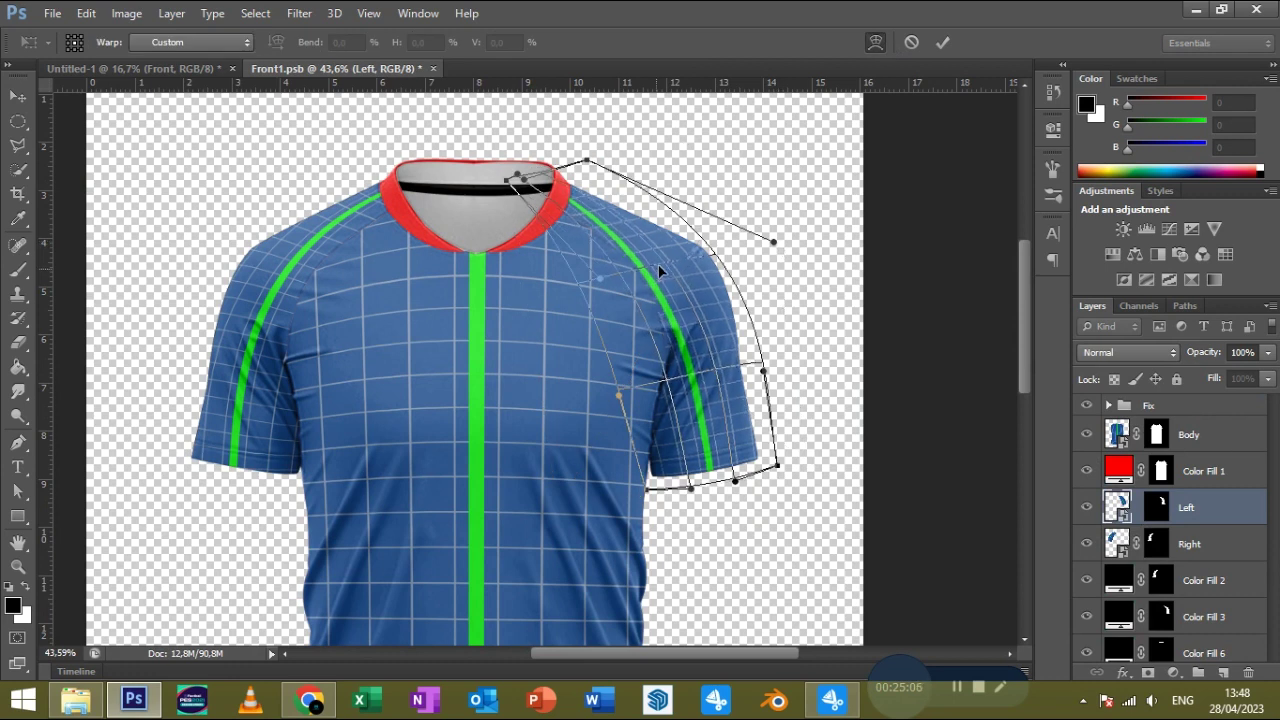
left_click_drag(690, 330, 758, 484)
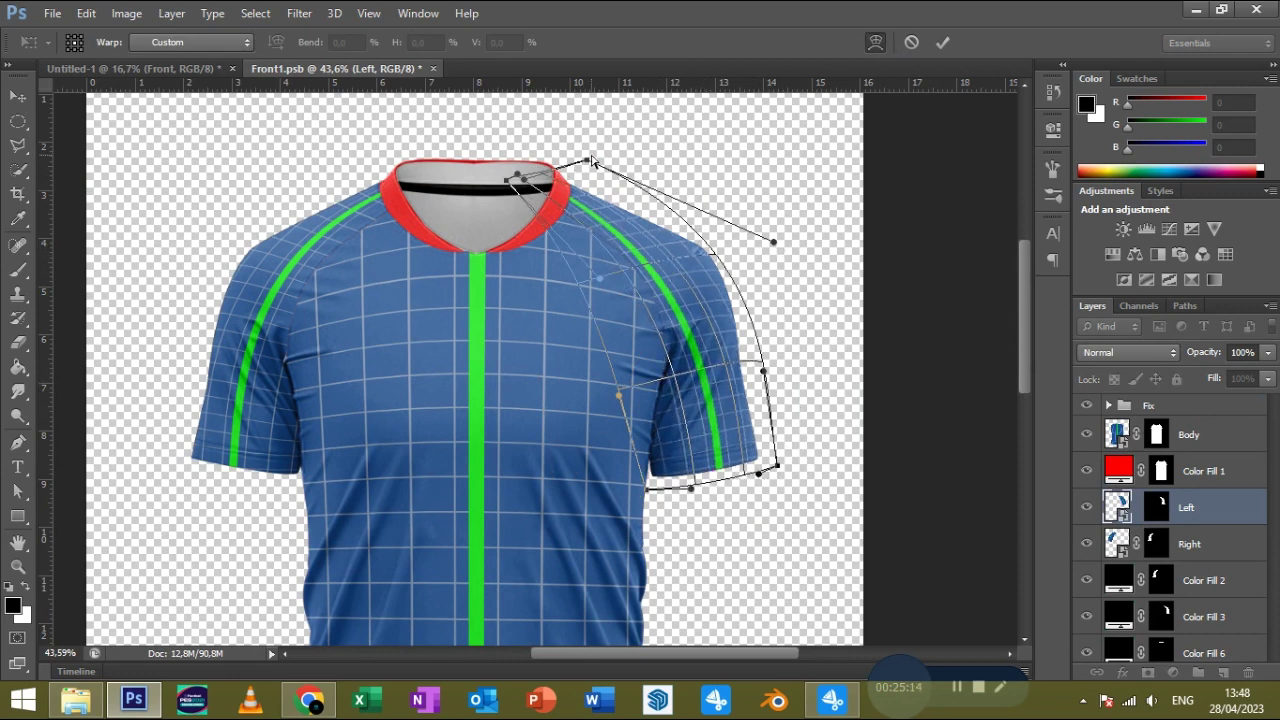
left_click_drag(589, 161, 589, 153)
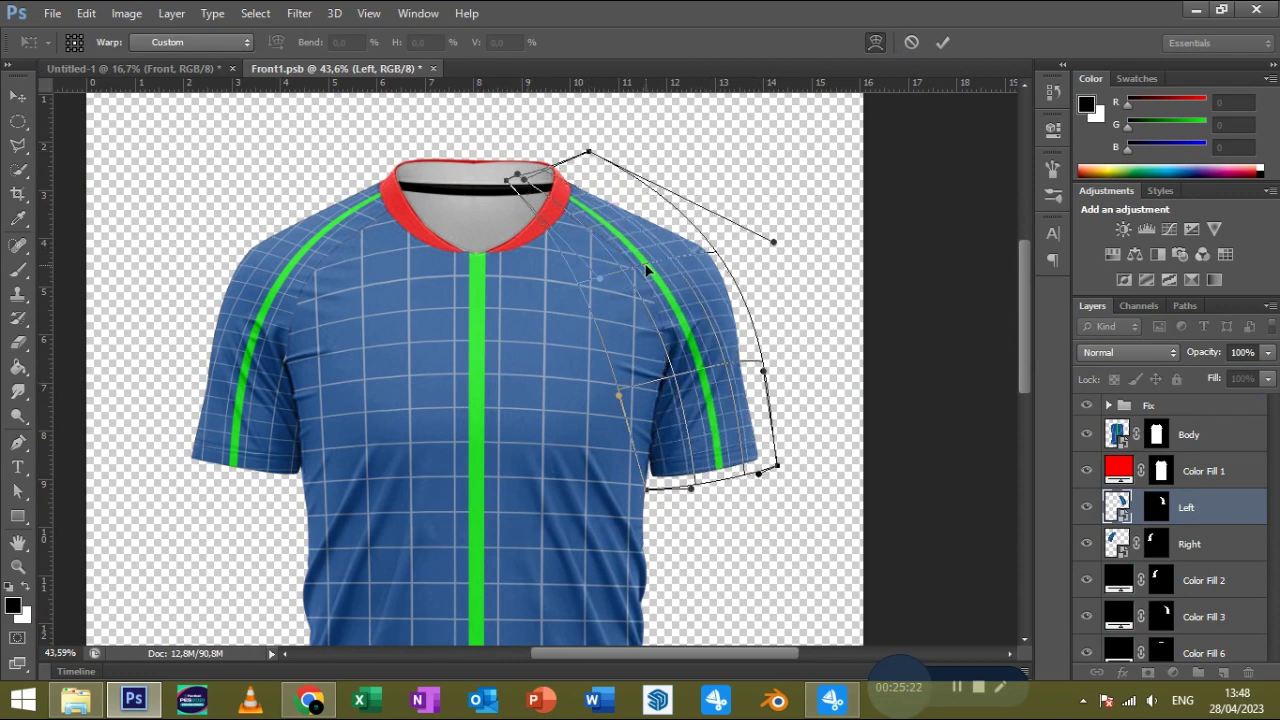
left_click_drag(777, 466, 781, 463)
left_click_drag(512, 179, 500, 186)
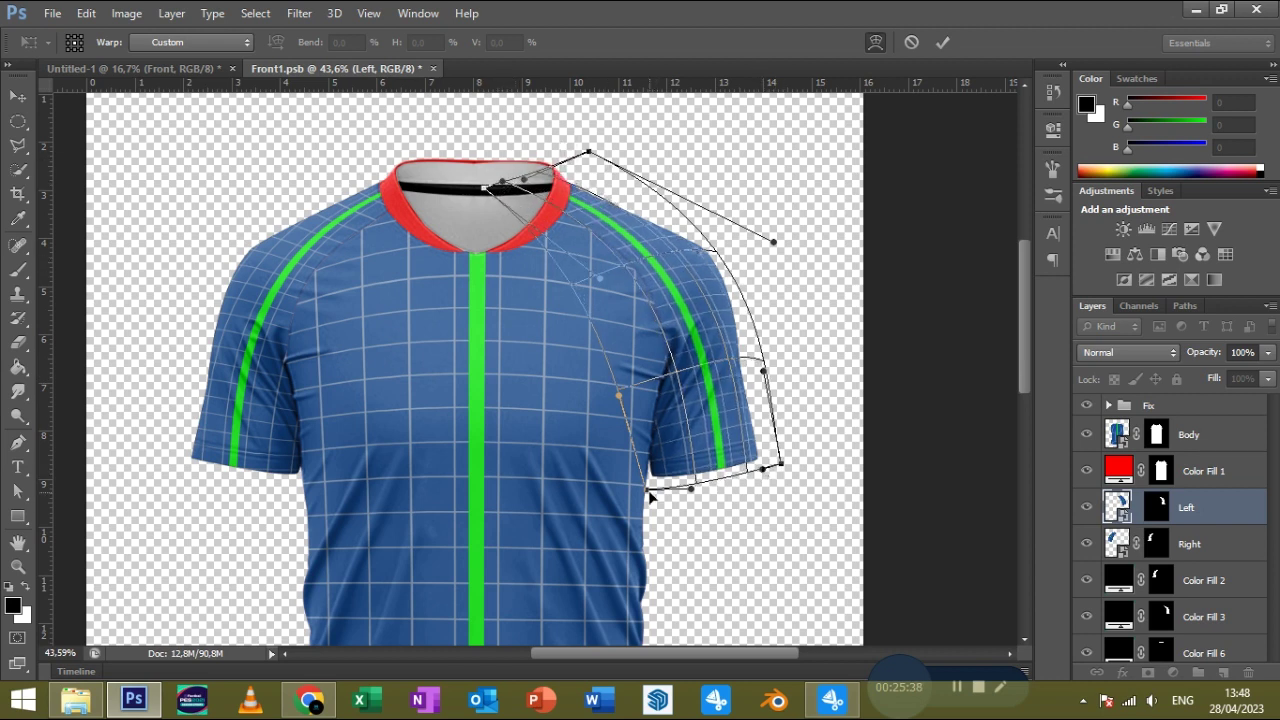
left_click_drag(684, 489, 685, 484)
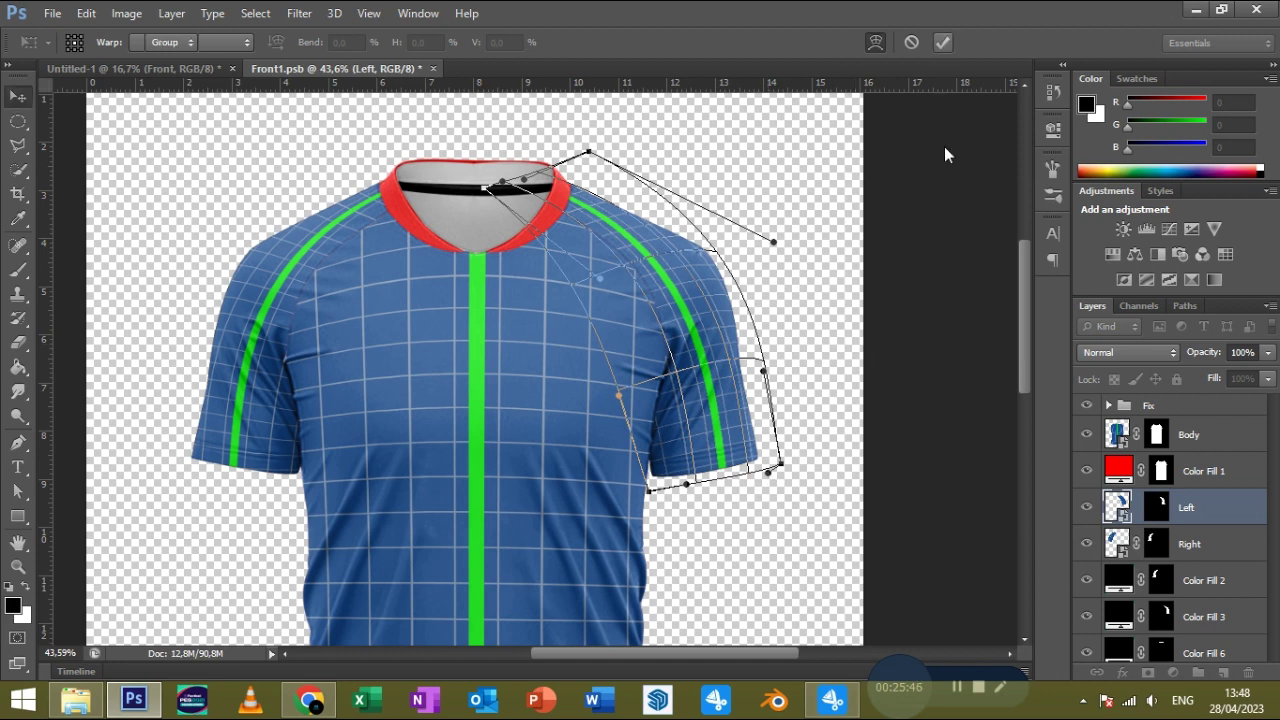
key("Return")
scroll(757, 446, "down", 3)
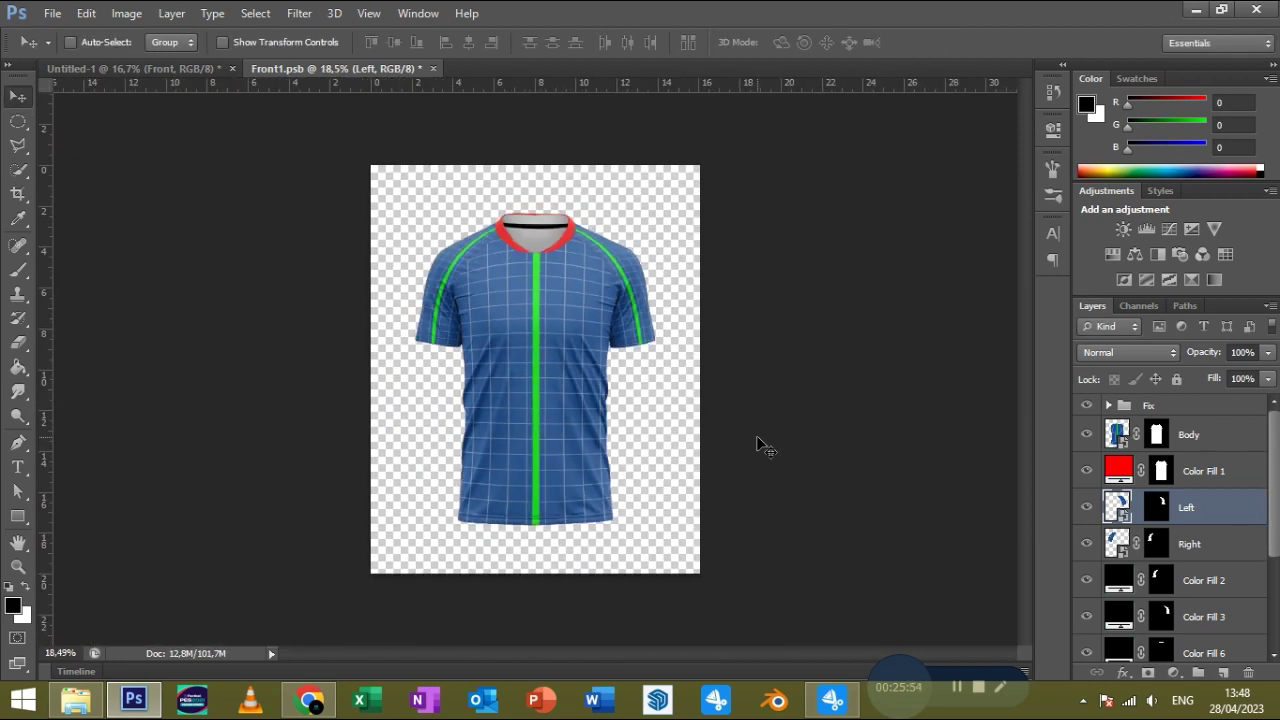
Group the Body, Left and Right layers into a group named Smart.
left_click(1203, 542, "ctrl")
left_click(1185, 434, "ctrl")
key("ctrl+g")
key("Return")
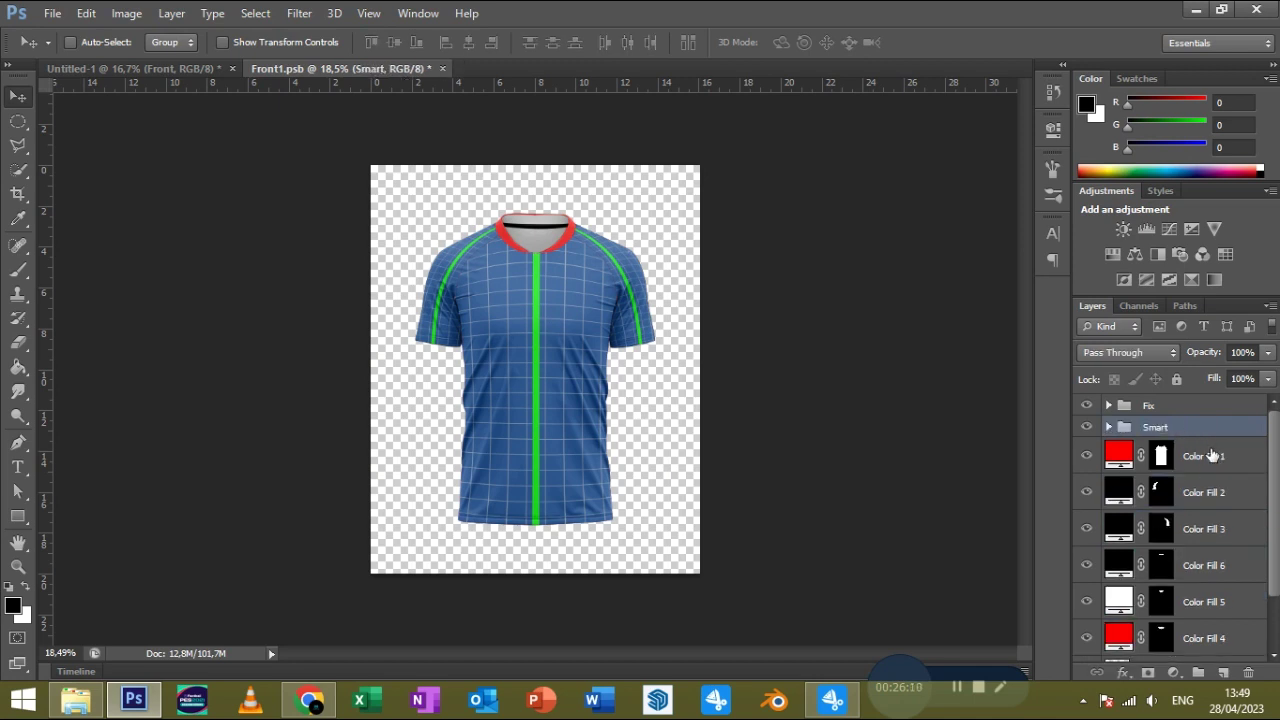
Group all Color Fill layers as Color and move it above Smart.
left_click(1205, 455)
scroll(1205, 455, "down", 3)
left_click(1160, 571, "shift")
key("ctrl+g")
key("Return")
left_click_drag(1160, 450, 1150, 418)
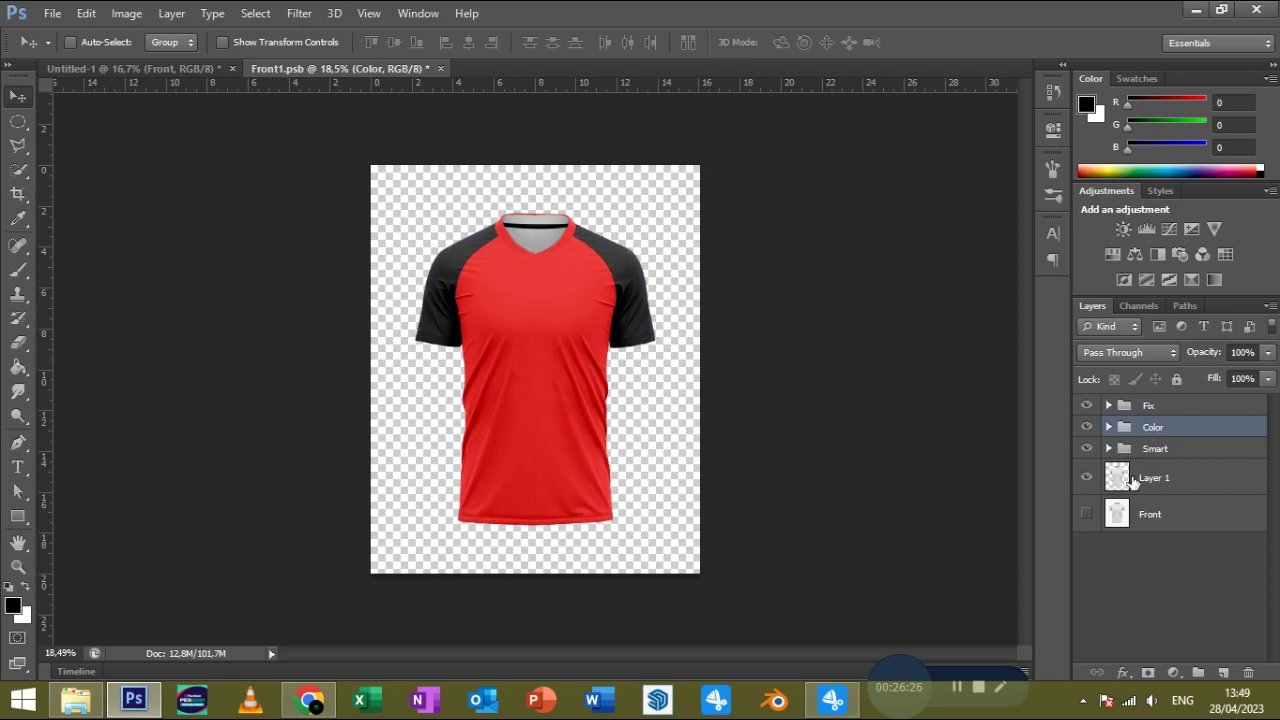
Hide Color Fill 1 inside the Color group to reveal the grid.
left_click(1109, 427)
left_click(1087, 457)
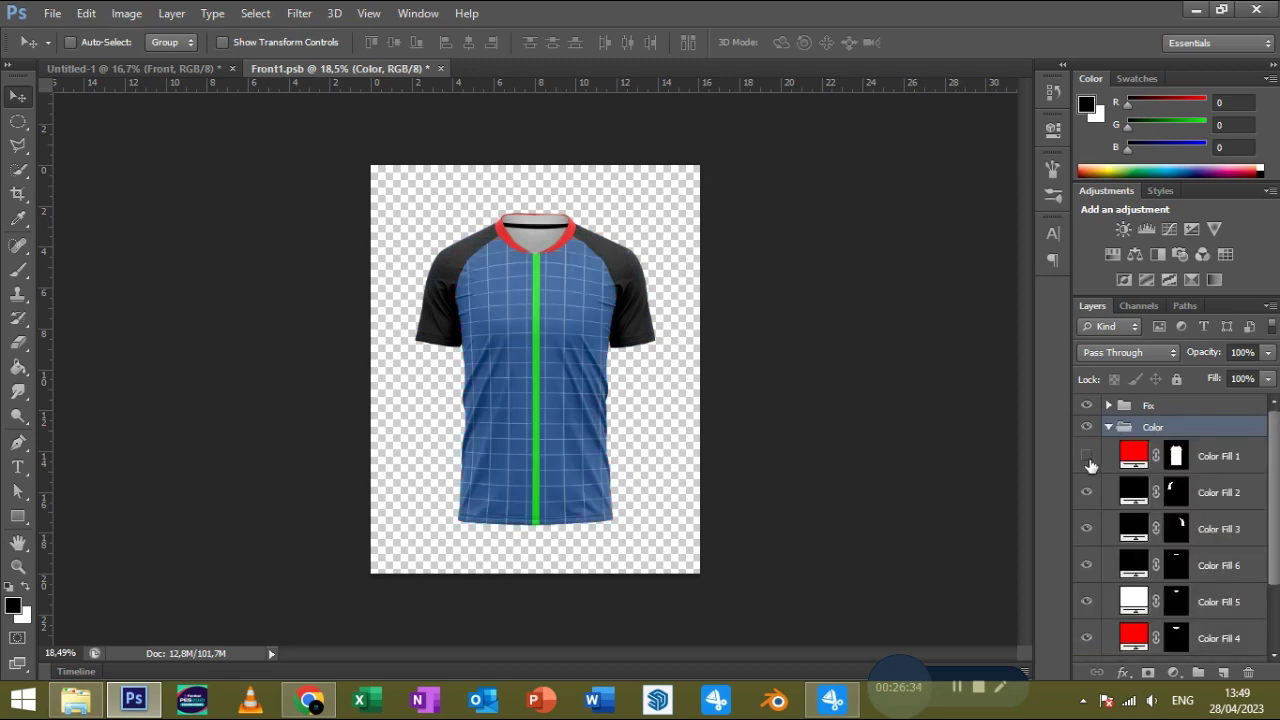
left_click(1109, 427)
Open the Body layer's contents and try placing the motif, then cancel it.
double_click(1140, 490)
left_click(705, 300)
left_click(52, 13)
left_click(78, 317)
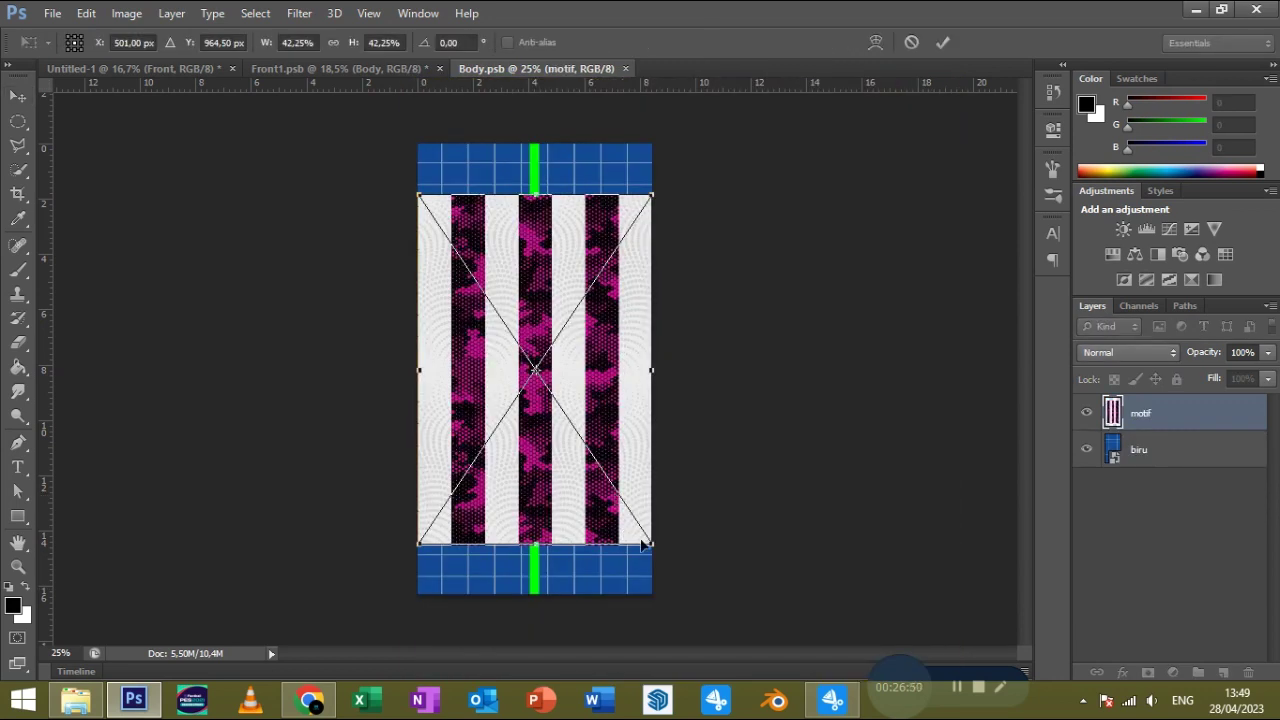
left_click_drag(651, 583, 689, 600)
left_click(909, 43)
Place the motif in Body, duplicate it and move the copy up to cover the top.
left_click(52, 13)
left_click(112, 317)
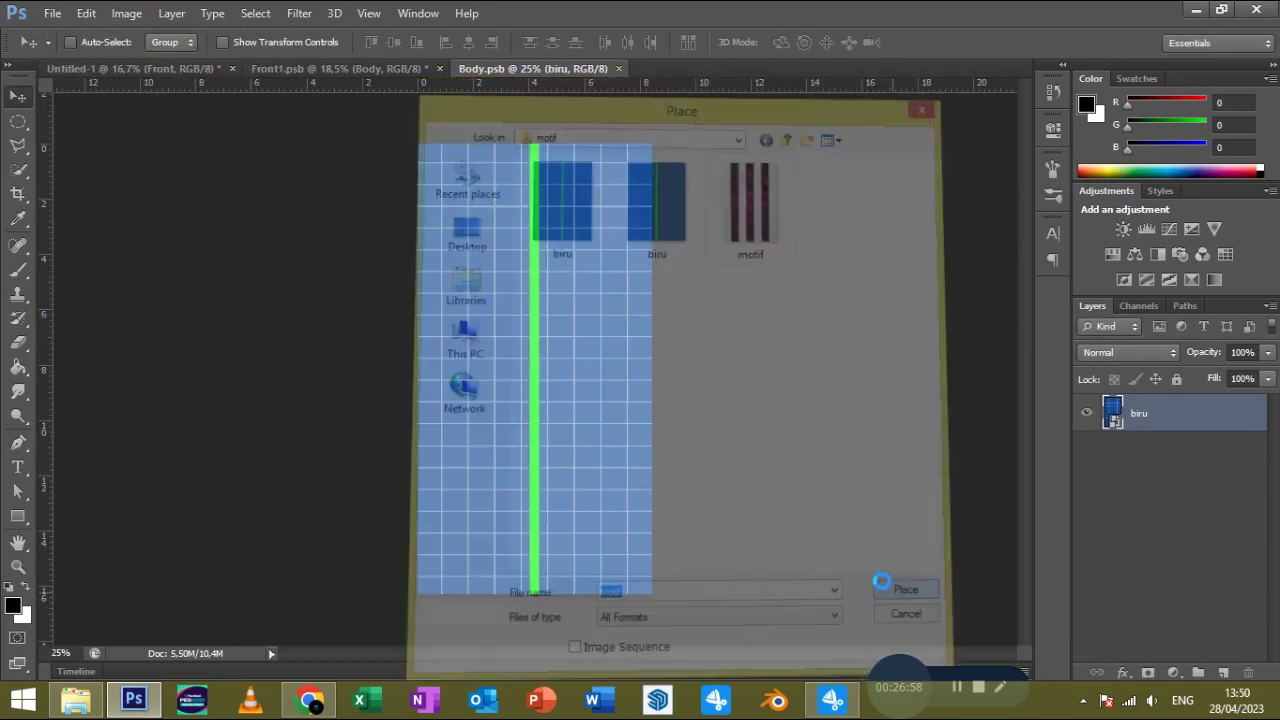
left_click(891, 583)
key("Return")
key("ctrl+j")
left_click_drag(596, 481, 596, 381)
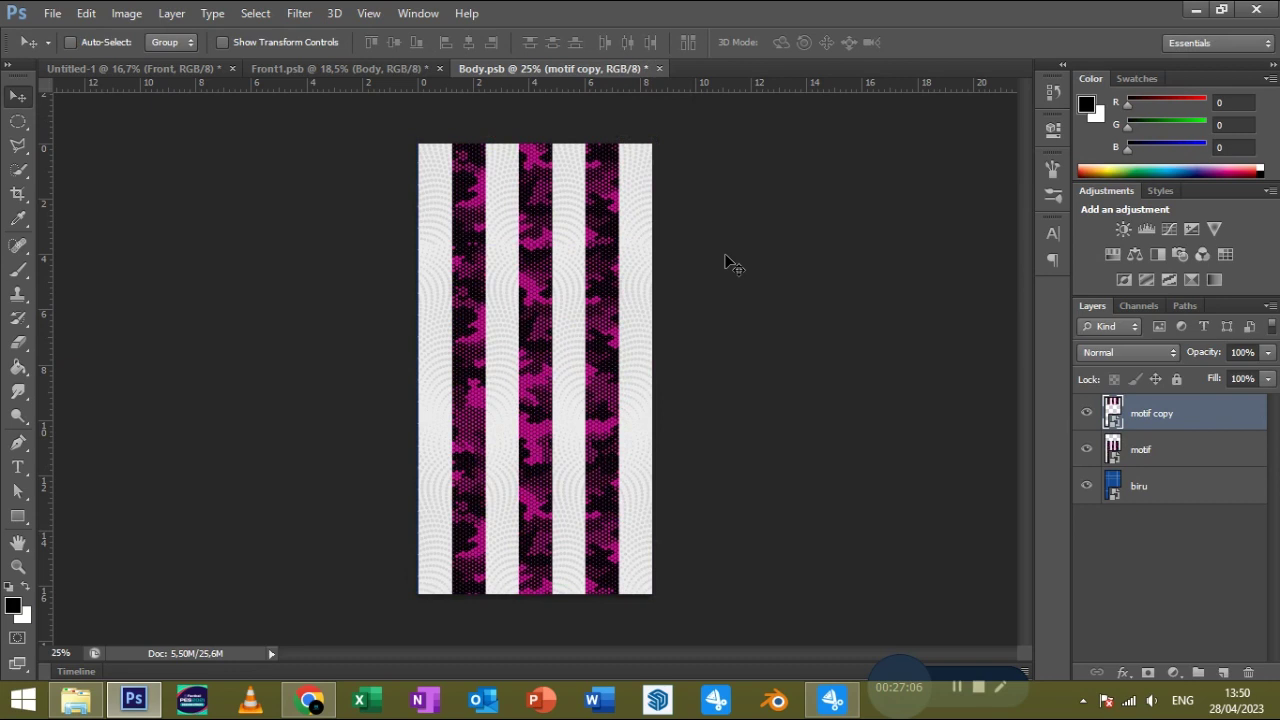
Save the Body contents and check the updated shirt document.
key("ctrl+s")
key("ctrl+shift+Tab")
scroll(640, 420, "up", 2)
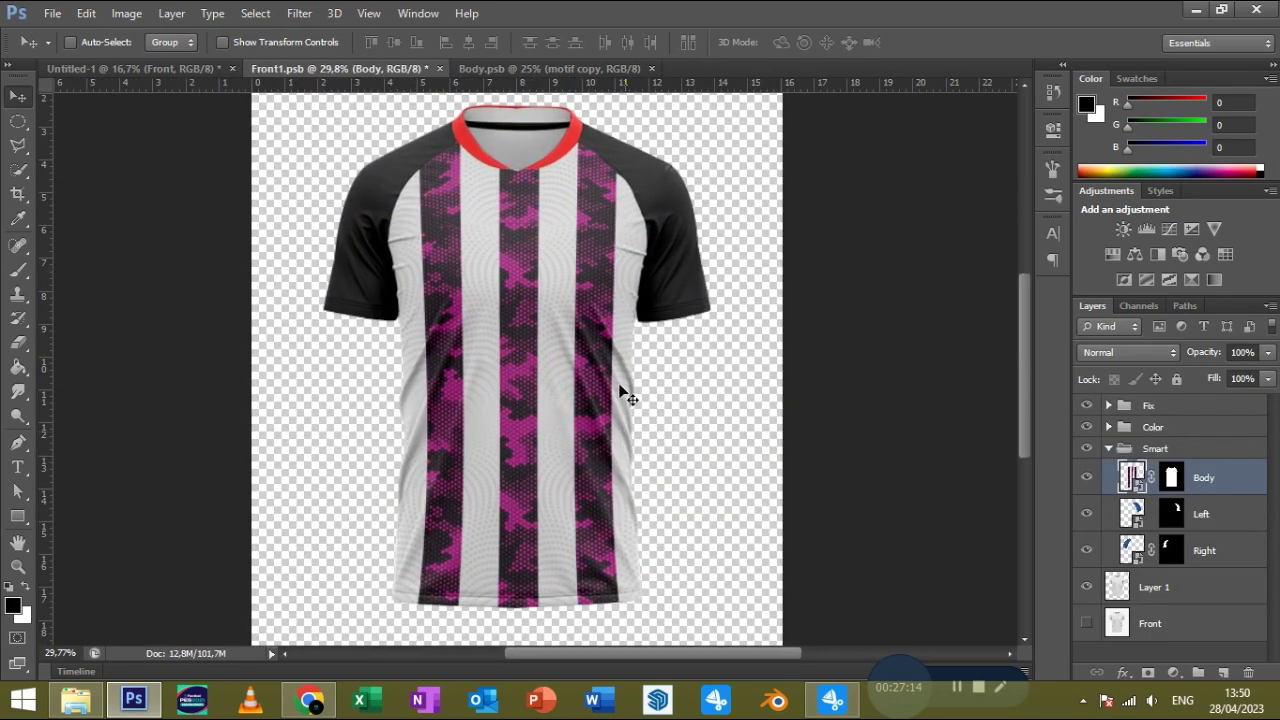
key("ctrl+Tab")
Sample the pink and dark camo stripe colours as the foreground colour.
left_click(13, 607)
left_click(486, 378)
left_click(484, 372)
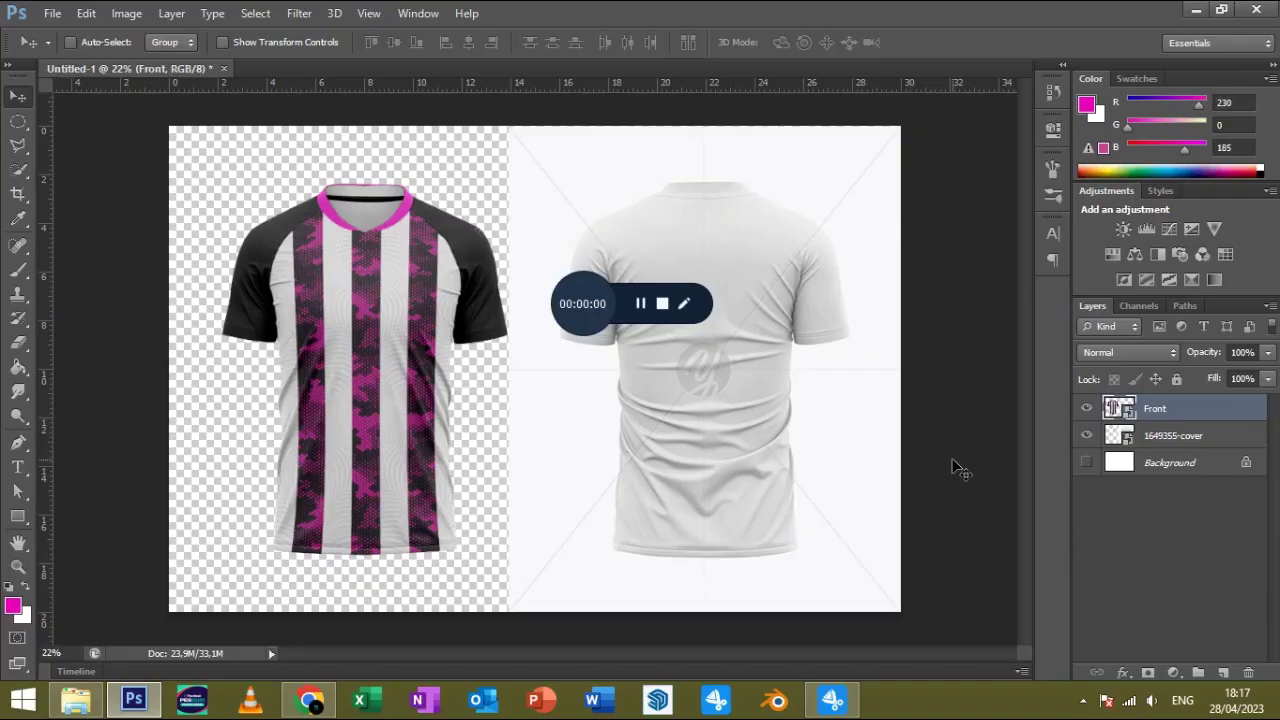
Rename the back shirt layer to Back and open its contents.
left_click(73, 111)
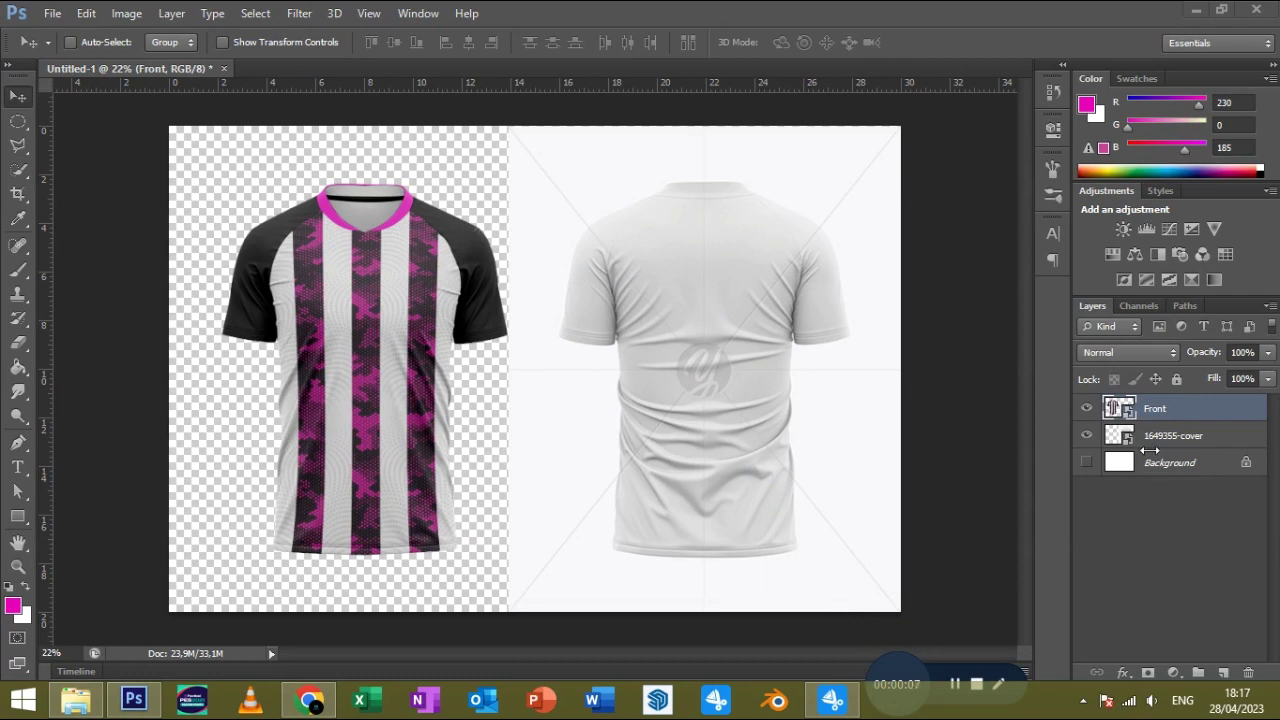
double_click(1168, 435)
type("Back")
right_click(1168, 437)
left_click(805, 201)
key("Return")
Rasterize the Back layer and switch to the Spot Healing Brush.
right_click(1148, 413)
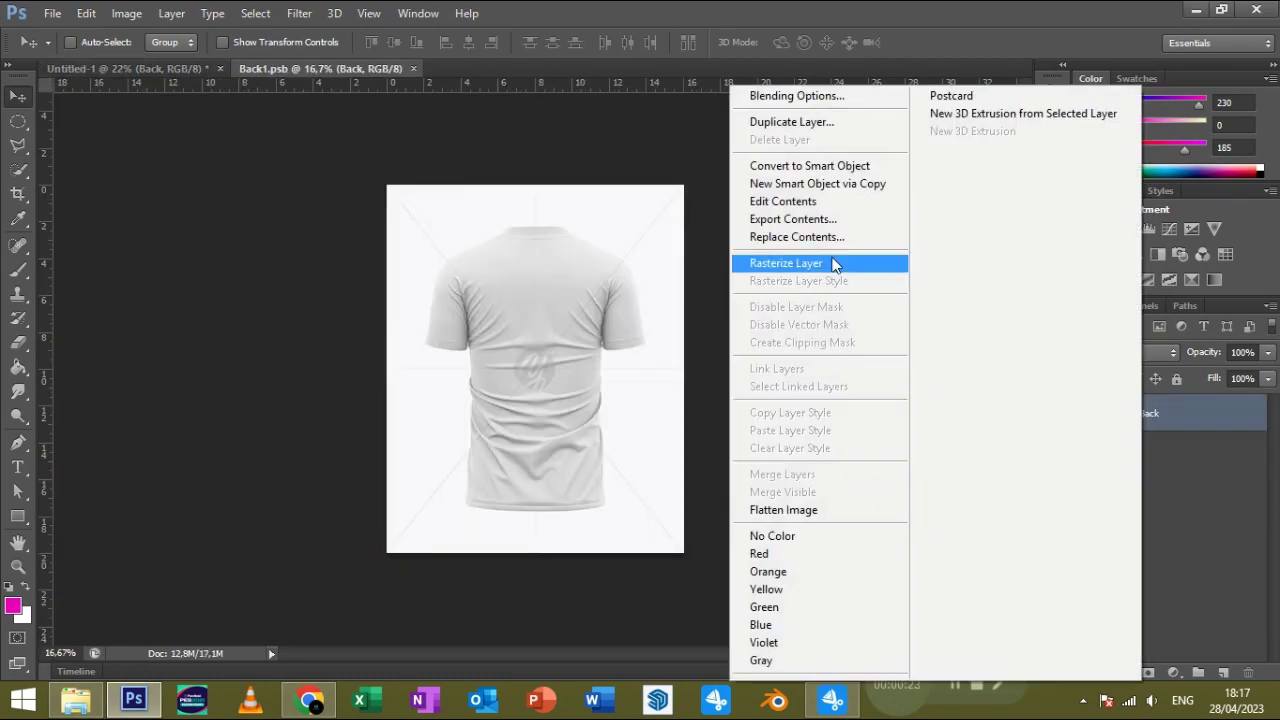
left_click(829, 260)
scroll(614, 337, "up", 2)
scroll(614, 337, "up", 2)
key("j")
scroll(533, 200, "up", 3)
scroll(533, 200, "up", 2)
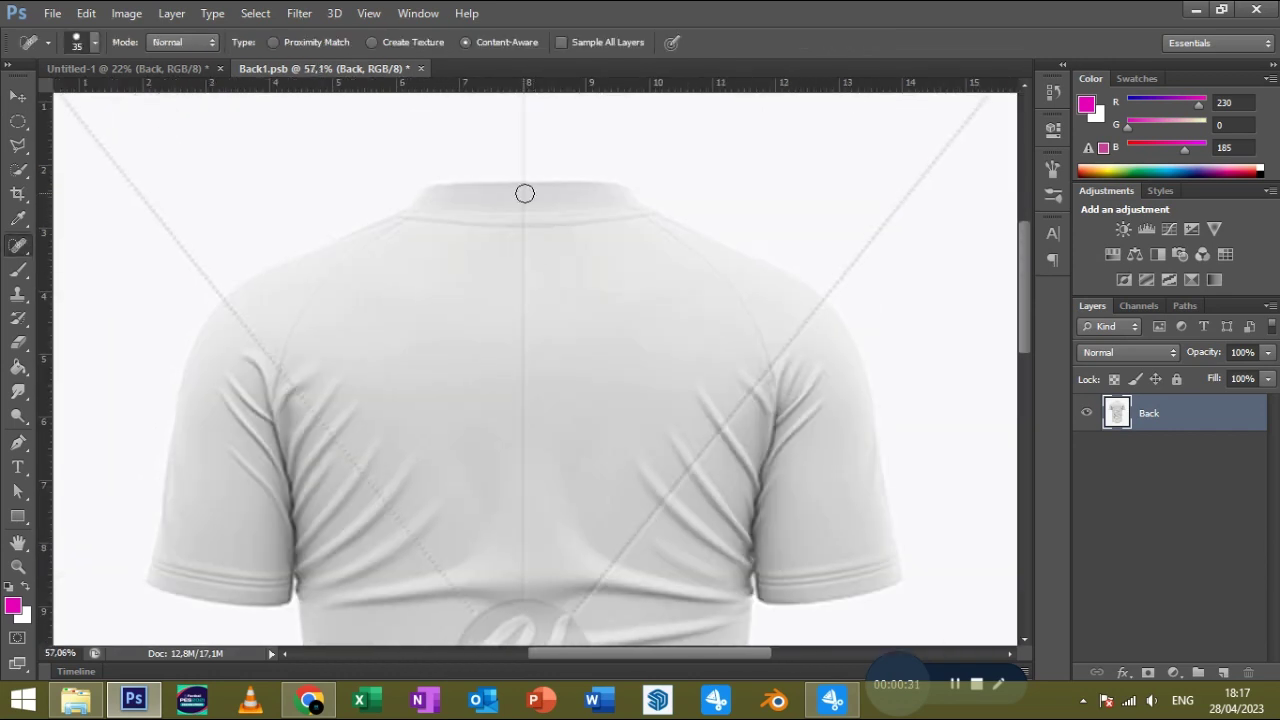
Heal away the centre seam and both diagonal guide lines on the back.
left_click_drag(523, 224, 523, 600)
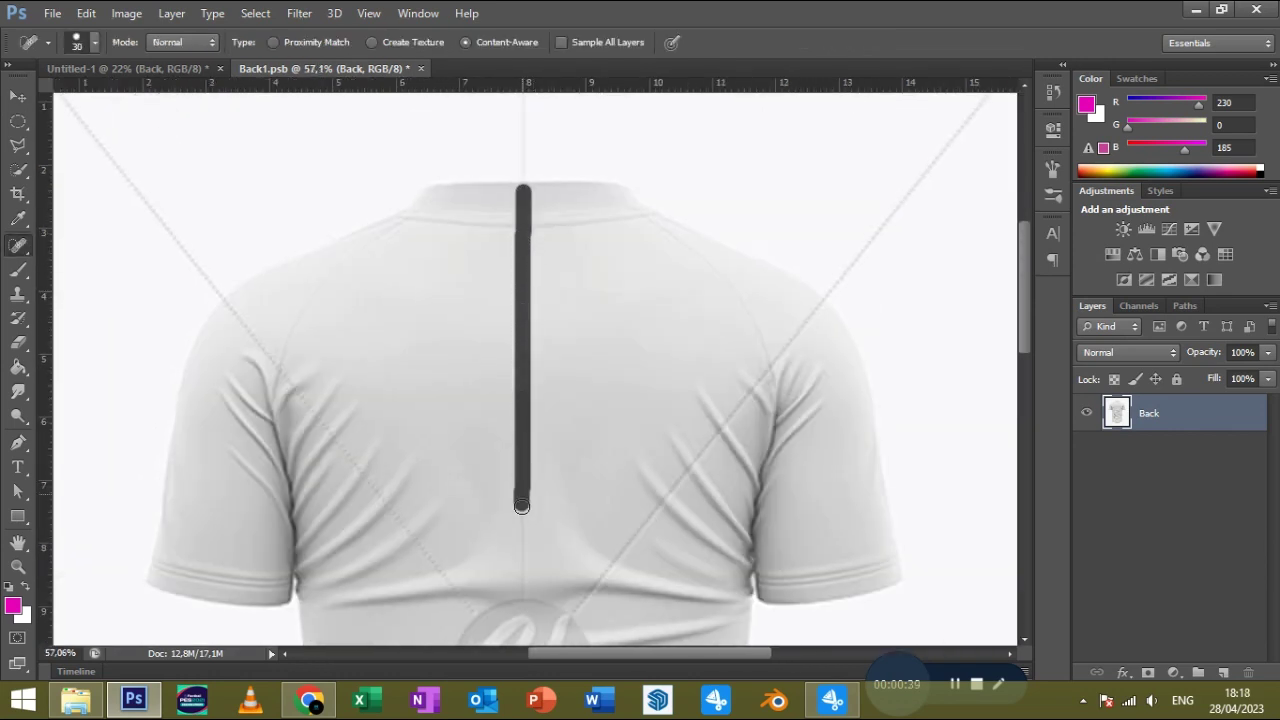
left_click_drag(496, 418, 592, 270)
left_click_drag(330, 156, 568, 460)
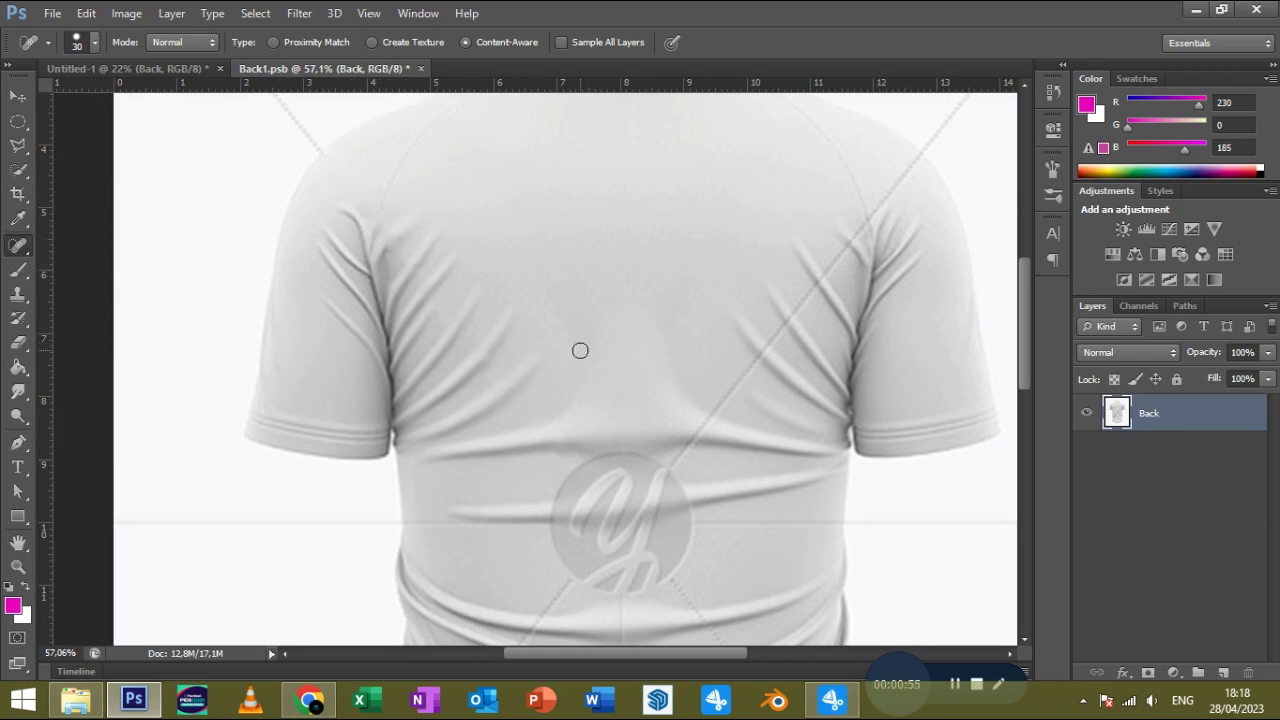
scroll(619, 261, "right", 4)
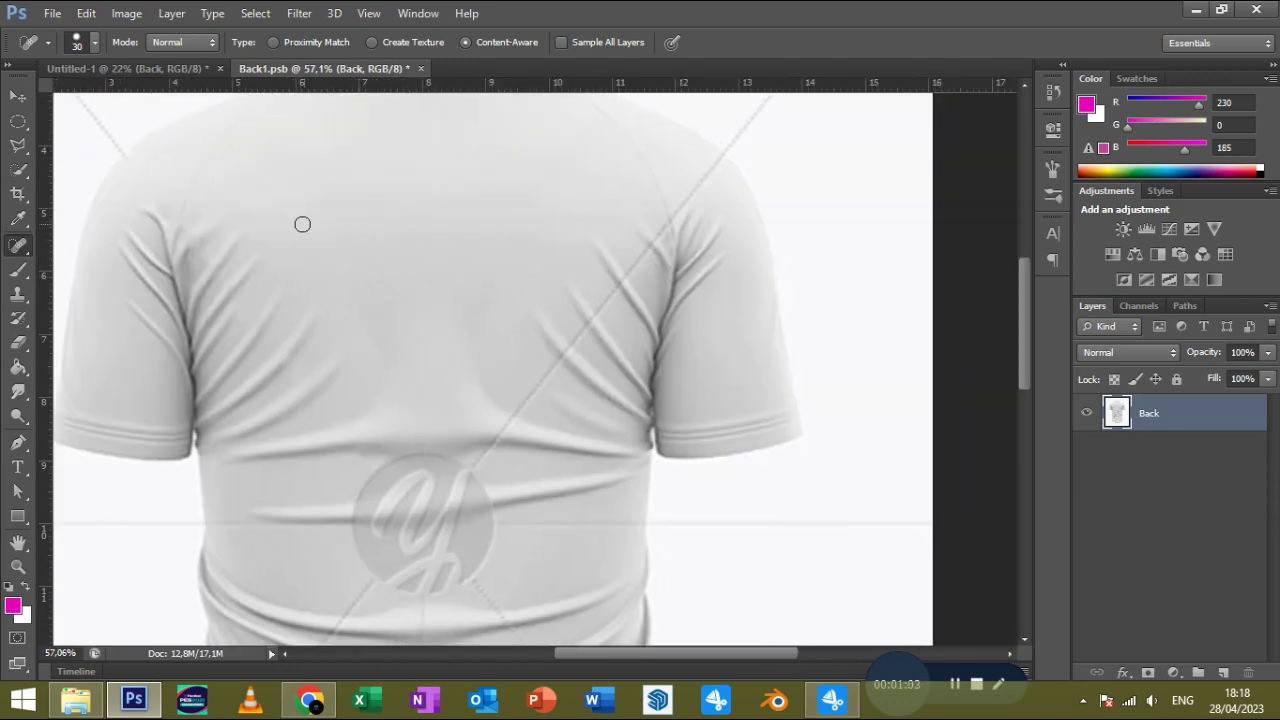
left_click_drag(716, 158, 480, 461)
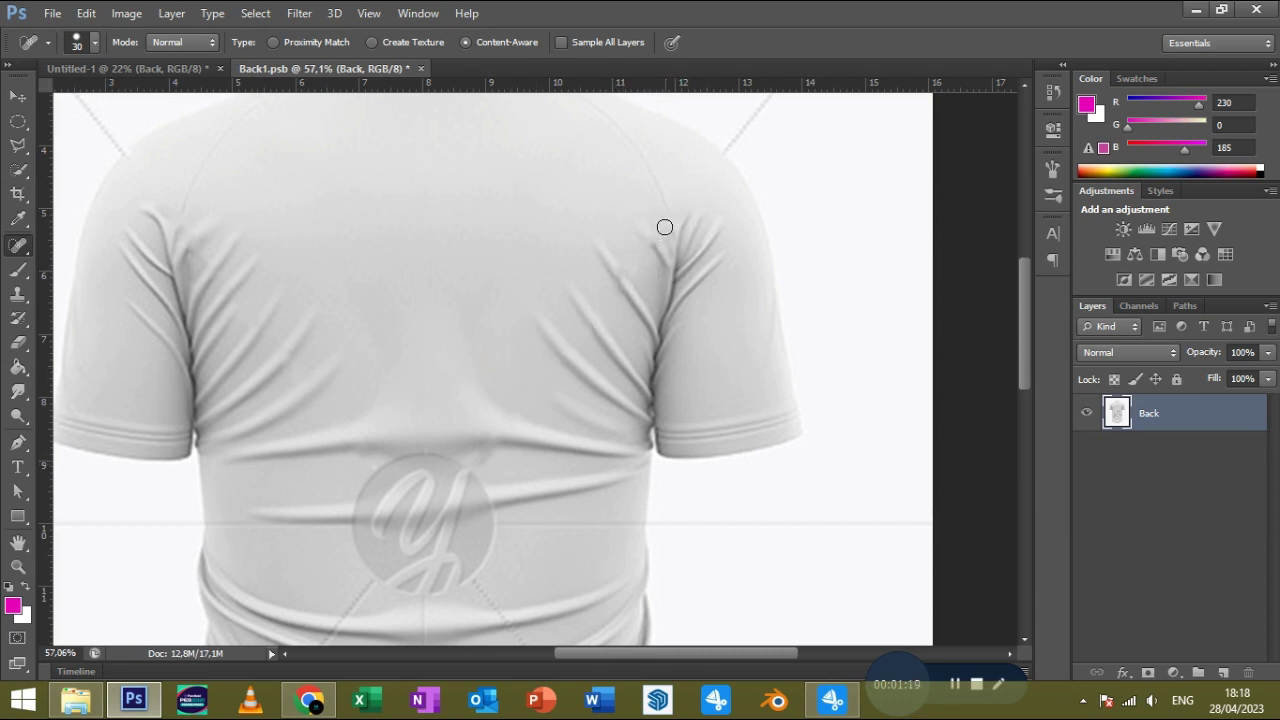
Heal small leftover marks and the horizontal line across the shirt.
mouse_move(594, 327)
left_mouse_down()
mouse_move(576, 358)
mouse_move(563, 223)
left_mouse_up()
left_click_drag(658, 160, 636, 192)
left_click_drag(555, 242, 579, 154)
left_click_drag(265, 251, 404, 252)
mouse_move(680, 248)
left_mouse_down()
mouse_move(550, 252)
mouse_move(565, 207)
left_mouse_up()
scroll(550, 215, "up", 1)
Remove the dotted lines near the hem and the vertical seam on the lower back.
left_click_drag(273, 481, 480, 194)
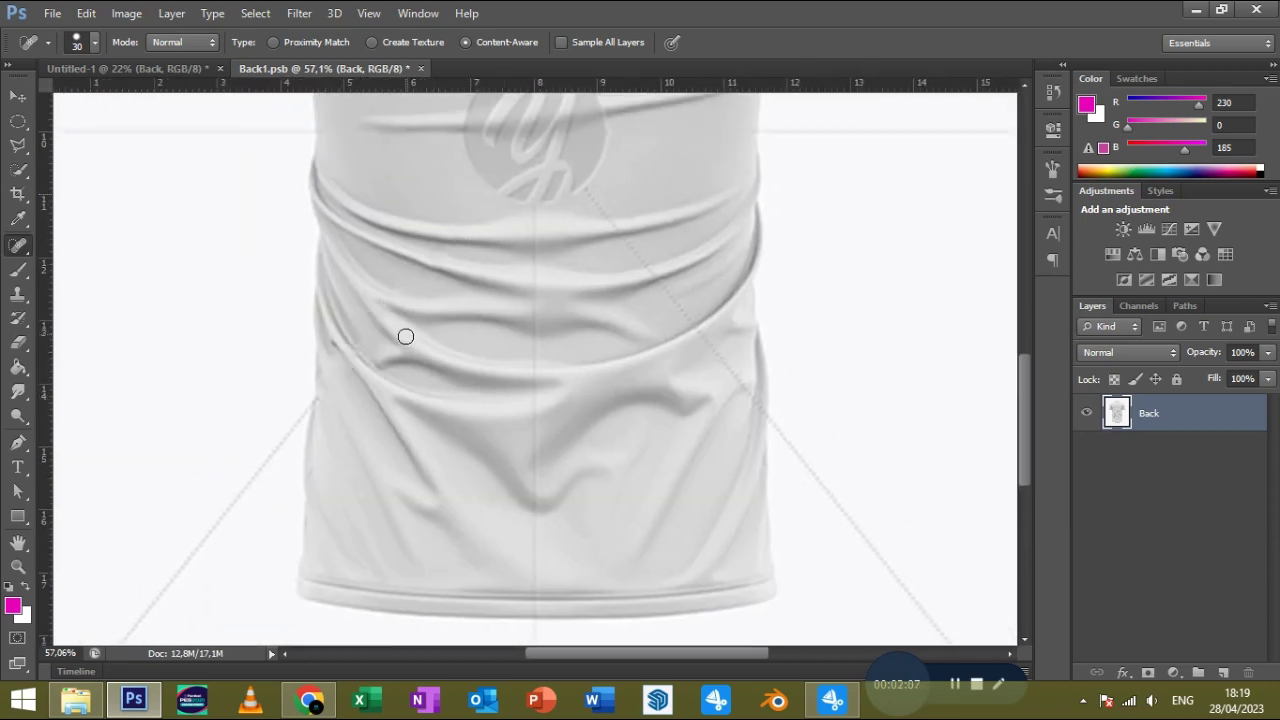
left_click_drag(757, 415, 590, 195)
left_click_drag(605, 322, 631, 266)
left_click_drag(558, 155, 559, 525)
left_click_drag(561, 339, 560, 405)
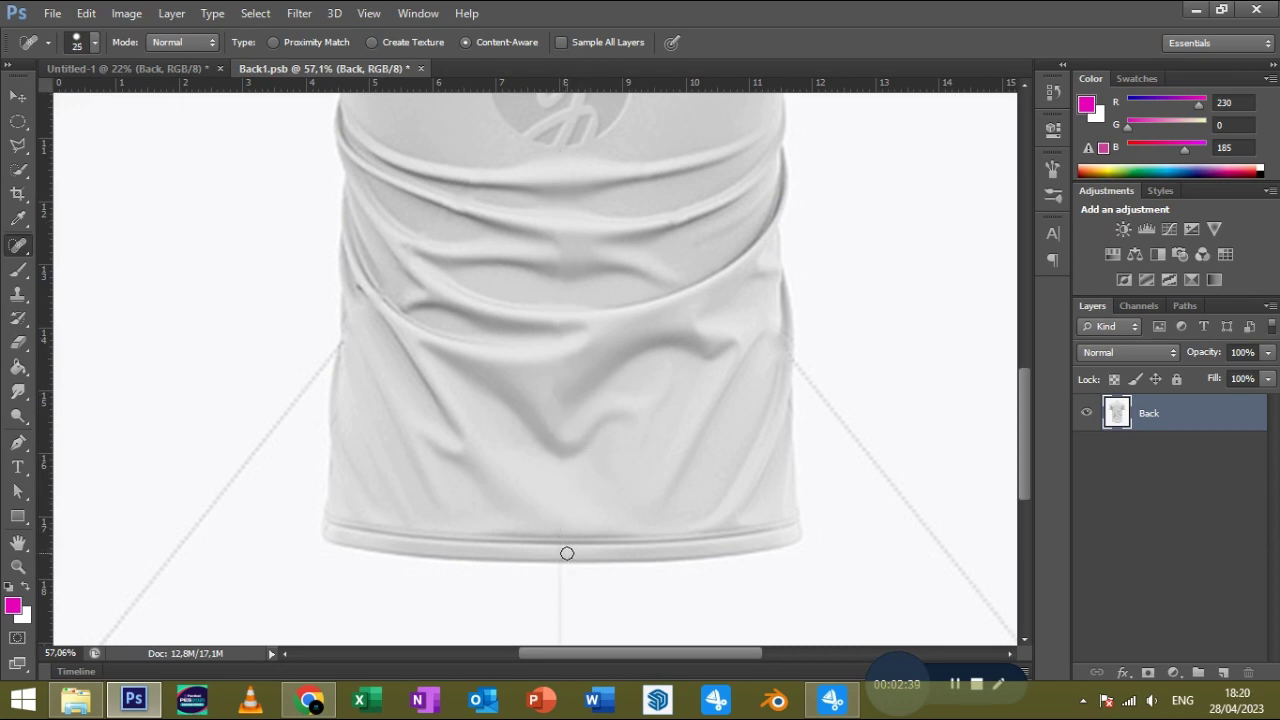
Erase the round watermark logo with a circular selection and Content-Aware fill.
scroll(643, 466, "down", 1)
scroll(643, 466, "down", 1)
key("m")
left_click_drag(538, 212, 637, 338)
right_click(627, 270)
left_click(682, 534)
key("Return")
key("ctrl+d")
Heal away a remaining crease across the back.
scroll(571, 280, "up", 1)
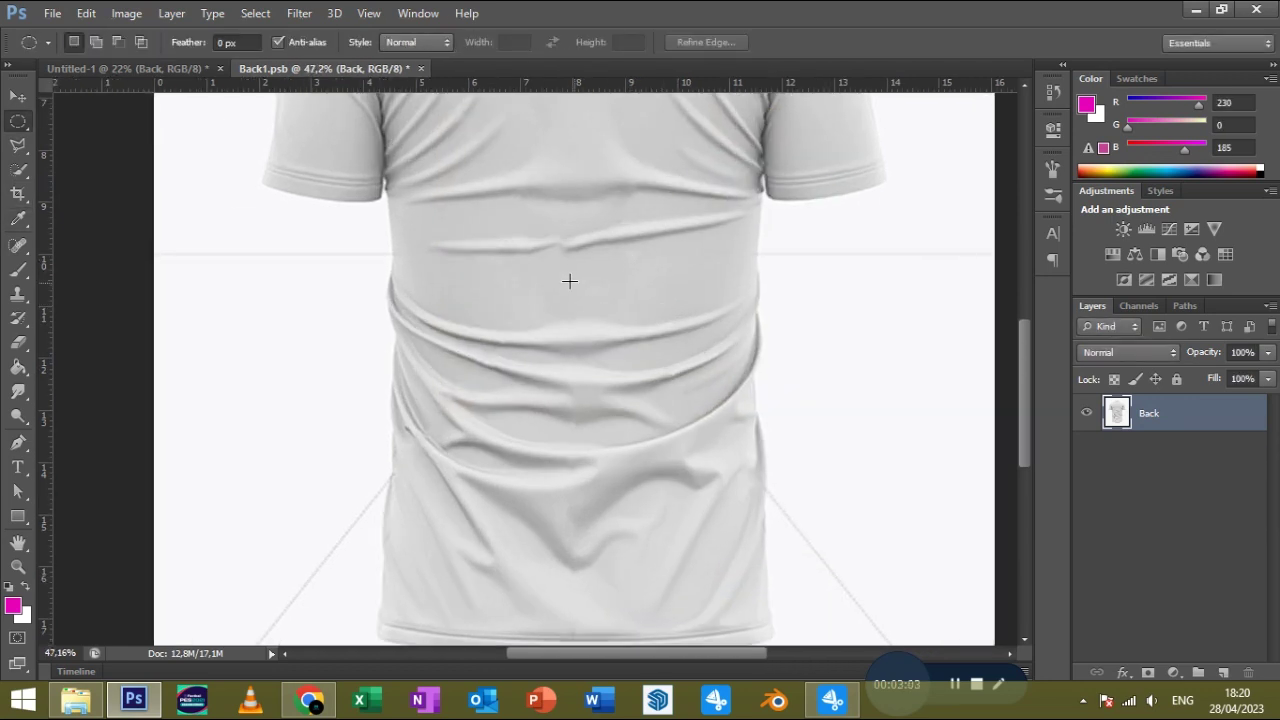
key("j")
left_click_drag(578, 252, 545, 245)
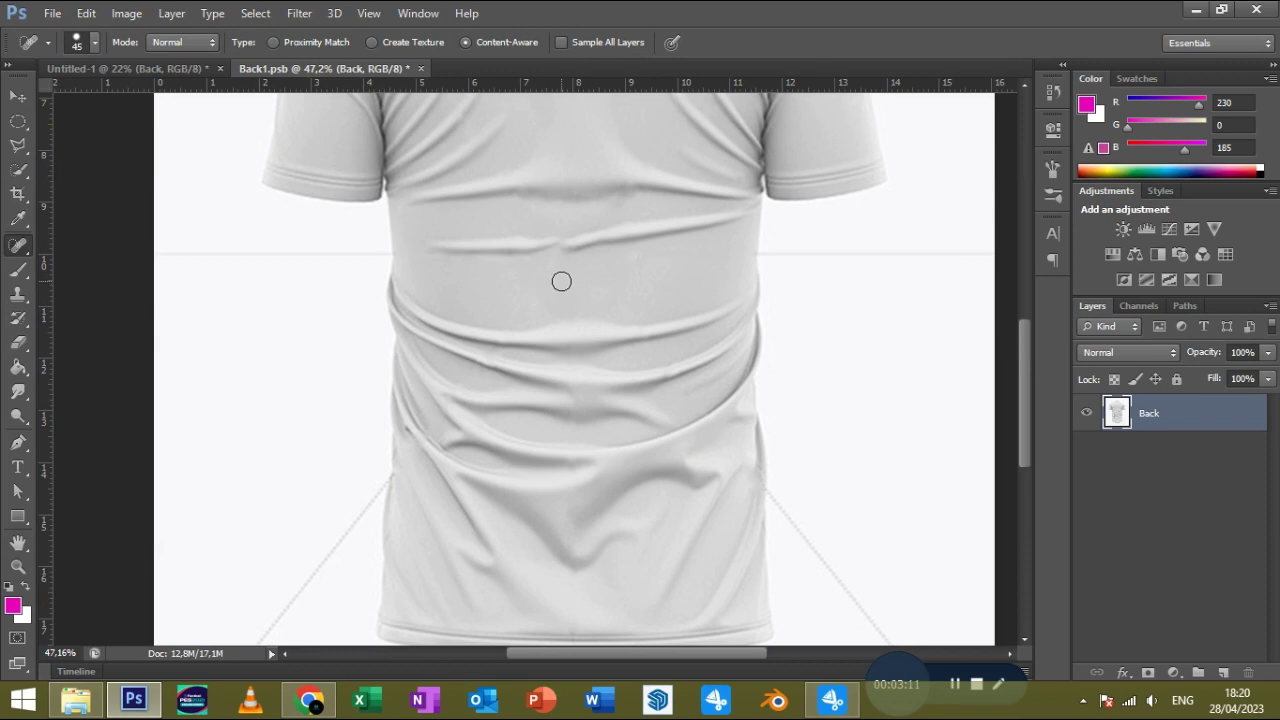
scroll(660, 260, "down", 3)
Start the back-shirt pen path at the hem and trace up the left side and left sleeve.
key("p")
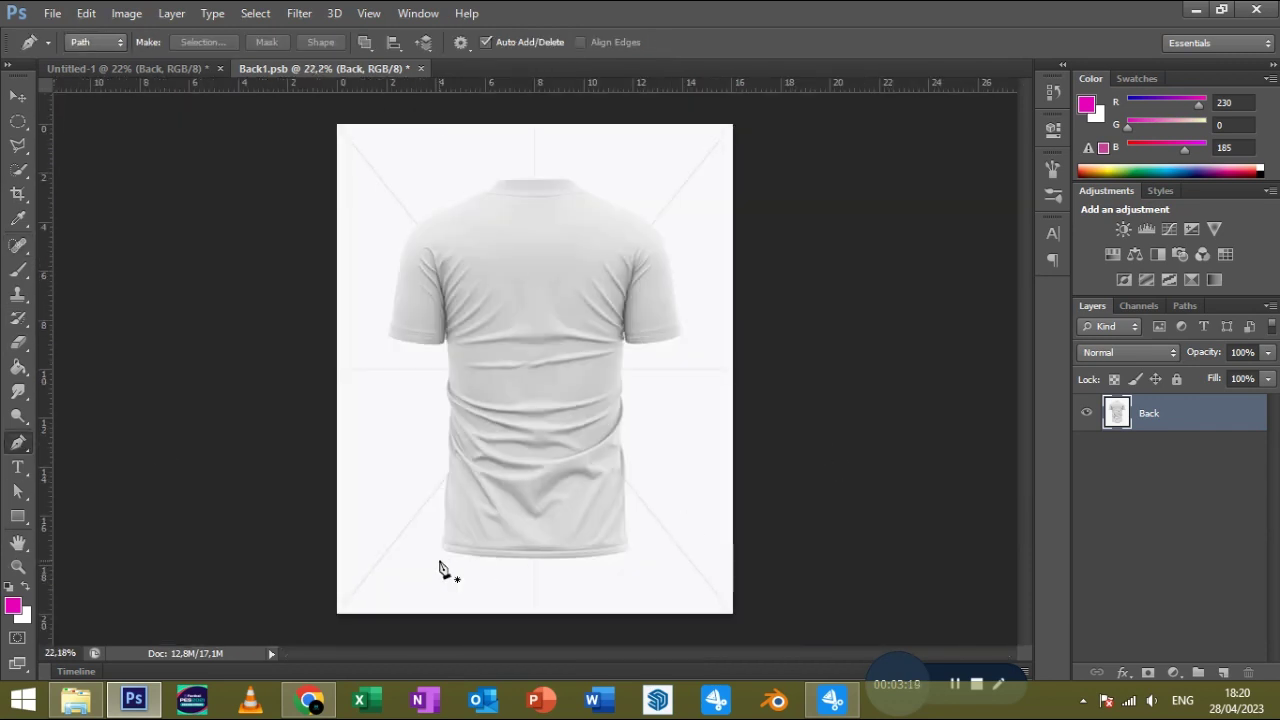
scroll(437, 569, "up", 5)
left_click(430, 575)
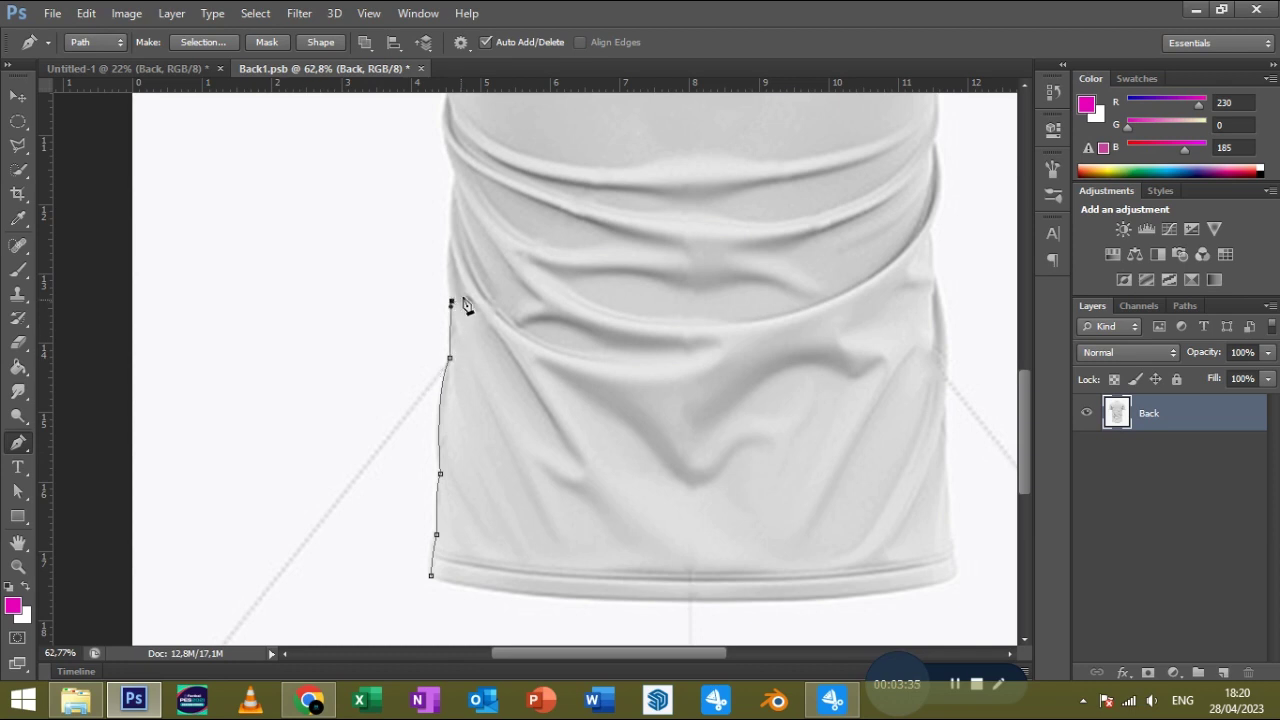
scroll(465, 305, "up", 3)
left_click_drag(467, 389, 477, 375)
left_click_drag(470, 331, 477, 324)
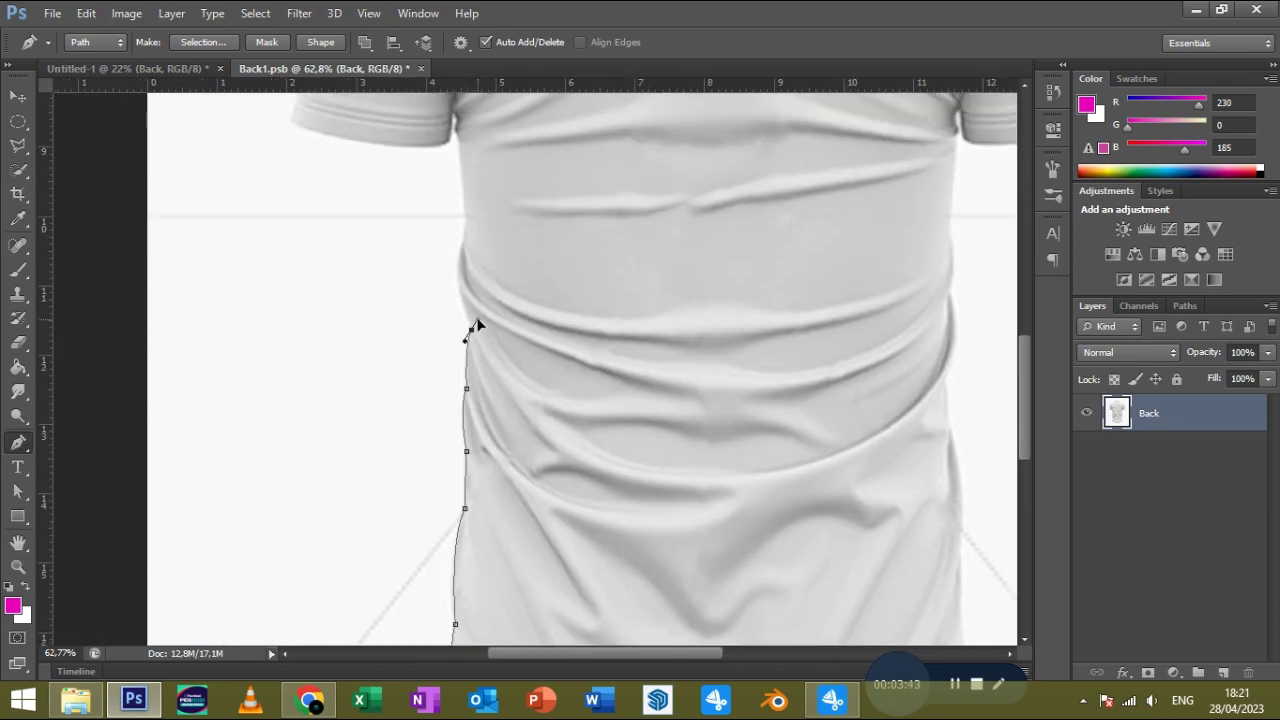
scroll(465, 245, "up", 4)
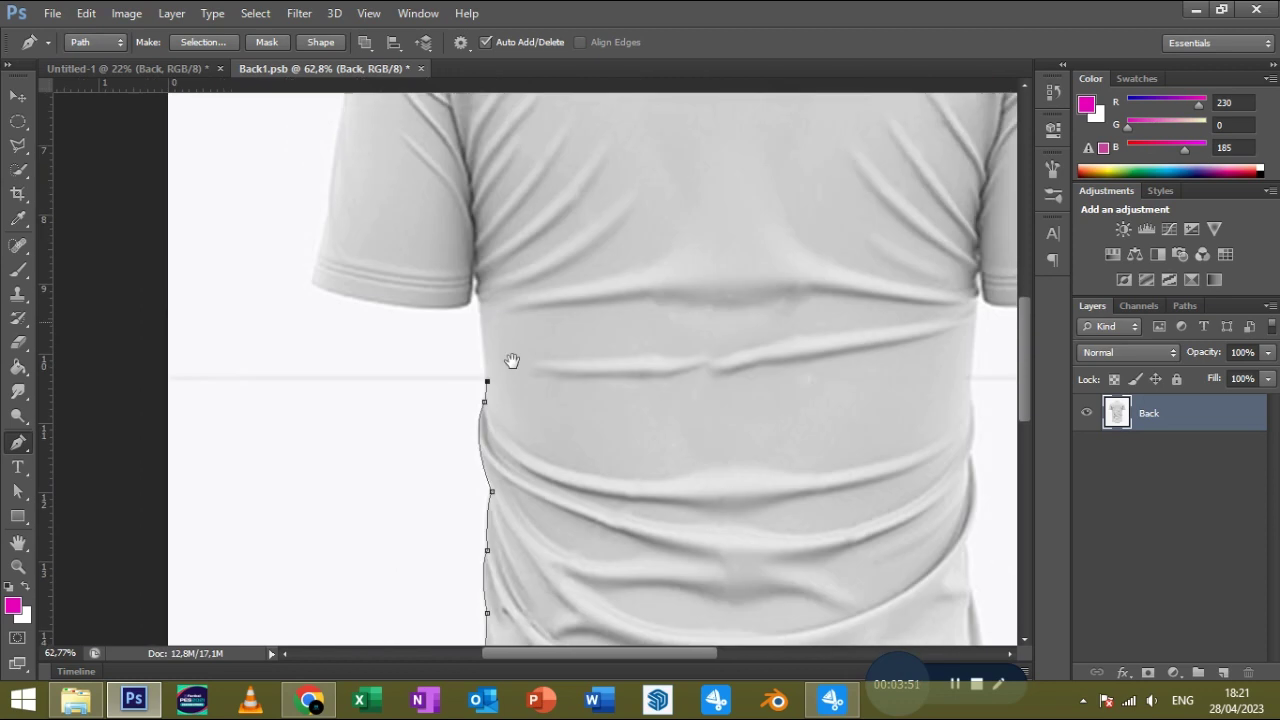
left_click(484, 328)
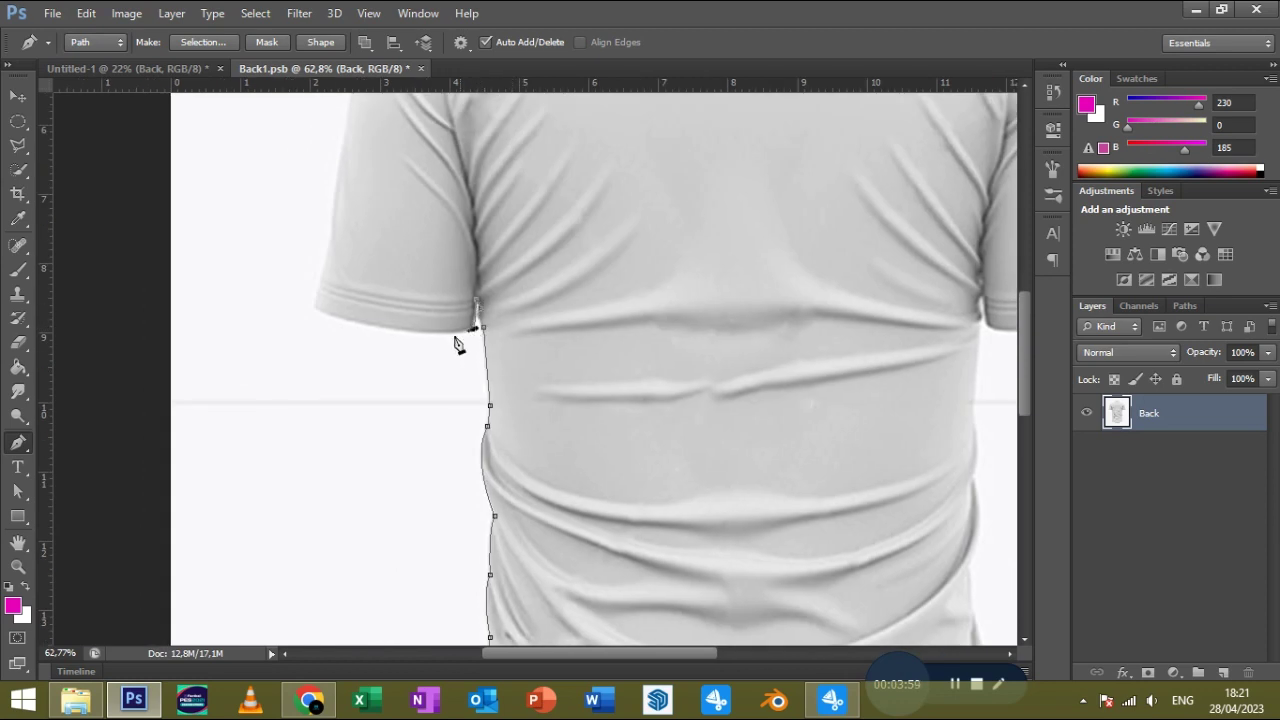
left_click_drag(313, 309, 315, 316)
scroll(330, 294, "up", 4)
scroll(330, 294, "left", 2)
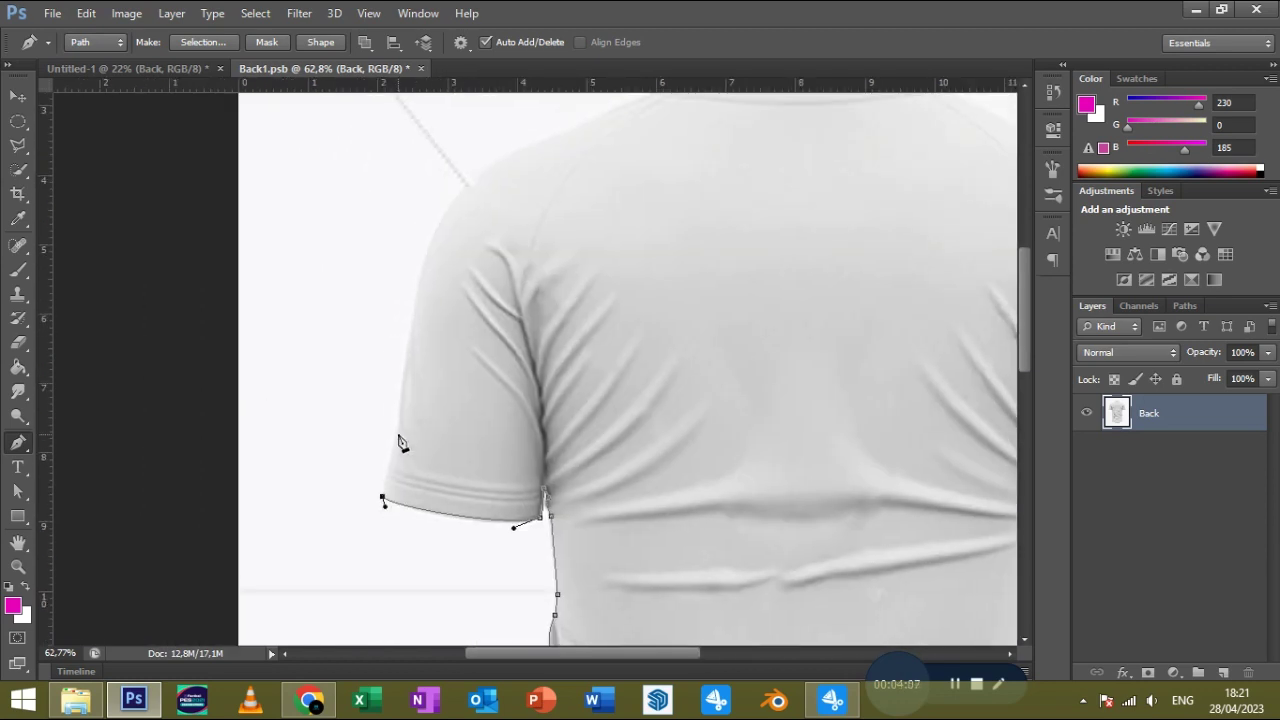
left_click_drag(412, 339, 419, 322)
Continue the path over the left shoulder and across the top of the collar.
scroll(430, 360, "up", 3)
scroll(445, 358, "right", 1)
left_click_drag(443, 279, 458, 267)
scroll(498, 390, "up", 4)
scroll(498, 390, "right", 3)
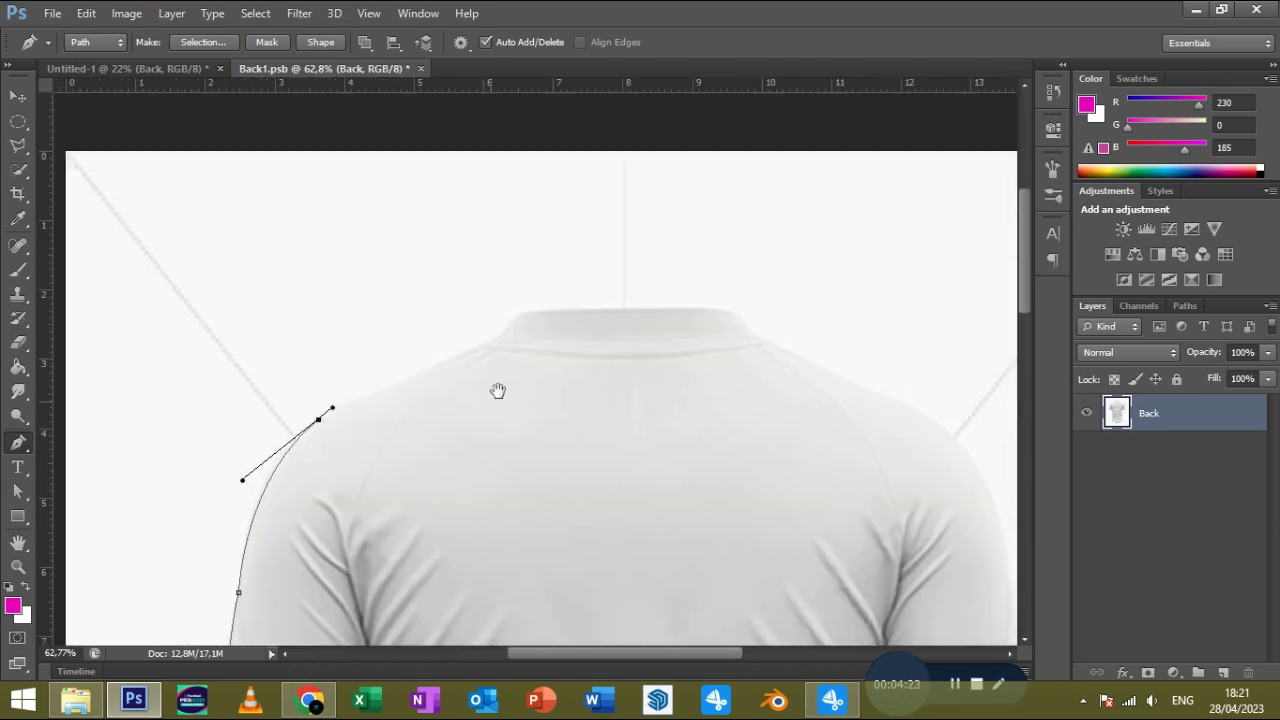
left_click_drag(485, 347, 493, 341)
left_click_drag(575, 329, 544, 359)
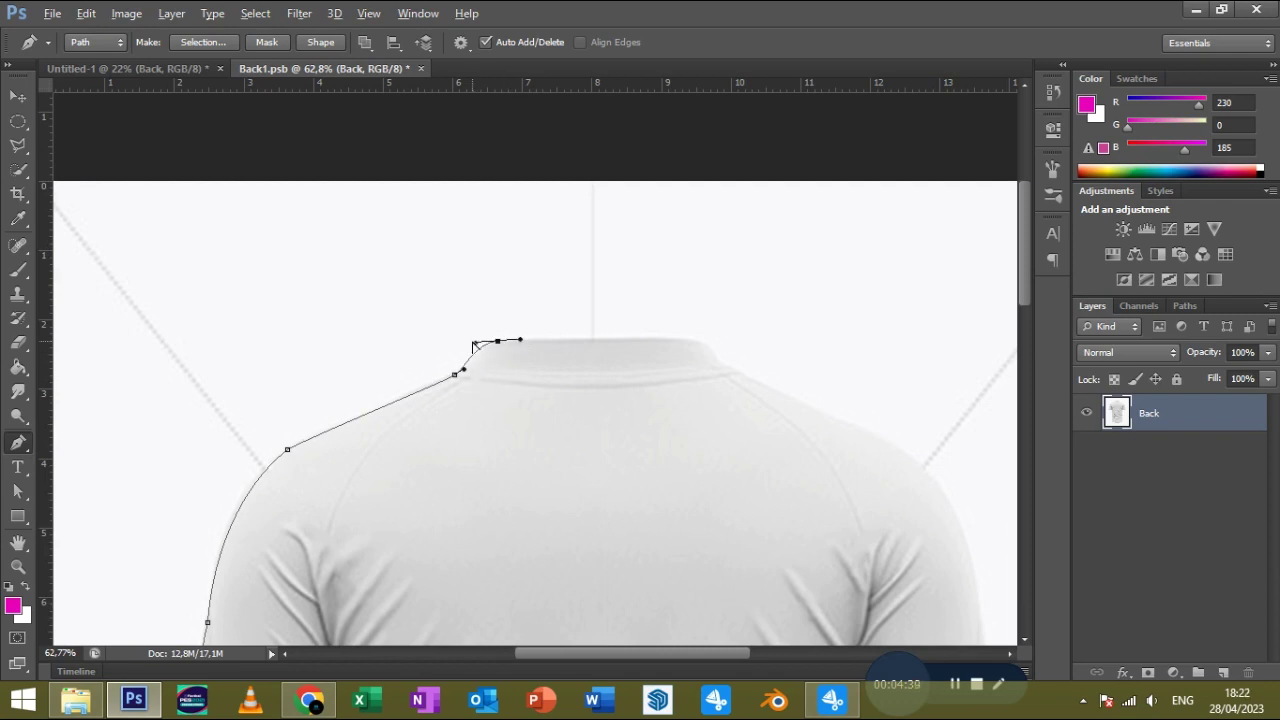
scroll(595, 383, "right", 3)
left_click_drag(566, 338, 528, 337)
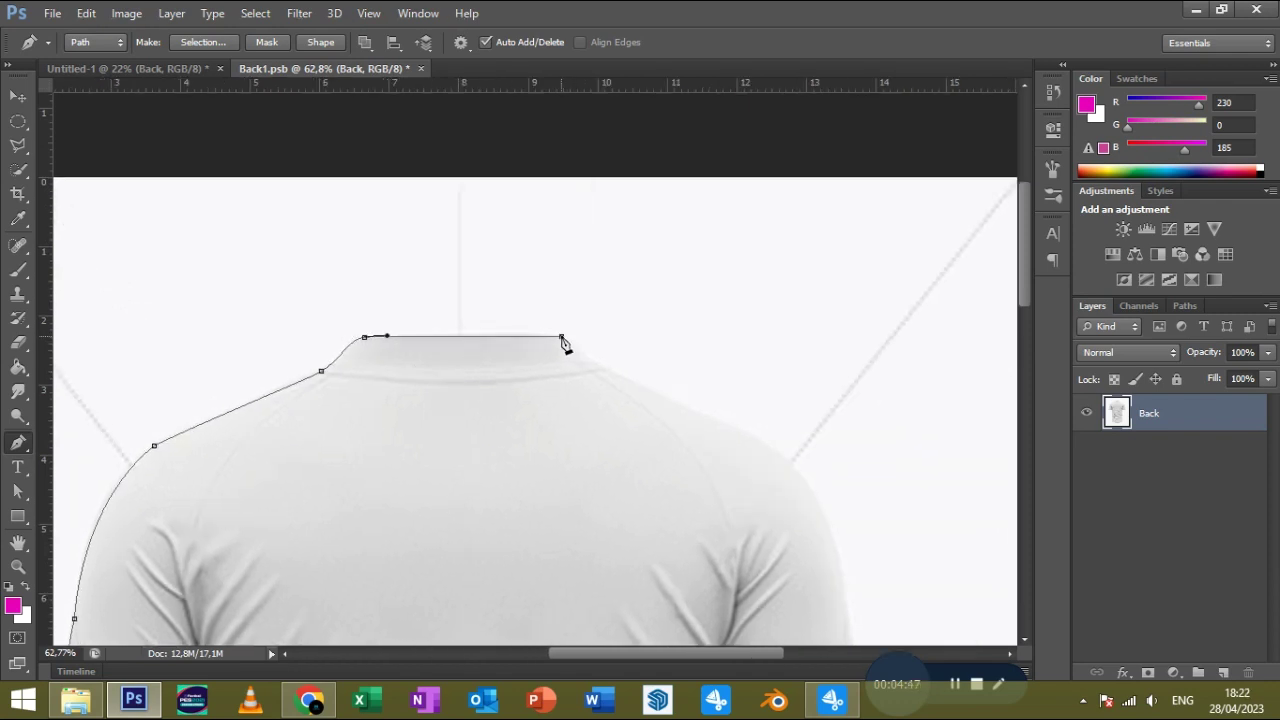
left_click(606, 371)
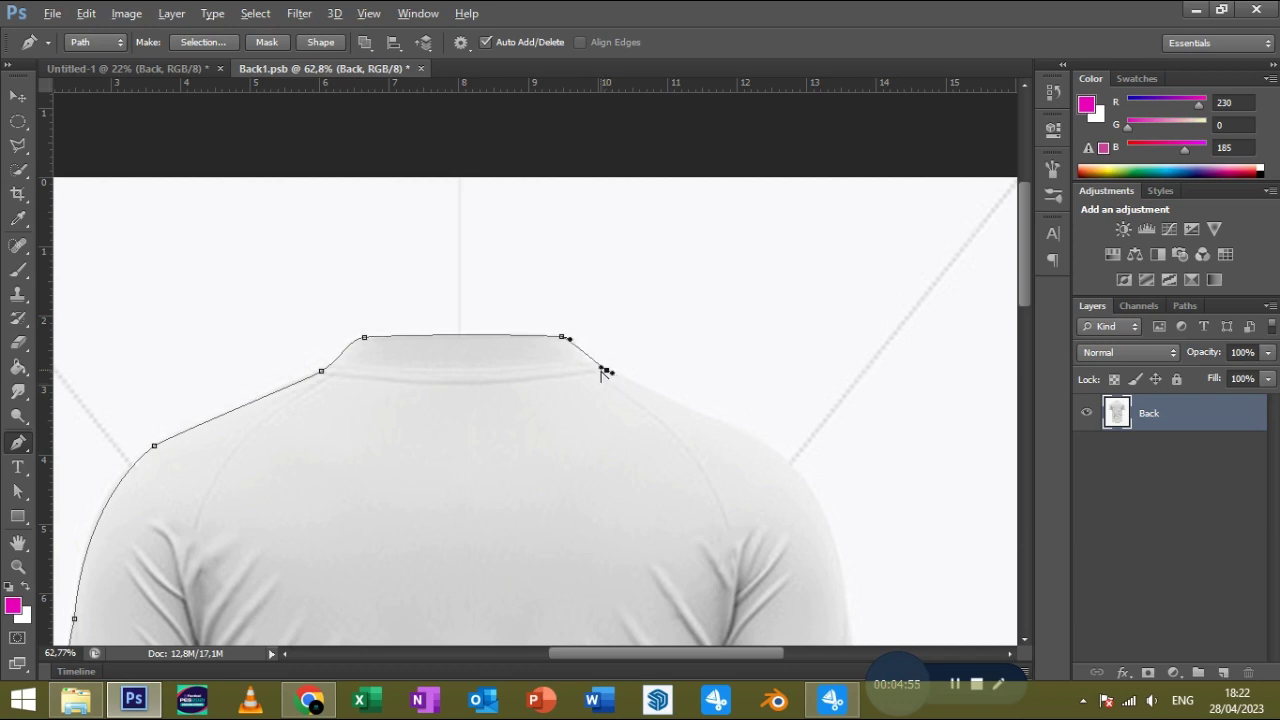
Trace the right shoulder and right sleeve down to the right armpit.
scroll(660, 390, "down", 2)
scroll(660, 390, "right", 3)
left_click_drag(642, 364, 666, 381)
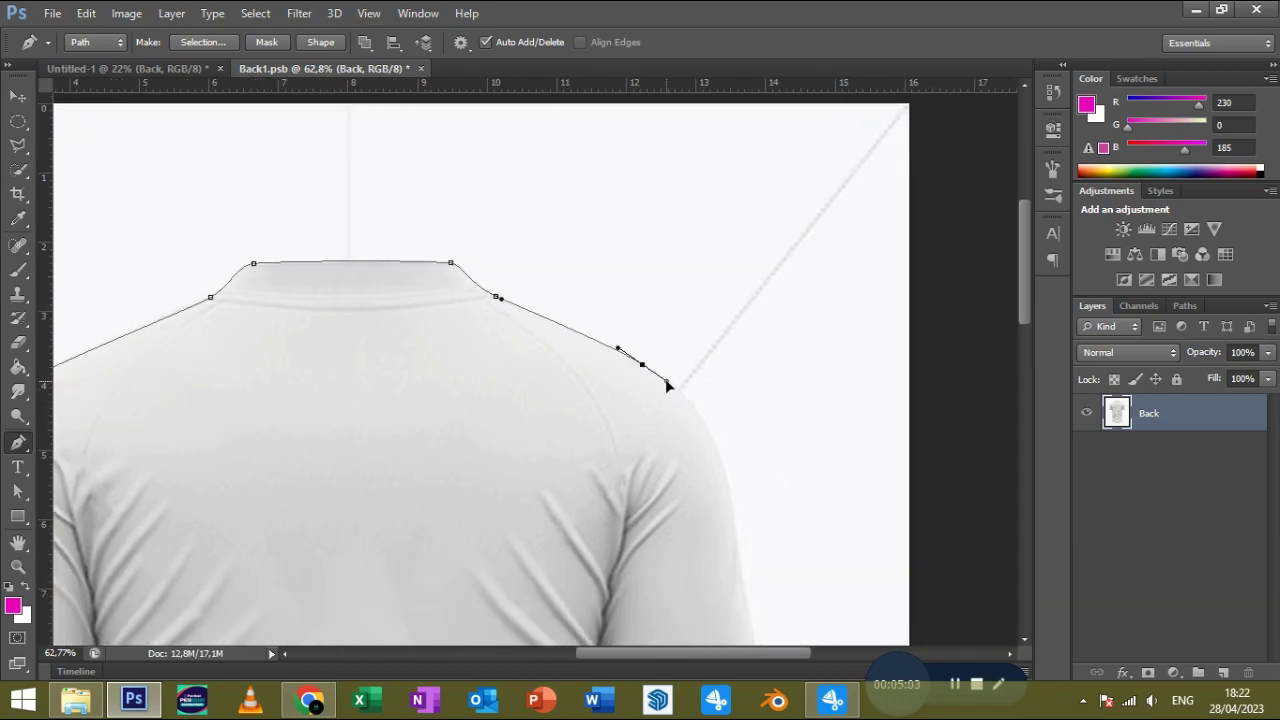
left_click_drag(629, 444, 564, 348)
left_click_drag(676, 470, 676, 481)
left_click_drag(601, 285, 664, 315)
left_click_drag(703, 612, 701, 594)
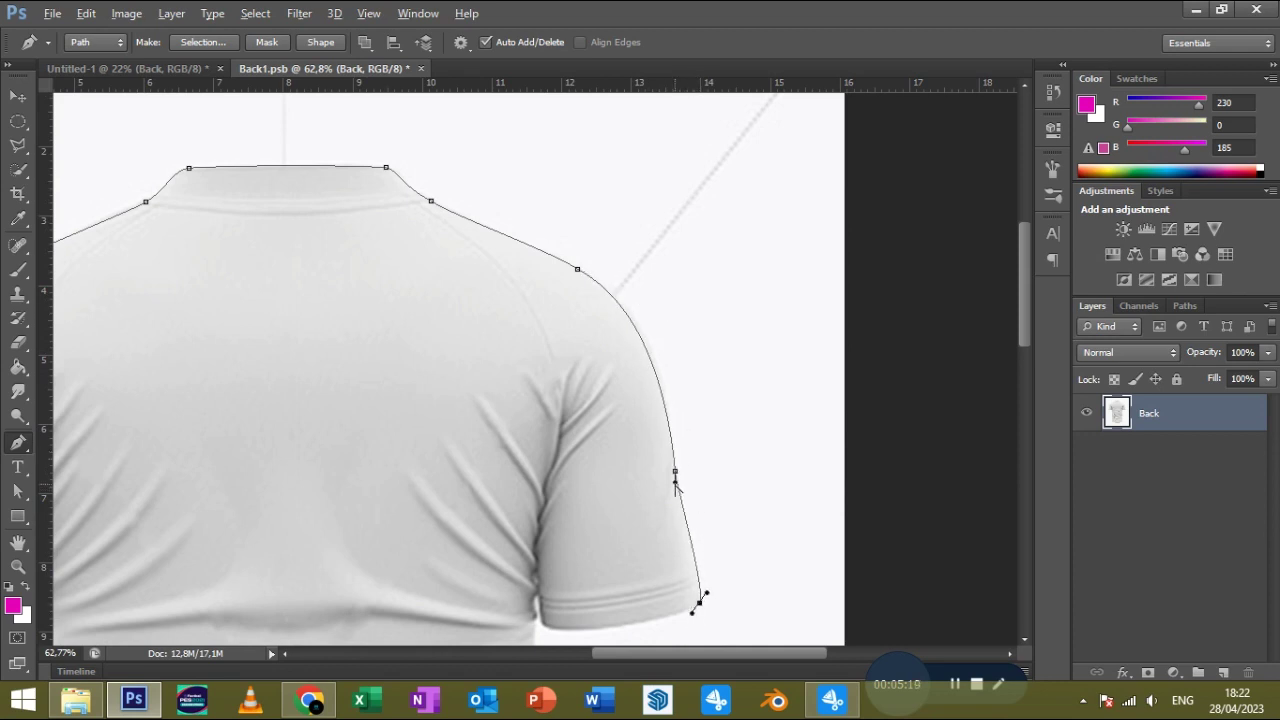
scroll(587, 637, "down", 4)
scroll(587, 637, "left", 2)
left_click_drag(625, 481, 657, 495)
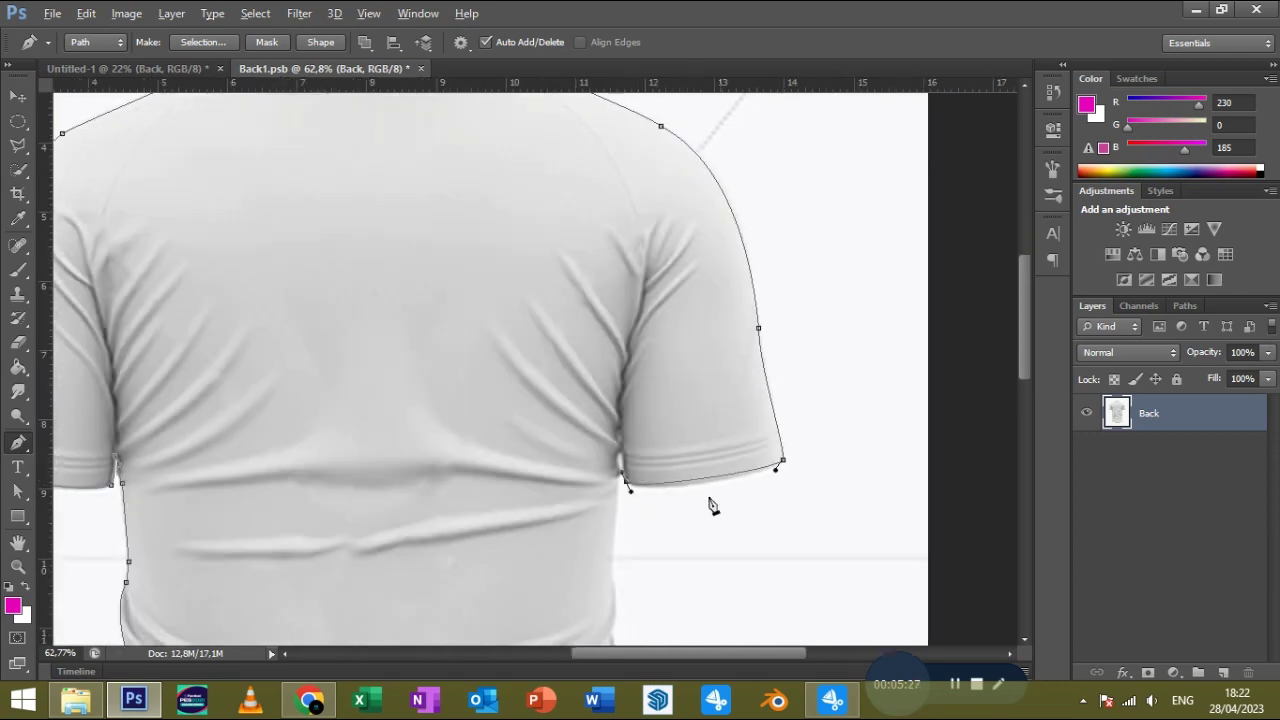
left_click(624, 481, "alt")
Run the path down the right side and along the hem, closing it at the starting anchor.
scroll(630, 484, "down", 2)
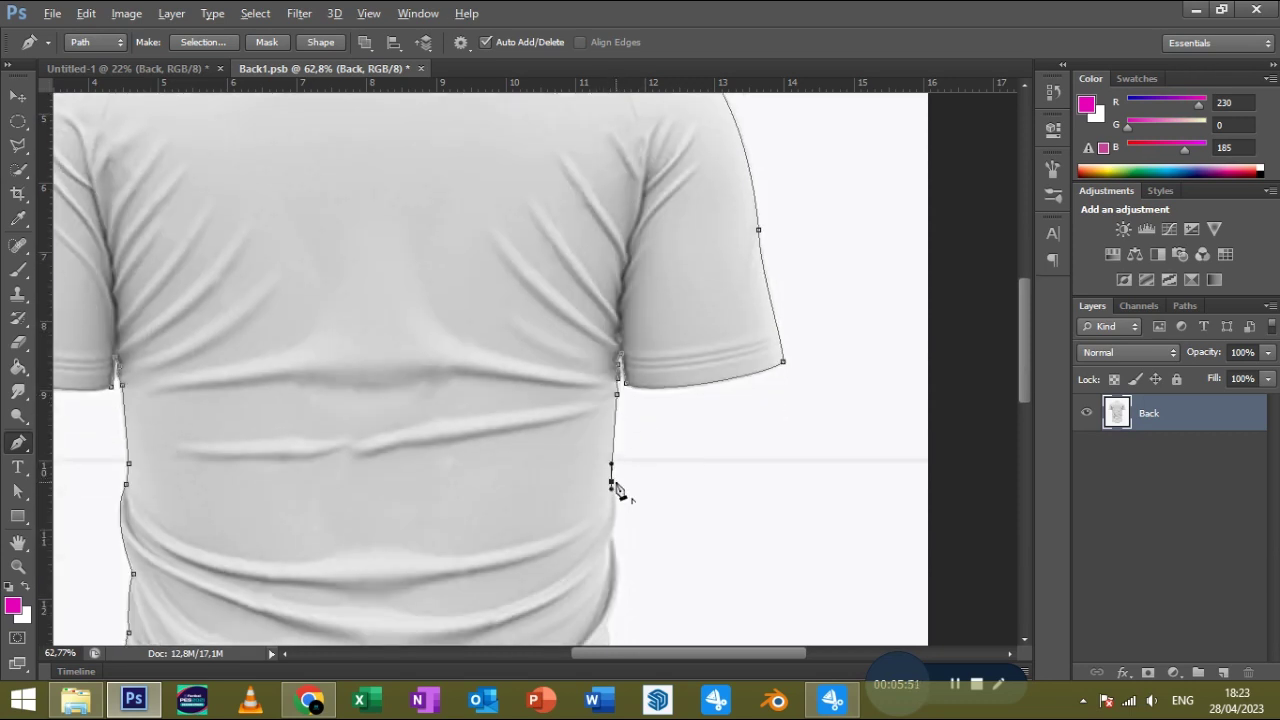
scroll(617, 490, "down", 2)
scroll(597, 400, "down", 2)
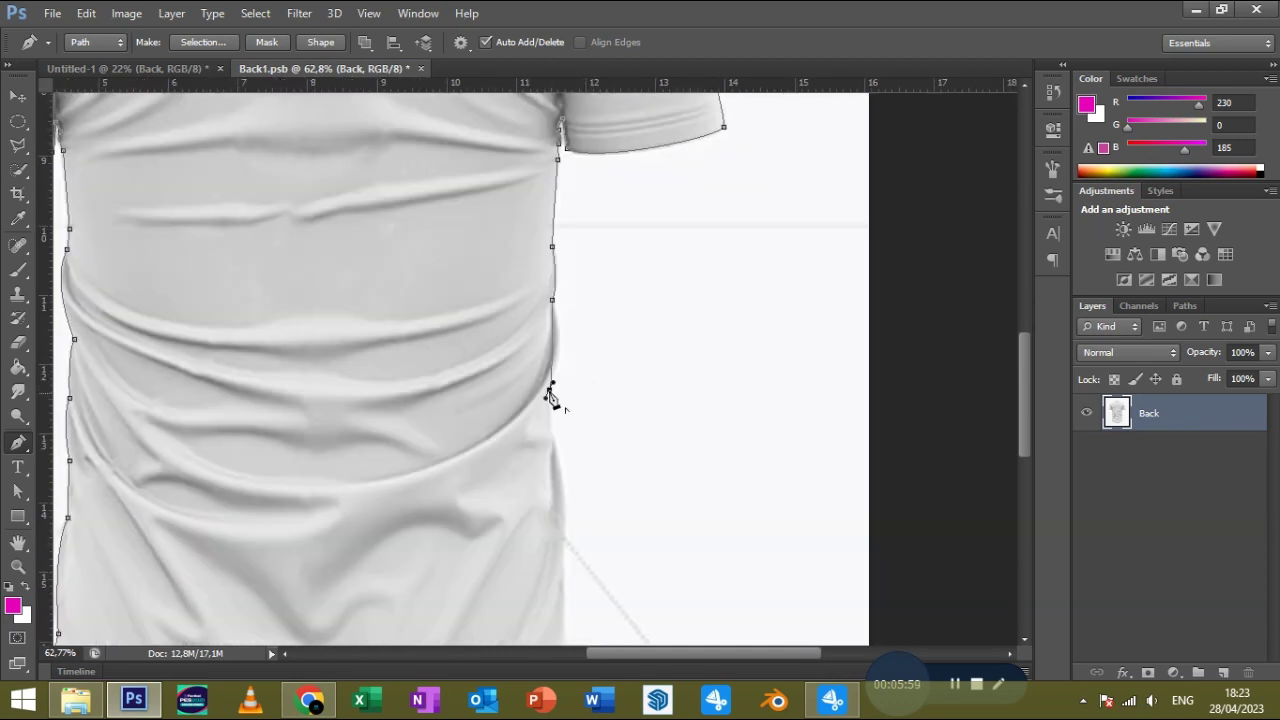
left_click_drag(551, 386, 571, 343)
scroll(571, 343, "down", 2)
left_click(542, 315)
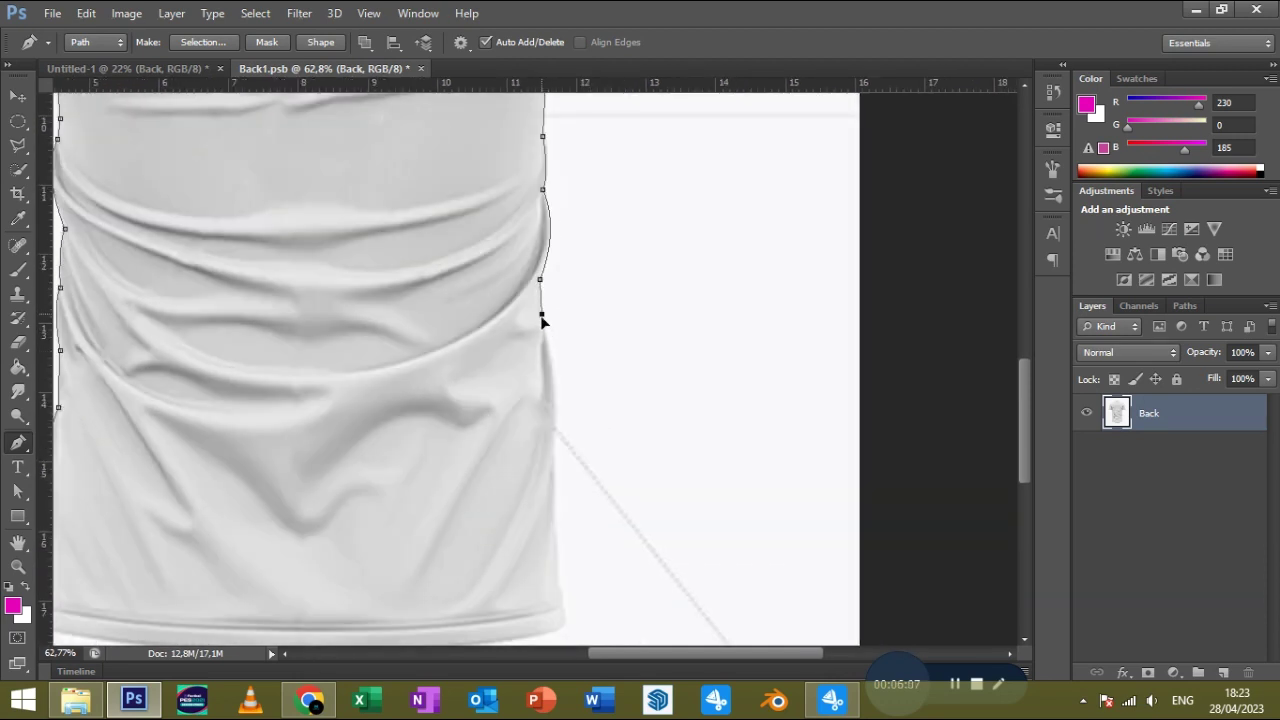
left_click(557, 447)
scroll(587, 368, "down", 2)
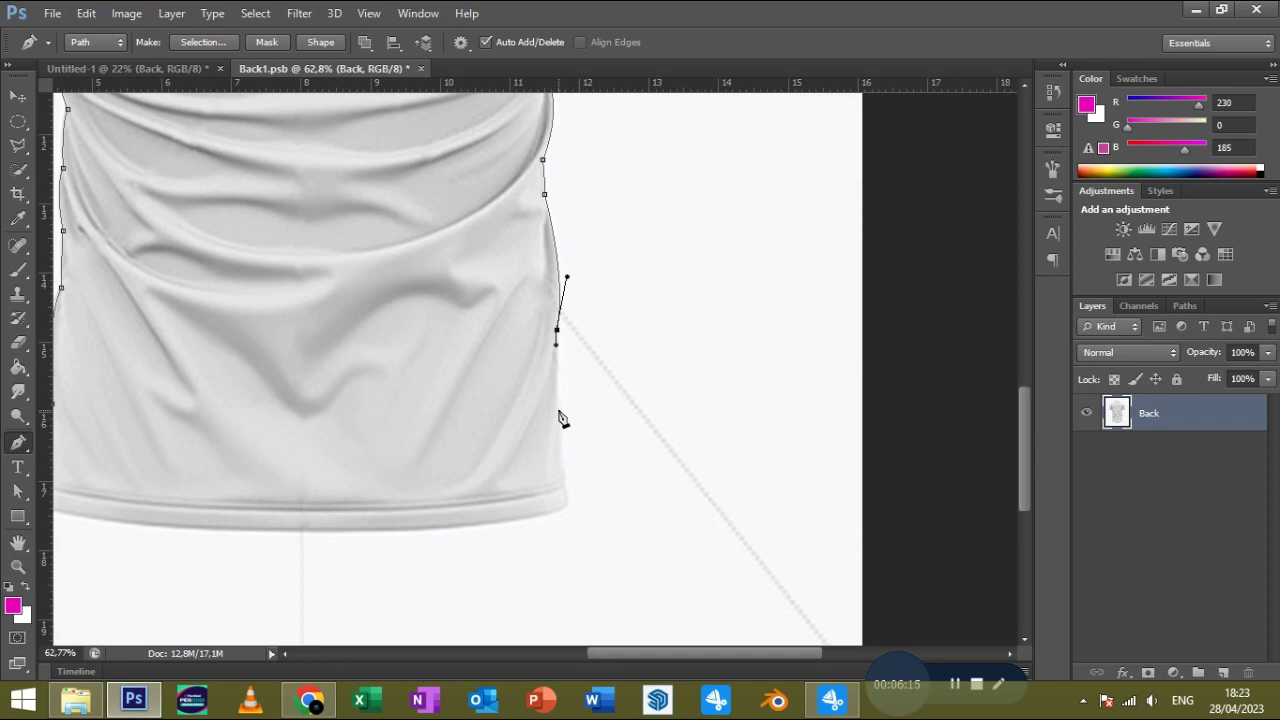
left_click(557, 411)
left_click_drag(563, 506, 560, 512)
scroll(580, 530, "left", 3)
left_click_drag(452, 530, 466, 530)
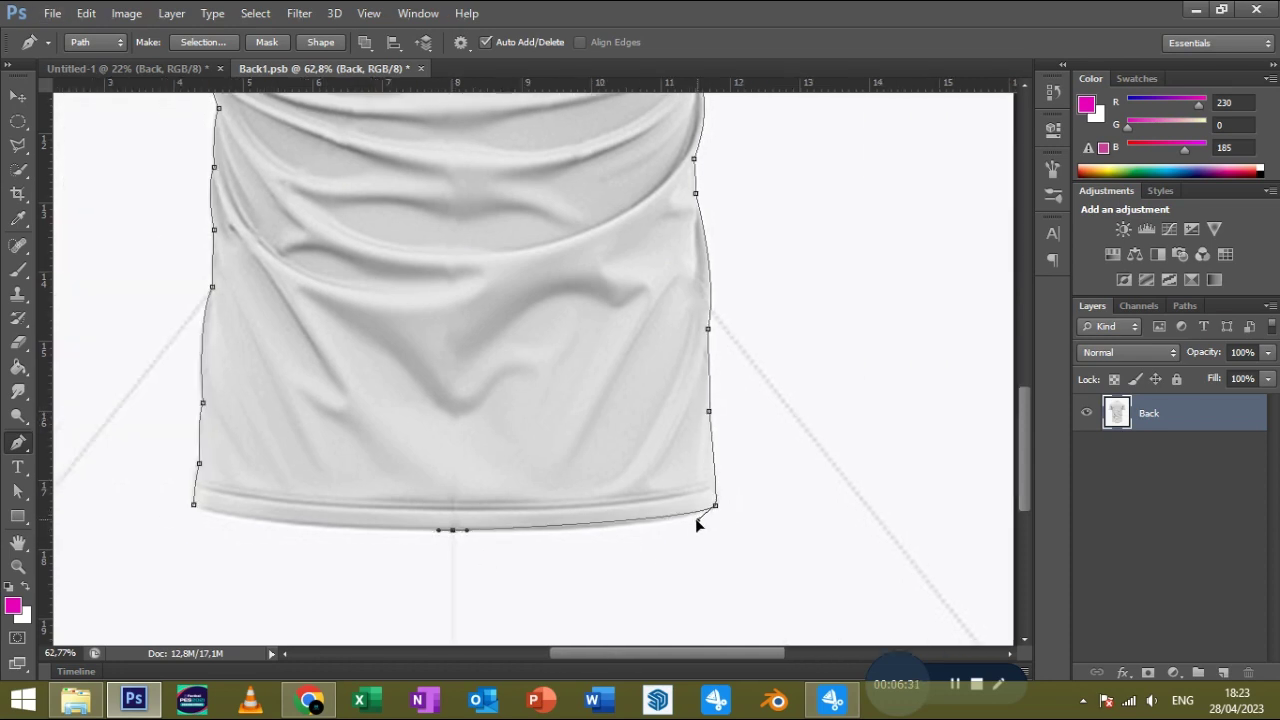
scroll(555, 542, "left", 3)
left_click_drag(336, 504, 300, 480)
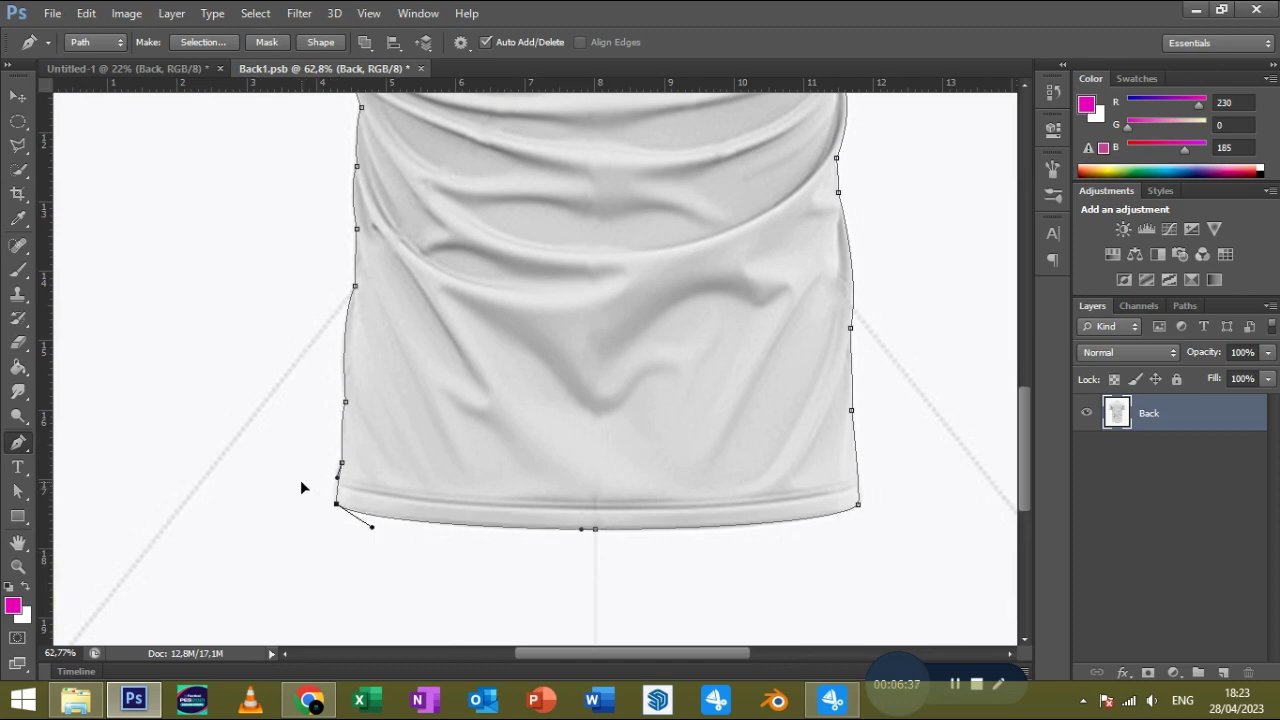
Load the shirt path as a selection, copy it onto Layer 1, and duplicate that layer.
left_click(225, 46)
key("Return")
key("ctrl+j")
key("ctrl+j")
key("ctrl+j")
key("ctrl+0")
Darken the copy with Brightness -150 and a Curves black-point adjustment.
left_click(126, 13)
left_click(370, 61)
type("-150")
key("Return")
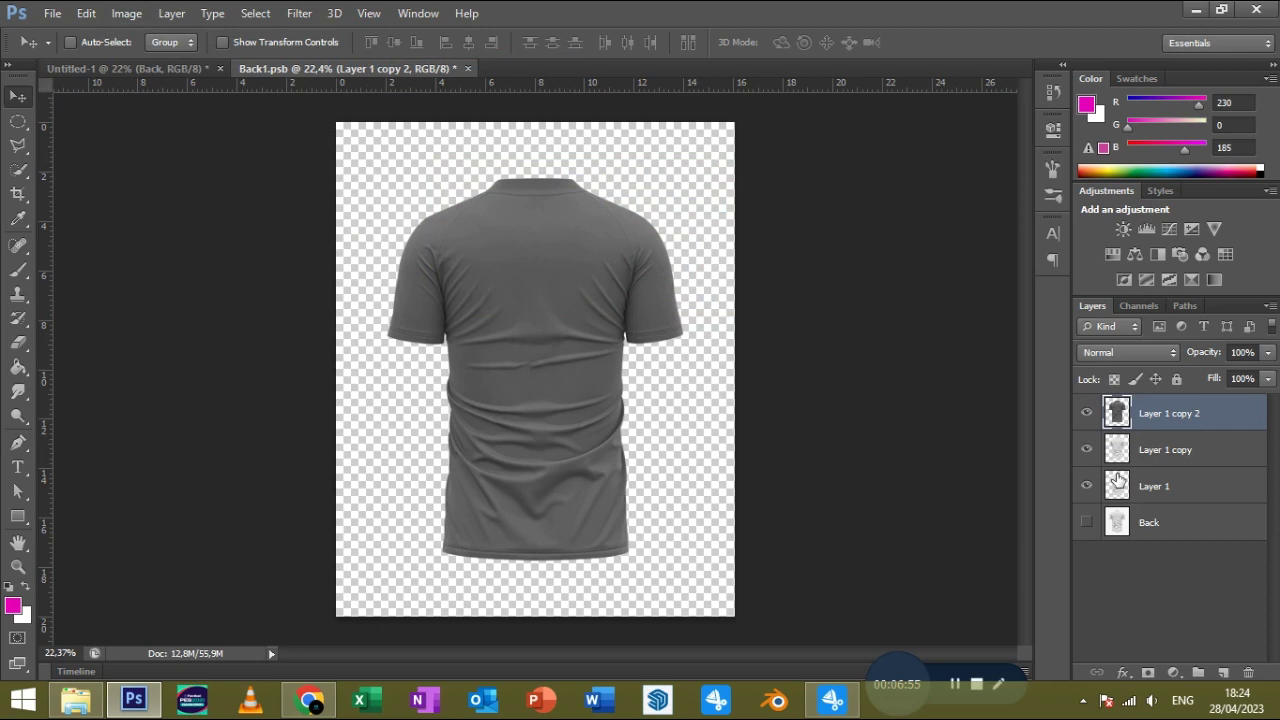
key("ctrl+m")
left_click_drag(732, 404, 800, 404)
left_click(1051, 117)
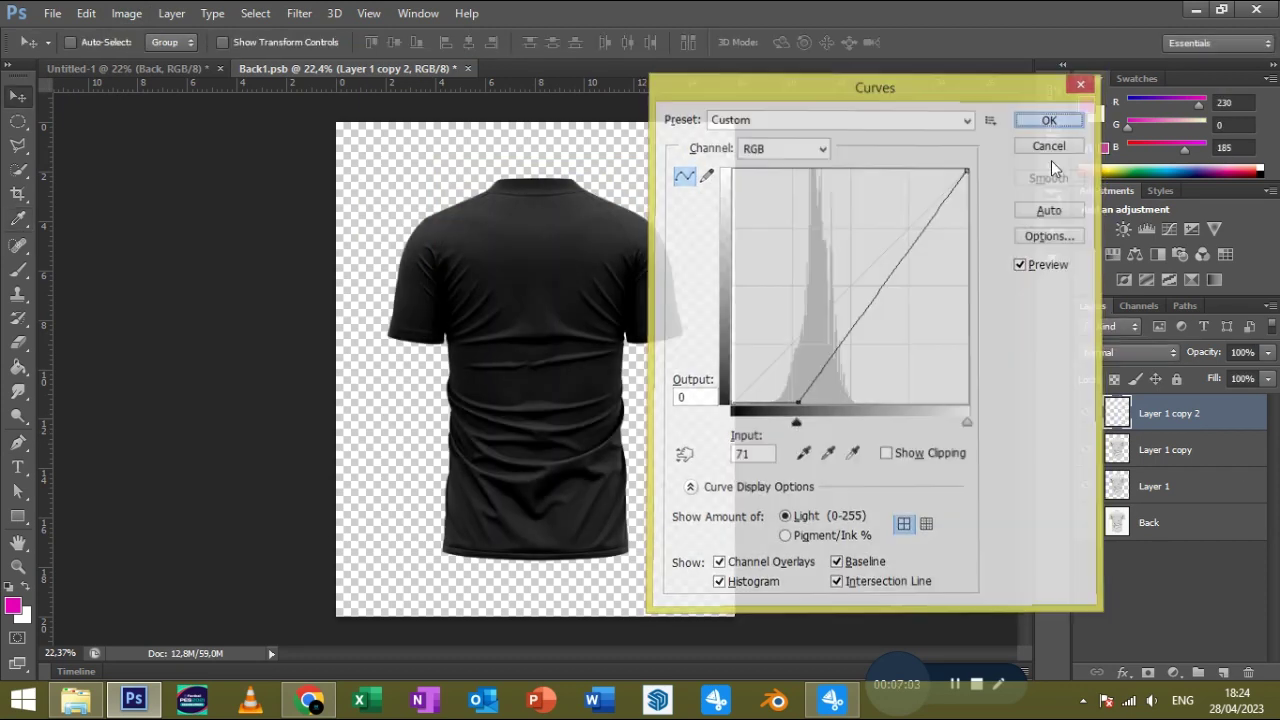
Set the darkened copies to Screen blending and group them into a group named 'Fix'.
left_click(1135, 352)
left_click(1090, 159)
left_click(1150, 449)
left_click(1135, 352)
left_click(1155, 414, "ctrl")
key("ctrl+g")
double_click(1148, 405)
type("Fix")
key("Return")
left_click(1153, 436)
Begin a new pen path on the body's left side, tracing up the left raglan seam to the collar.
left_click(18, 443)
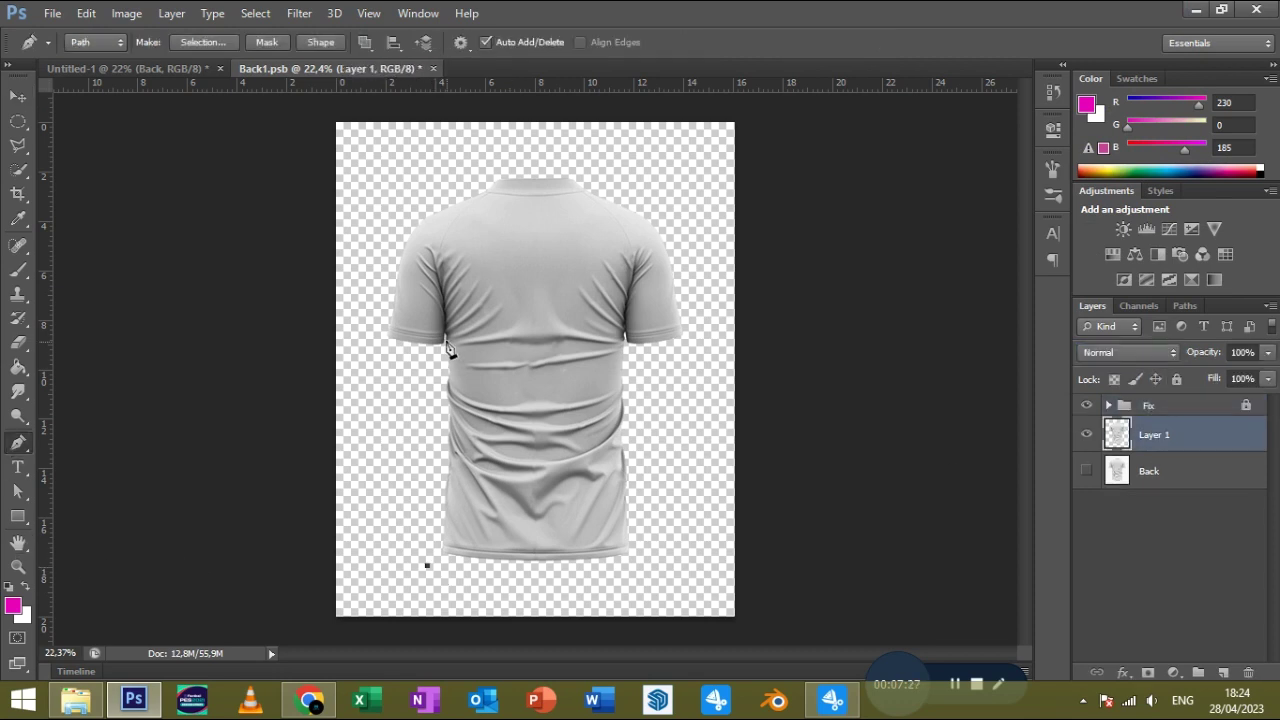
left_click(427, 560)
left_click(444, 343)
scroll(470, 376, "up", 8)
scroll(468, 372, "up", 2)
scroll(434, 430, "up", 3)
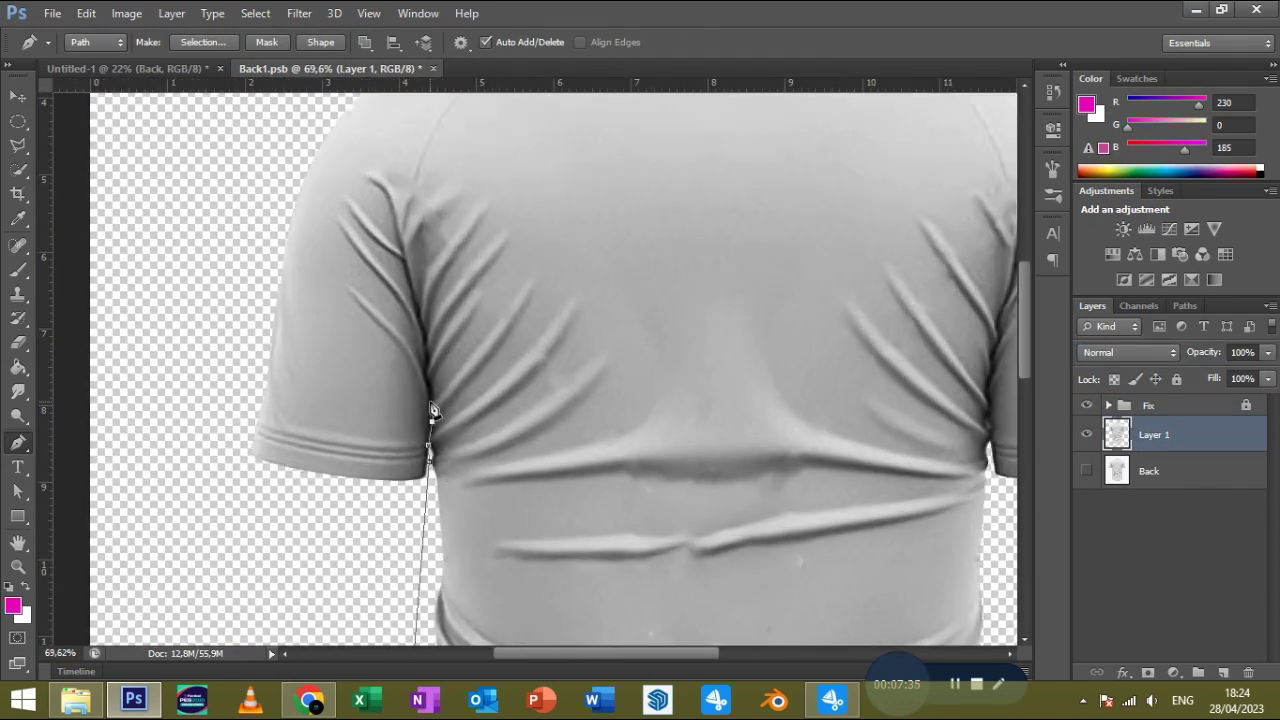
left_click_drag(432, 401, 428, 374)
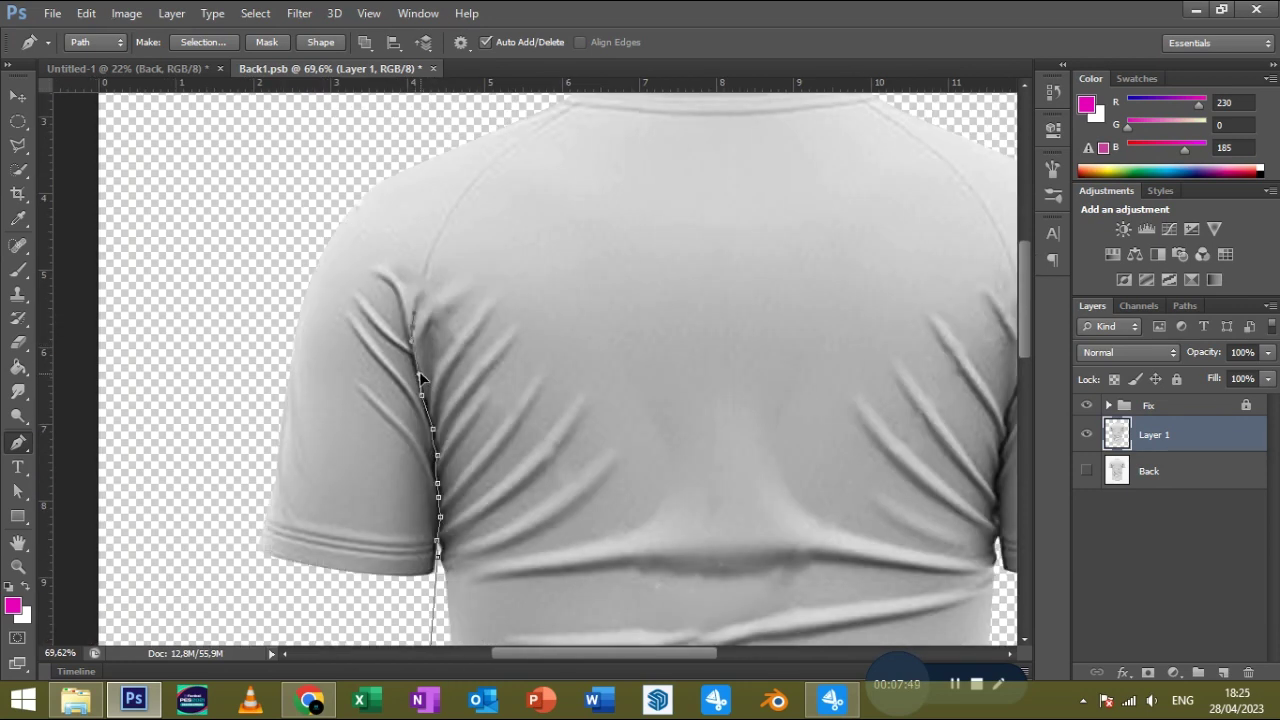
scroll(540, 280, "up", 3)
left_click(553, 224)
left_click_drag(553, 224, 484, 247)
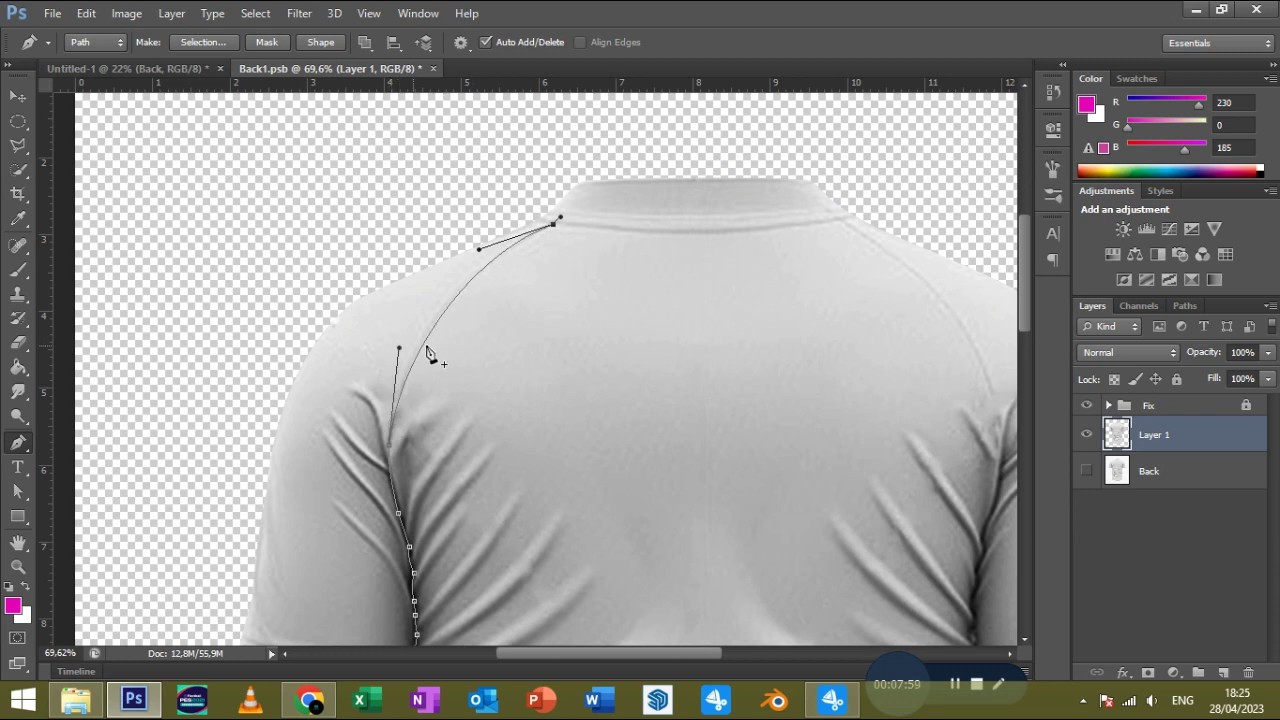
Continue the outline across the collar and down the right raglan seam.
scroll(600, 320, "right", 3)
scroll(600, 320, "up", 1)
left_click_drag(681, 284, 618, 300)
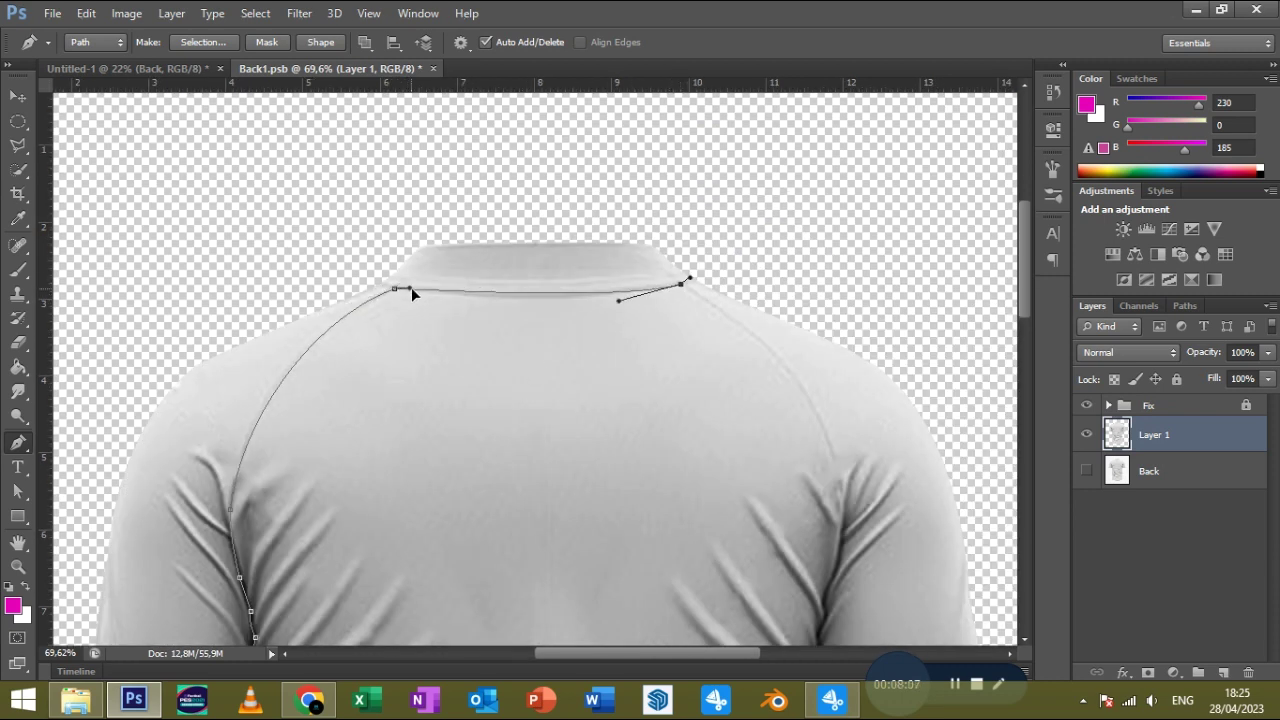
scroll(698, 306, "down", 2)
scroll(698, 306, "right", 2)
left_click_drag(747, 410, 752, 370)
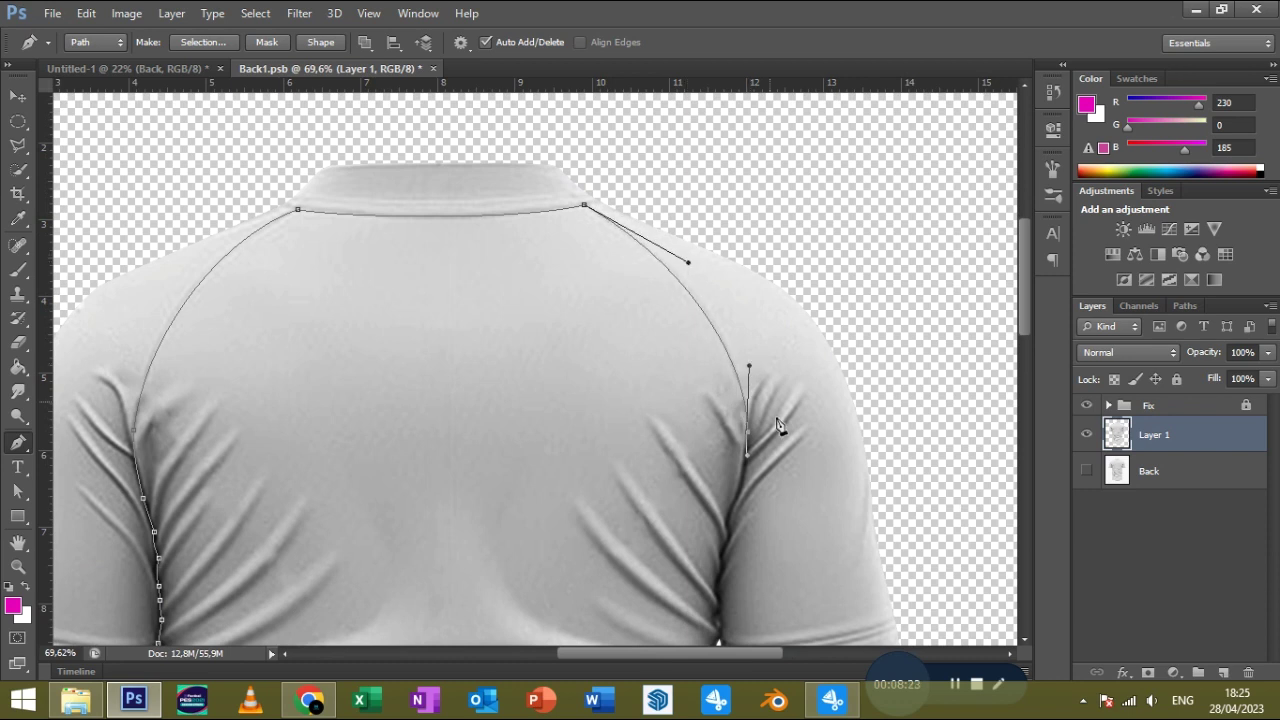
scroll(700, 320, "down", 4)
scroll(700, 320, "right", 1)
left_click_drag(709, 305, 700, 345)
left_click(704, 338)
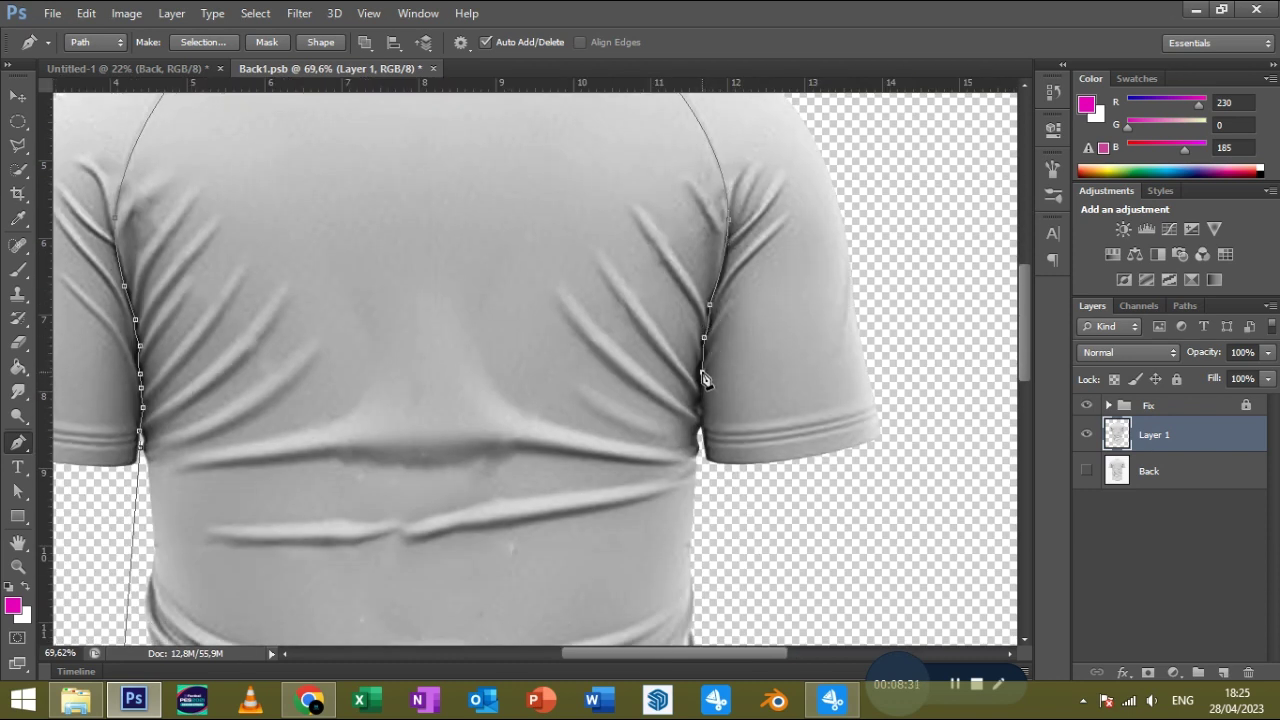
Close the body outline along the hem and convert it into a selection.
scroll(716, 565, "down", 3)
left_click(642, 562)
left_click(440, 553)
left_click(203, 42)
left_click(734, 191)
Add a magenta Solid Color fill layer for the shirt body selection.
key("w")
left_click(1173, 672)
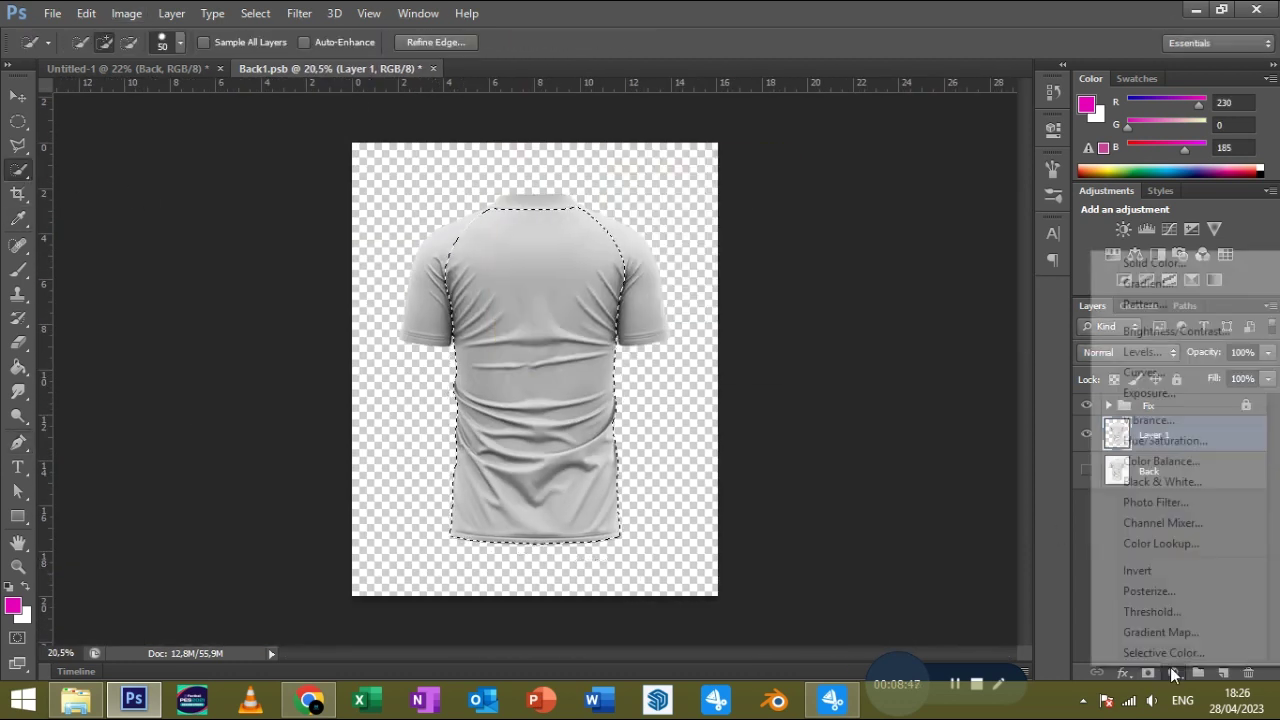
left_click(1120, 262)
left_click(1122, 292)
Pen-trace the left sleeve from the collar and turn the outline into a selection.
left_click(18, 443)
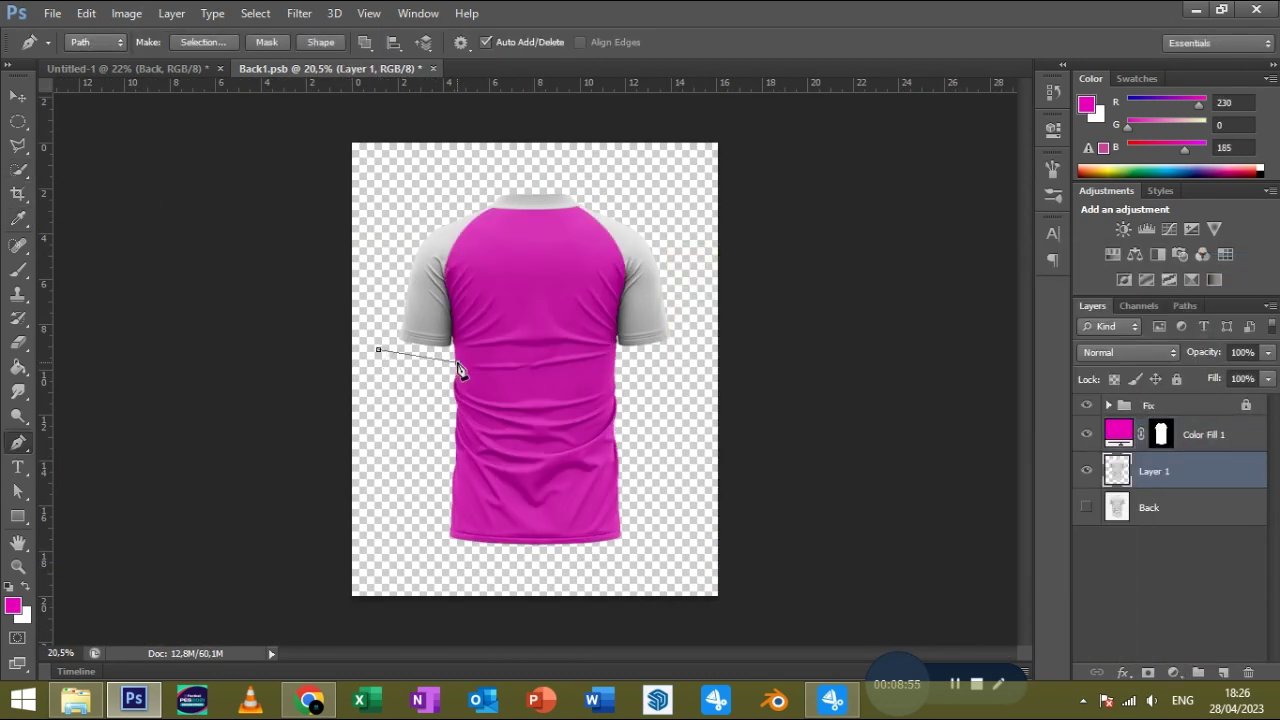
scroll(457, 366, "up", 3)
scroll(443, 271, "down", 2)
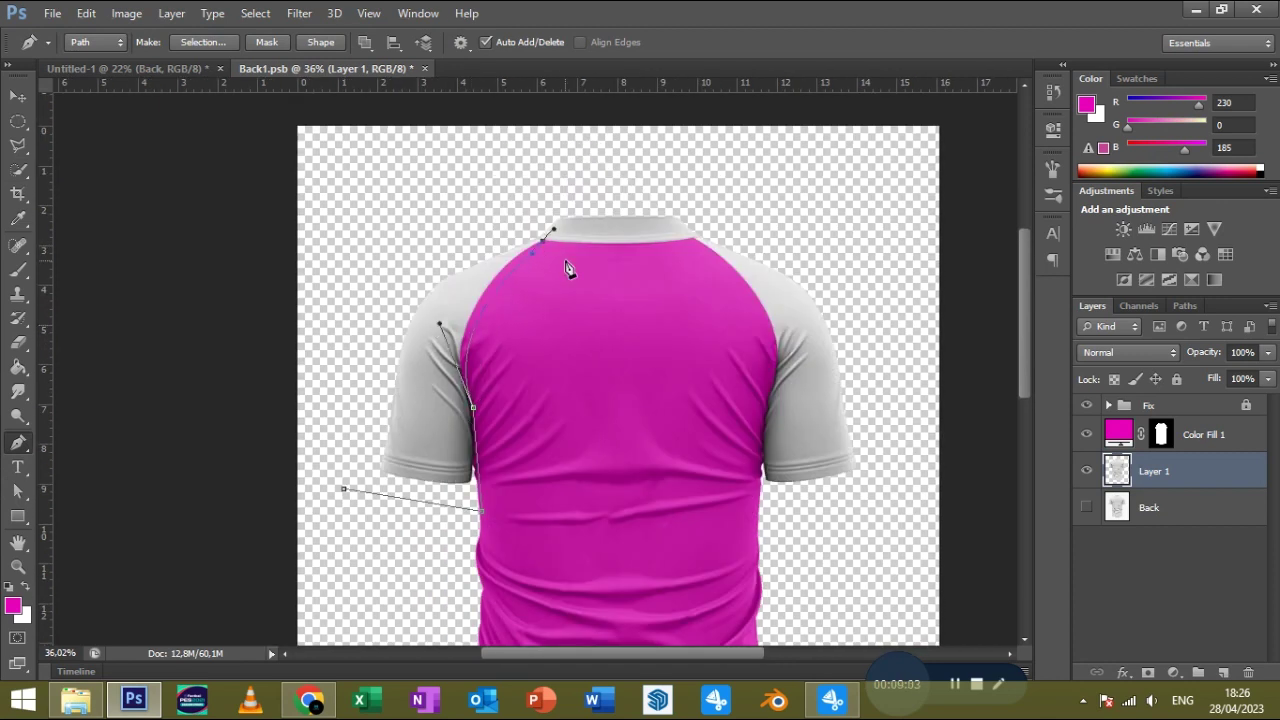
scroll(560, 252, "up", 3)
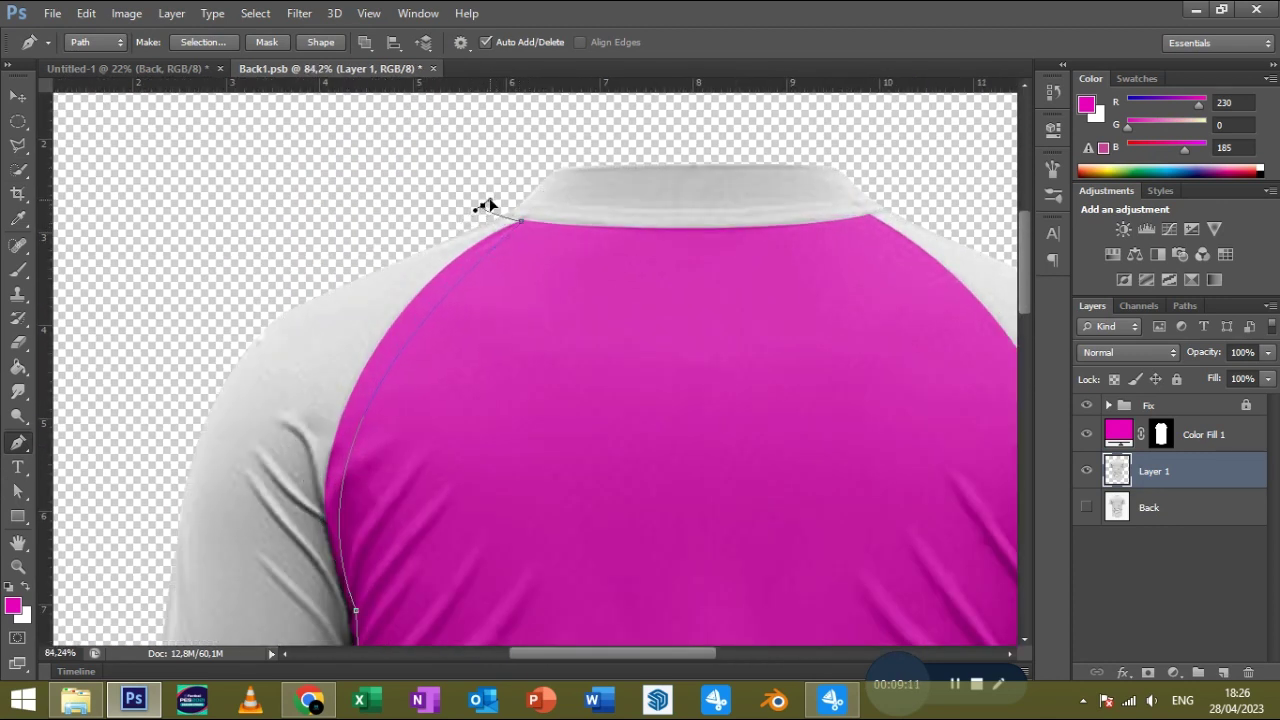
scroll(483, 212, "up", 2)
left_click(529, 219, "ctrl")
scroll(510, 287, "down", 1)
scroll(510, 287, "down", 3)
right_click(309, 486)
left_click(350, 520)
key("Return")
key("w")
Fill the left sleeve selection with a black Solid Color layer.
left_click(1174, 672)
left_click(1123, 268)
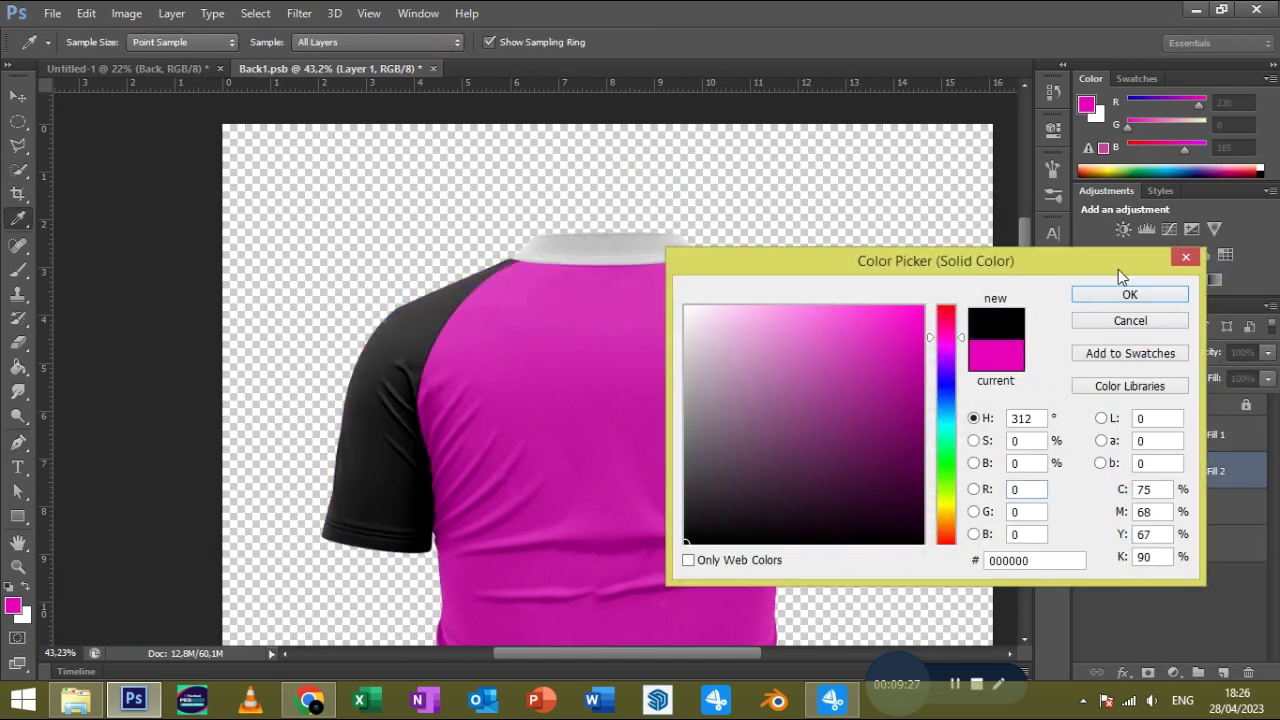
left_click(1129, 291)
left_click(1153, 507)
With Layer 1 reselected, trace the right sleeve up to the collar and make it a selection.
key("p")
left_click(902, 546)
left_click(789, 571)
left_click(700, 266)
scroll(726, 303, "up", 1)
scroll(726, 303, "up", 2)
left_click_drag(699, 193, 707, 178)
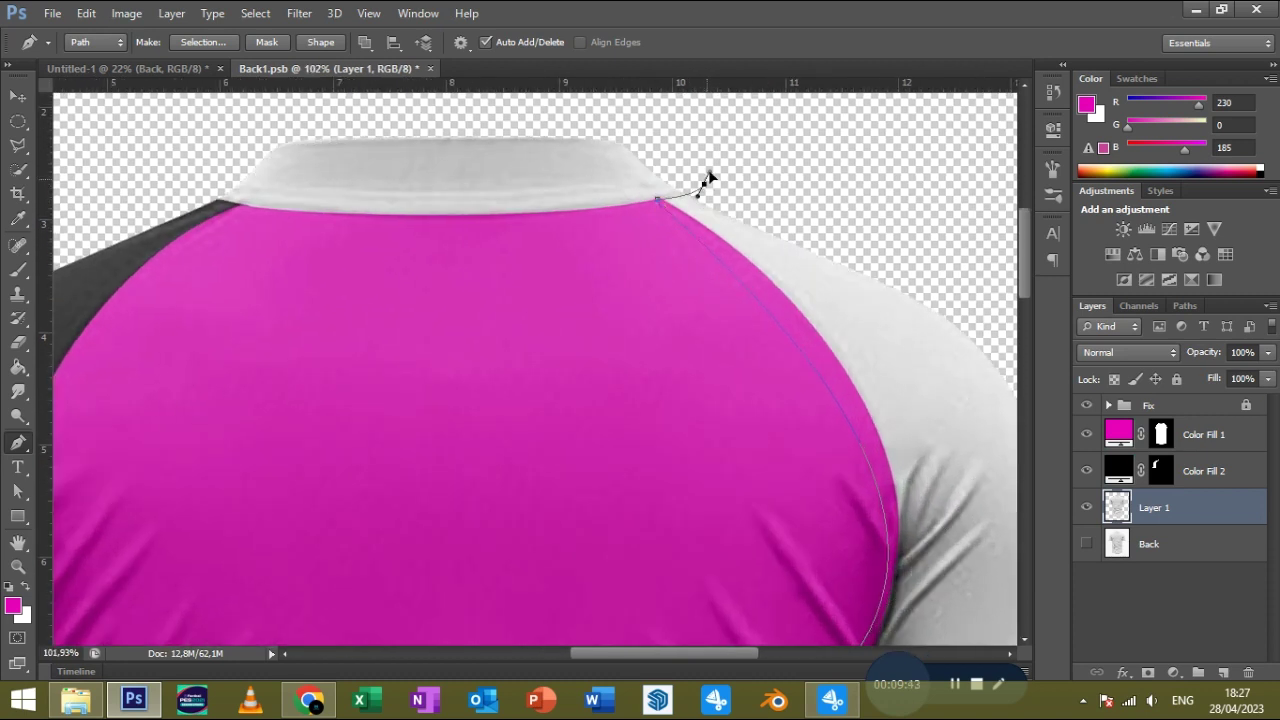
scroll(705, 183, "down", 2)
left_click(963, 602)
left_click(203, 42)
key("Return")
Fill the right sleeve selection with a black Solid Color layer.
key("w")
left_click(1174, 672)
left_click(1120, 270)
left_click(700, 535)
left_click(1086, 295)
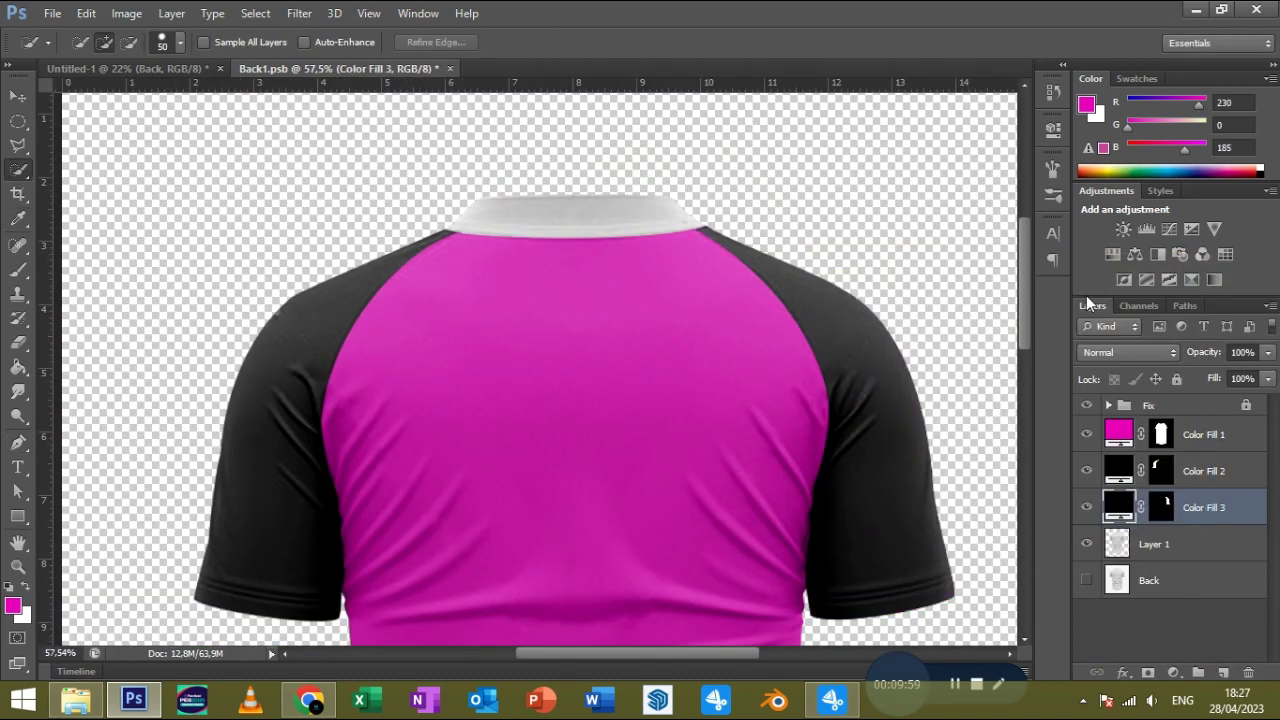
key("p")
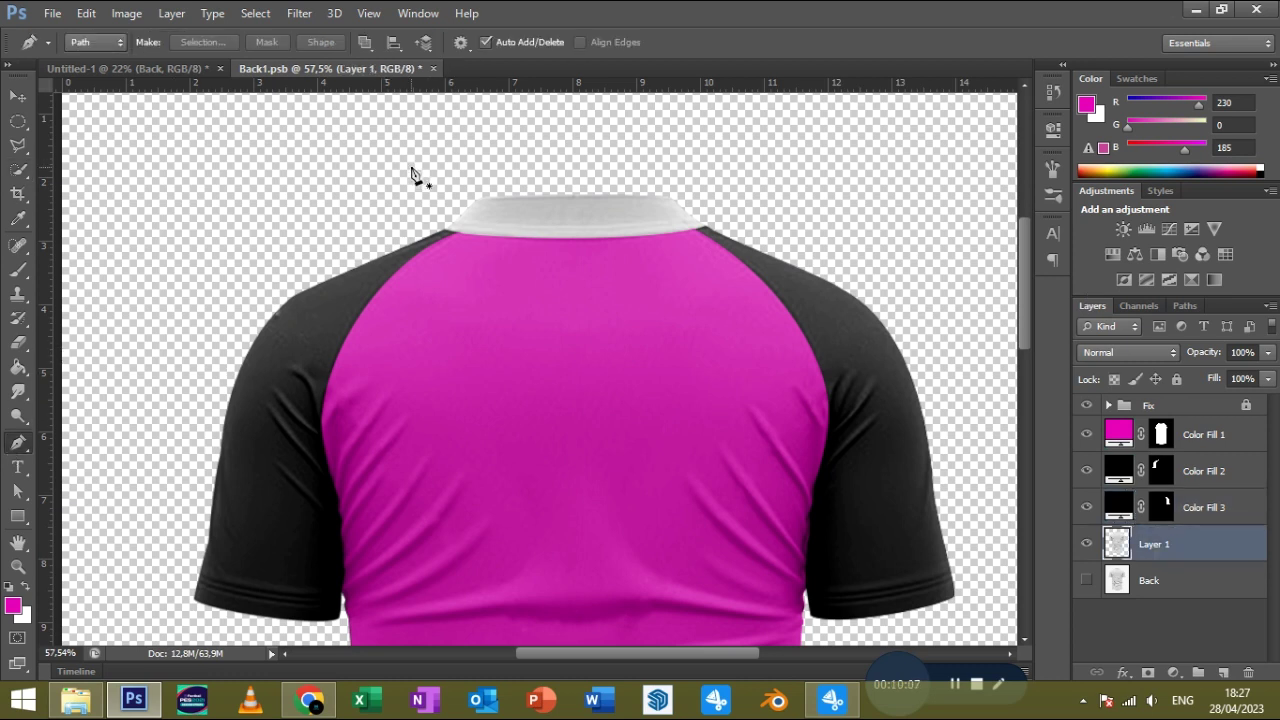
Pen-trace the back collar and fill it with a pink Solid Color layer.
left_click(705, 215)
left_click(412, 186)
left_click(203, 42)
key("Return")
left_click(1174, 672)
left_click(1151, 262)
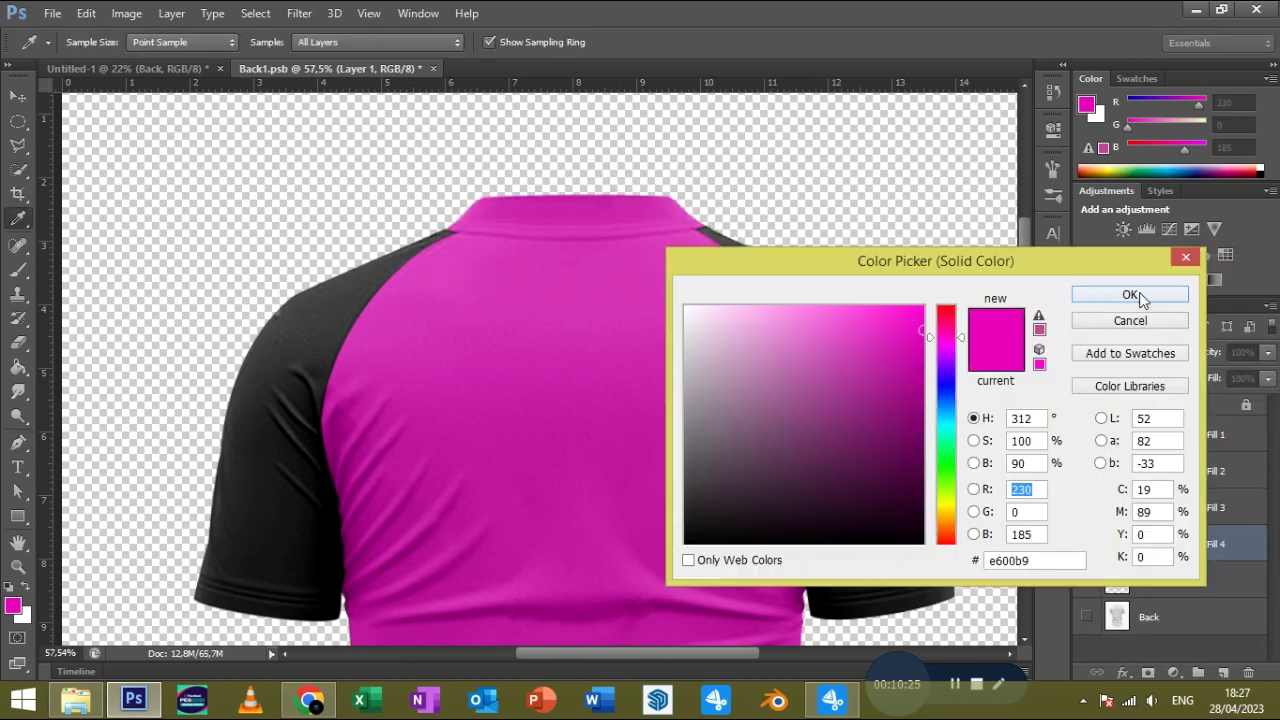
left_click(1128, 295)
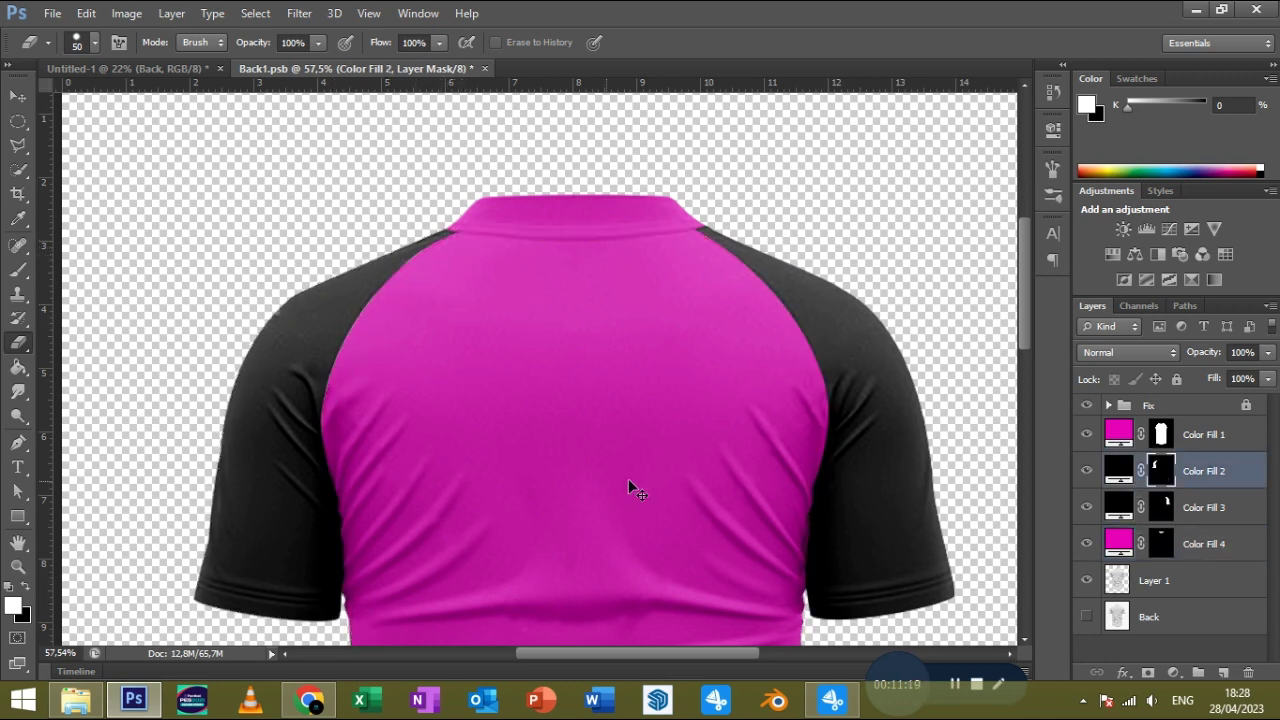
Touch up the sleeve Color Fill masks, clearing selections and fitting the shirt in view.
left_click(1158, 511)
key("ctrl+d")
left_click(1165, 541)
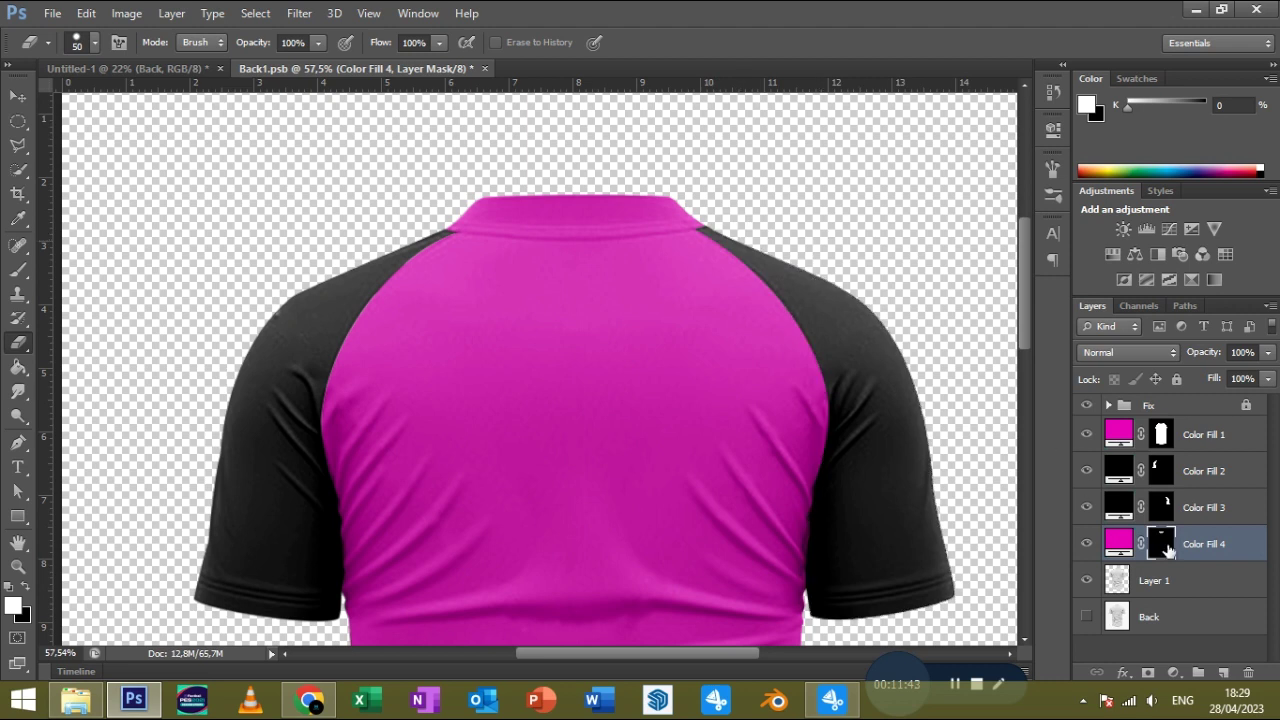
key("ctrl+d")
key("ctrl+0")
left_click(1200, 434)
Inspect the front mockup's Front1.psb and its Body.psb smart object contents.
left_click(160, 68)
double_click(1132, 406)
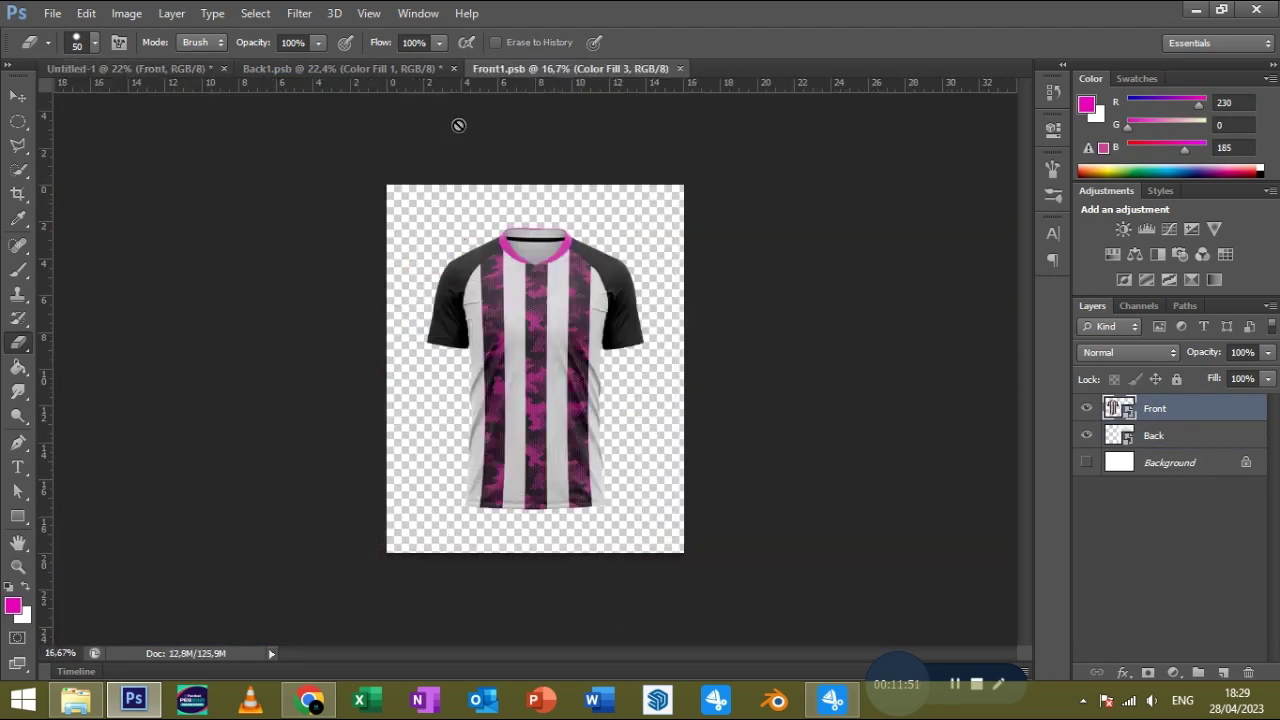
double_click(1133, 478)
key("Return")
left_click(1136, 488)
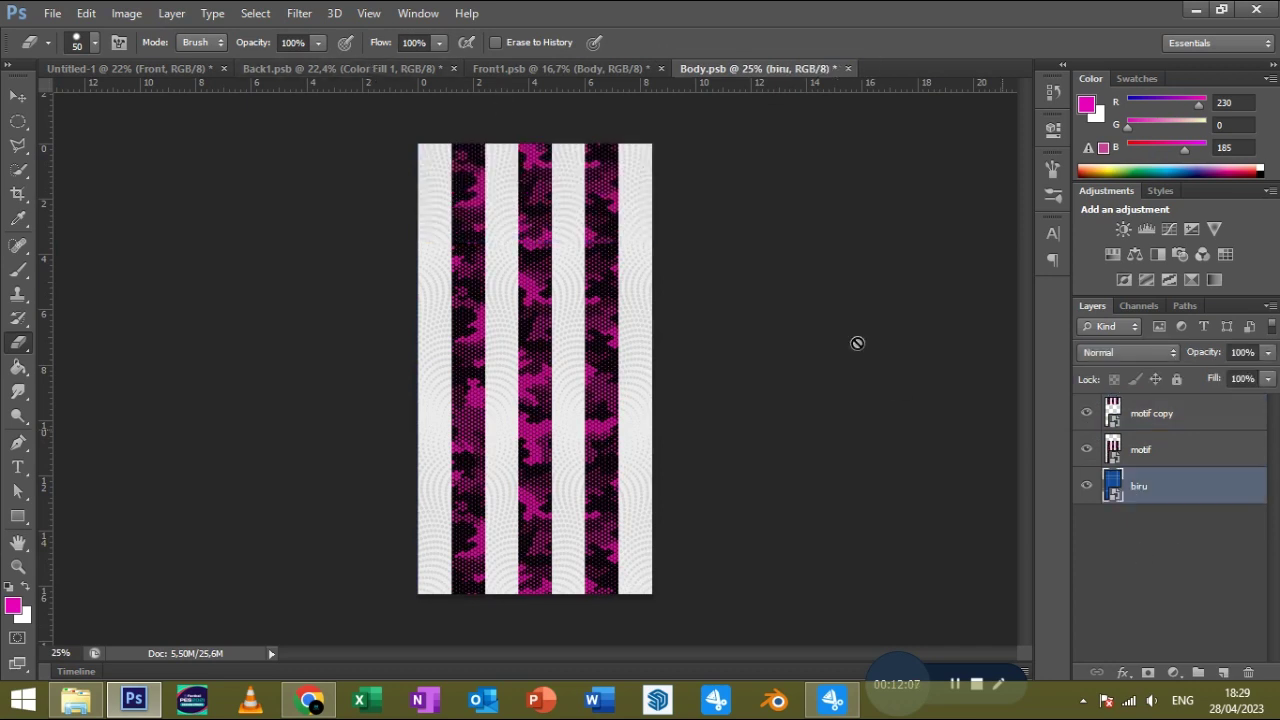
Draw a rectangle covering the back shirt body.
left_click(310, 68)
key("u")
left_click_drag(410, 161, 651, 571)
Fill the rectangle light blue, rename it Body, and convert it to a Smart Object.
left_click(171, 42)
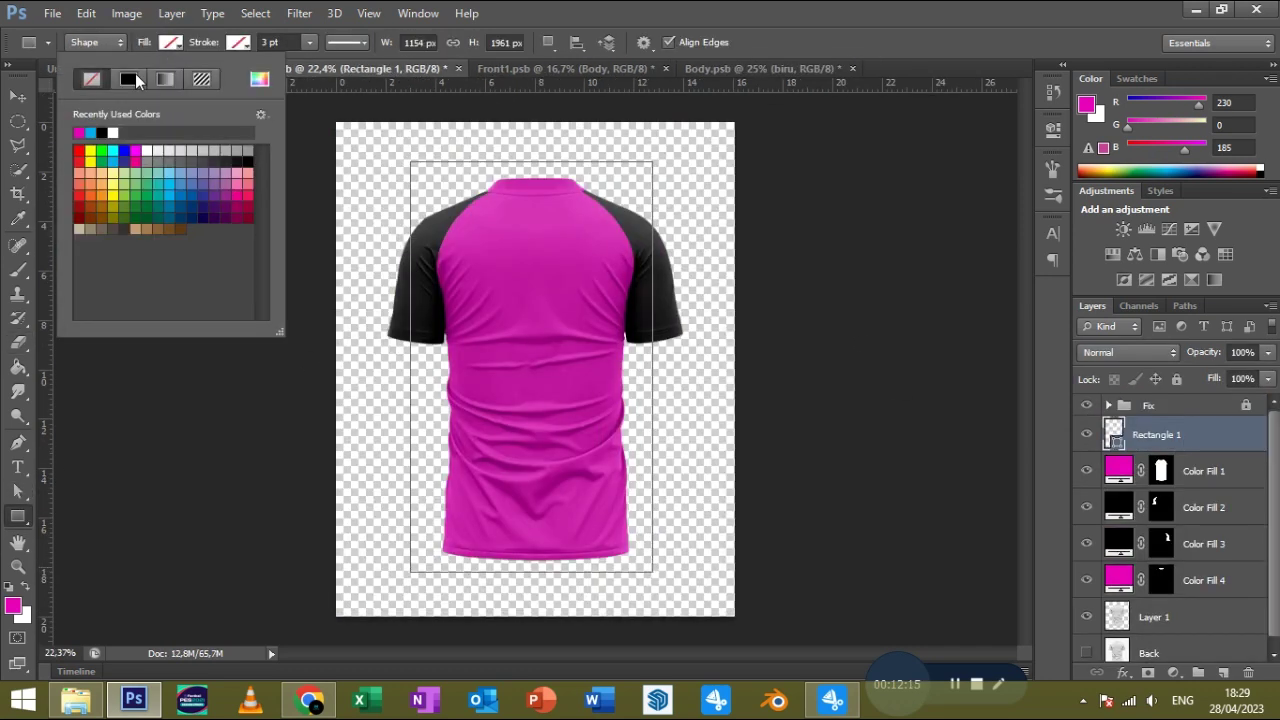
left_click(150, 150)
key("v")
key("shift+Right")
key("shift+Right")
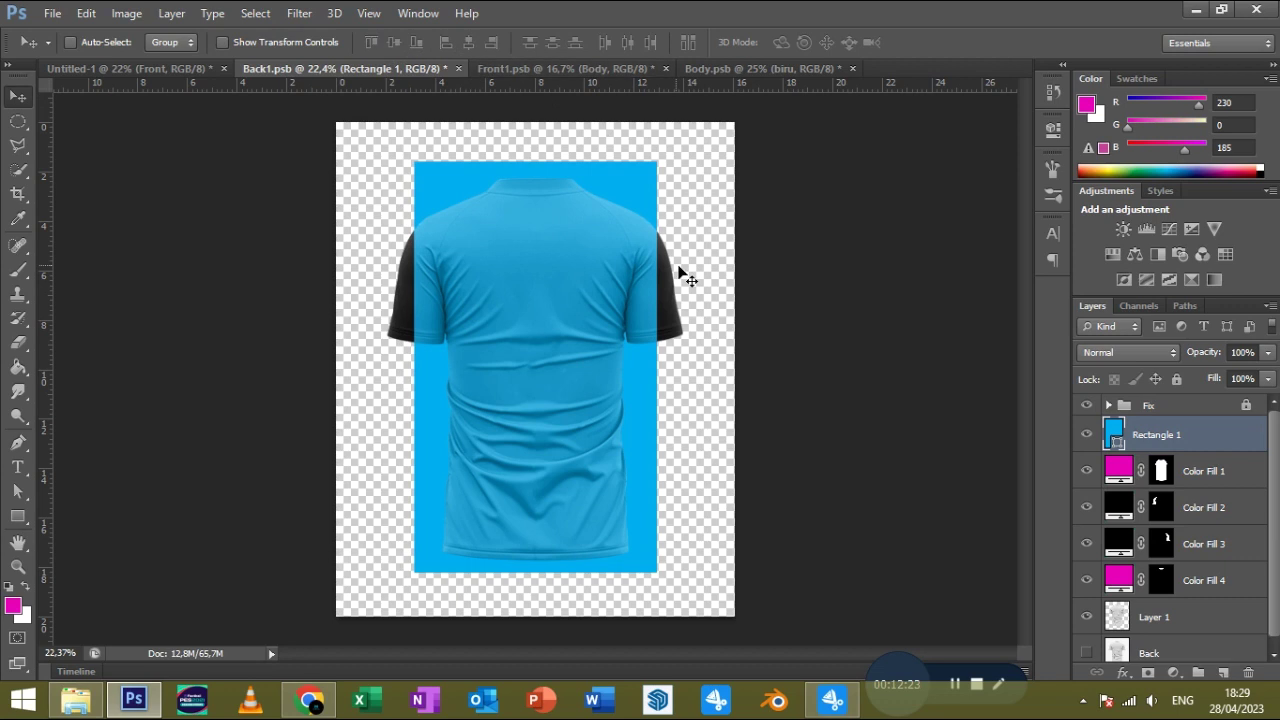
type("y")
key("Return")
right_click(1166, 434)
left_click(800, 194)
Warp the Body layer's corners and sides to follow the shirt torso outline.
key("ctrl+t")
left_click_drag(414, 572, 428, 555)
left_click_drag(657, 572, 649, 553)
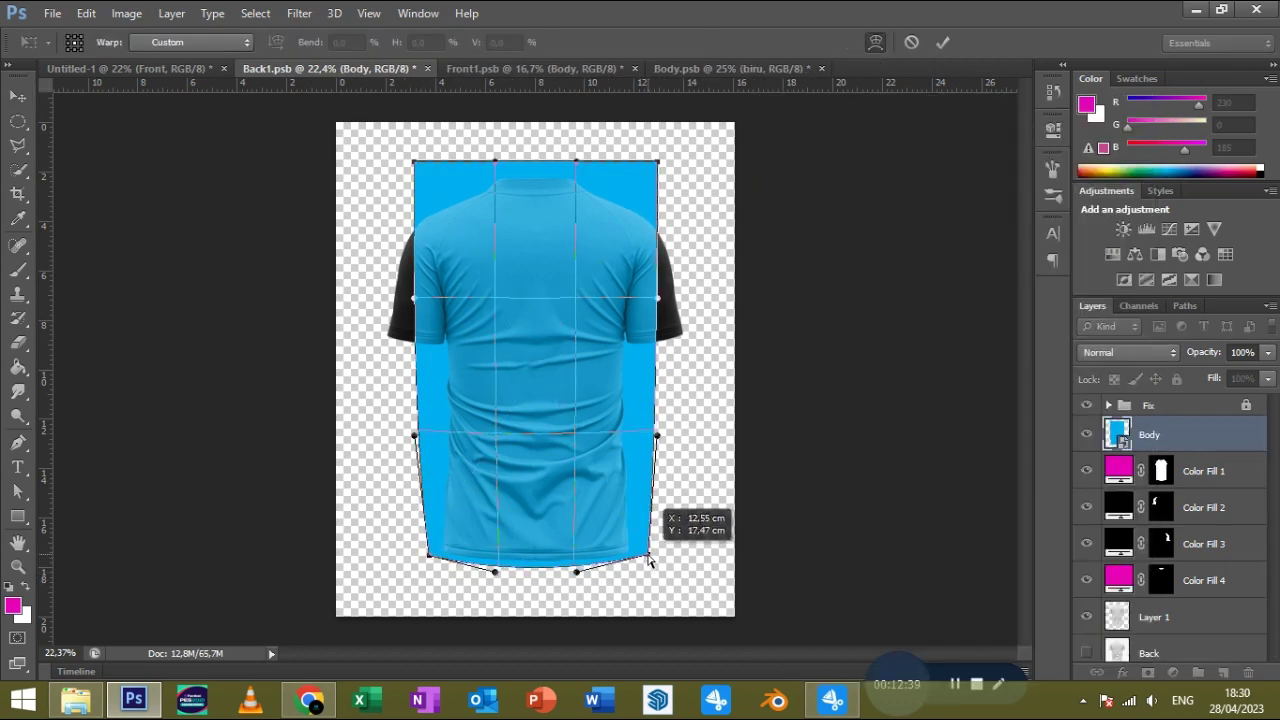
left_click_drag(657, 160, 655, 212)
left_click_drag(414, 160, 421, 210)
left_click_drag(419, 297, 437, 308)
left_click_drag(414, 436, 435, 436)
left_click_drag(657, 297, 638, 298)
left_click_drag(657, 432, 636, 437)
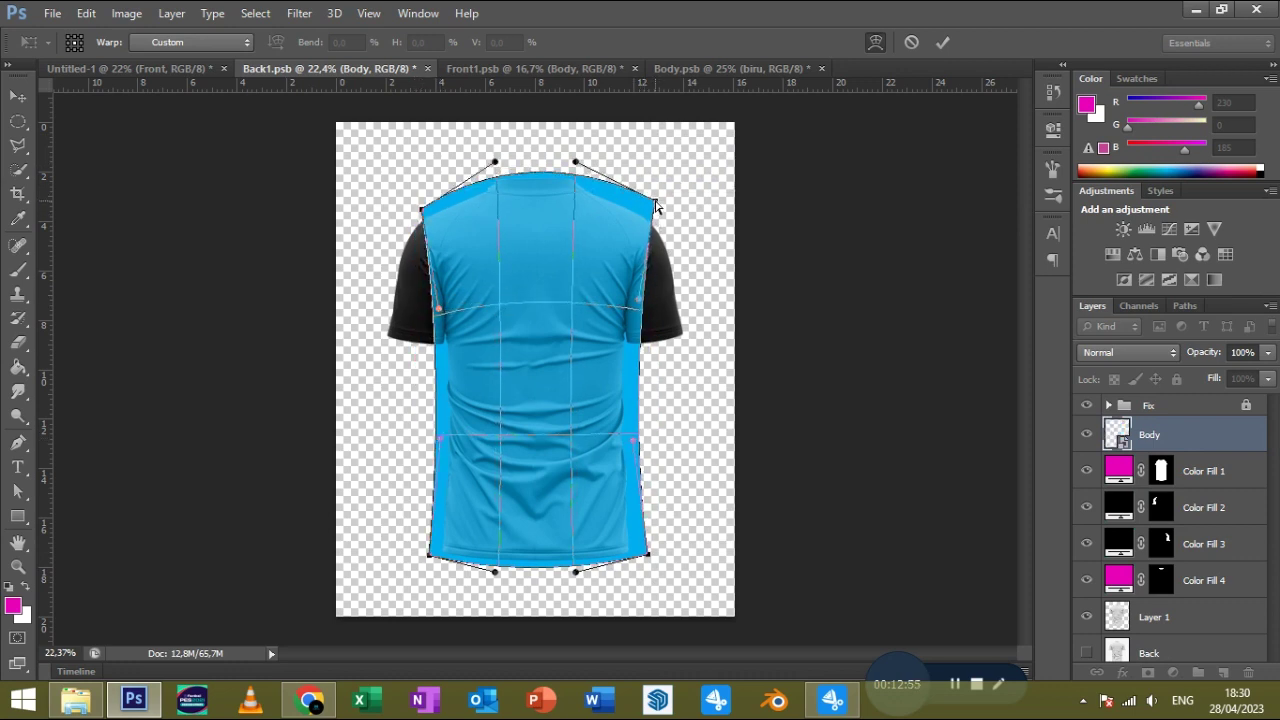
left_click_drag(577, 162, 582, 174)
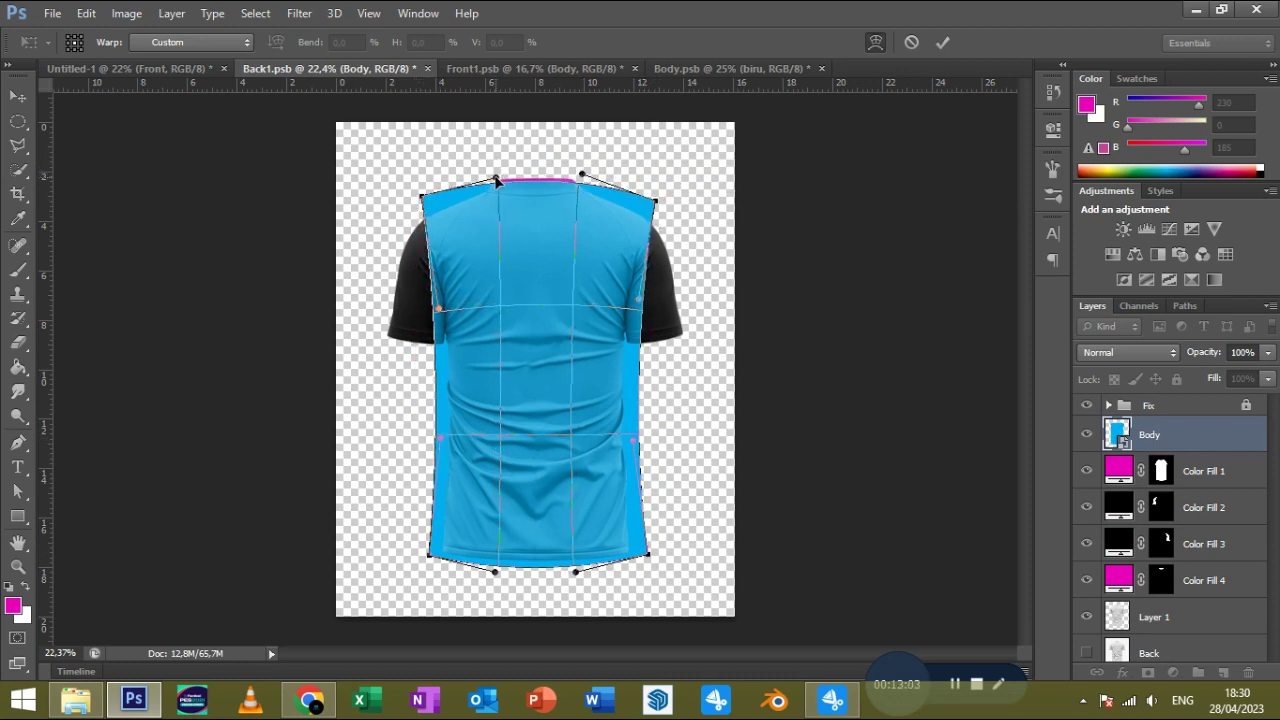
Commit the warp and place the biru blue grid layer inside the Body smart object, then save.
left_click(943, 42)
double_click(1117, 440)
left_click(715, 68)
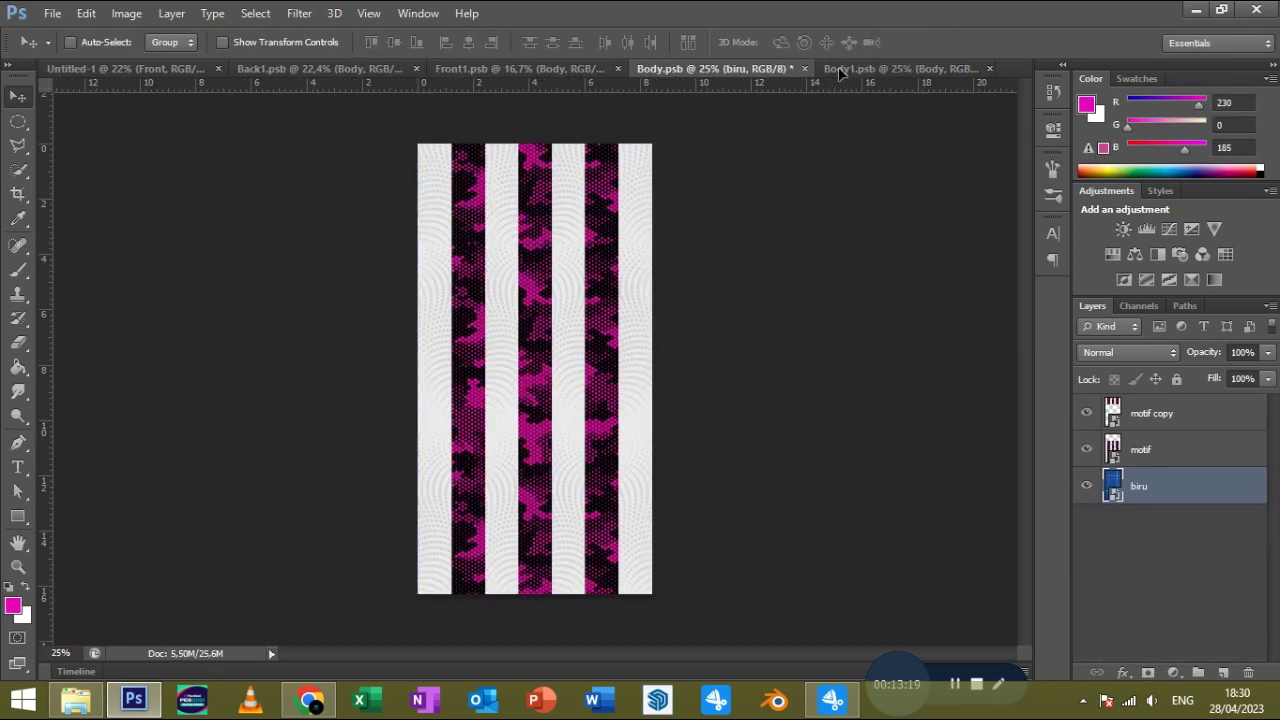
left_click_drag(812, 308, 551, 288)
key("ctrl+t")
key("Return")
key("ctrl+s")
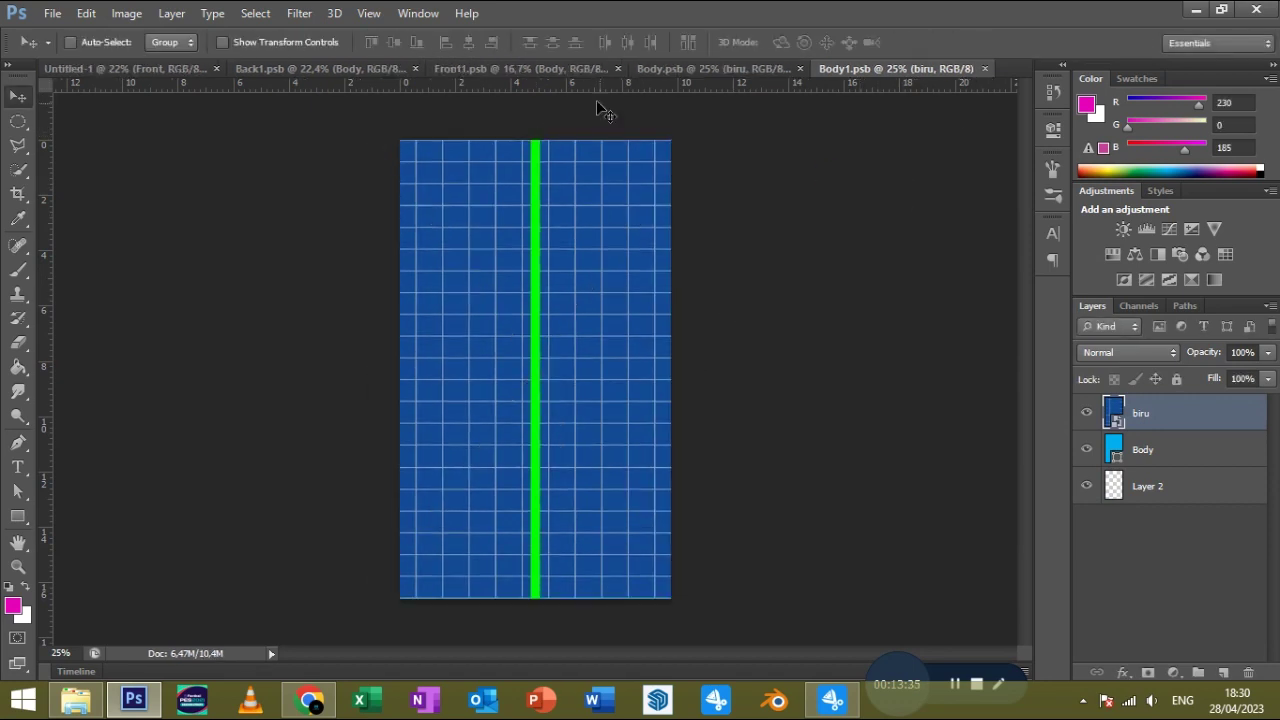
key("ctrl+s")
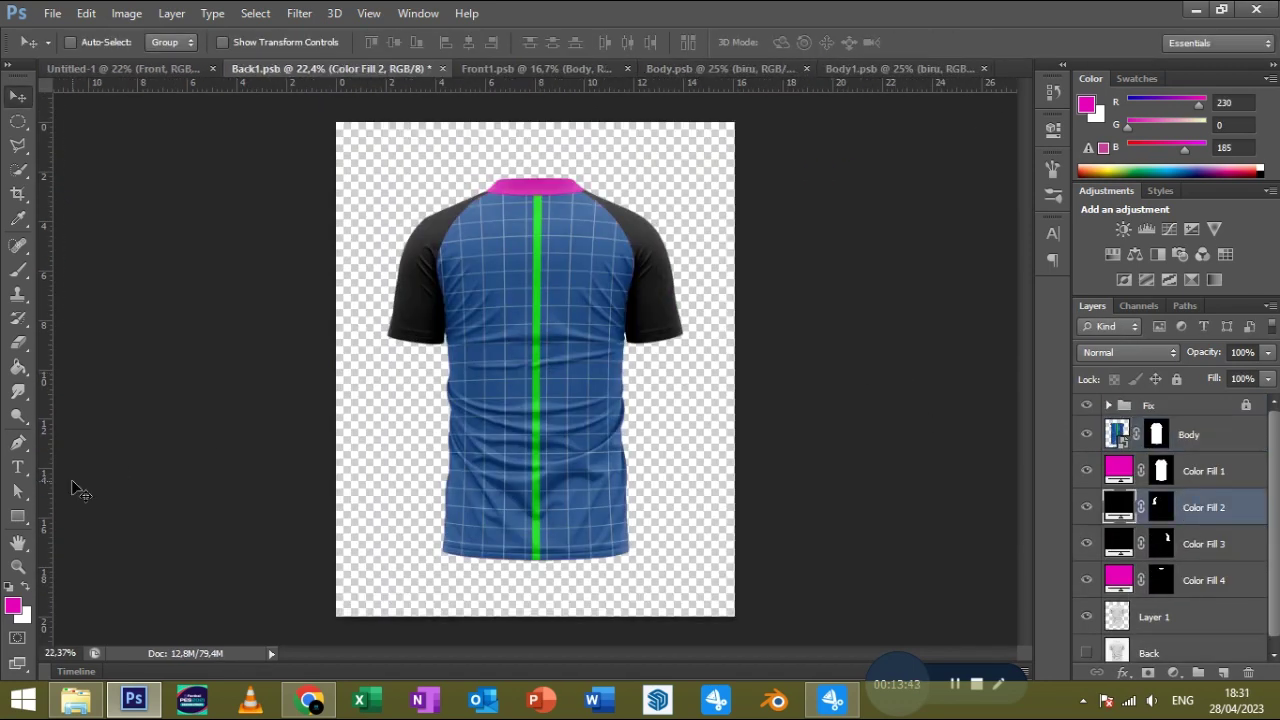
left_click(745, 68)
Draw a cyan rectangle over the left sleeve and duplicate it for the right sleeve.
left_click(372, 68)
left_click(18, 516)
mouse_move(375, 178)
left_mouse_down()
mouse_move(455, 350)
mouse_move(625, 345)
left_mouse_up()
left_click(170, 42)
left_click(78, 132)
key("v")
key("ctrl+j")
Rename the rectangle Left, make it a smart object, and warp it over the left sleeve.
double_click(1150, 544)
type("Left")
right_click(1125, 544)
left_click(757, 237)
key("ctrl+t")
left_click_drag(506, 134, 523, 150)
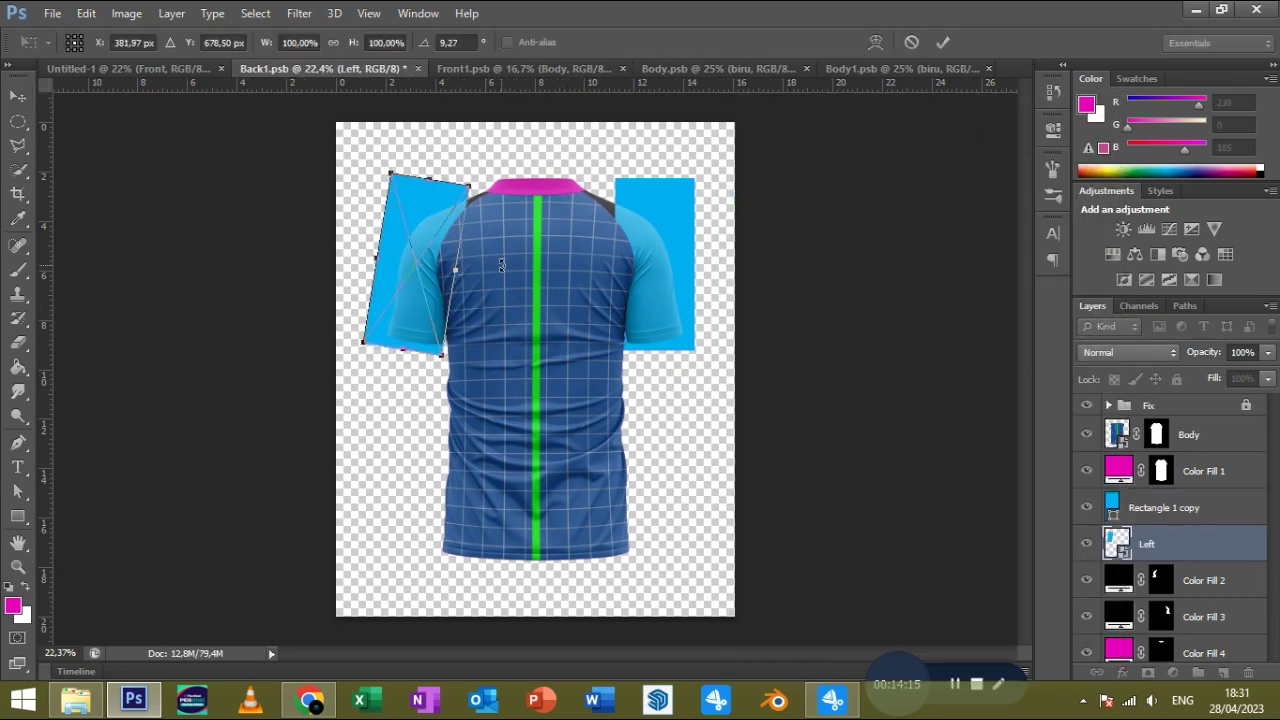
scroll(501, 265, "up", 3)
left_click_drag(575, 185, 553, 167)
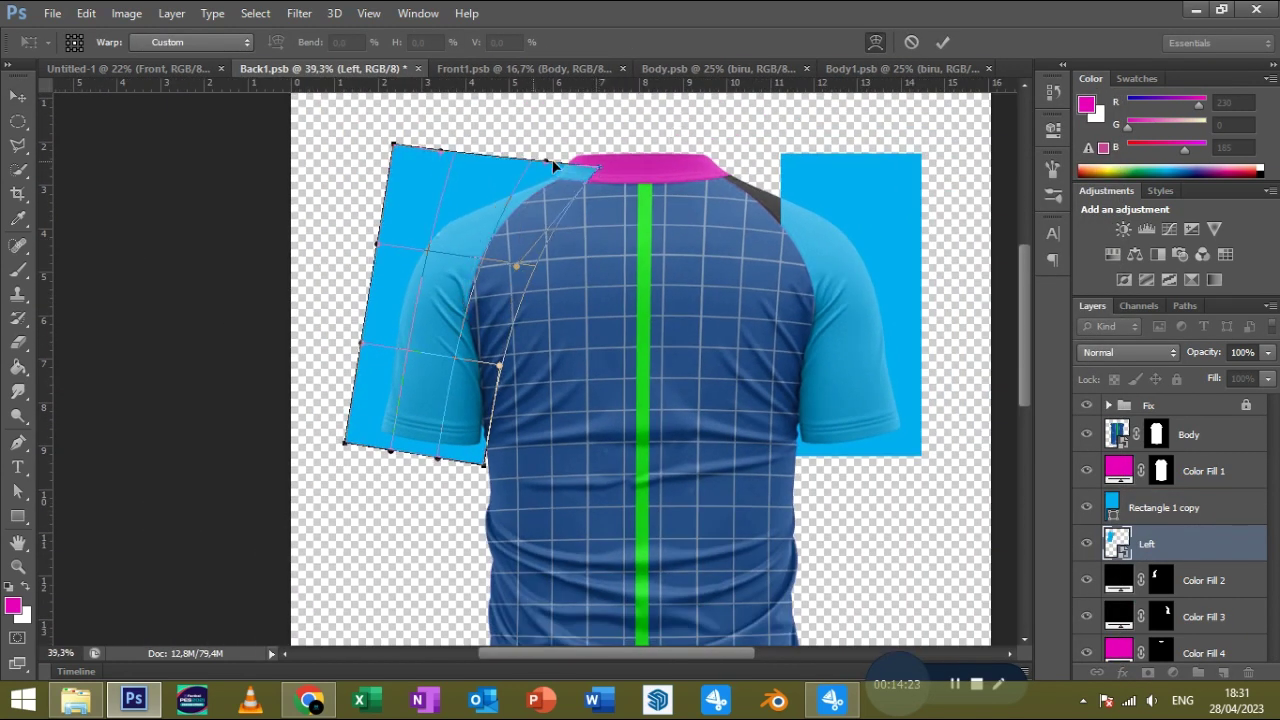
left_click_drag(388, 138, 511, 157)
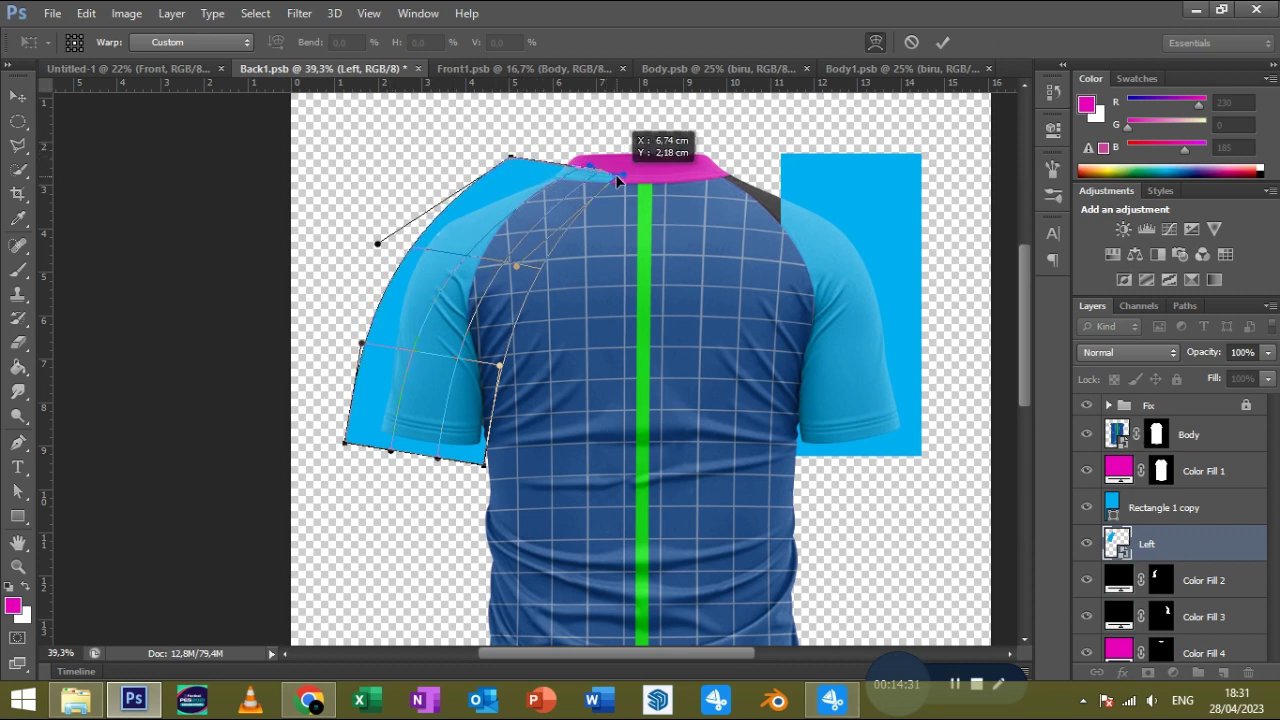
left_click_drag(344, 442, 372, 434)
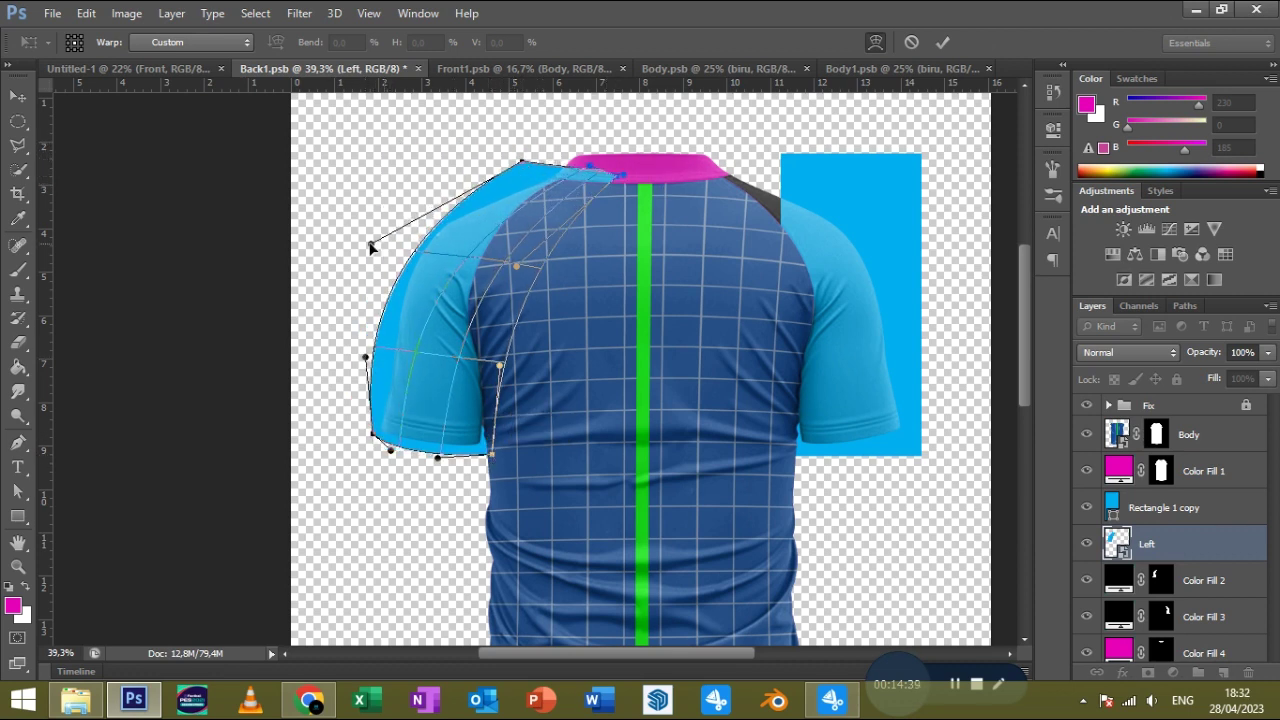
key("Return")
Mask the Left layer and copy the blue grid into its smart object contents, then save.
left_click(1148, 672, "alt")
double_click(1120, 548)
left_click(701, 299)
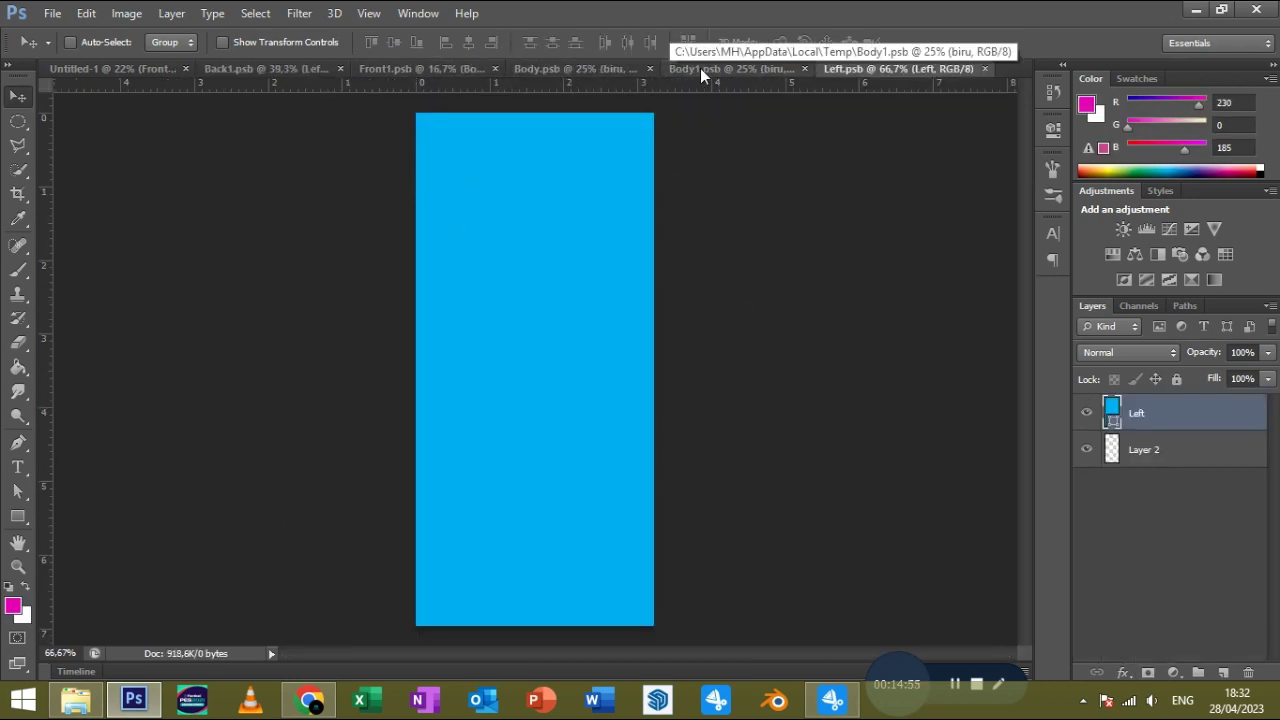
left_click(700, 68)
key("ctrl+Tab")
scroll(825, 248, "down", 1)
key("ctrl+Tab")
key("ctrl+Tab")
key("ctrl+Tab")
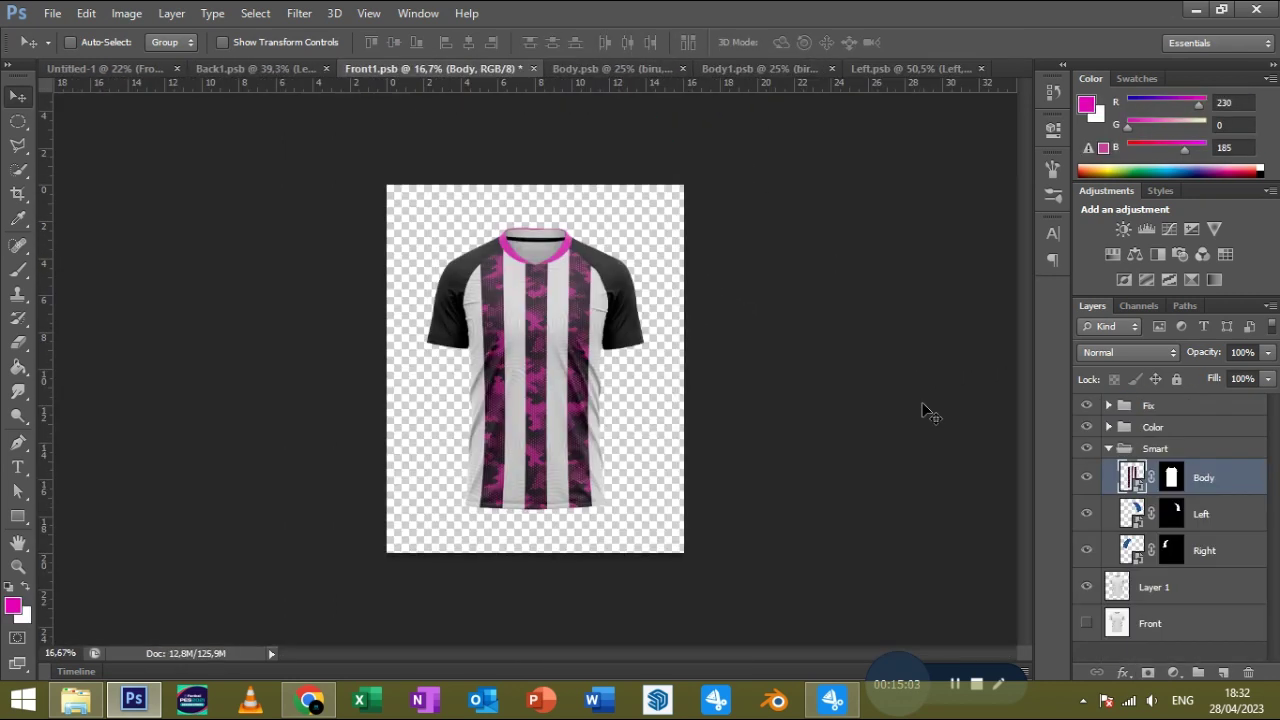
double_click(1132, 550)
left_click(701, 299)
left_click_drag(751, 349, 594, 249)
key("ctrl+a")
left_click(981, 68)
key("ctrl+s")
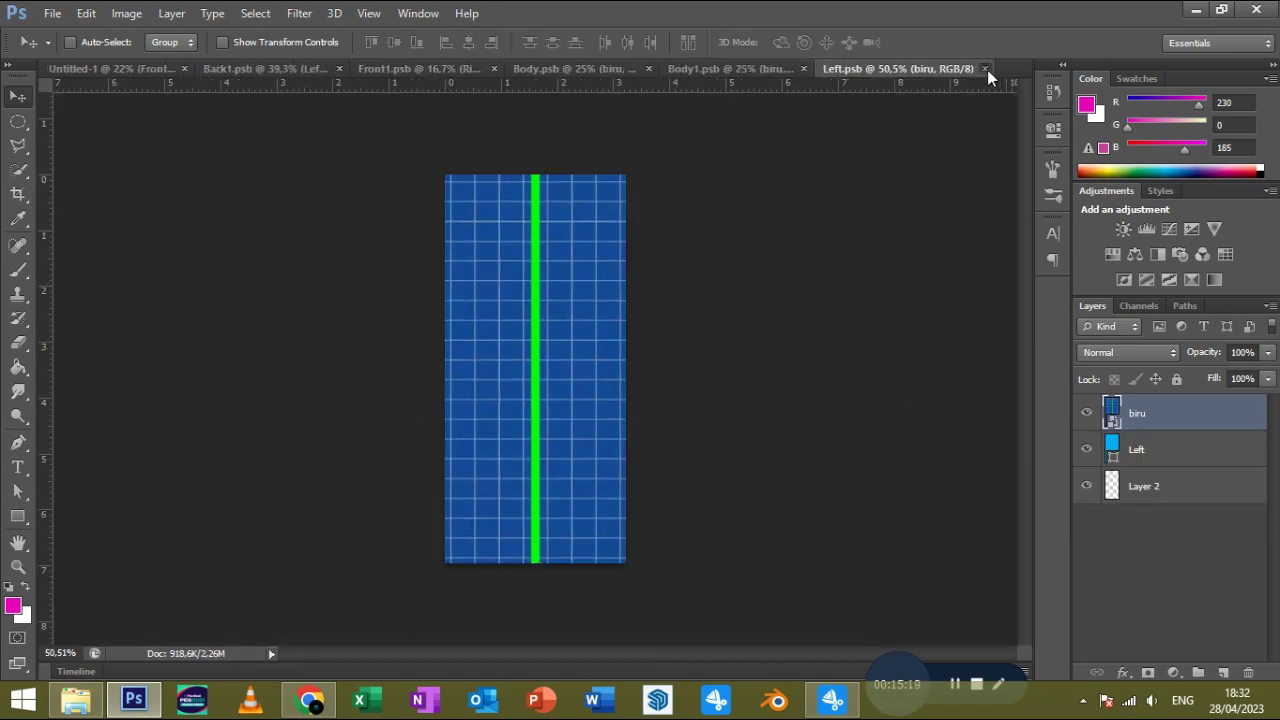
left_click(987, 68)
Re-warp the left sleeve grid panel to follow the sleeve shape and commit it.
key("ctrl+t")
left_click(877, 41)
scroll(488, 190, "up", 1)
left_click_drag(488, 190, 558, 145)
left_click_drag(408, 245, 547, 165)
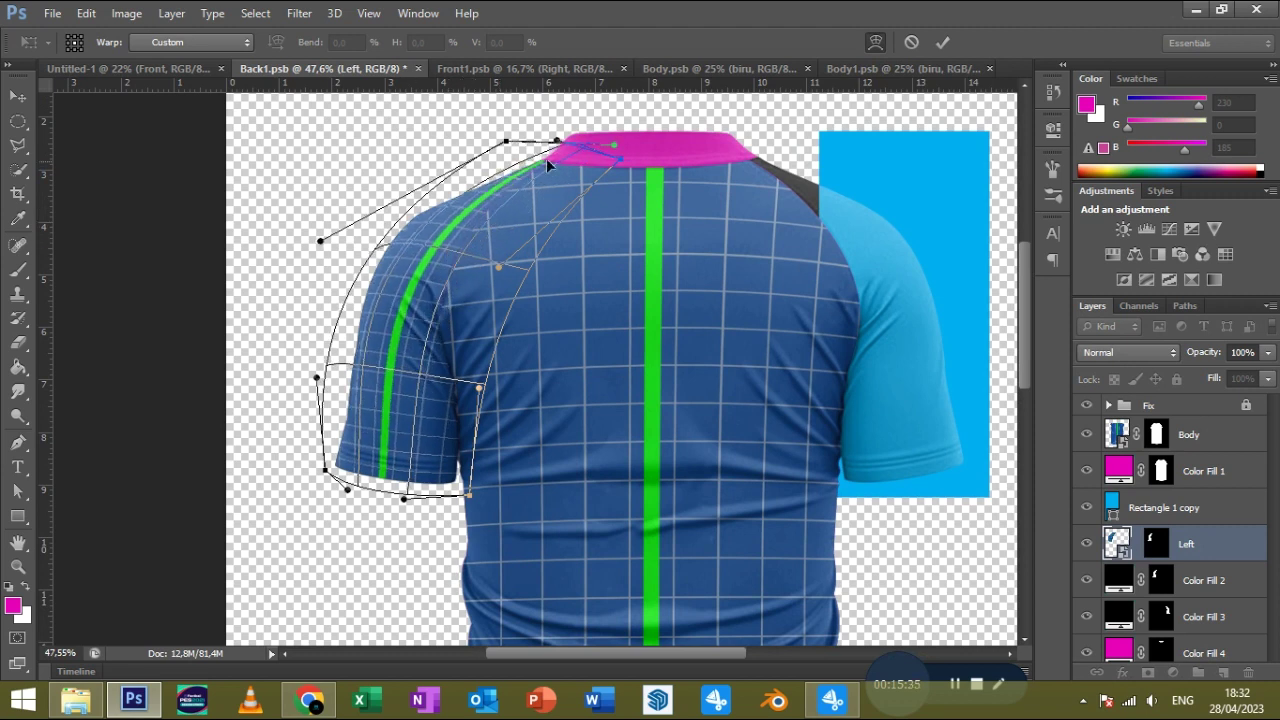
left_click_drag(347, 488, 353, 486)
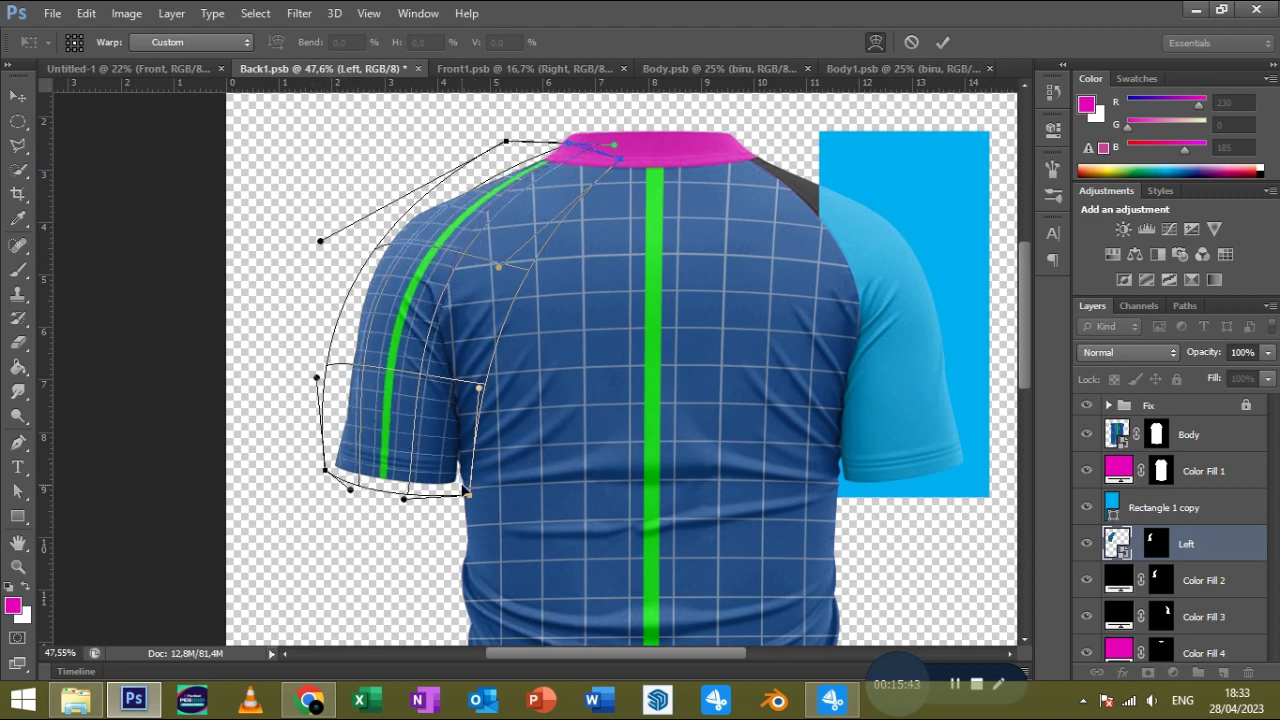
left_click(943, 43)
Rename the blue rectangle copy layer to Right.
double_click(1163, 508)
type("Right")
key("Return")
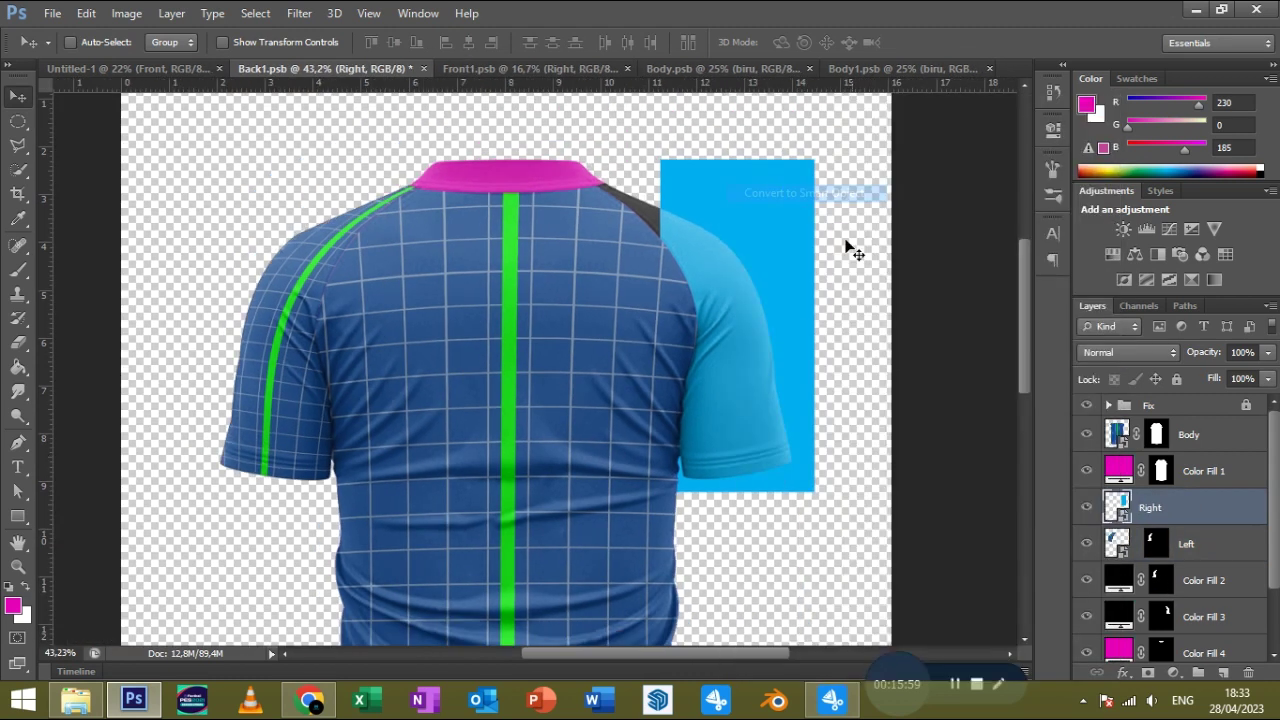
Warp the Right rectangle over the right sleeve, bending it to the shoulder and hem.
key("ctrl+t")
left_click_drag(883, 180, 562, 176)
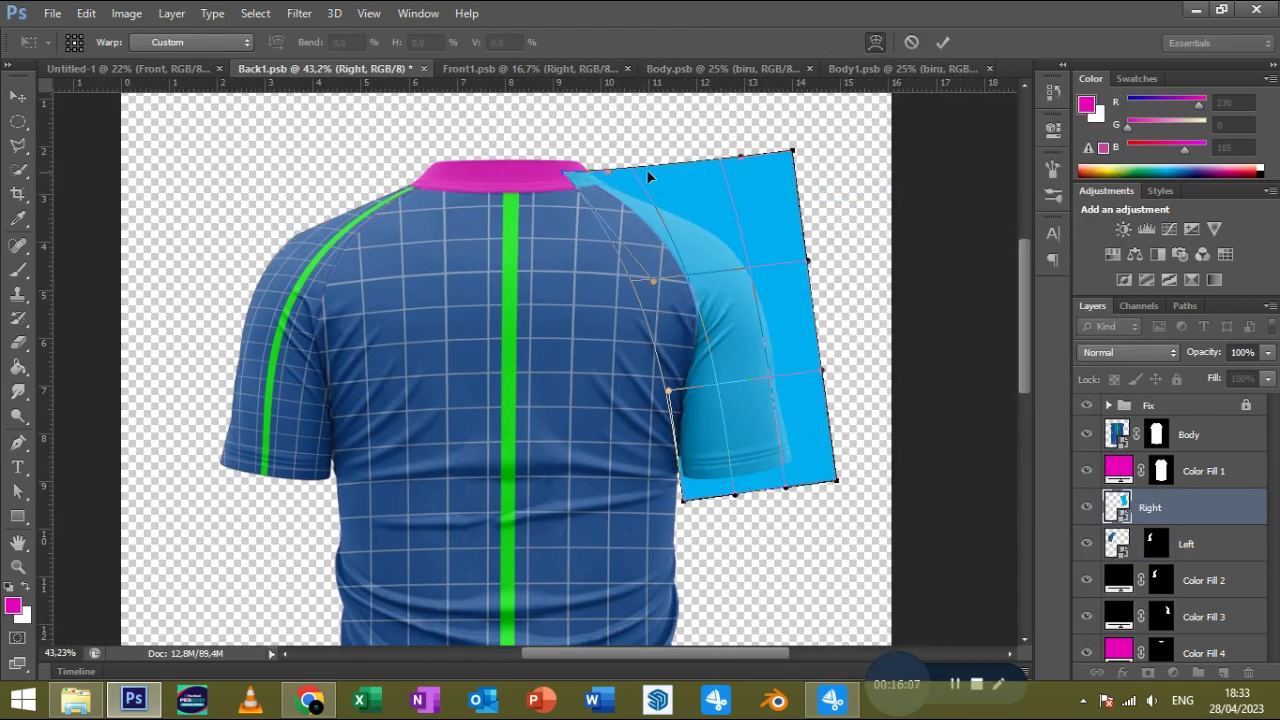
left_click_drag(708, 165, 693, 157)
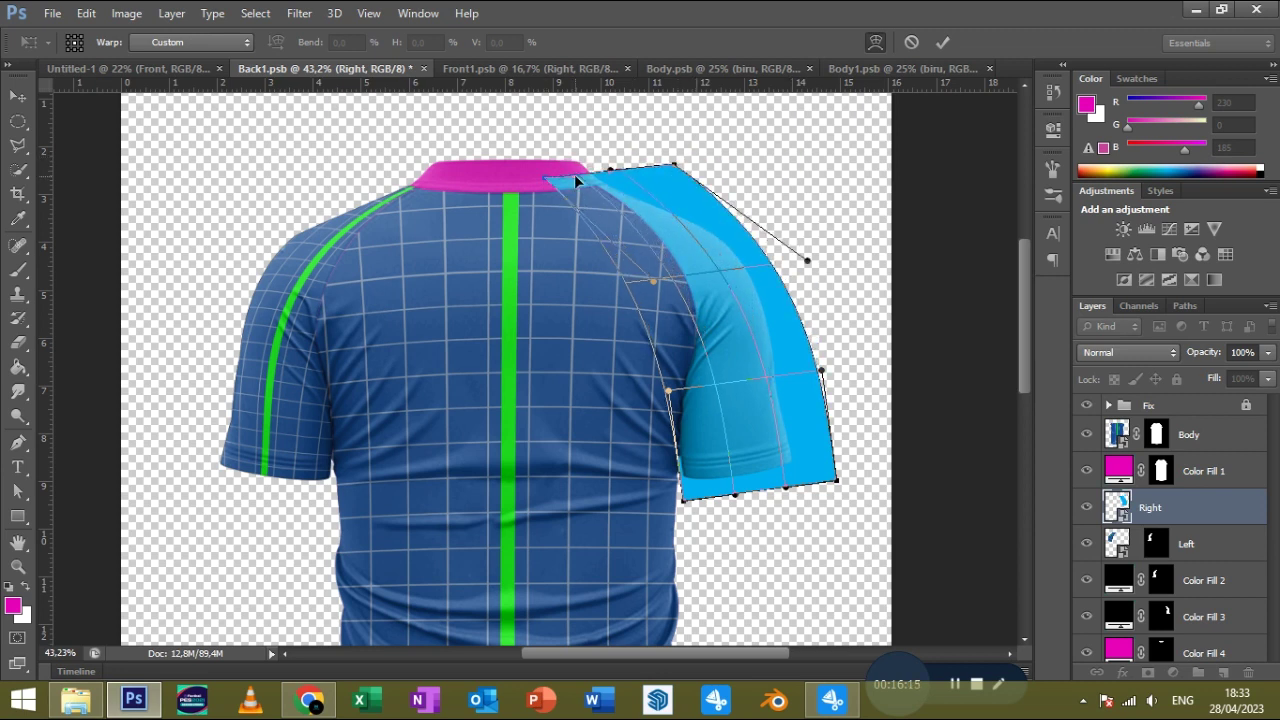
left_click_drag(836, 490, 822, 480)
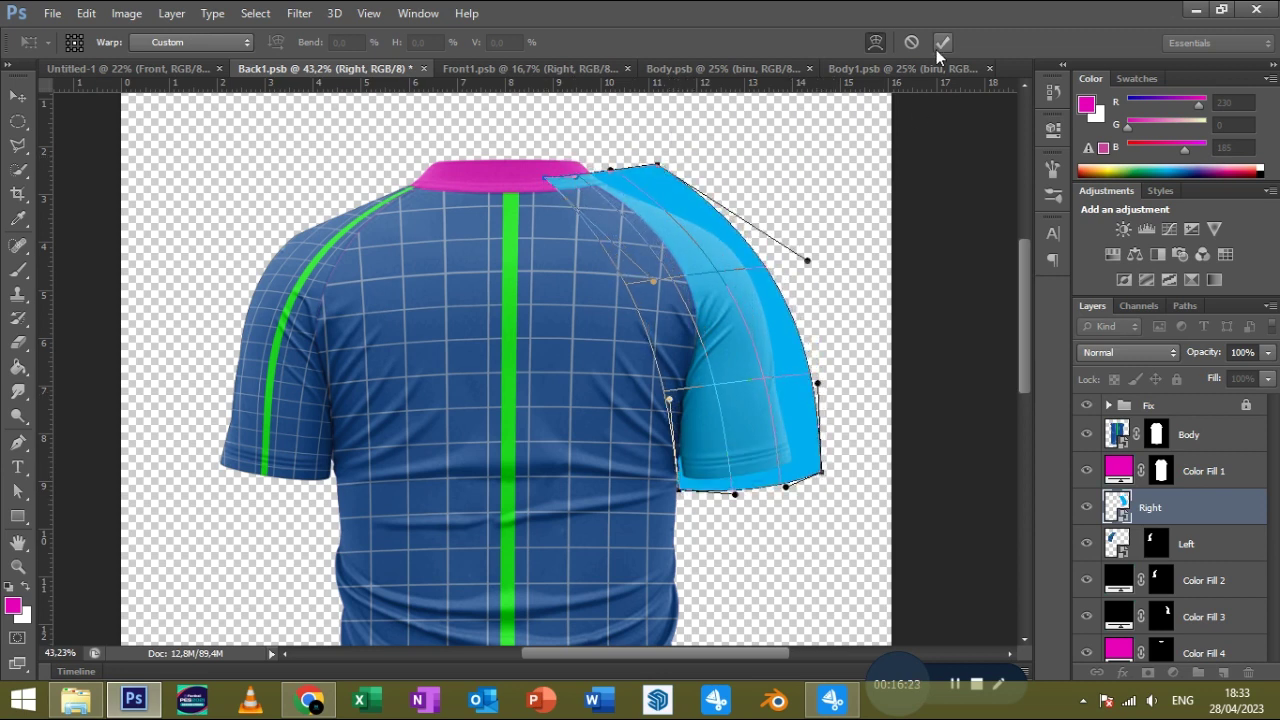
left_click(943, 42)
Edit the Right and Left smart object contents, saving and closing both documents.
double_click(1117, 507)
key("Return")
left_click(724, 73)
left_click(440, 68)
left_click(258, 68)
double_click(1117, 543)
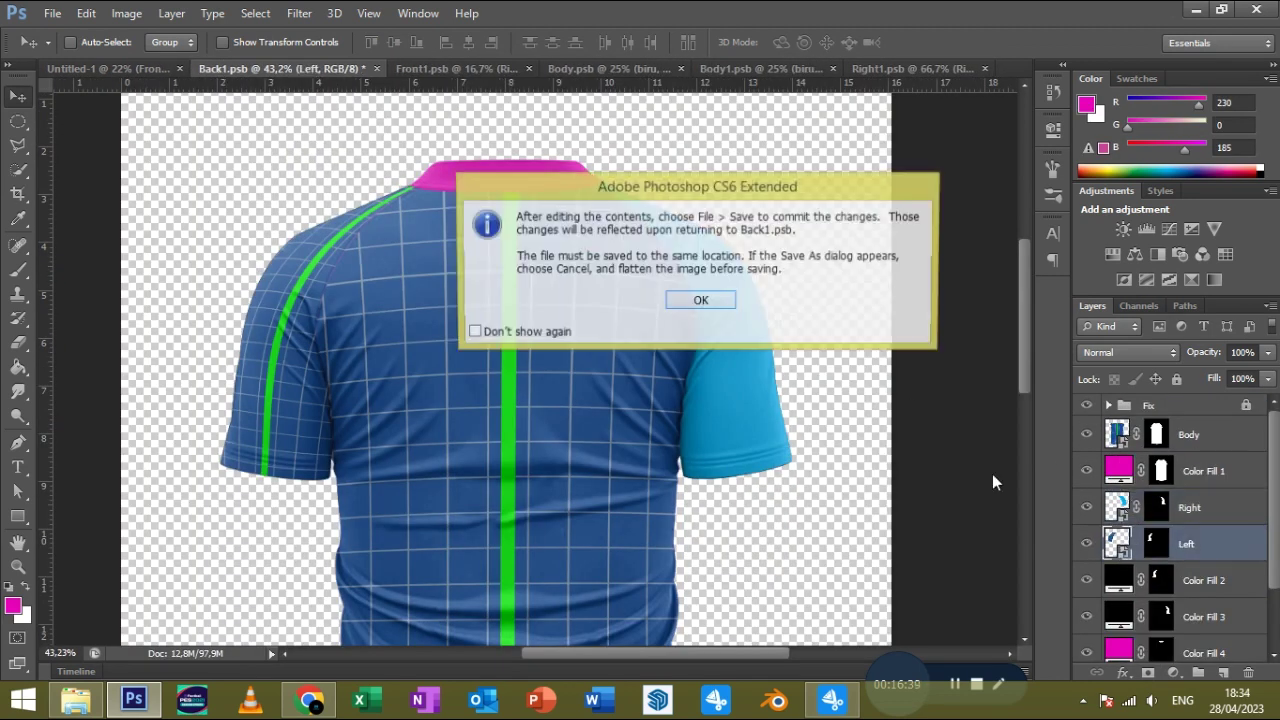
key("Return")
left_click(966, 66)
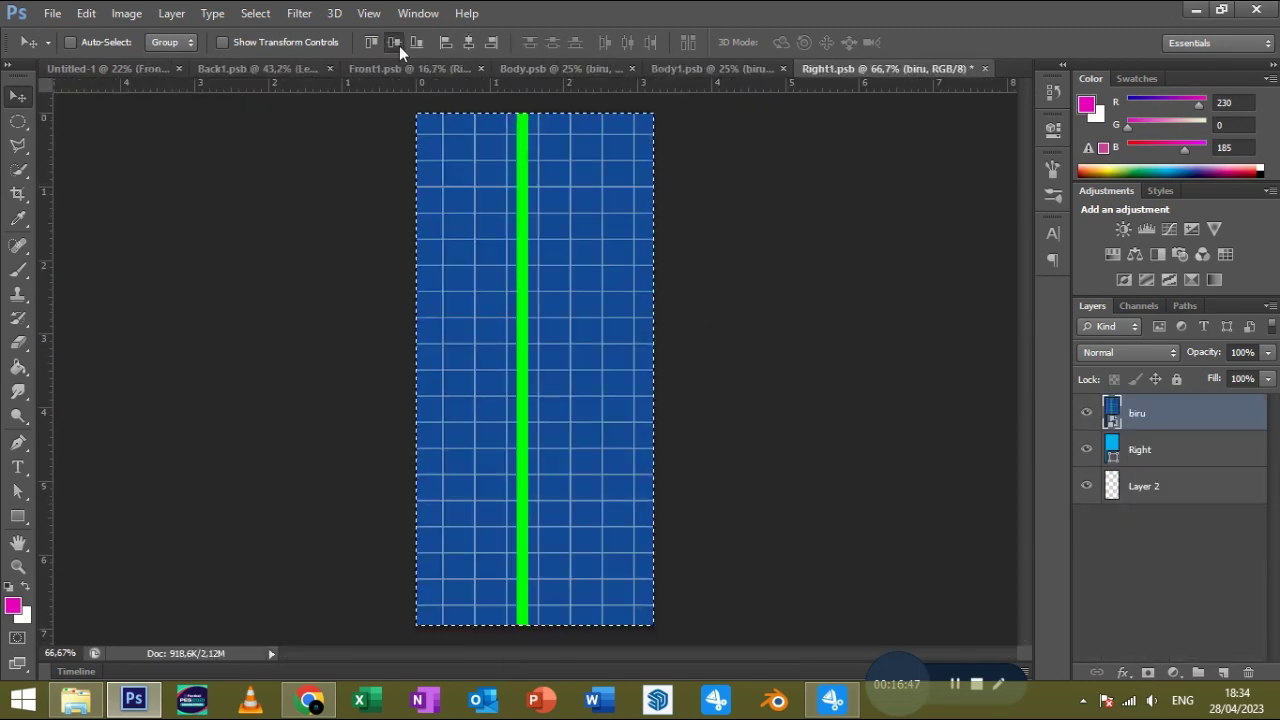
left_click(985, 68)
key("Return")
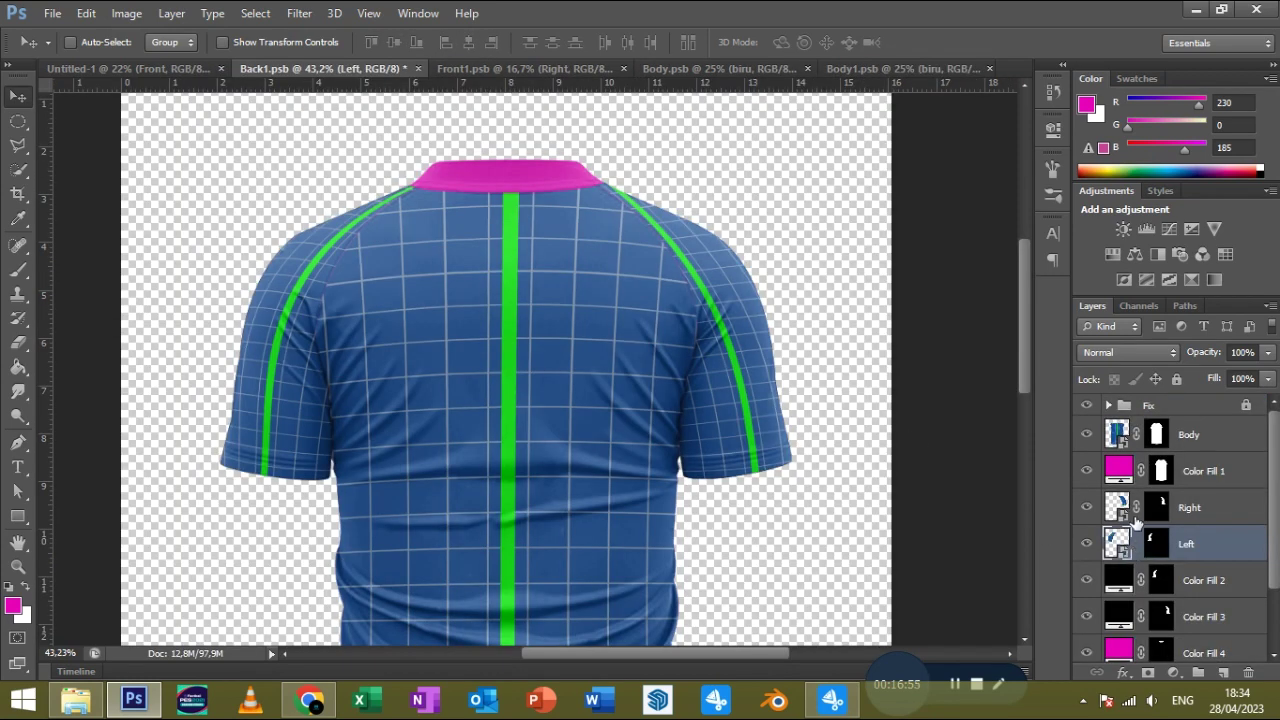
Adjust the Right sleeve warp at the hem corner and commit it.
left_click(1135, 514)
key("Return")
key("ctrl+t")
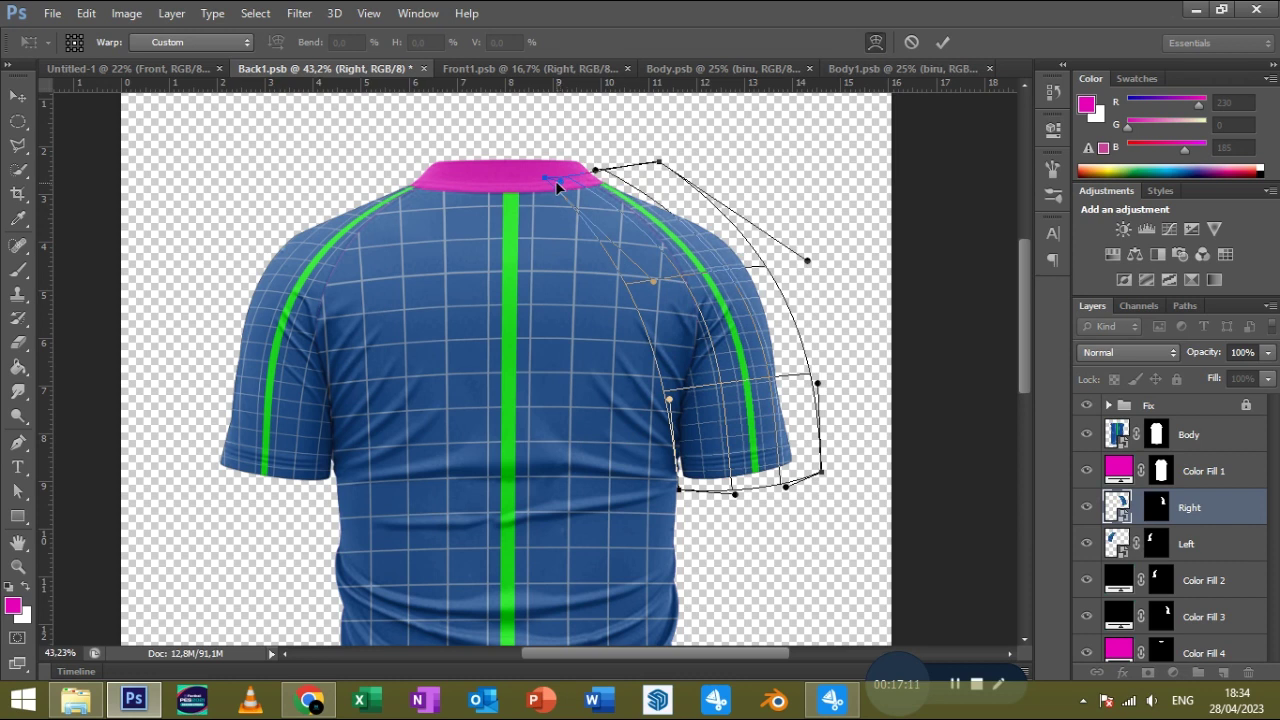
left_click_drag(823, 477, 819, 463)
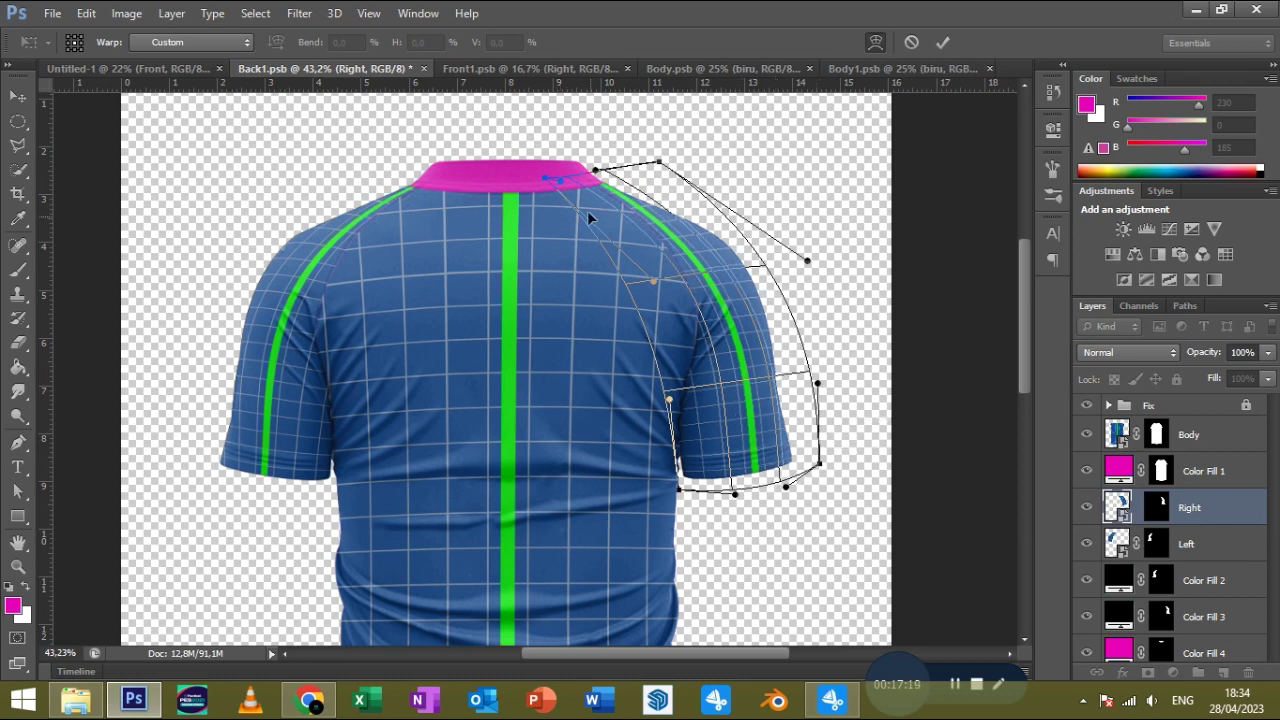
left_click(942, 42)
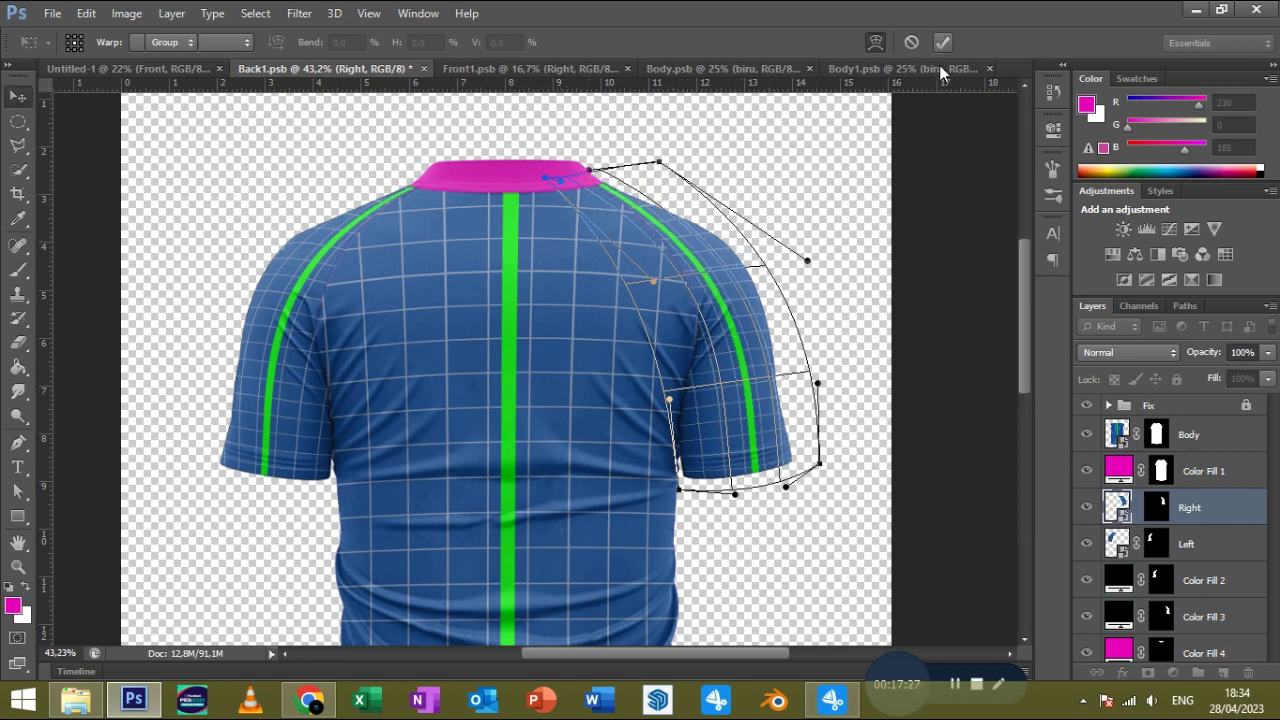
scroll(948, 506, "down", 1)
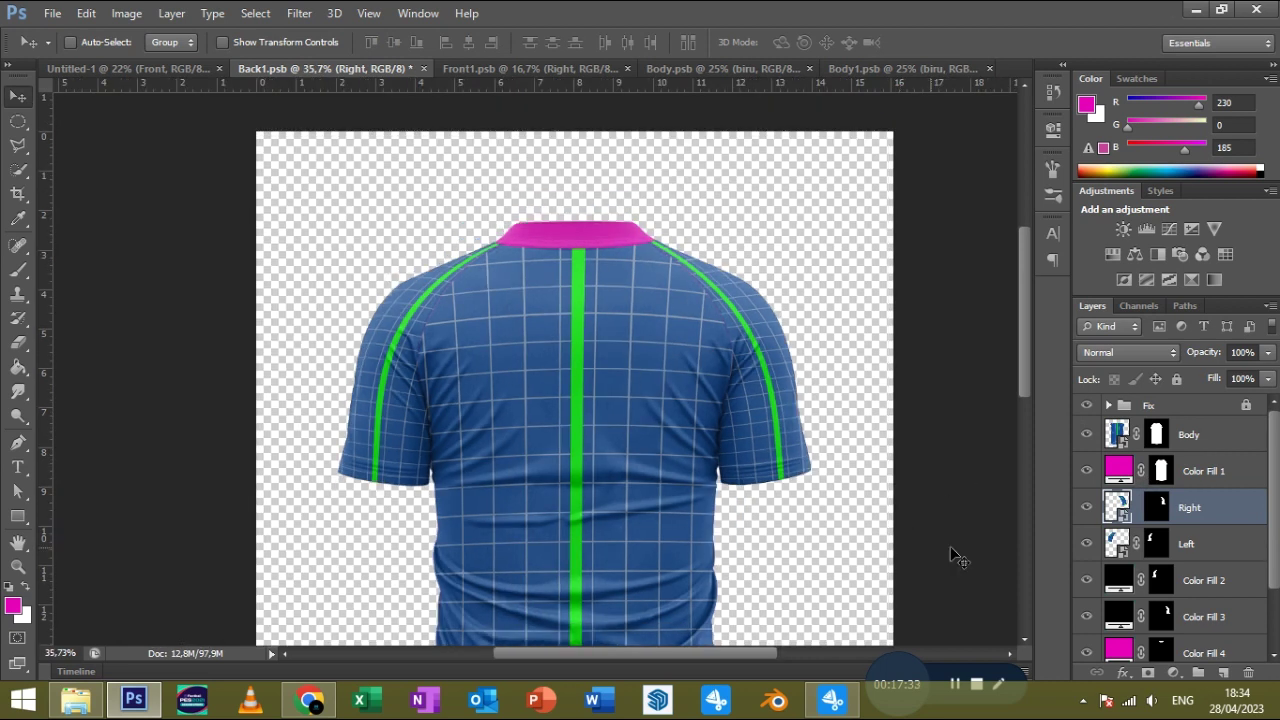
left_click(1188, 545, "ctrl")
left_click(1188, 434, "ctrl")
Group Body and the sleeve layers as Smart and the four colour fills as Color.
key("ctrl+g")
type("Smart")
left_click(1200, 456)
left_click(1210, 568, "shift")
key("ctrl+g")
type("Color")
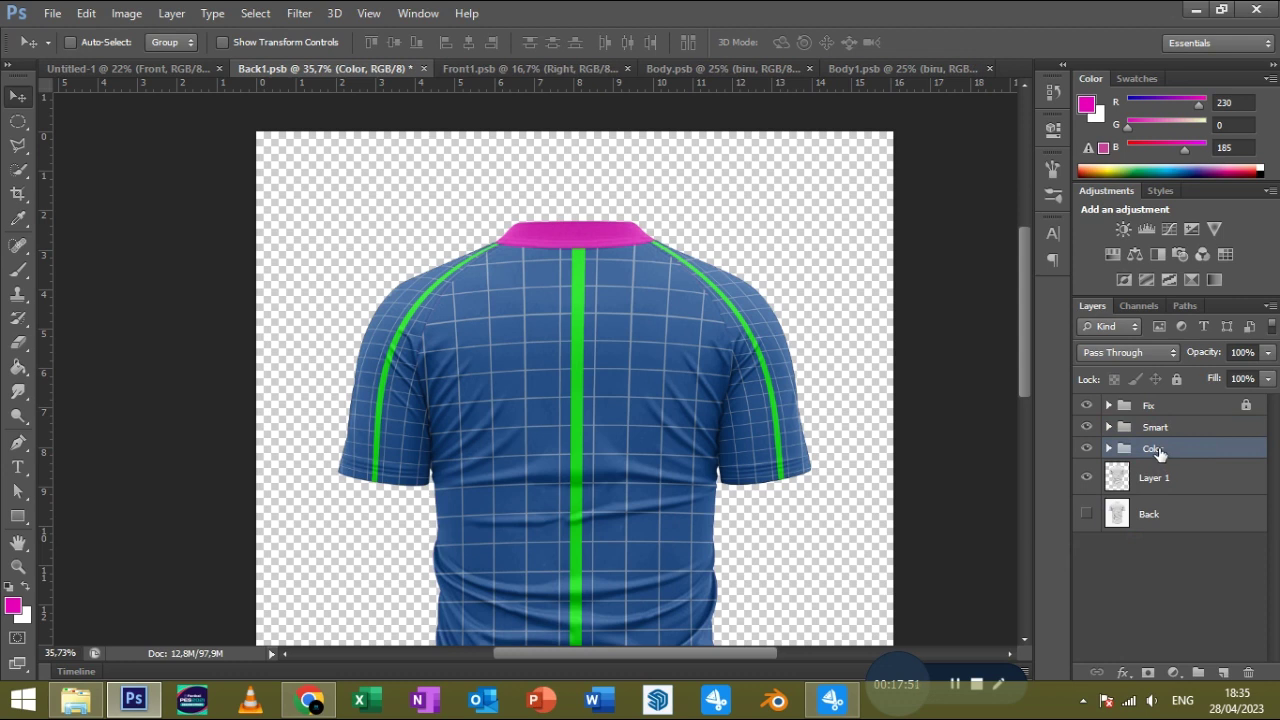
key("Return")
left_click(1109, 427)
left_click(1087, 467)
left_click(1109, 427)
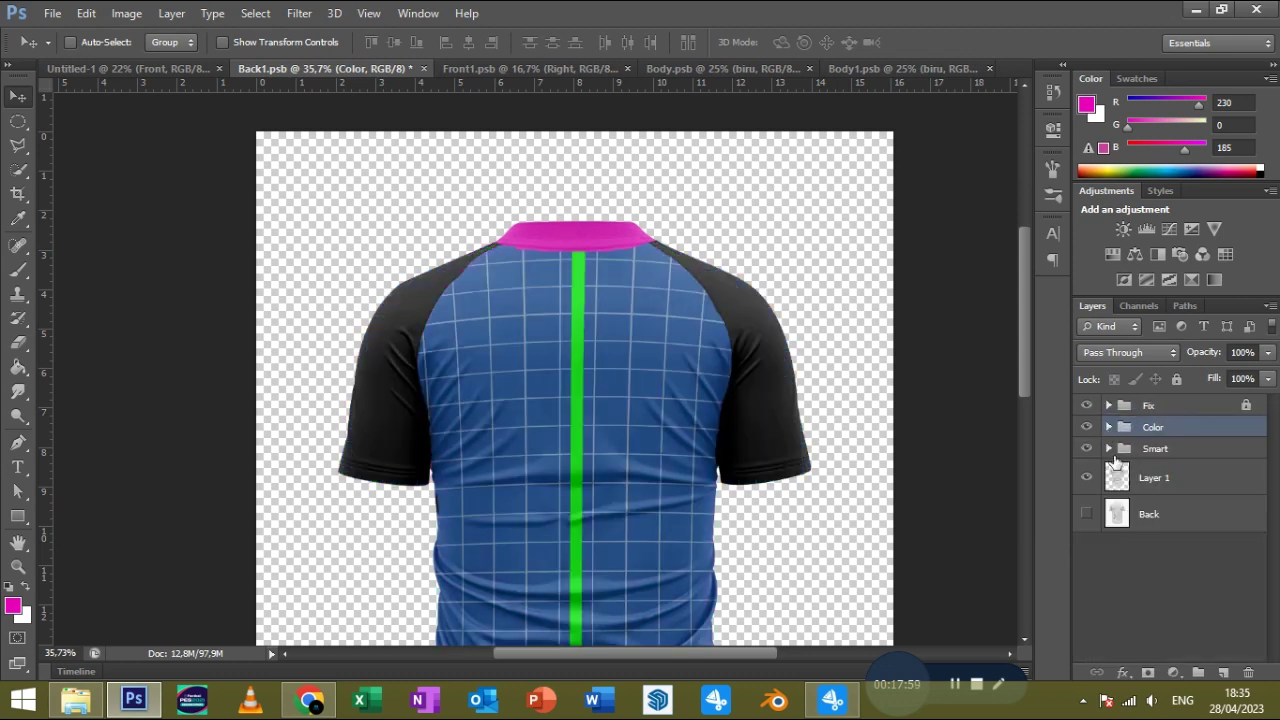
Place the white and pink camo stripe layers in the Body contents at 115% and save.
double_click(1132, 478)
key("Return")
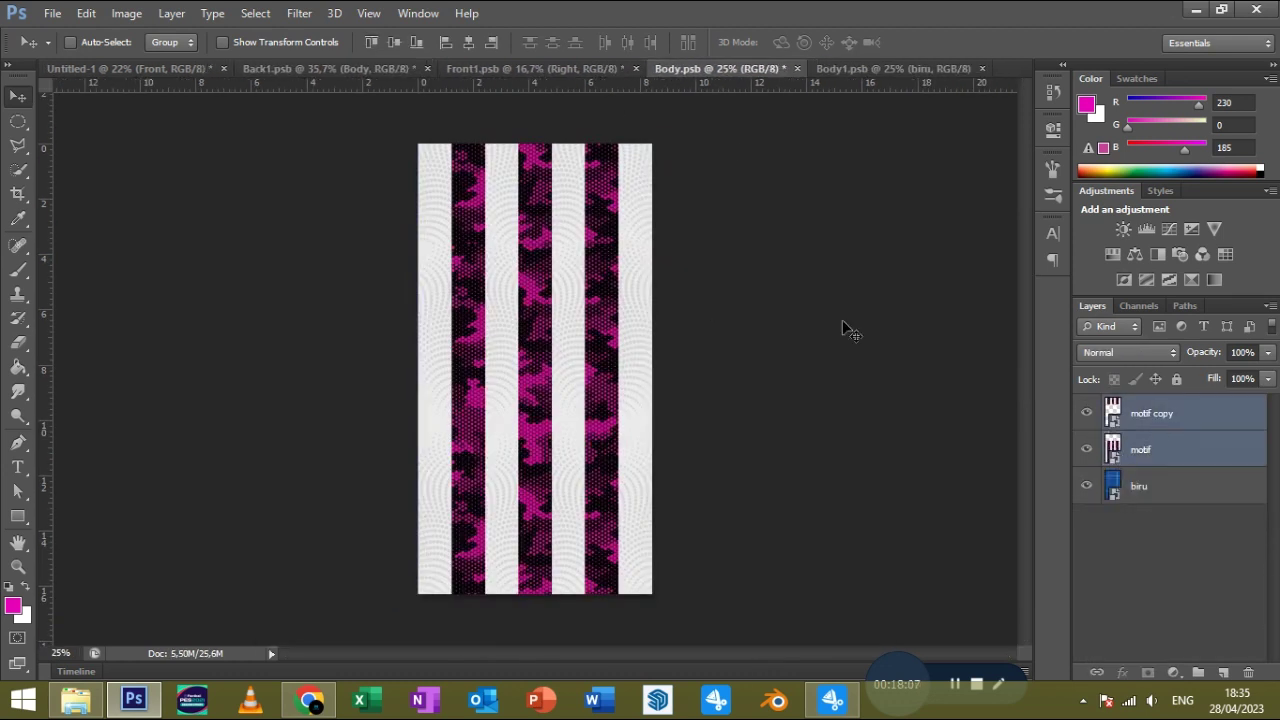
left_click_drag(609, 265, 540, 259)
key("ctrl+t")
left_click_drag(669, 646, 705, 650)
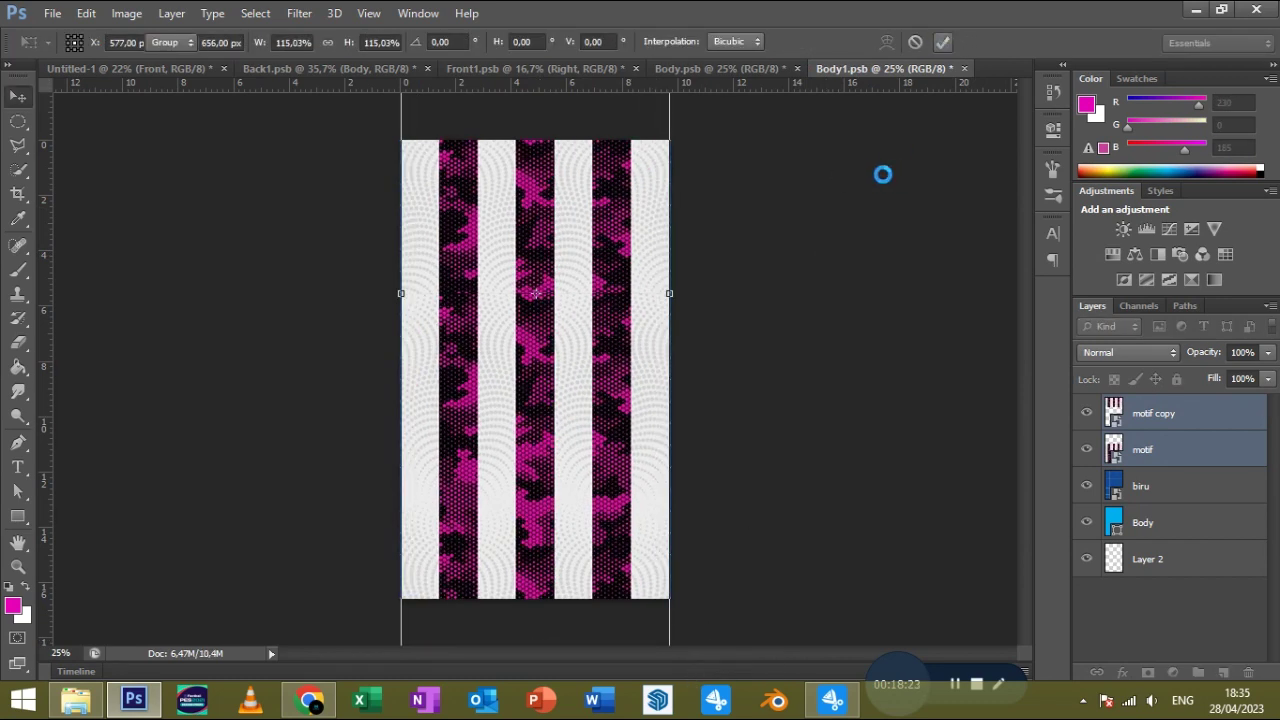
key("ctrl+w")
left_click(545, 264)
left_click(798, 68)
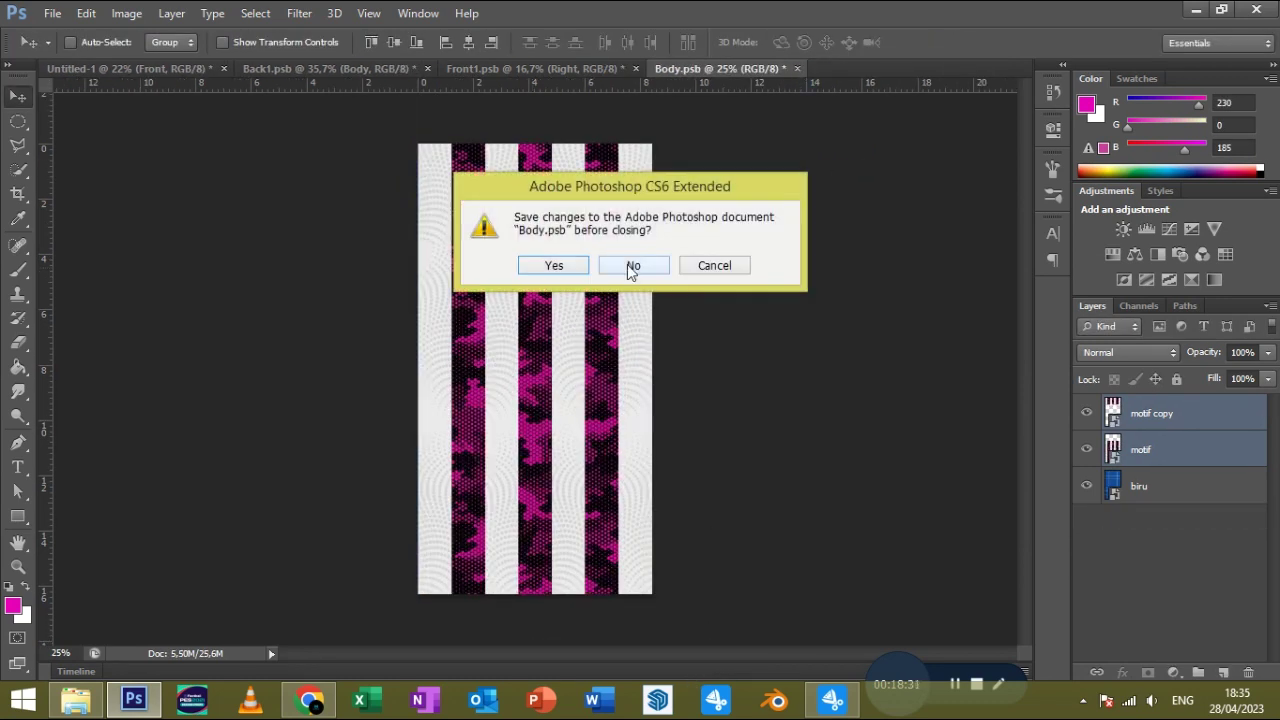
left_click(631, 266)
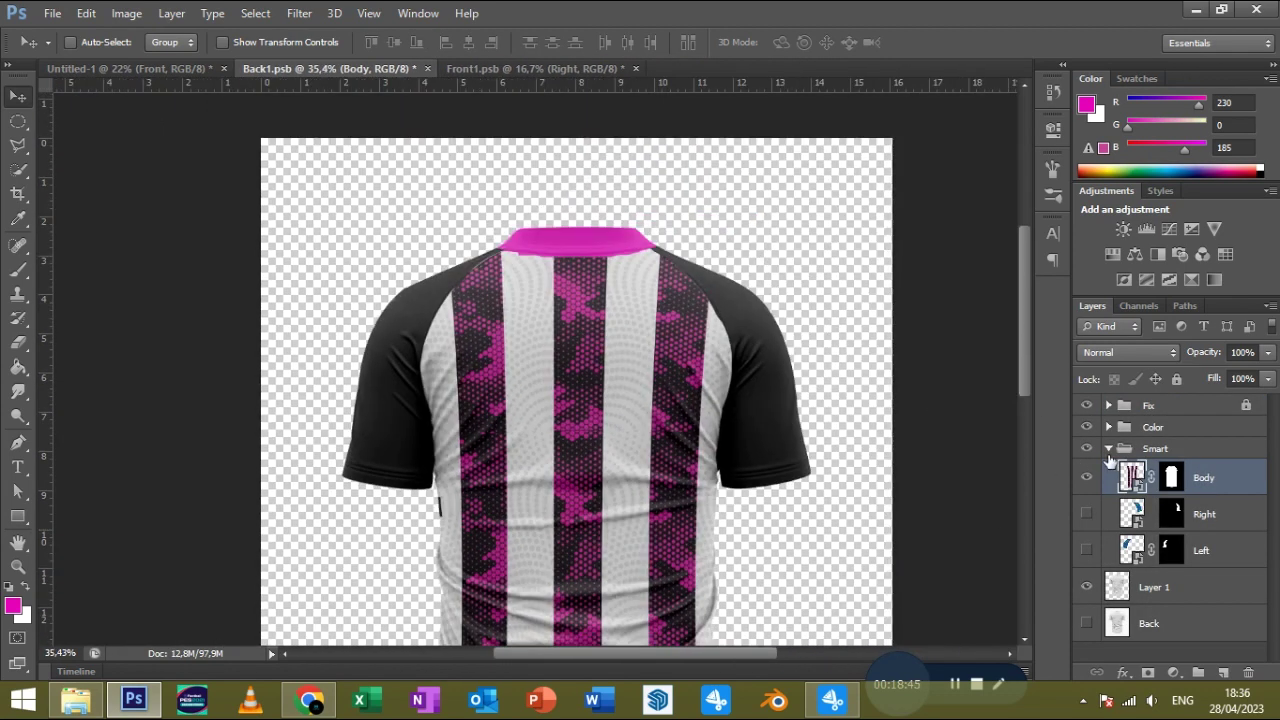
left_click(1108, 427)
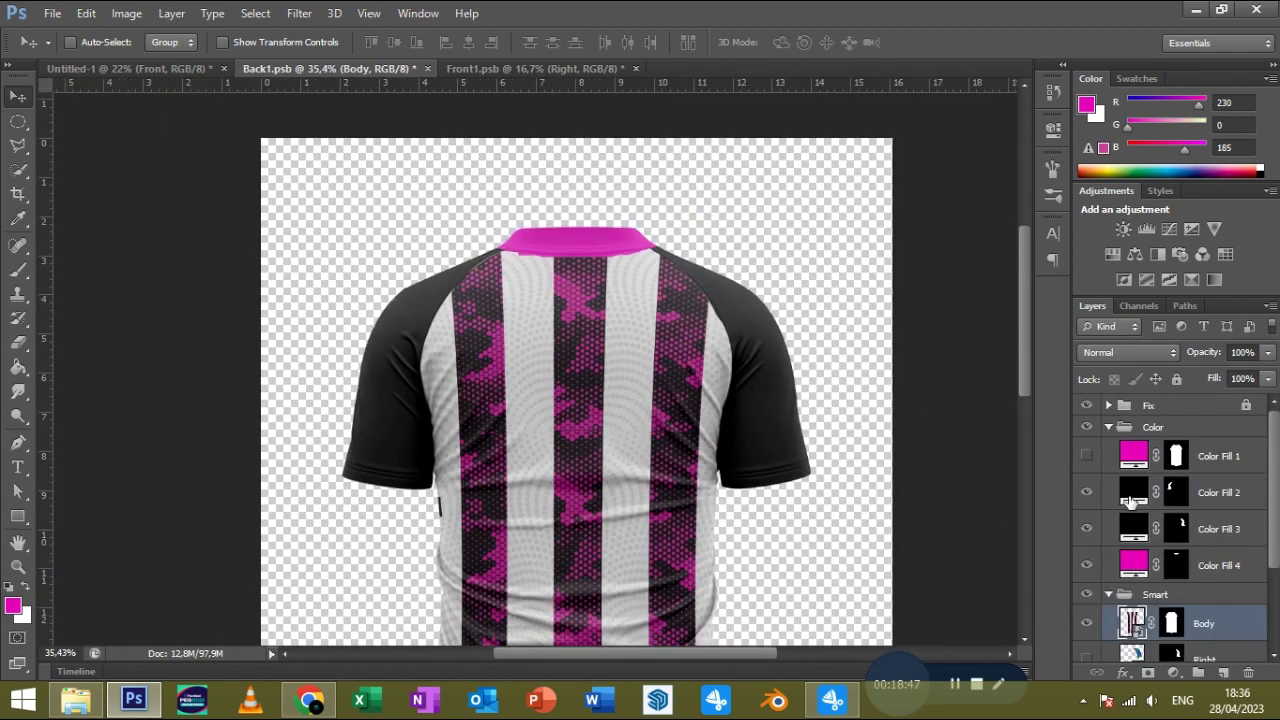
left_click(1176, 495, "ctrl")
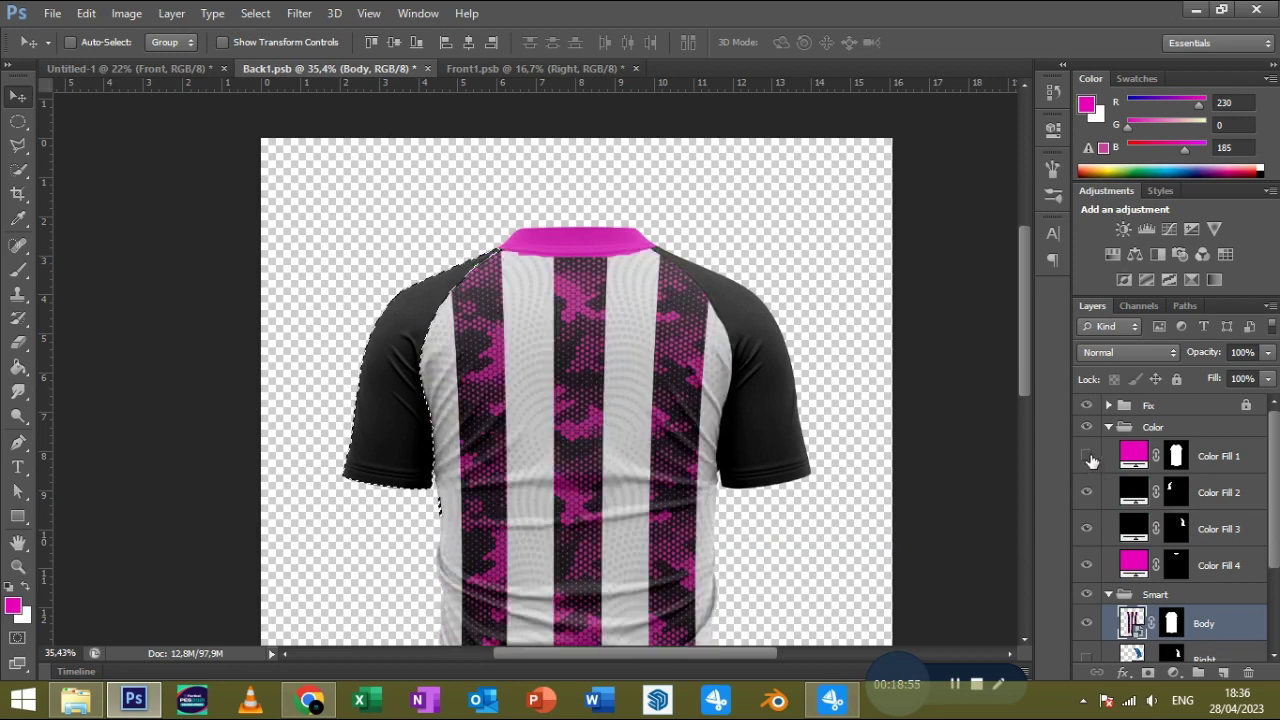
Erase touch-ups on the Color Fill 2 and 4 masks at brush size 90, then hide Color Fill 1.
left_click(1087, 456)
left_click(1176, 492)
key("e")
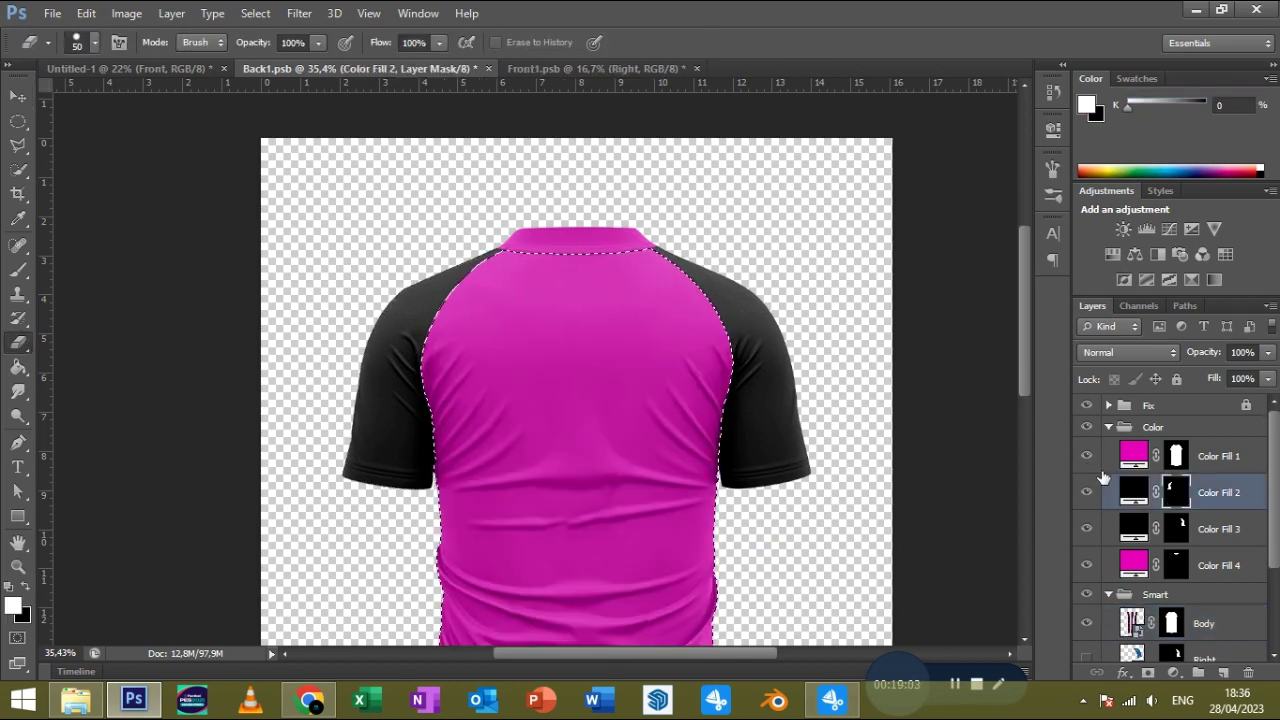
left_click(1087, 456)
left_click(1087, 456)
left_click(1087, 456)
left_click(1176, 565)
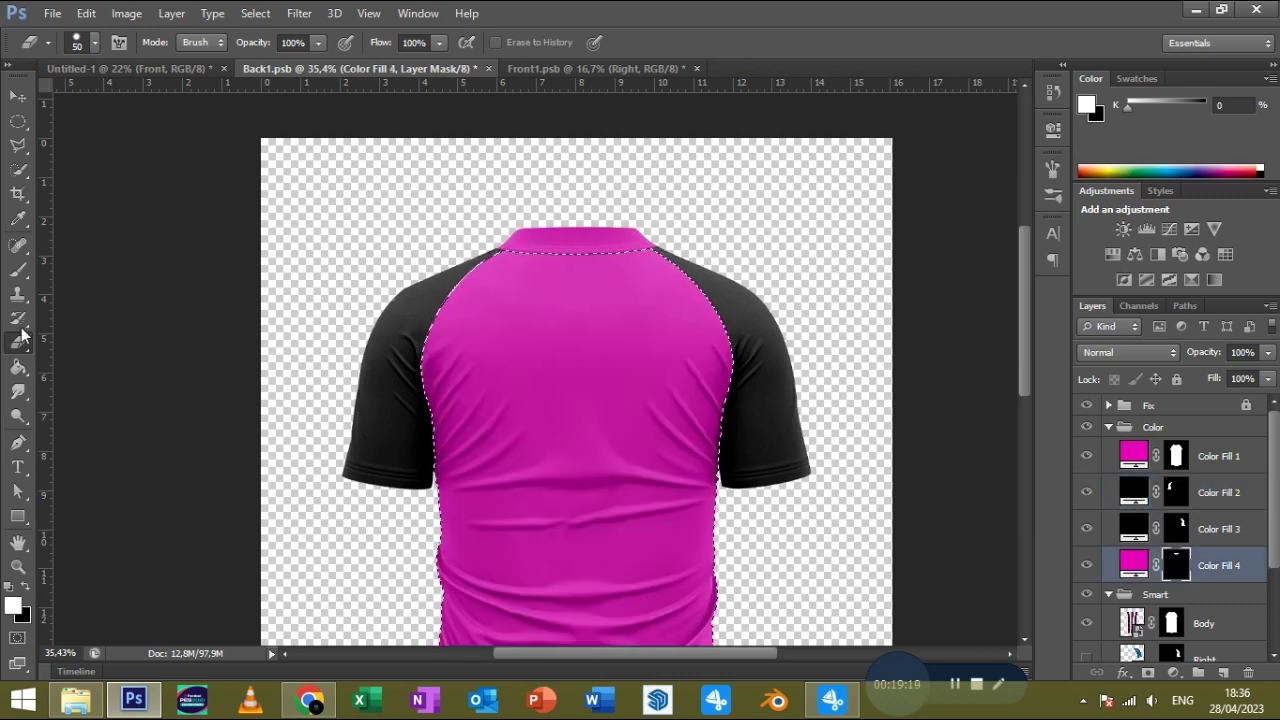
key("bracketright")
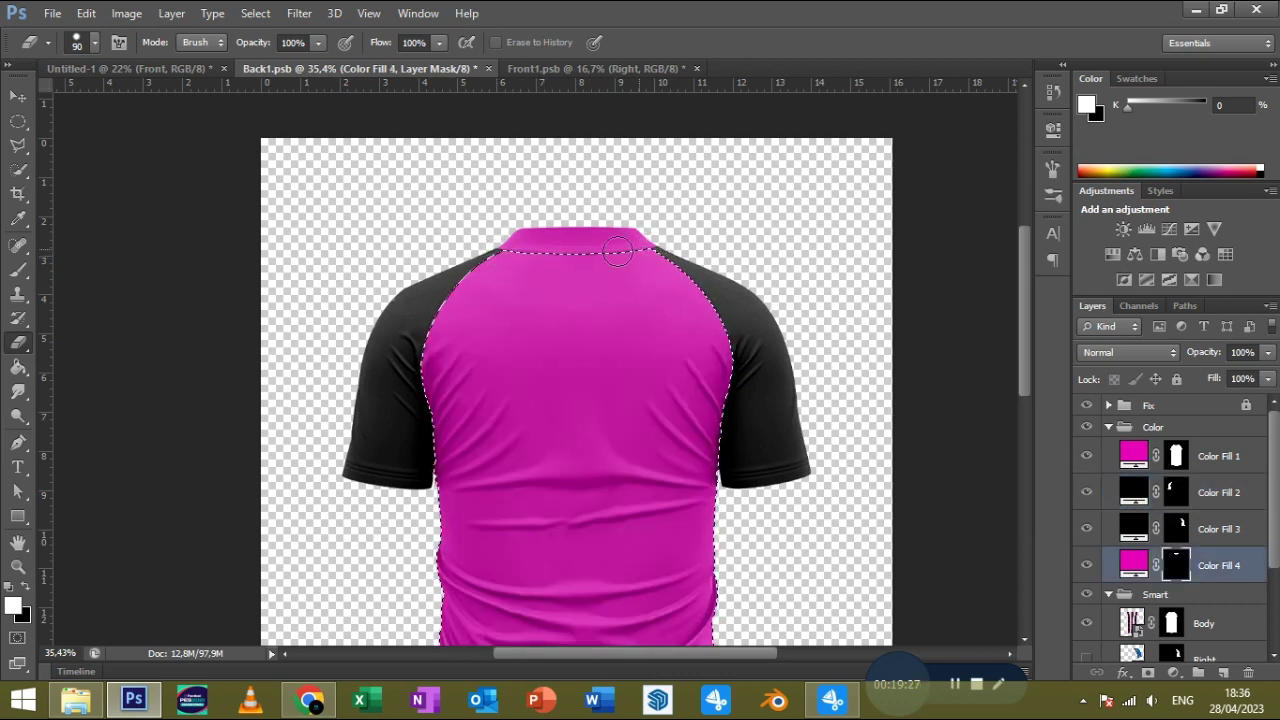
left_click(1087, 456)
Save Back1.psb, then close and save Front1.psb, returning to the Untitled-1 mockup.
key("ctrl+s")
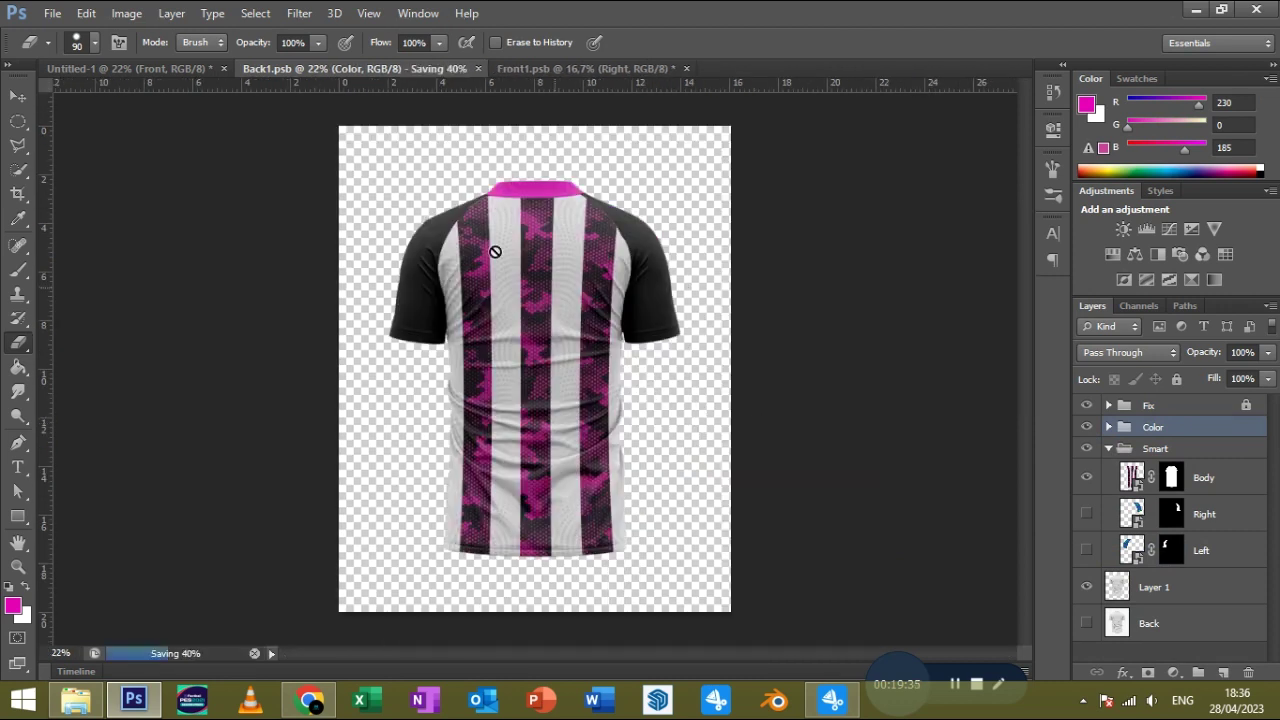
left_click(189, 68)
left_click(620, 68)
left_click(546, 263)
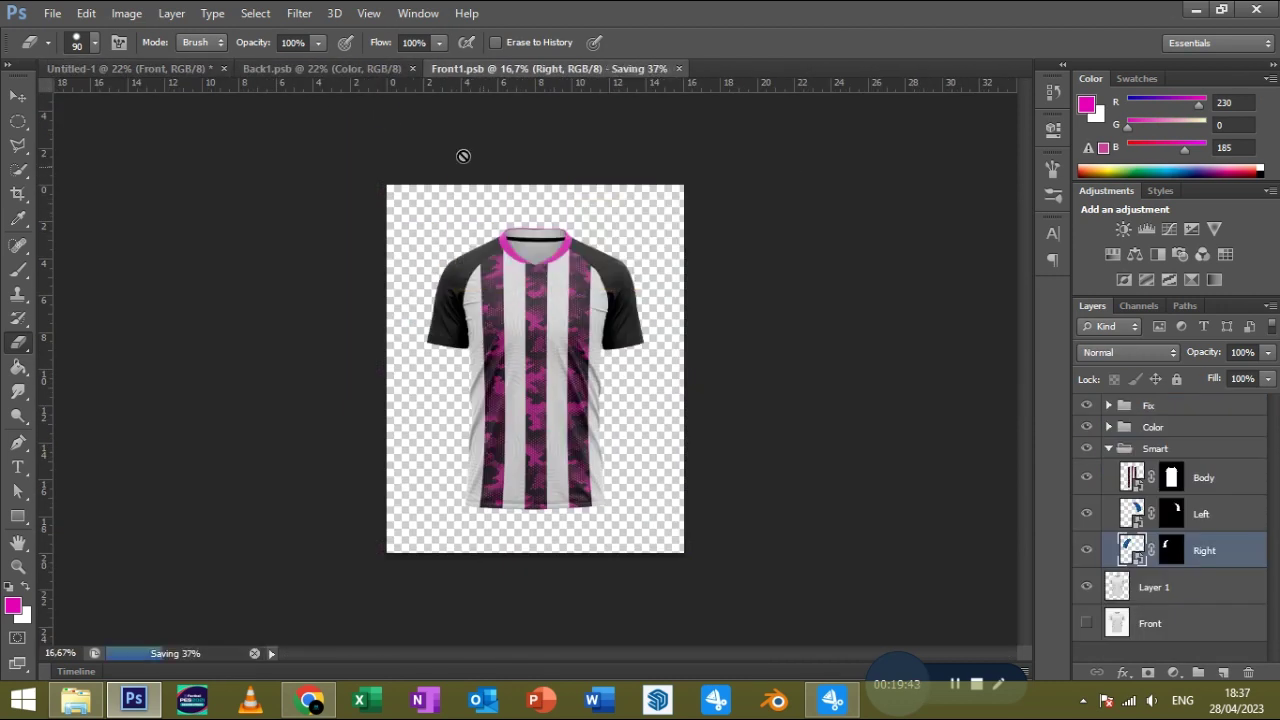
key("v")
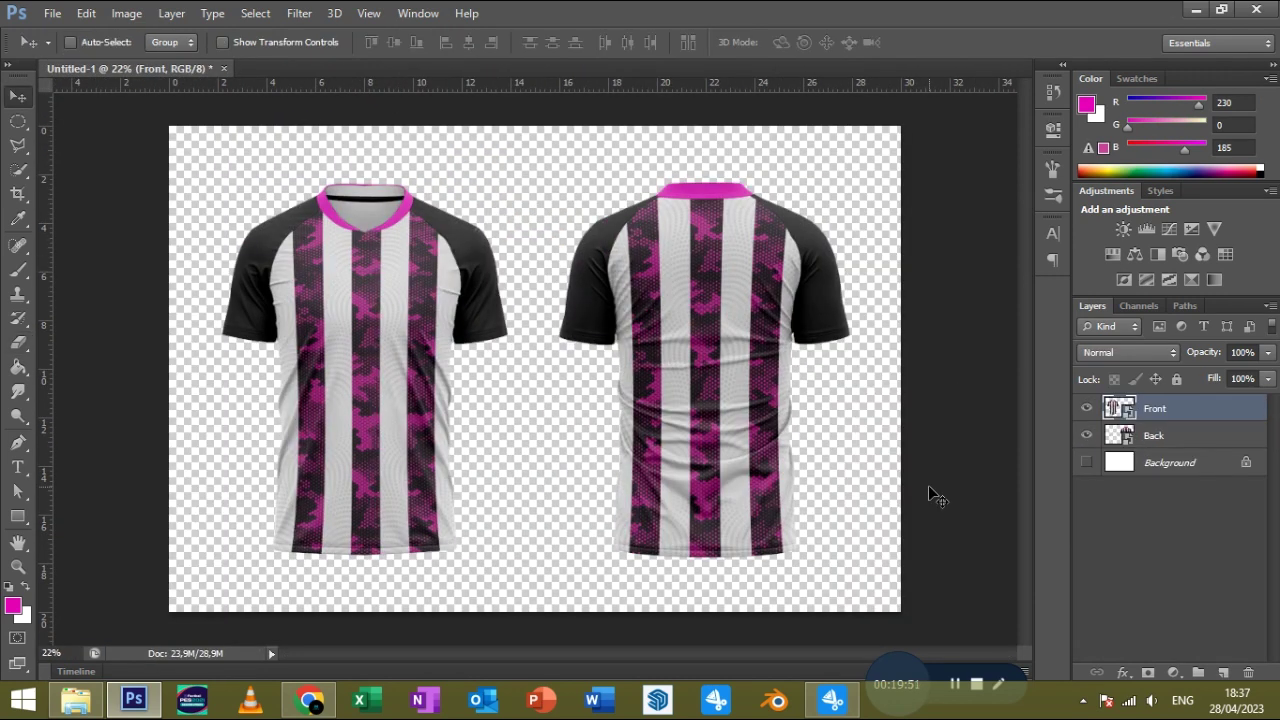